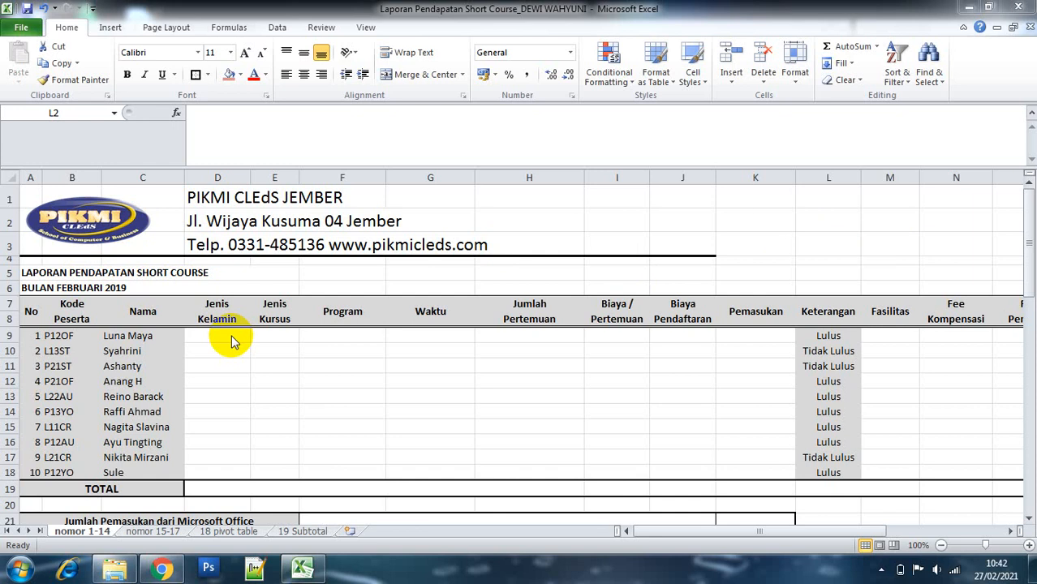
Review the KETERANGAN notes below the report and the participant table's Kode Peserta, Nama and Jenis Kelamin columns.
{"action": "left_click_drag", "start_coordinate": [1028, 243], "coordinate": [1021, 430]}
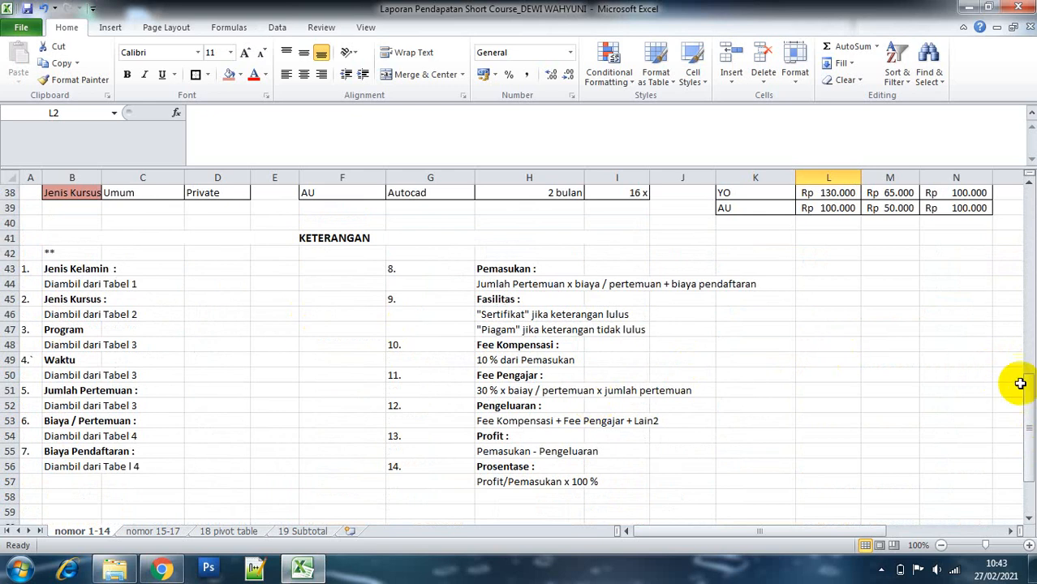
{"action": "left_click_drag", "start_coordinate": [1028, 388], "coordinate": [1010, 204]}
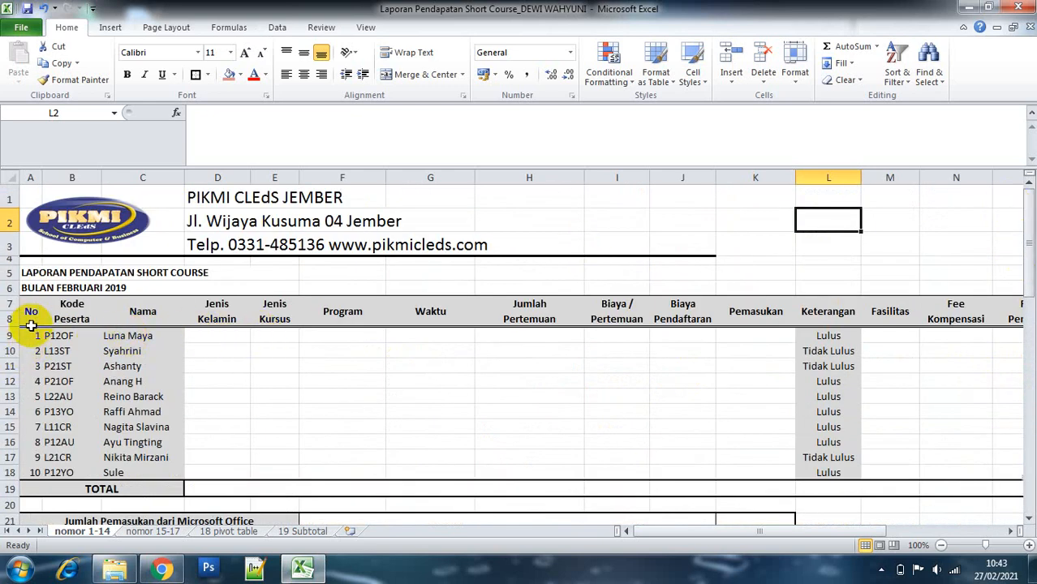
{"action": "left_click_drag", "start_coordinate": [30, 335], "coordinate": [118, 351]}
{"action": "left_click", "coordinate": [118, 350]}
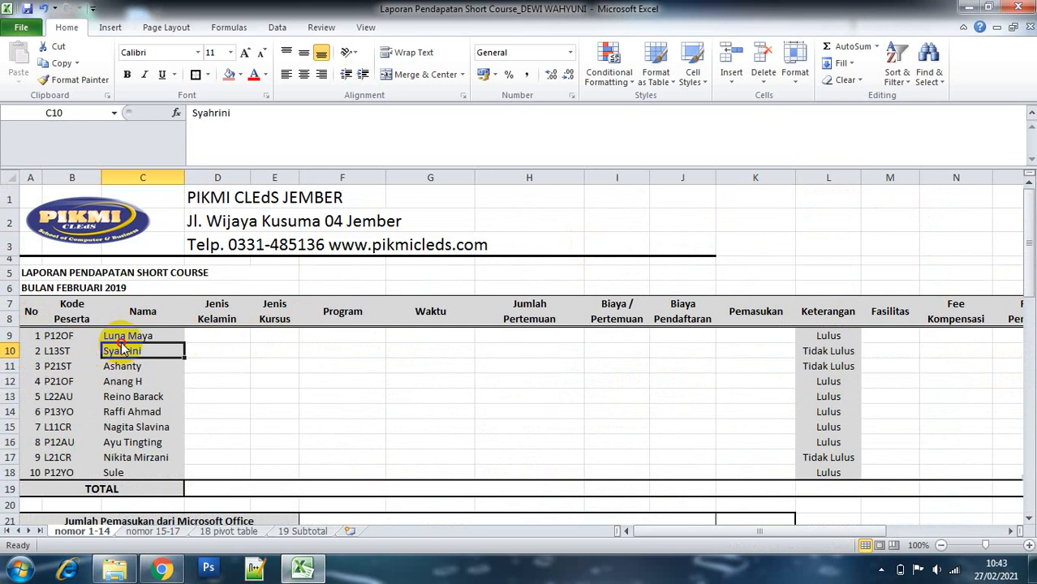
{"action": "left_click", "coordinate": [117, 335]}
{"action": "left_click", "coordinate": [62, 335]}
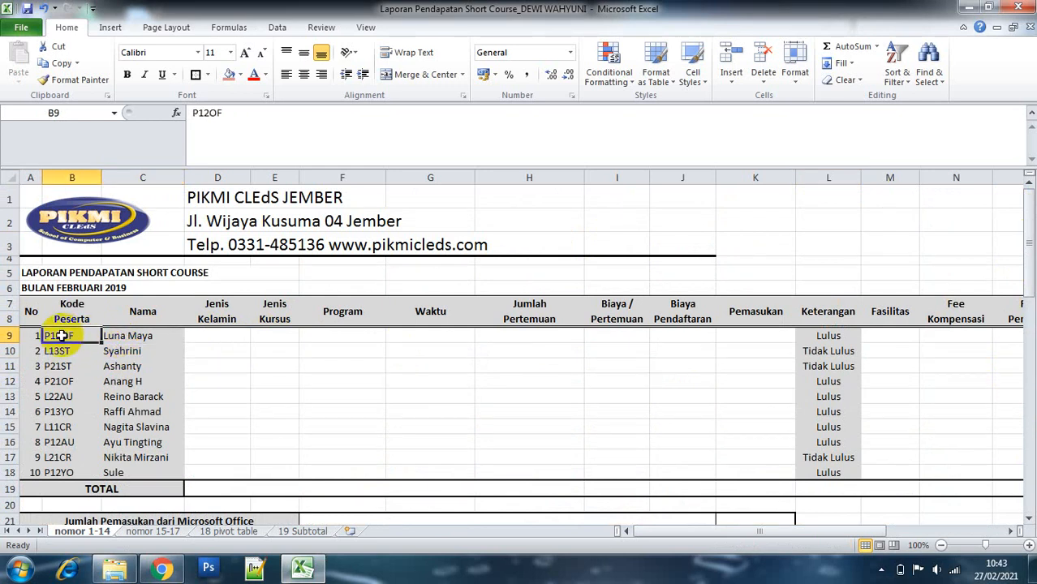
{"action": "left_click", "coordinate": [230, 337]}
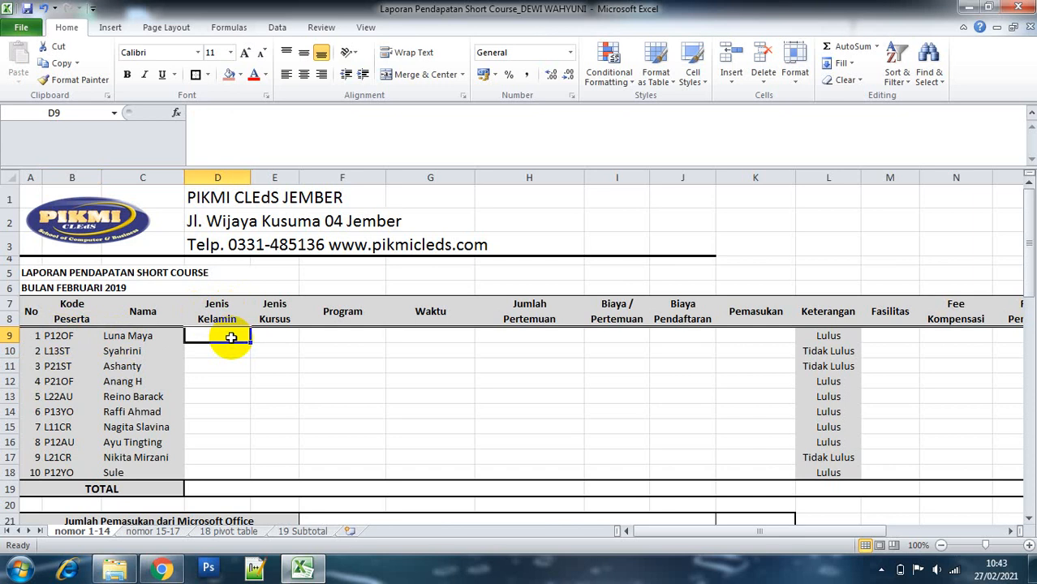
{"action": "left_click", "coordinate": [218, 307]}
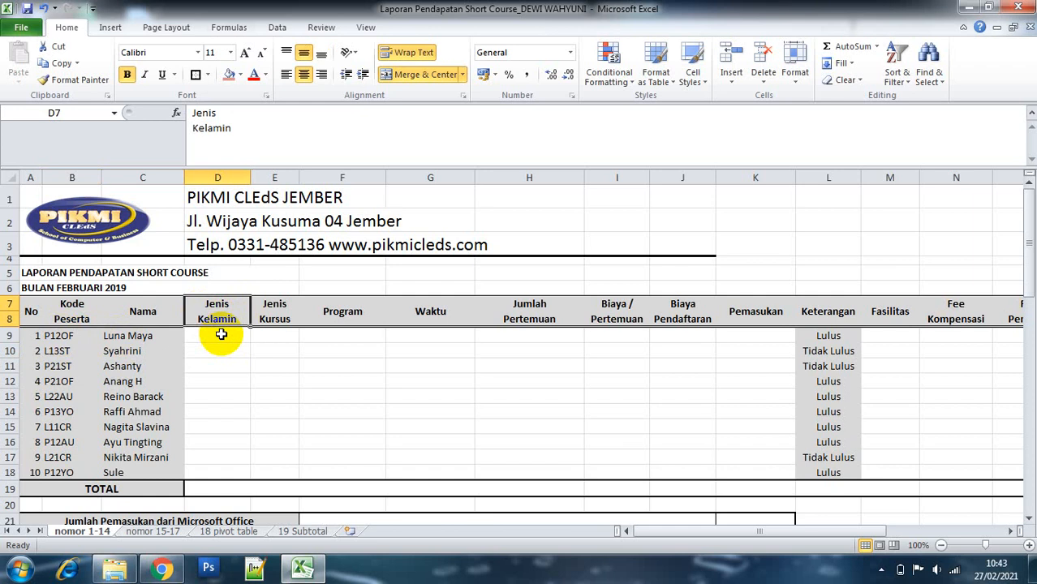
{"action": "left_click", "coordinate": [9, 504]}
{"action": "left_click", "coordinate": [369, 28]}
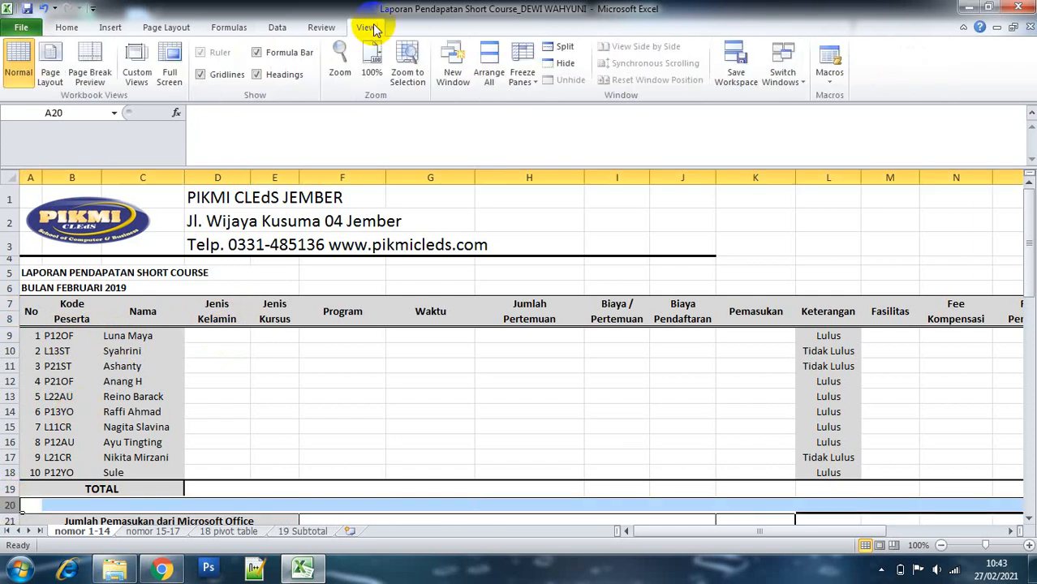
{"action": "left_click", "coordinate": [560, 49]}
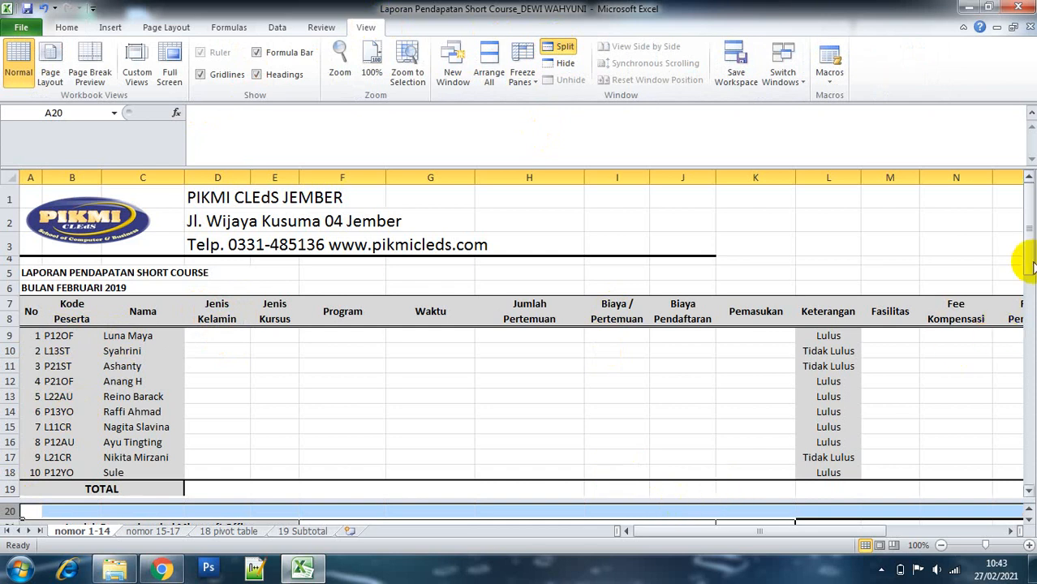
{"action": "left_click_drag", "start_coordinate": [1026, 262], "coordinate": [1024, 276]}
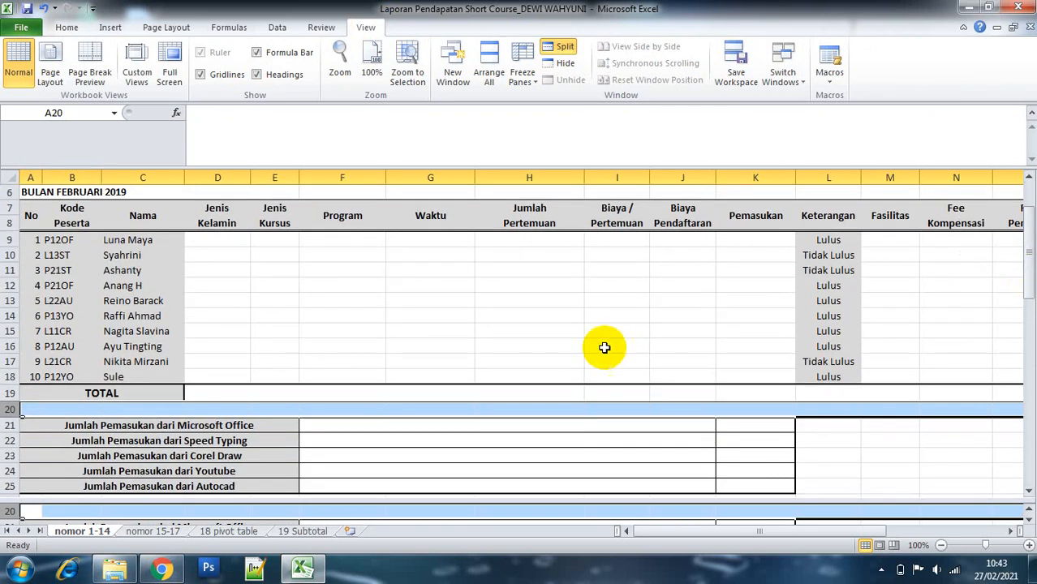
{"action": "left_click", "coordinate": [196, 394]}
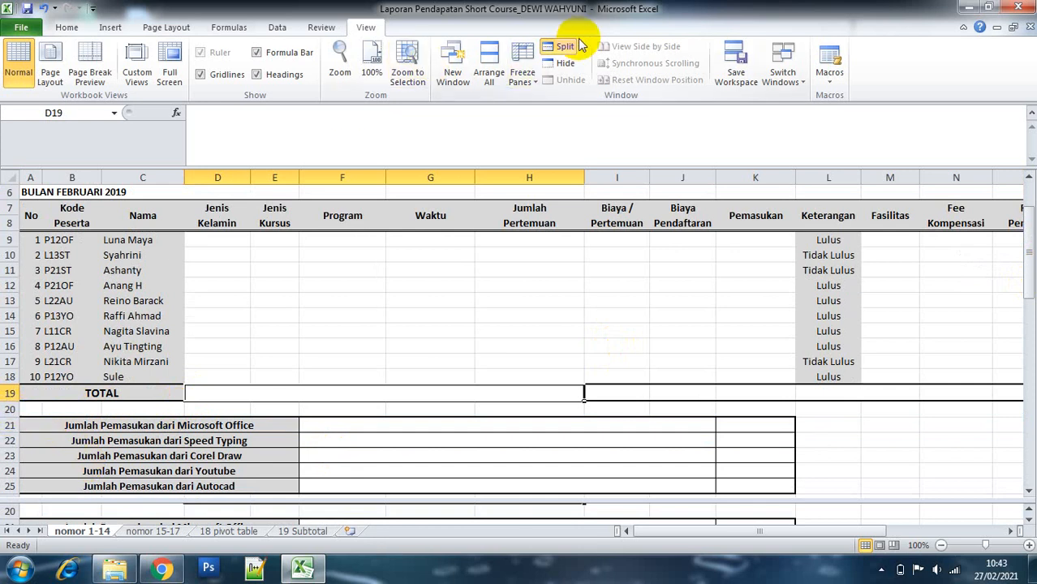
{"action": "left_click", "coordinate": [560, 47]}
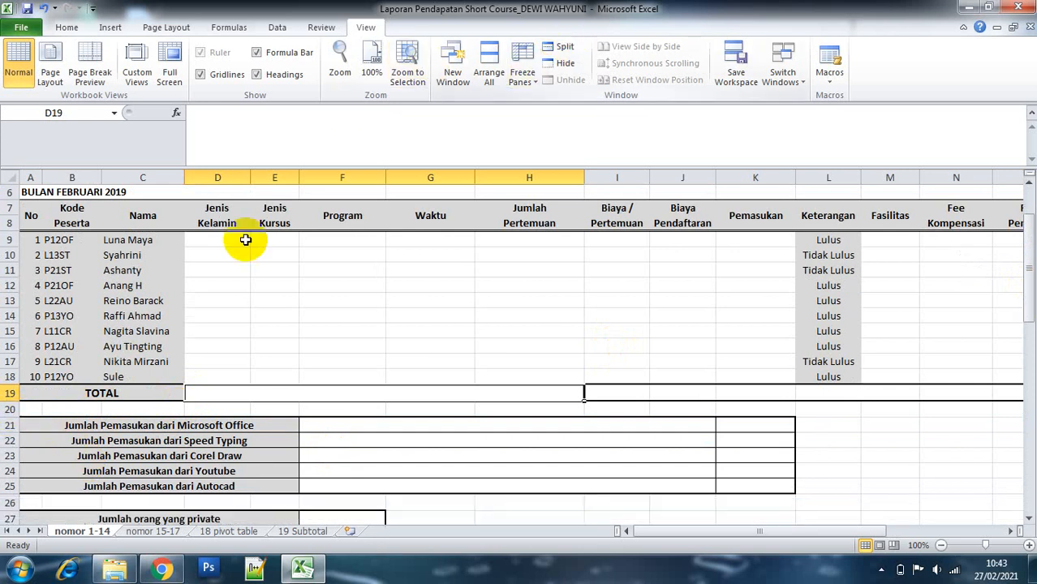
Split the worksheet window horizontally above row 20, keeping the participant table in the upper pane.
{"action": "left_click", "coordinate": [10, 410]}
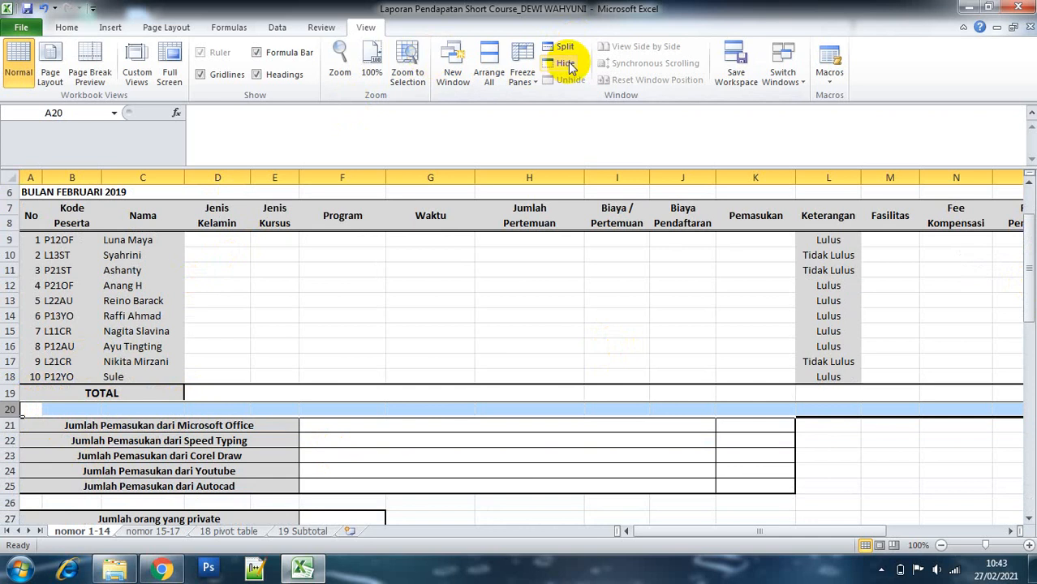
{"action": "left_click", "coordinate": [562, 47]}
{"action": "left_click", "coordinate": [282, 431]}
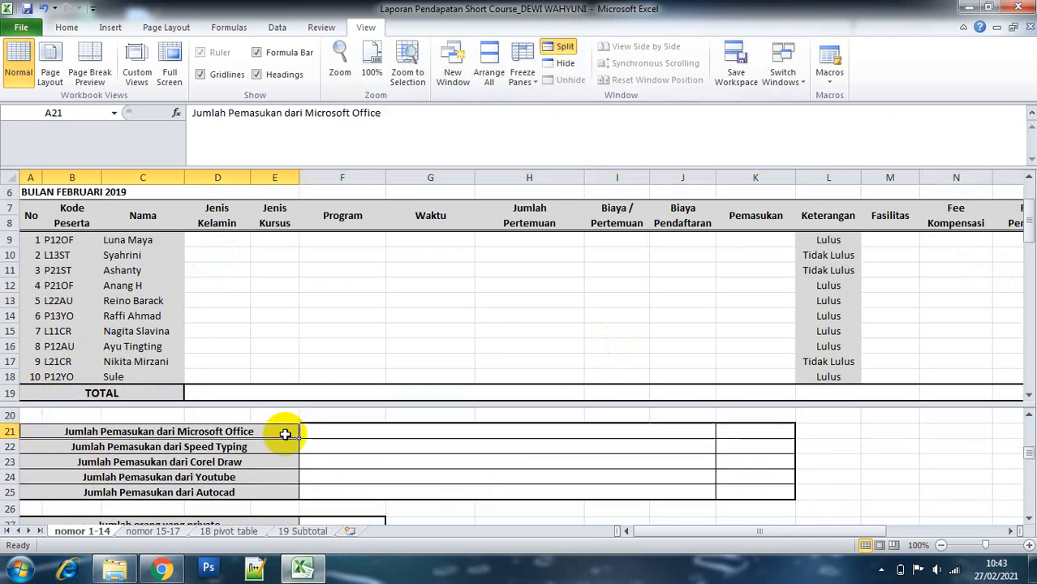
Read the KETERANGAN notes in the lower pane to find which table supplies Jenis Kelamin.
{"action": "left_click", "coordinate": [309, 415]}
{"action": "key", "text": "Down"}
{"action": "key", "text": "Down"}
{"action": "key", "text": "Down"}
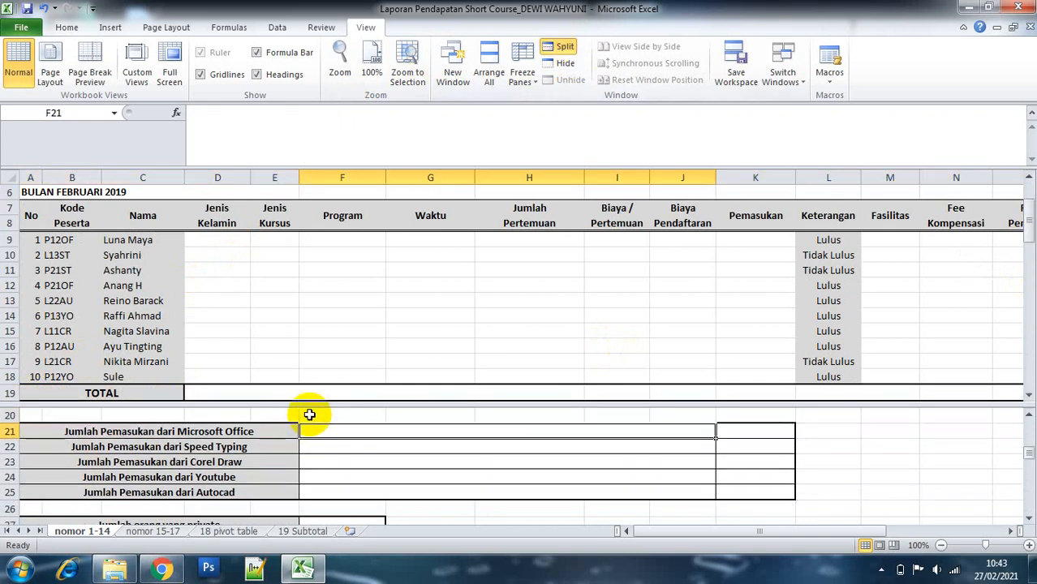
{"action": "key", "text": "Up"}
{"action": "key", "text": "Up"}
{"action": "key", "text": "Up"}
{"action": "key", "text": "Up"}
{"action": "key", "text": "Down"}
{"action": "key", "text": "Down"}
{"action": "key", "text": "Down"}
{"action": "key", "text": "Down"}
{"action": "key", "text": "Down"}
{"action": "key", "text": "Down"}
{"action": "key", "text": "Down"}
{"action": "key", "text": "Down"}
{"action": "key", "text": "Down"}
{"action": "key", "text": "Down"}
{"action": "key", "text": "Down"}
{"action": "key", "text": "Down"}
{"action": "key", "text": "Down"}
{"action": "key", "text": "Down"}
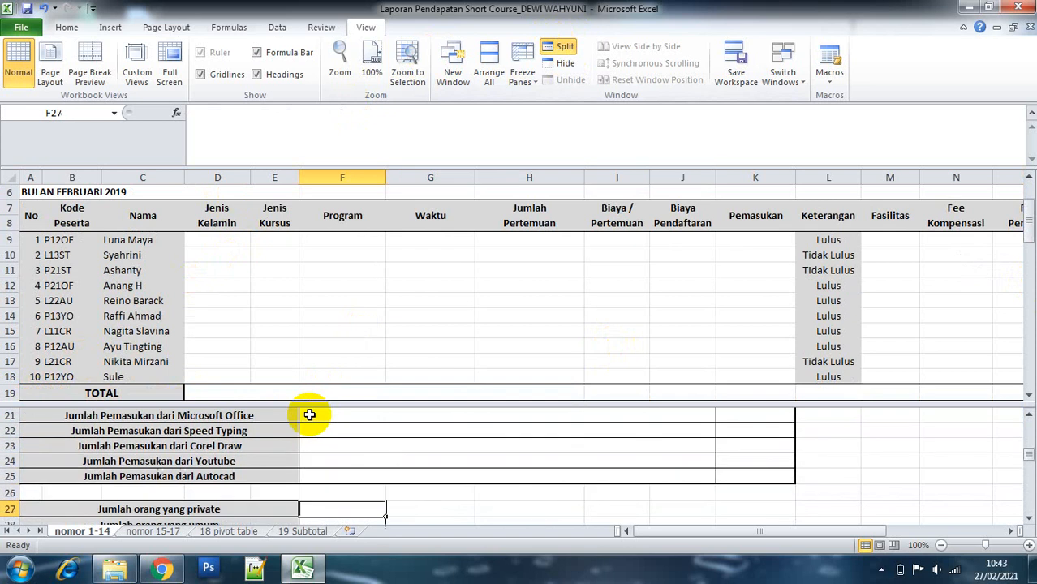
{"action": "key", "text": "Down"}
{"action": "key", "text": "Down"}
{"action": "key", "text": "Down"}
{"action": "key", "text": "Down"}
{"action": "key", "text": "Down"}
{"action": "key", "text": "Down"}
{"action": "key", "text": "Down"}
{"action": "key", "text": "Down"}
{"action": "key", "text": "Down"}
{"action": "key", "text": "Down"}
{"action": "key", "text": "Down"}
{"action": "key", "text": "Down"}
{"action": "key", "text": "Down"}
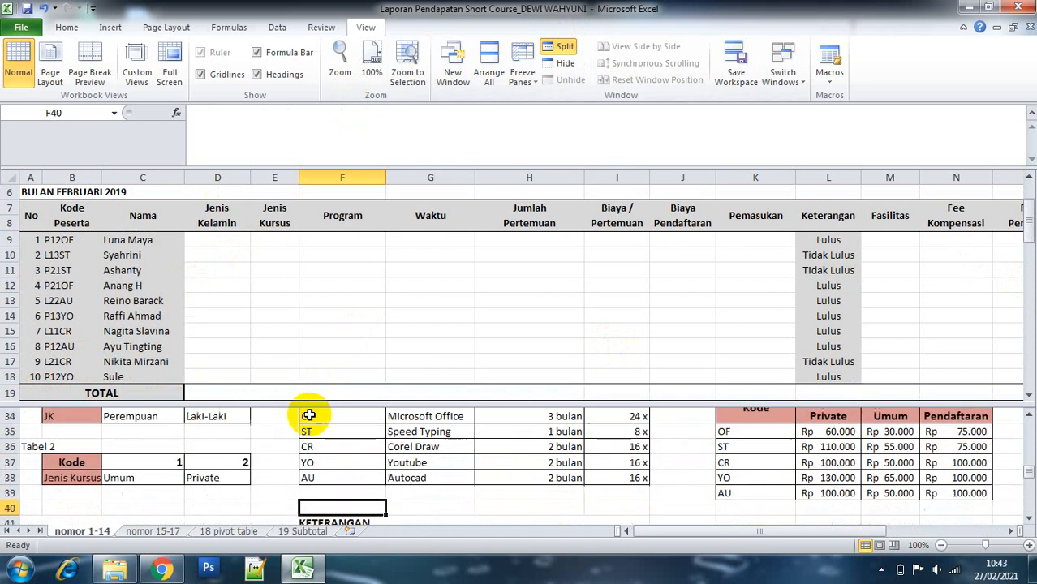
{"action": "key", "text": "Down"}
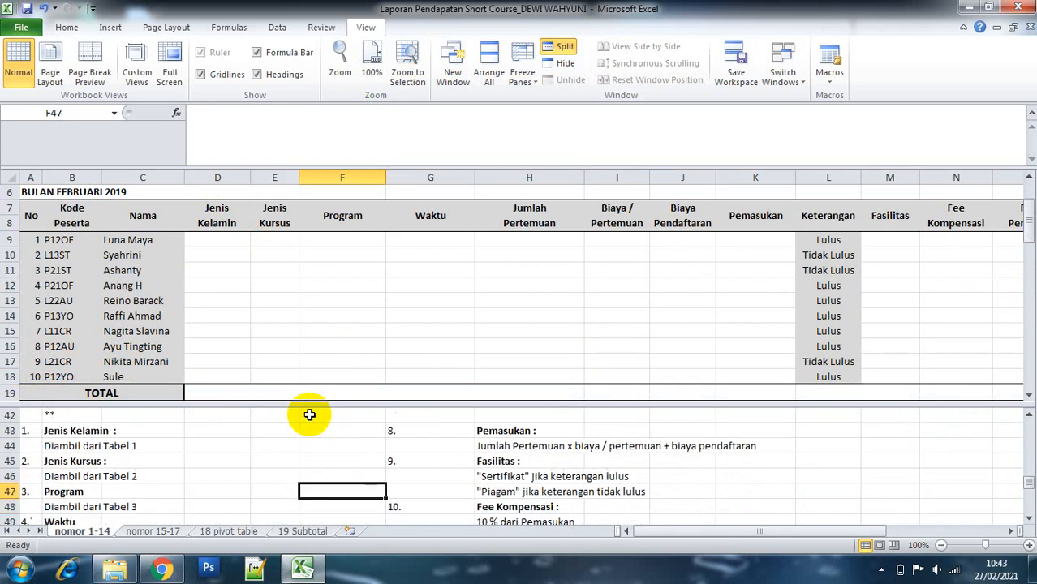
{"action": "left_click", "coordinate": [56, 431]}
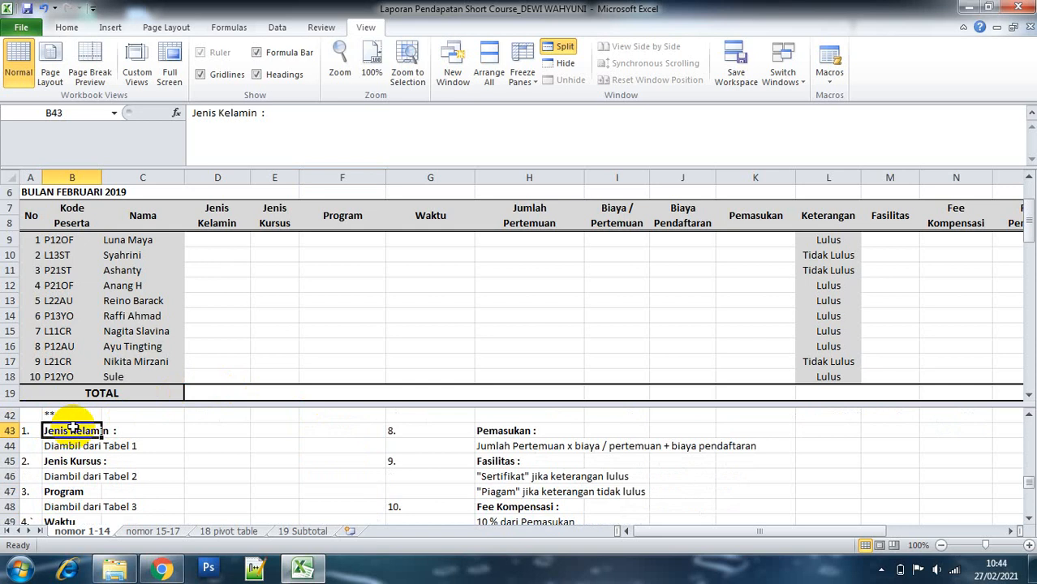
Examine the reference tables Tabel 1, Tabel 2, Tabel 3 and Tabel 4 in the lower pane.
{"action": "left_click", "coordinate": [154, 437]}
{"action": "key", "text": "Up"}
{"action": "key", "text": "Up"}
{"action": "key", "text": "Up"}
{"action": "key", "text": "Up"}
{"action": "key", "text": "Up"}
{"action": "key", "text": "Up"}
{"action": "key", "text": "Up"}
{"action": "key", "text": "Up"}
{"action": "key", "text": "Up"}
{"action": "key", "text": "Up"}
{"action": "key", "text": "Up"}
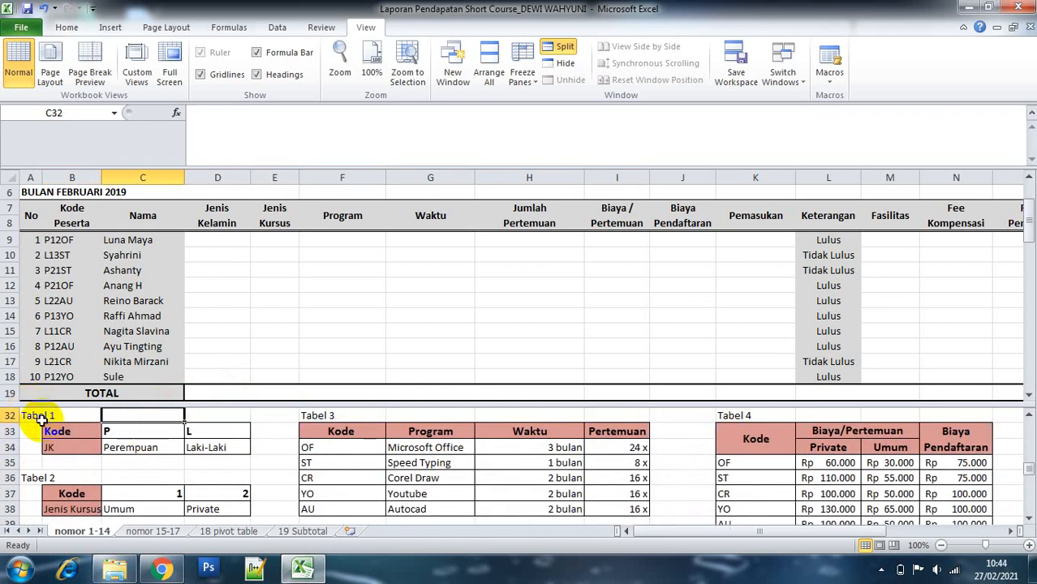
{"action": "left_click_drag", "start_coordinate": [54, 431], "coordinate": [225, 448]}
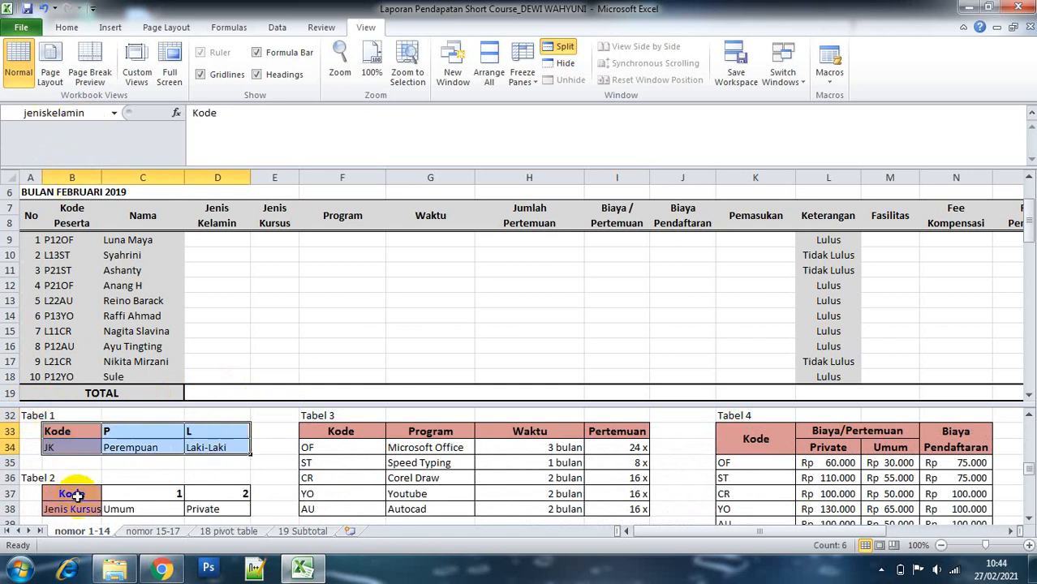
{"action": "left_click_drag", "start_coordinate": [74, 494], "coordinate": [243, 509]}
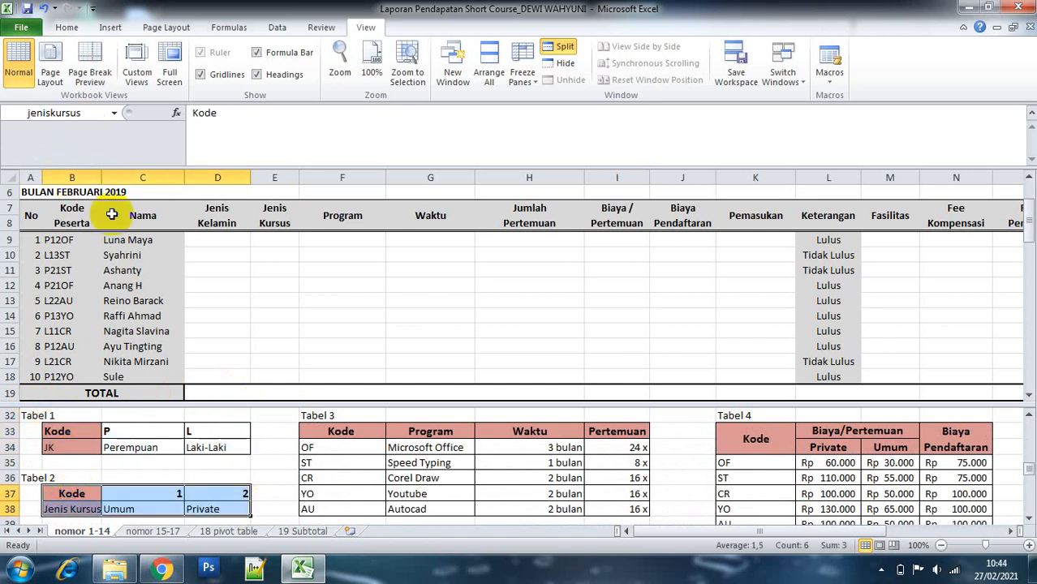
{"action": "left_click_drag", "start_coordinate": [361, 436], "coordinate": [607, 507]}
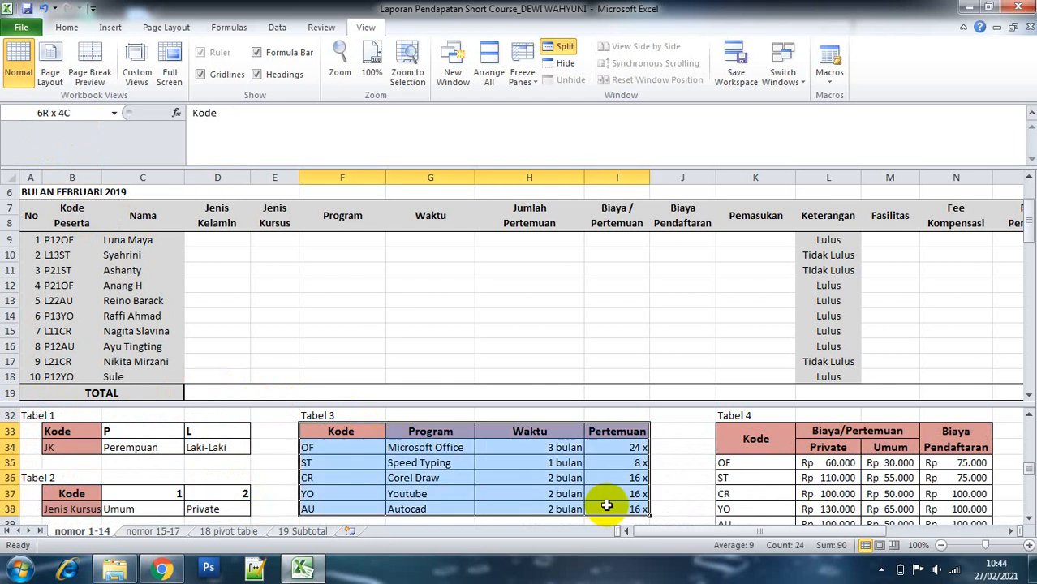
{"action": "left_click_drag", "start_coordinate": [783, 438], "coordinate": [955, 492]}
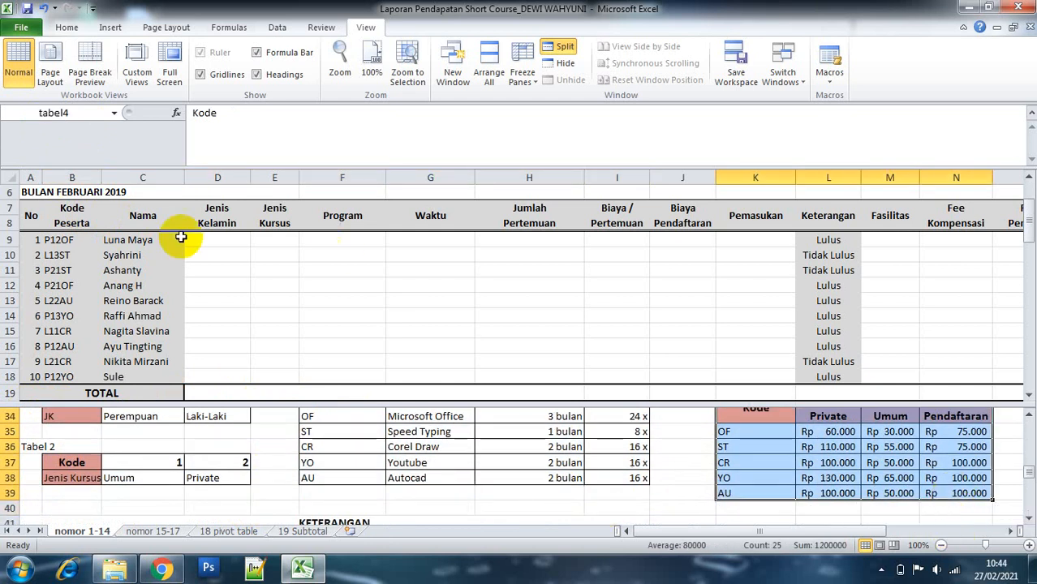
Show Tabel 1 in full in the lower pane and check its horizontal layout against the empty Jenis Kelamin cell D9.
{"action": "left_click", "coordinate": [266, 397]}
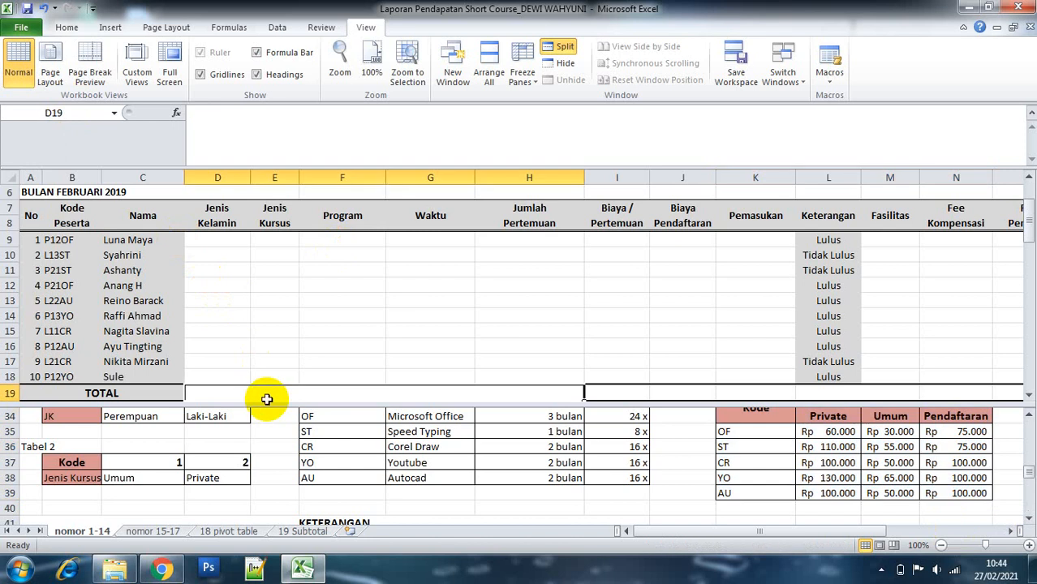
{"action": "left_click", "coordinate": [249, 433]}
{"action": "key", "text": "Up"}
{"action": "key", "text": "Up"}
{"action": "key", "text": "Up"}
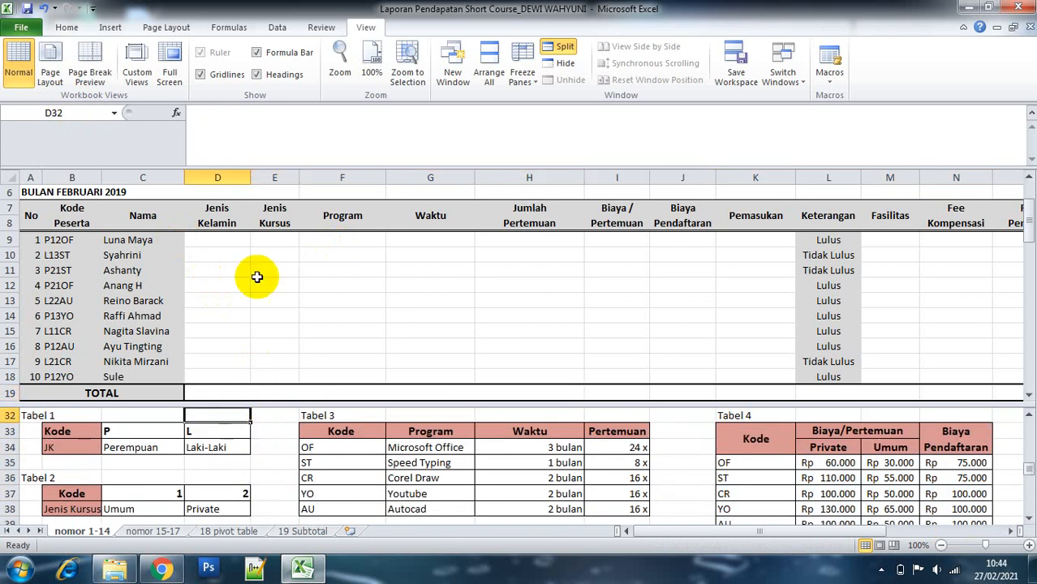
{"action": "left_click", "coordinate": [229, 238]}
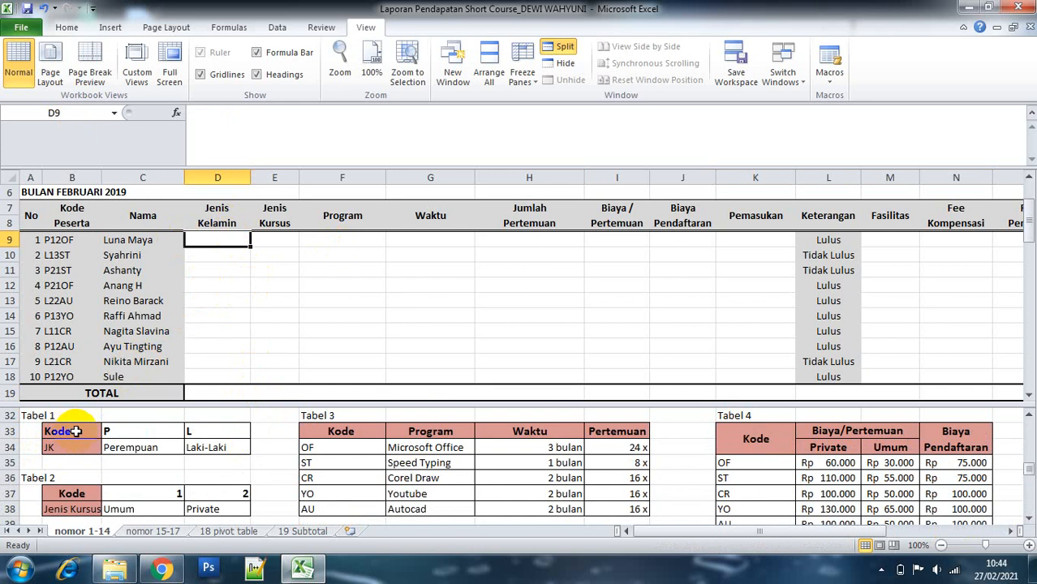
{"action": "left_click_drag", "start_coordinate": [75, 432], "coordinate": [228, 439]}
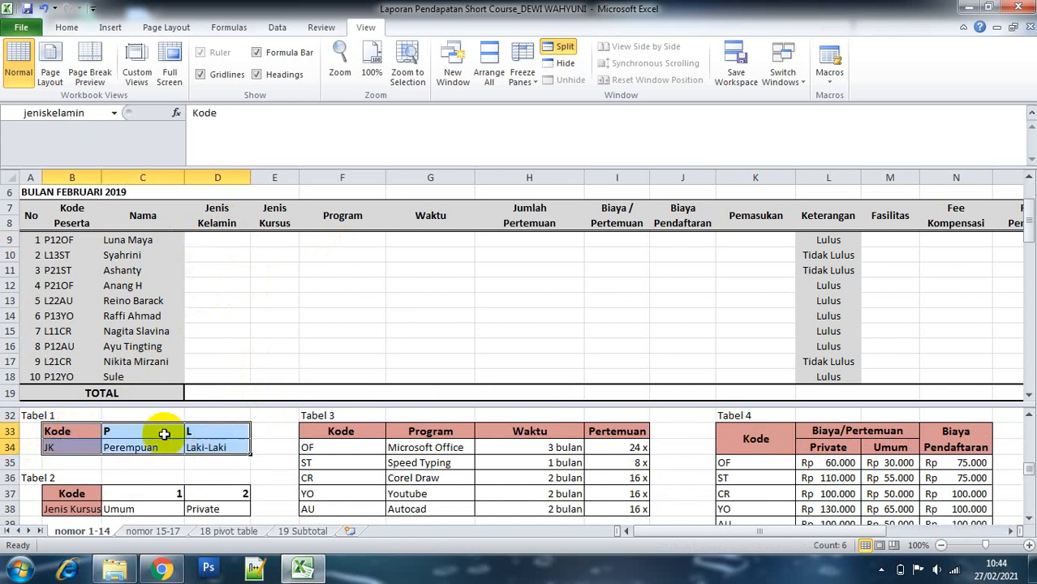
{"action": "left_click_drag", "start_coordinate": [61, 432], "coordinate": [67, 439]}
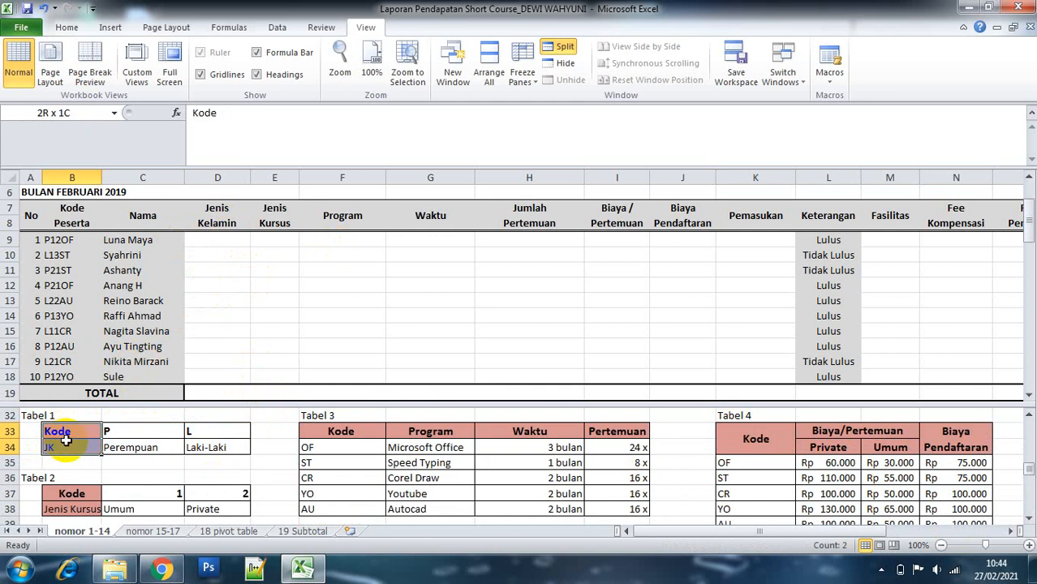
Begin an HLOOKUP formula in D9 with LEFT(B9;1) as its lookup value.
{"action": "left_click", "coordinate": [224, 241]}
{"action": "type", "text": "=hl"}
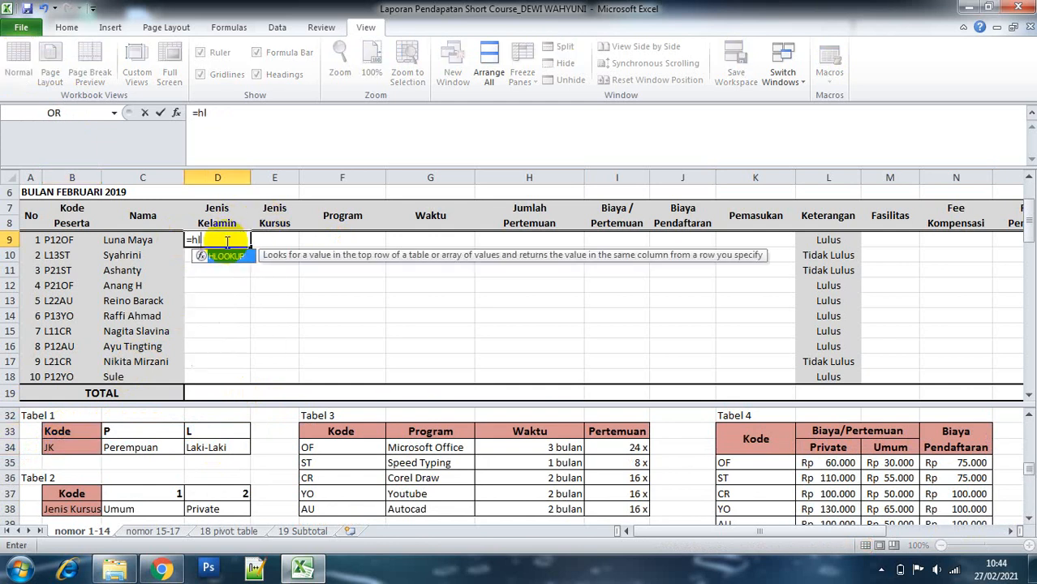
{"action": "key", "text": "Tab"}
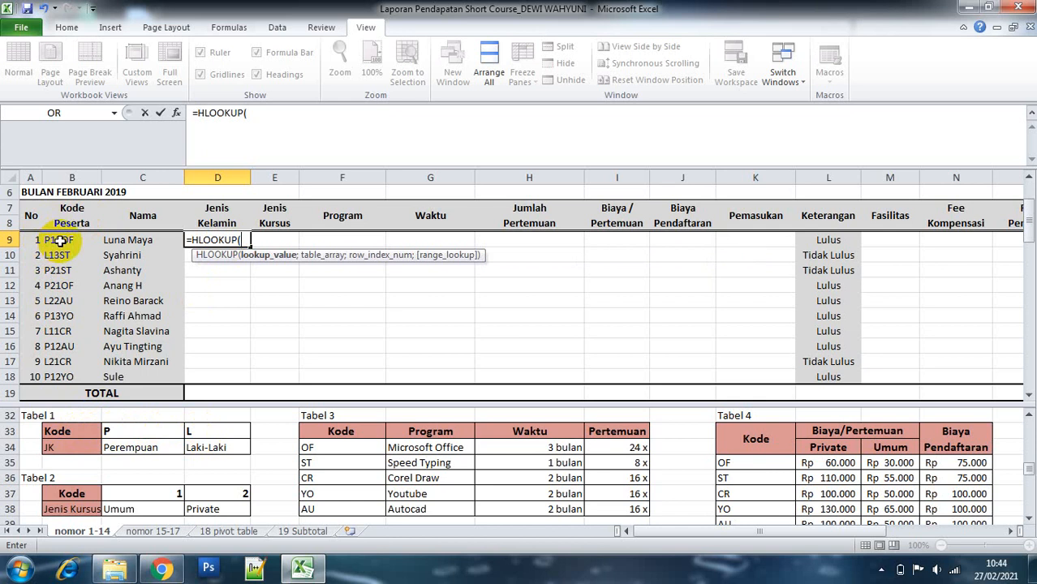
{"action": "type", "text": "lef"}
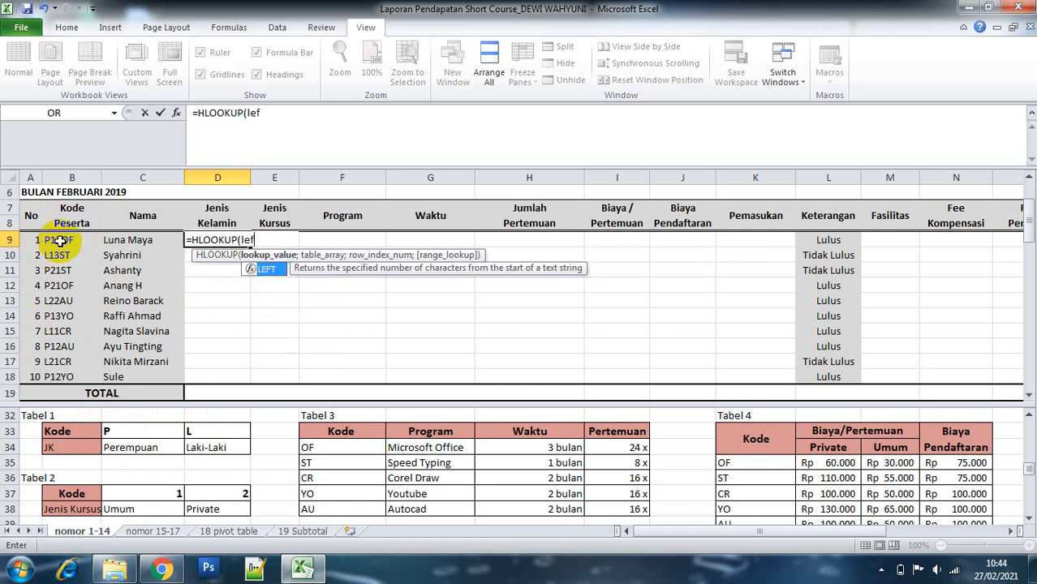
{"action": "type", "text": "t"}
{"action": "key", "text": "Tab"}
{"action": "left_click", "coordinate": [60, 240]}
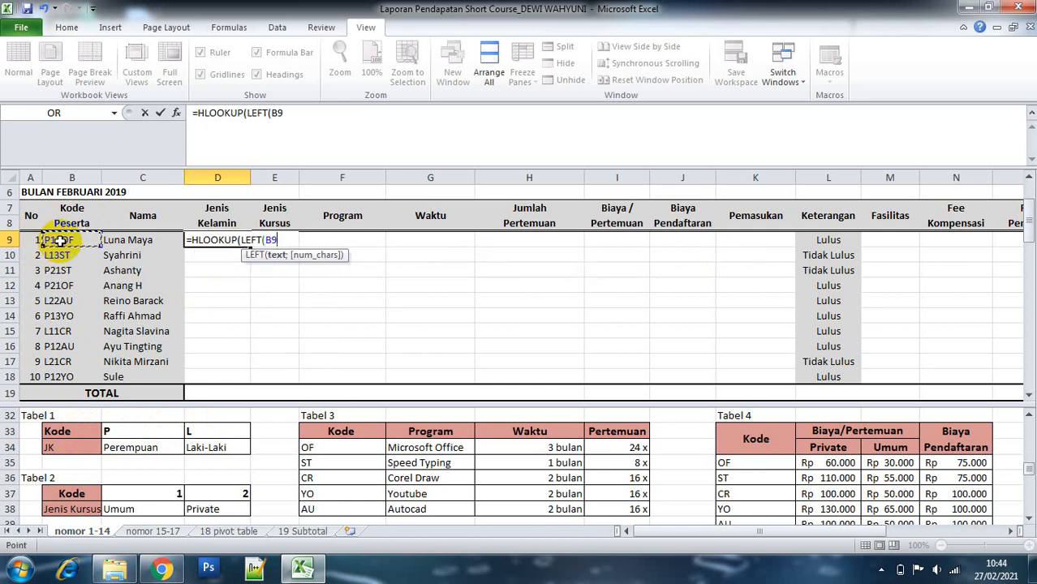
{"action": "type", "text": ";"}
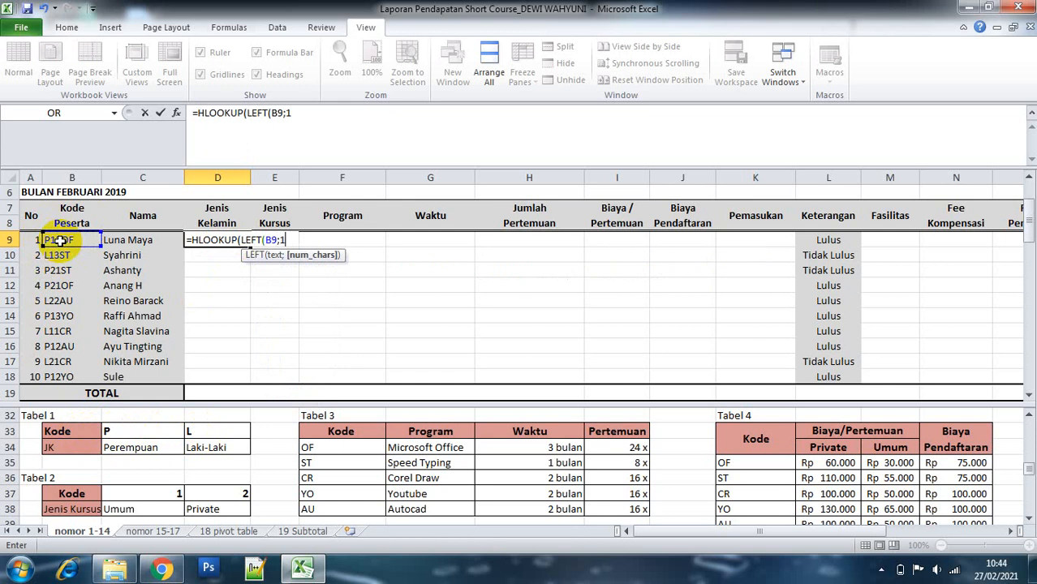
{"action": "type", "text": "1);"}
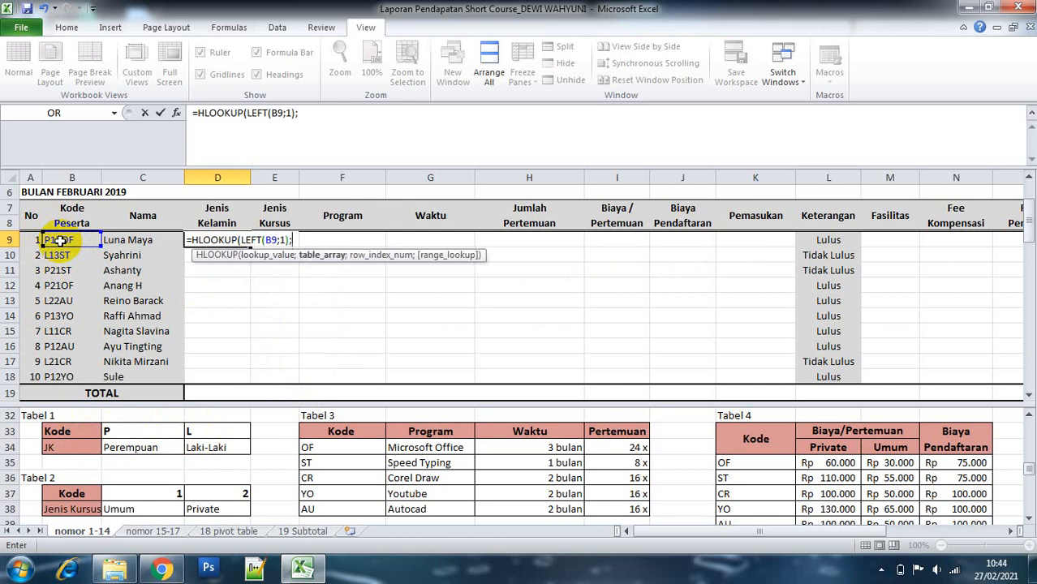
Complete the D9 formula with the named range jeniskelamin, row index 2 and range lookup 0, and fill it down to D18.
{"action": "type", "text": "jen"}
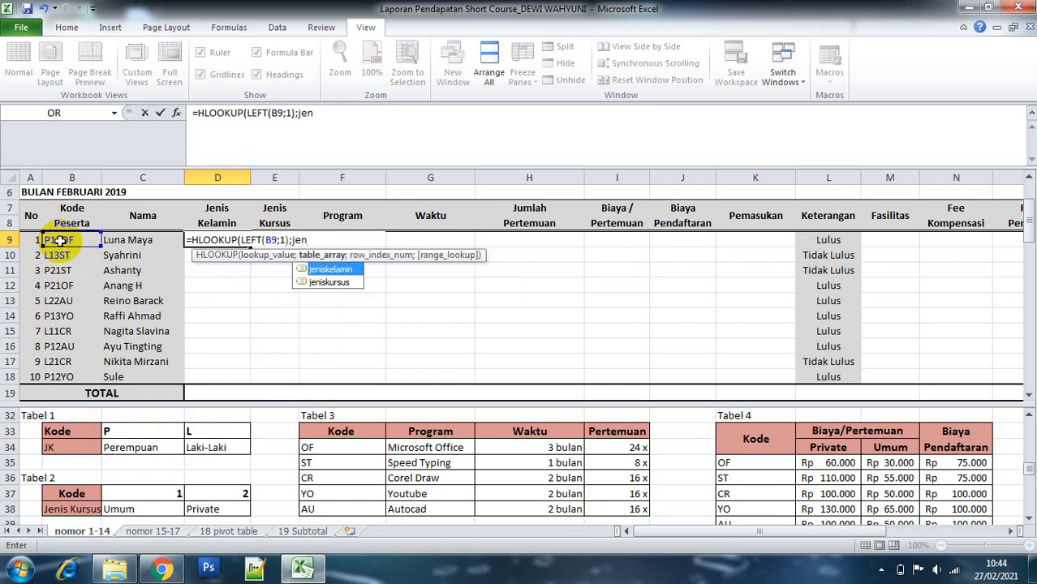
{"action": "double_click", "coordinate": [311, 269]}
{"action": "type", "text": ";2"}
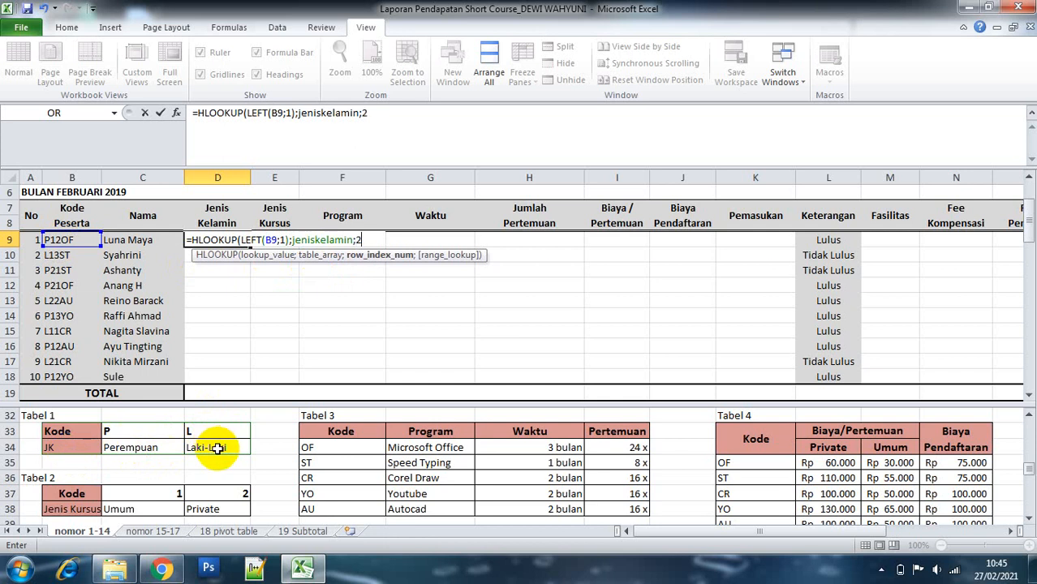
{"action": "type", "text": ";0)"}
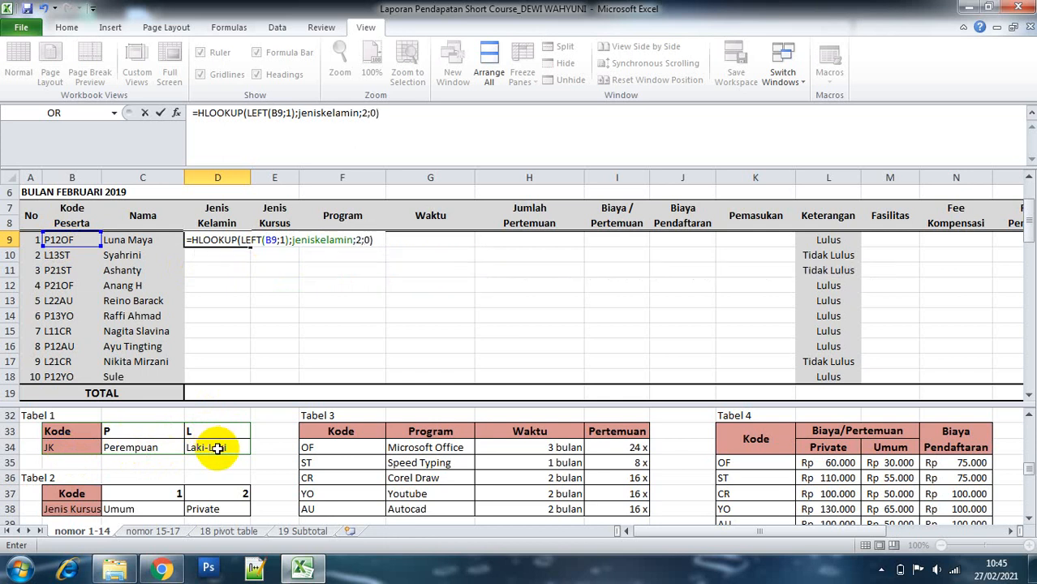
{"action": "key", "text": "Return"}
{"action": "key", "text": "Up"}
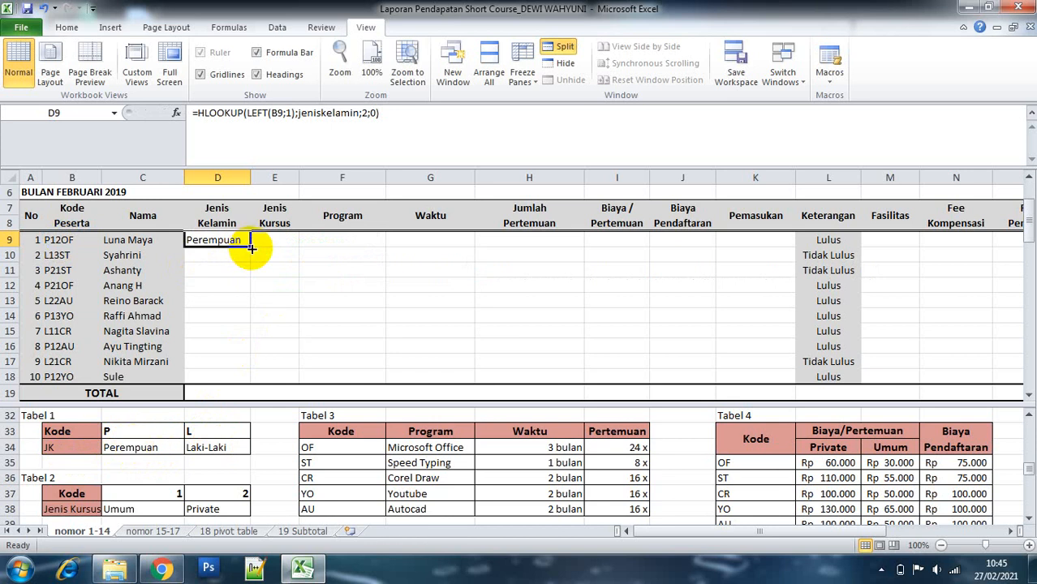
{"action": "left_click_drag", "start_coordinate": [251, 249], "coordinate": [244, 383]}
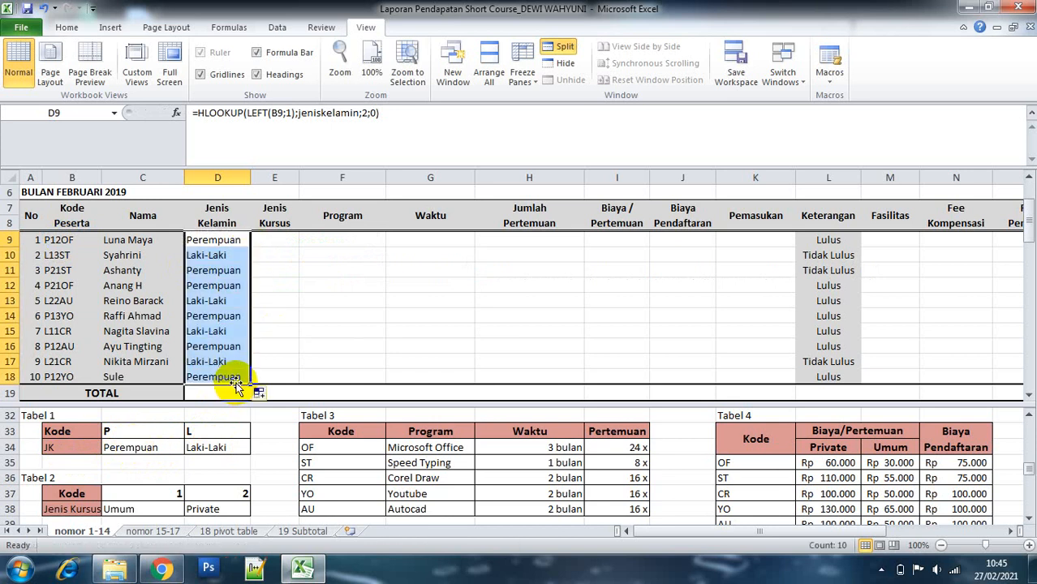
Read the KETERANGAN notes in the lower pane to find which table supplies Jenis Kursus.
{"action": "left_click", "coordinate": [277, 238]}
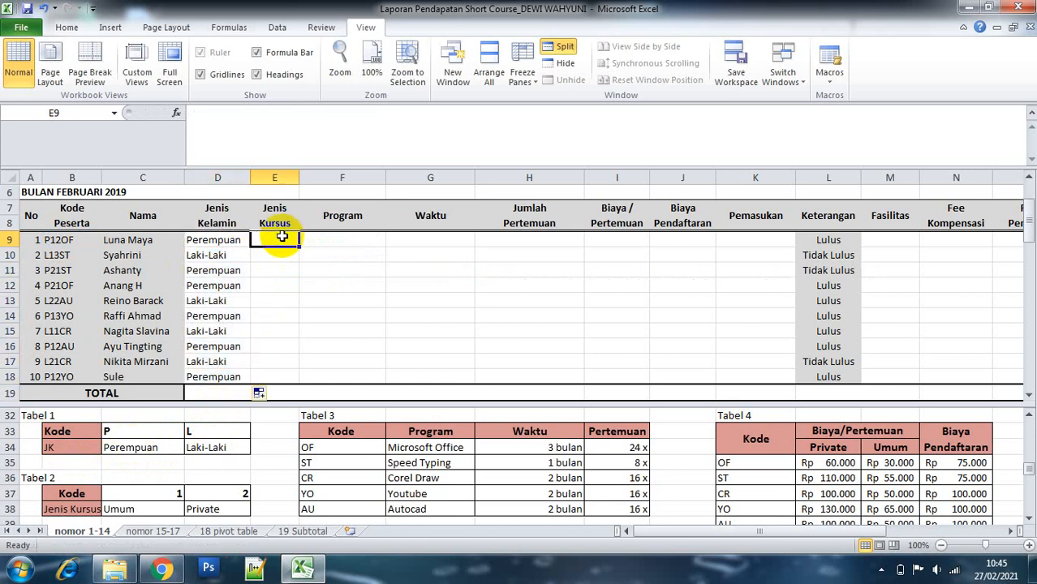
{"action": "left_click", "coordinate": [173, 499]}
{"action": "key", "text": "Down"}
{"action": "key", "text": "Down"}
{"action": "key", "text": "Down"}
{"action": "key", "text": "Down"}
{"action": "key", "text": "Down"}
{"action": "key", "text": "Down"}
{"action": "key", "text": "Down"}
{"action": "key", "text": "Down"}
{"action": "key", "text": "Down"}
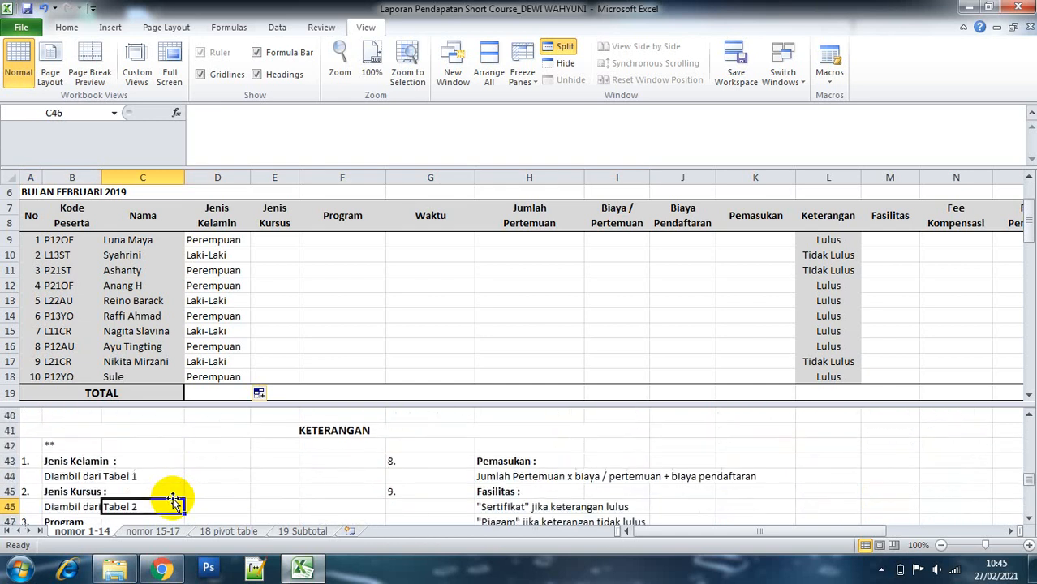
{"action": "key", "text": "Down"}
{"action": "key", "text": "Down"}
{"action": "key", "text": "Down"}
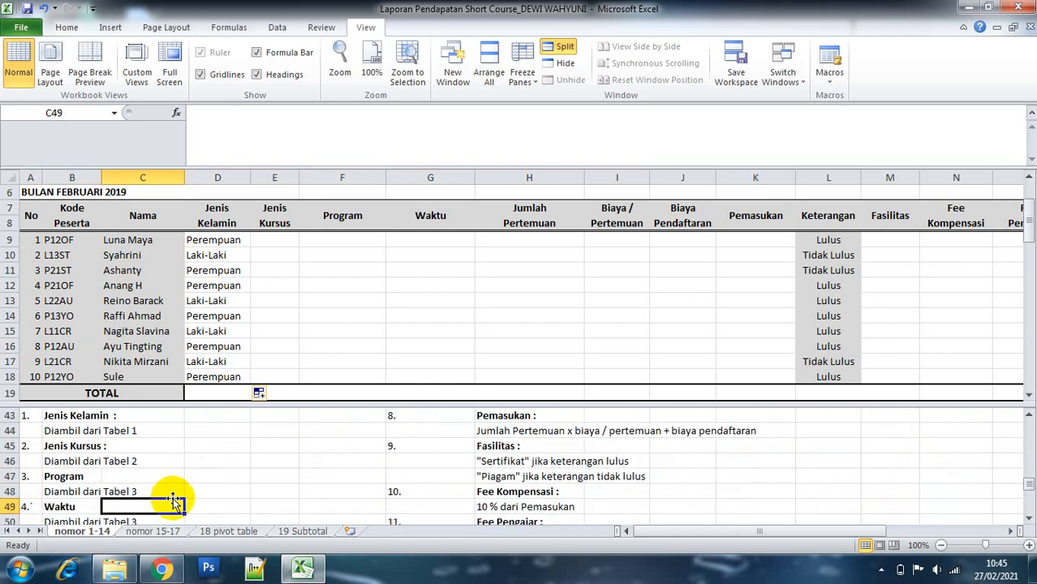
{"action": "key", "text": "Up"}
{"action": "key", "text": "Up"}
{"action": "key", "text": "Up"}
{"action": "key", "text": "Left"}
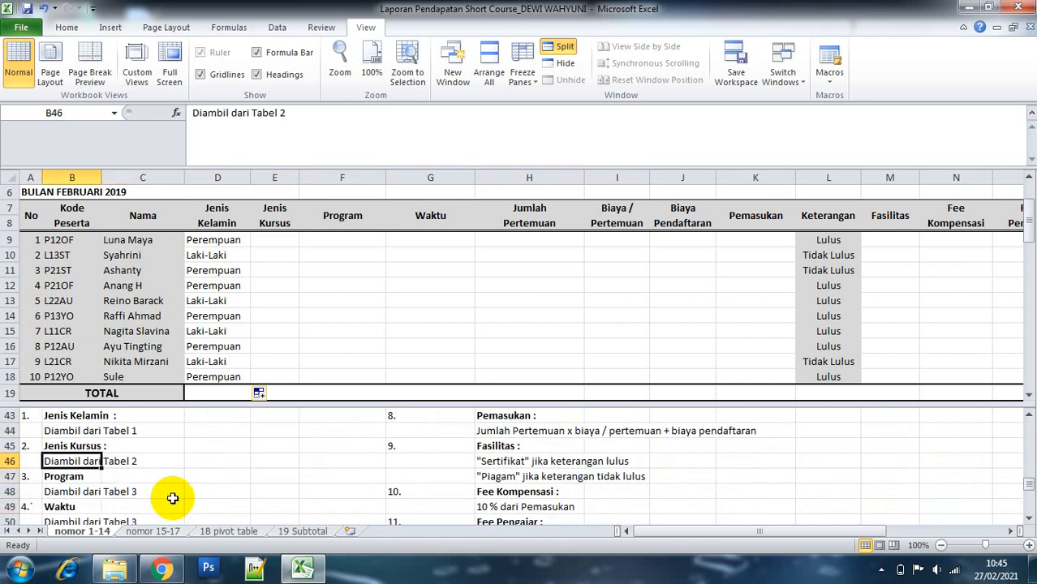
Show Tabel 2 in the lower pane and check the layout of its range B37:D38.
{"action": "key", "text": "Up"}
{"action": "key", "text": "Up"}
{"action": "key", "text": "Up"}
{"action": "key", "text": "Up"}
{"action": "key", "text": "Up"}
{"action": "key", "text": "Up"}
{"action": "key", "text": "Up"}
{"action": "key", "text": "Up"}
{"action": "key", "text": "Up"}
{"action": "key", "text": "Up"}
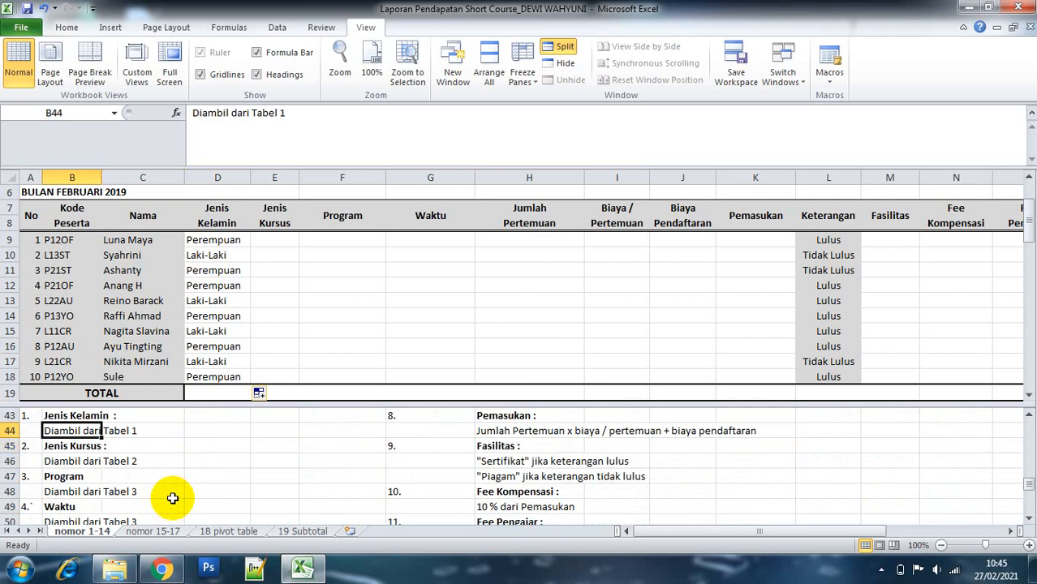
{"action": "key", "text": "Left"}
{"action": "key", "text": "Up"}
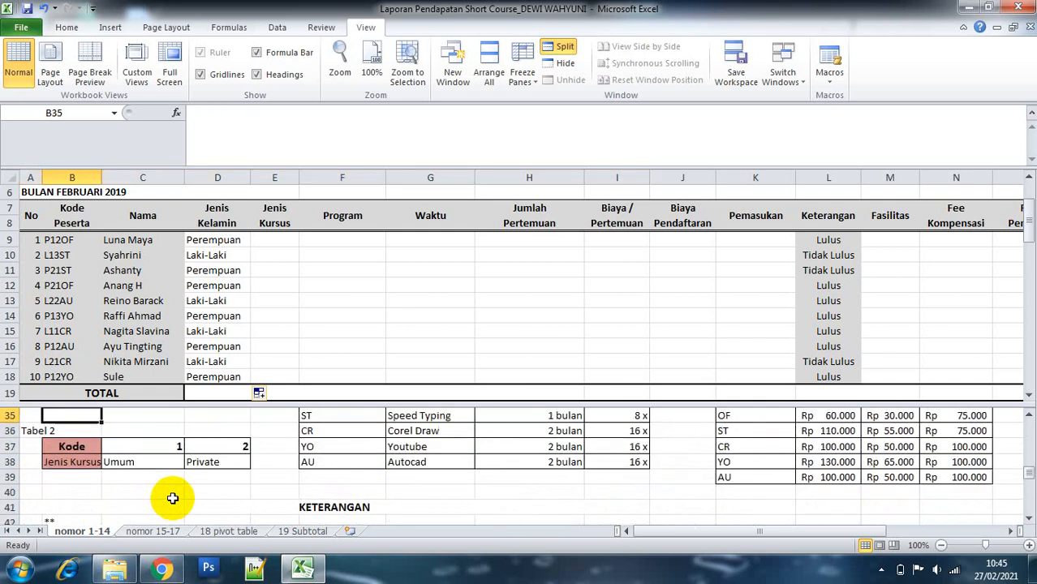
{"action": "left_click", "coordinate": [60, 442]}
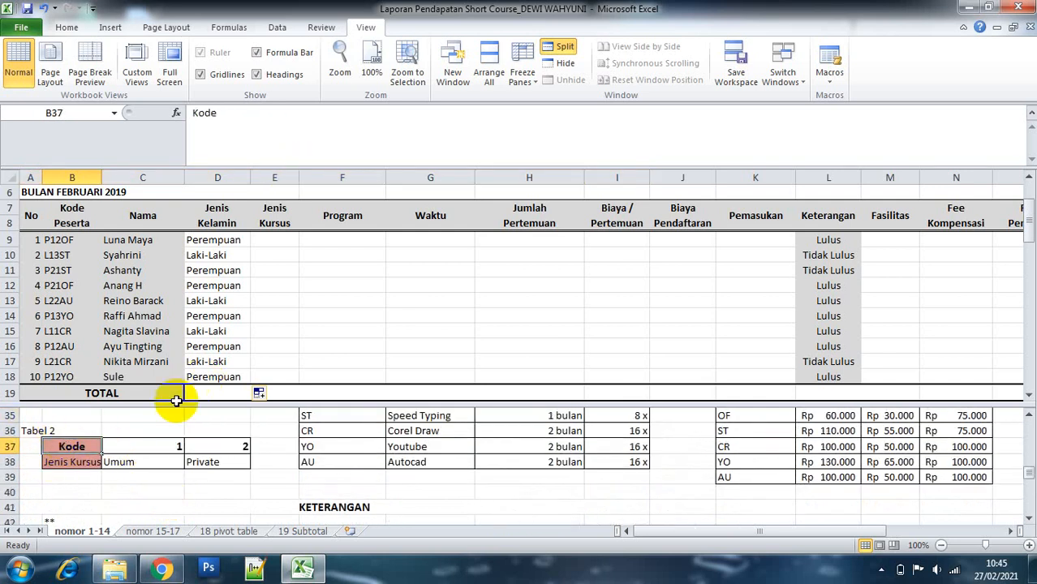
{"action": "left_click_drag", "start_coordinate": [71, 446], "coordinate": [210, 462]}
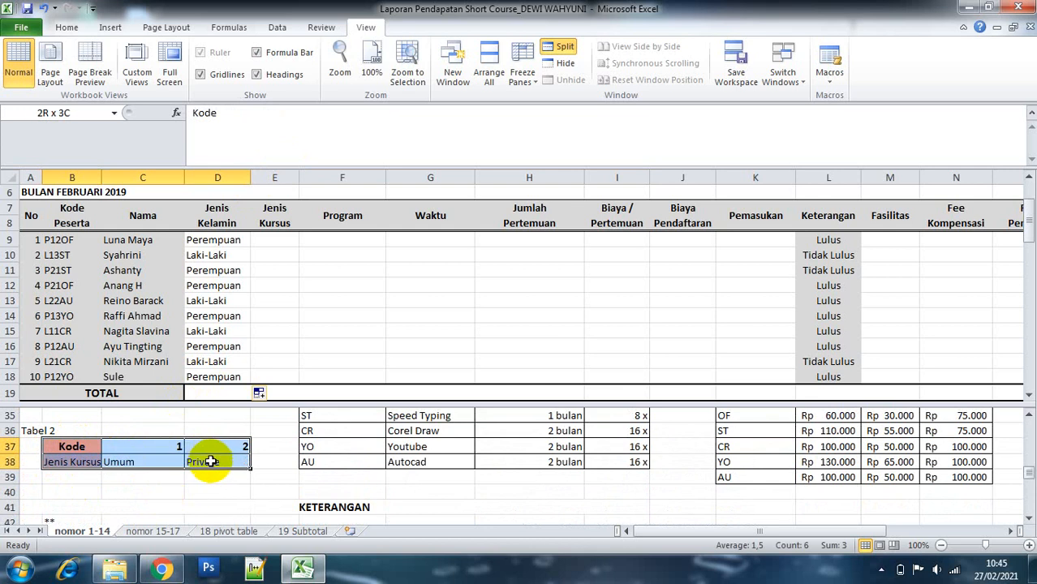
Begin an HLOOKUP formula in the first Jenis Kursus cell, E9, with a VALUE function nested as its lookup value.
{"action": "left_click", "coordinate": [267, 243]}
{"action": "type", "text": "="}
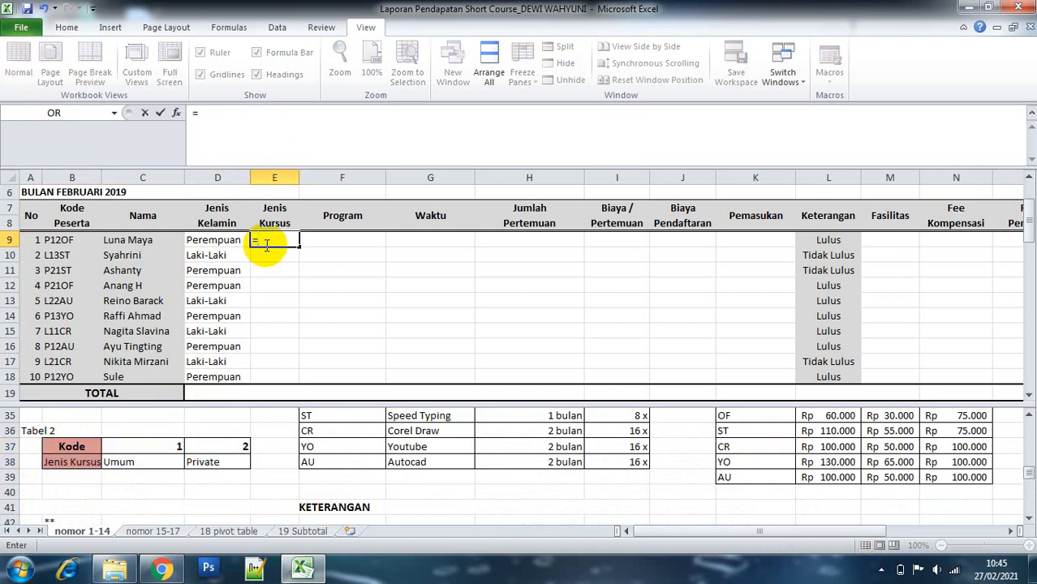
{"action": "type", "text": "hl"}
{"action": "key", "text": "Tab"}
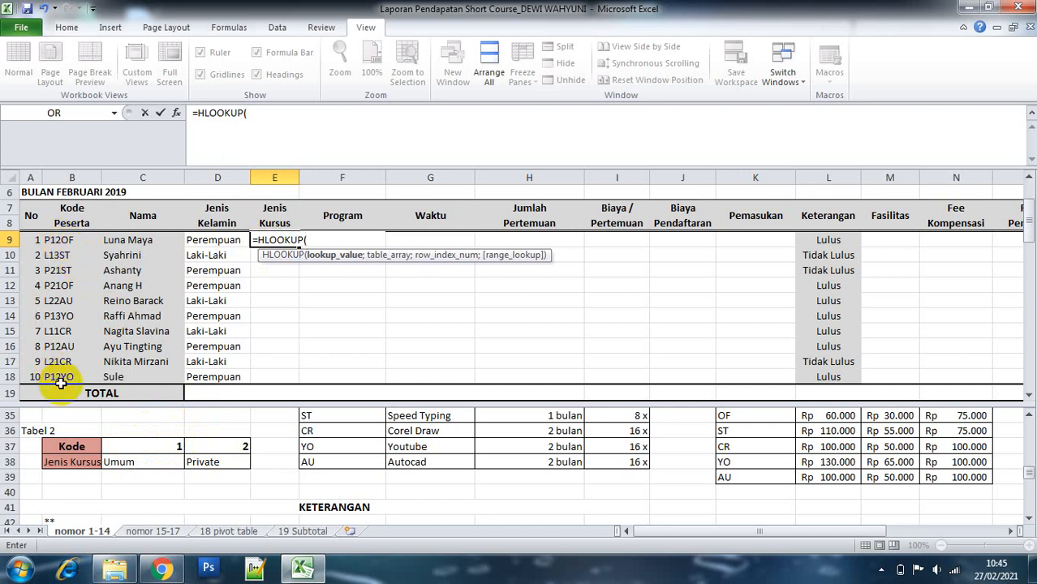
{"action": "type", "text": "vl"}
{"action": "key", "text": "BackSpace"}
{"action": "type", "text": "a"}
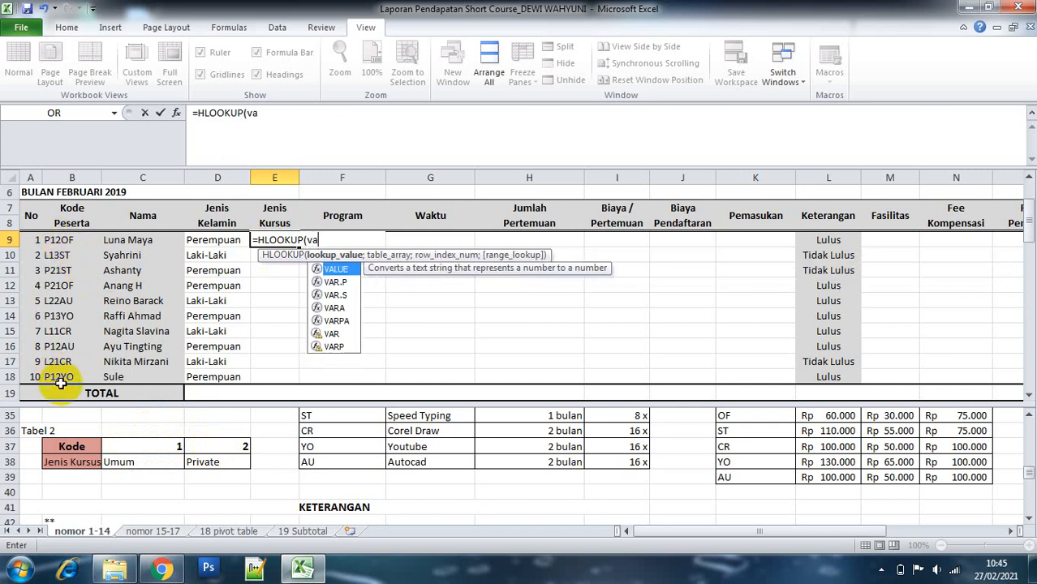
{"action": "type", "text": "lu"}
{"action": "key", "text": "Tab"}
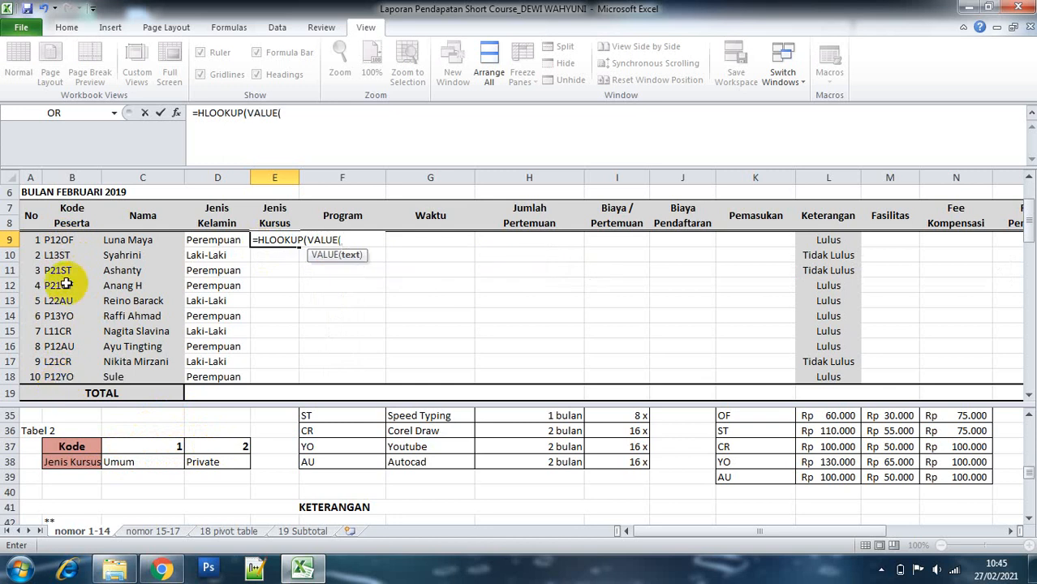
Nest MID(B9;2;1) inside the VALUE function to take the second character of the participant code, completing the lookup value.
{"action": "type", "text": "mid"}
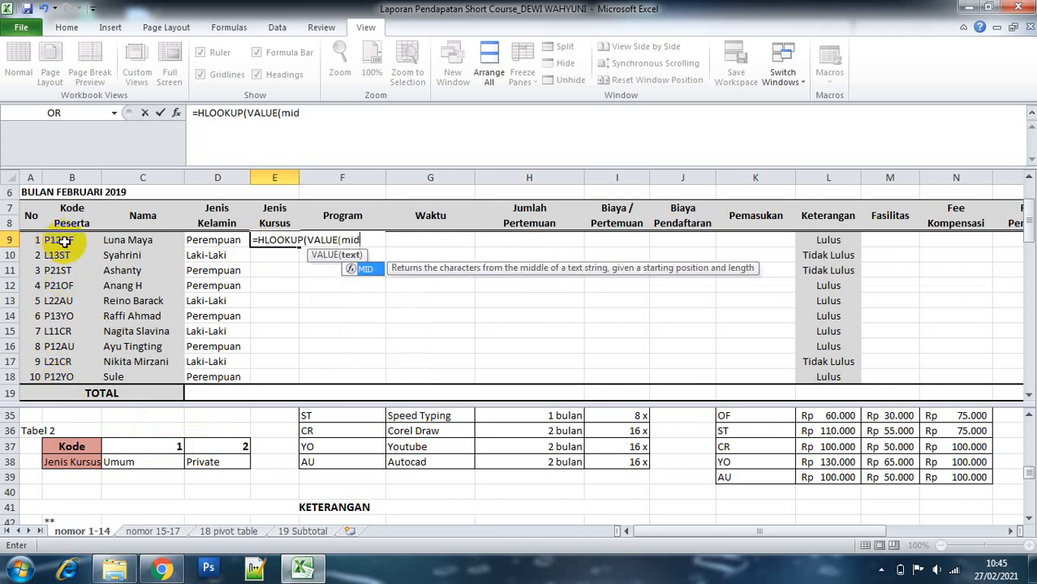
{"action": "key", "text": "Tab"}
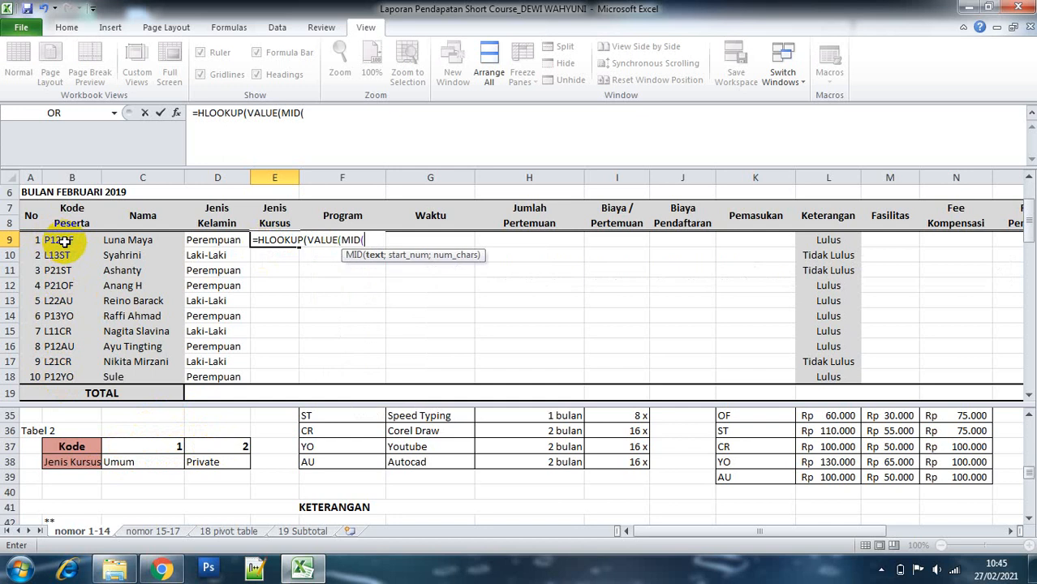
{"action": "left_click", "coordinate": [72, 240]}
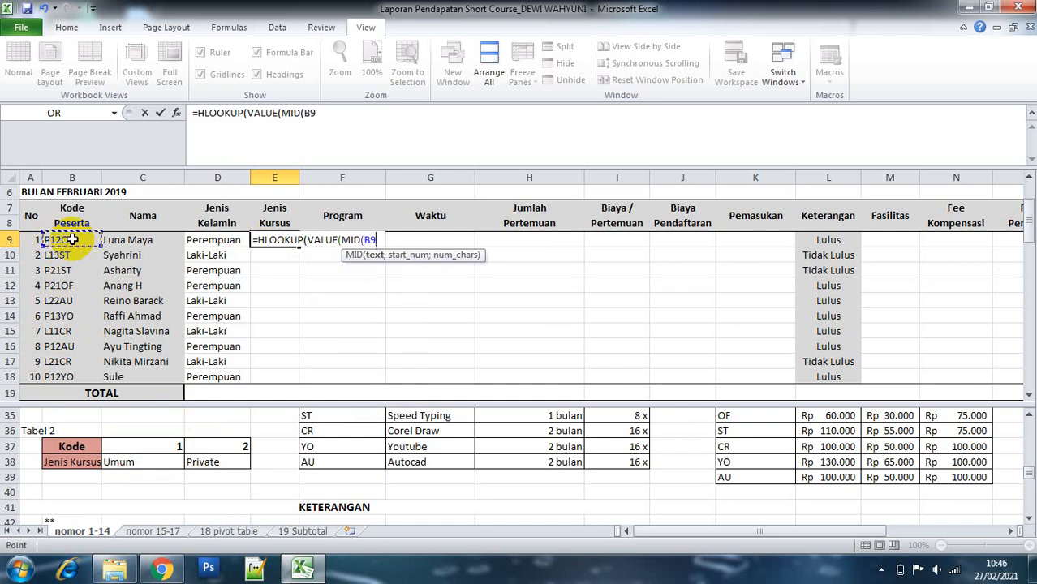
{"action": "type", "text": ";2"}
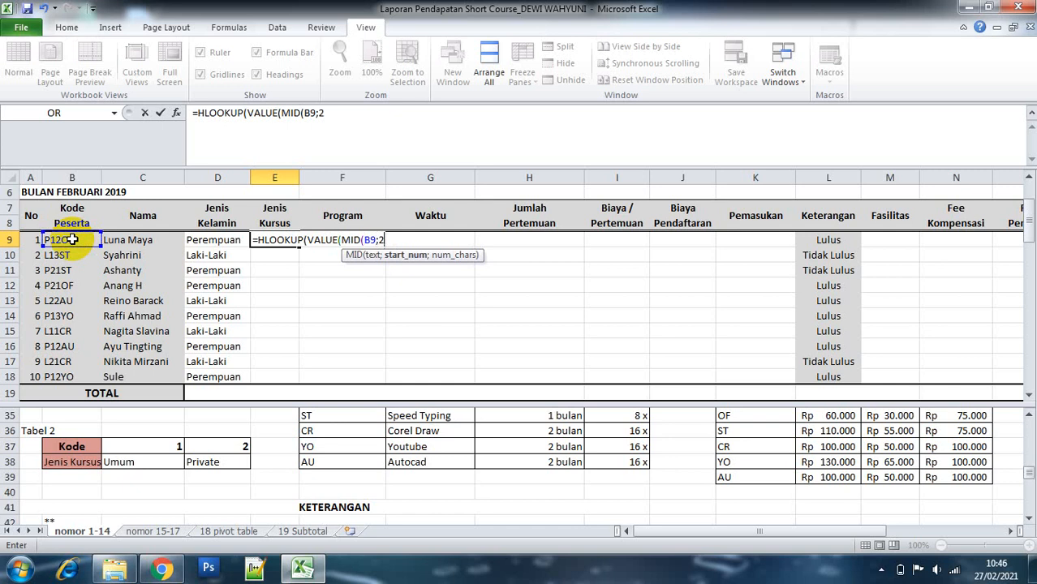
{"action": "type", "text": ";1)"}
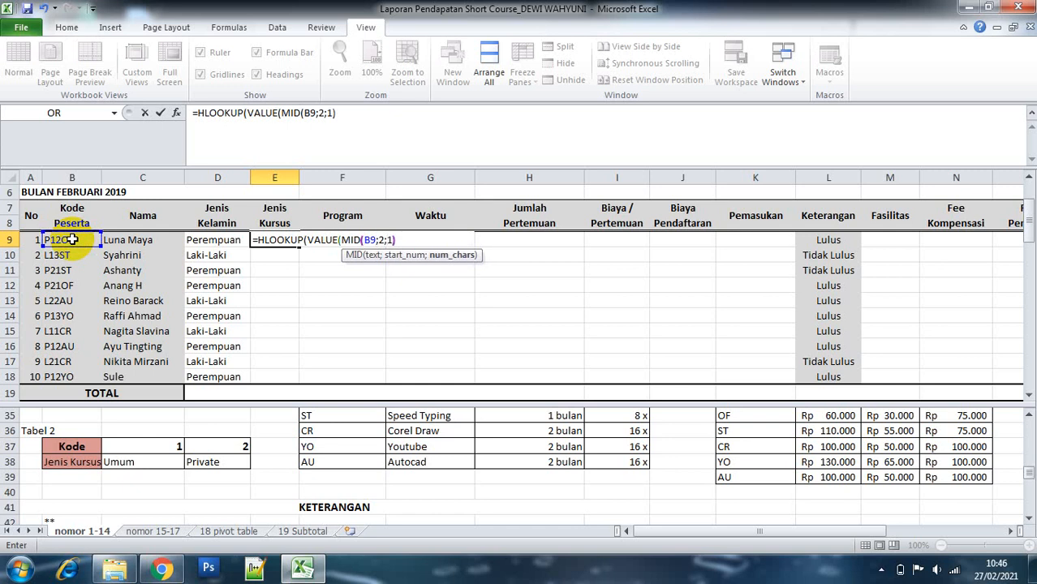
{"action": "type", "text": ");"}
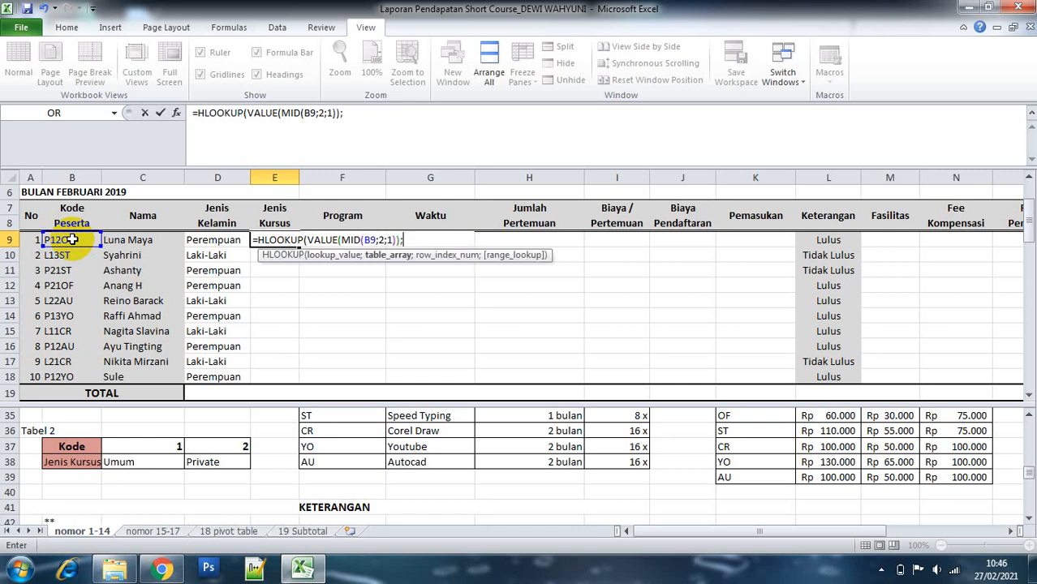
Complete the E9 formula with the named range jeniskursus, row index 2 and range lookup 0.
{"action": "type", "text": "jen"}
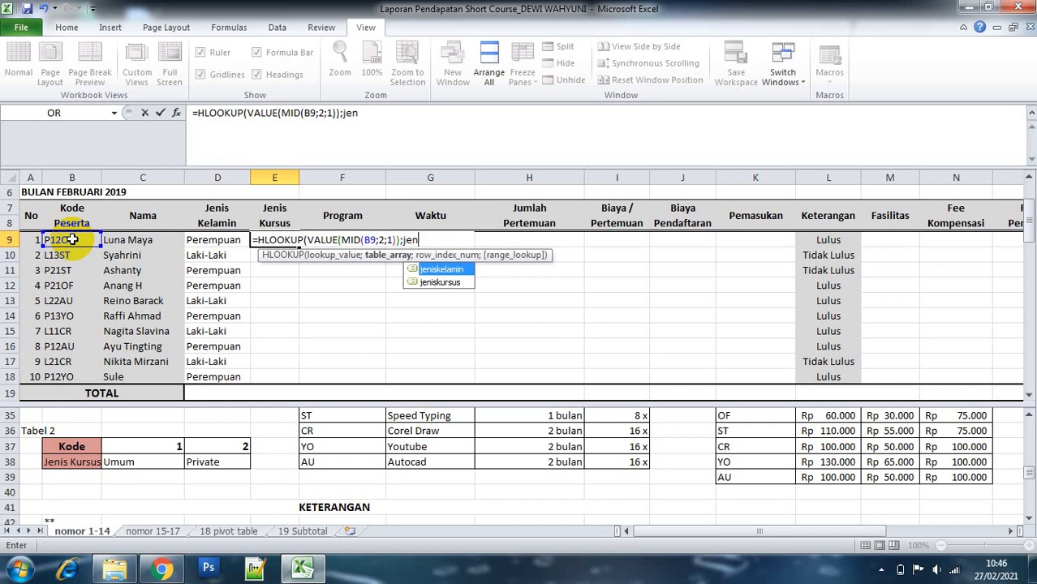
{"action": "double_click", "coordinate": [447, 280]}
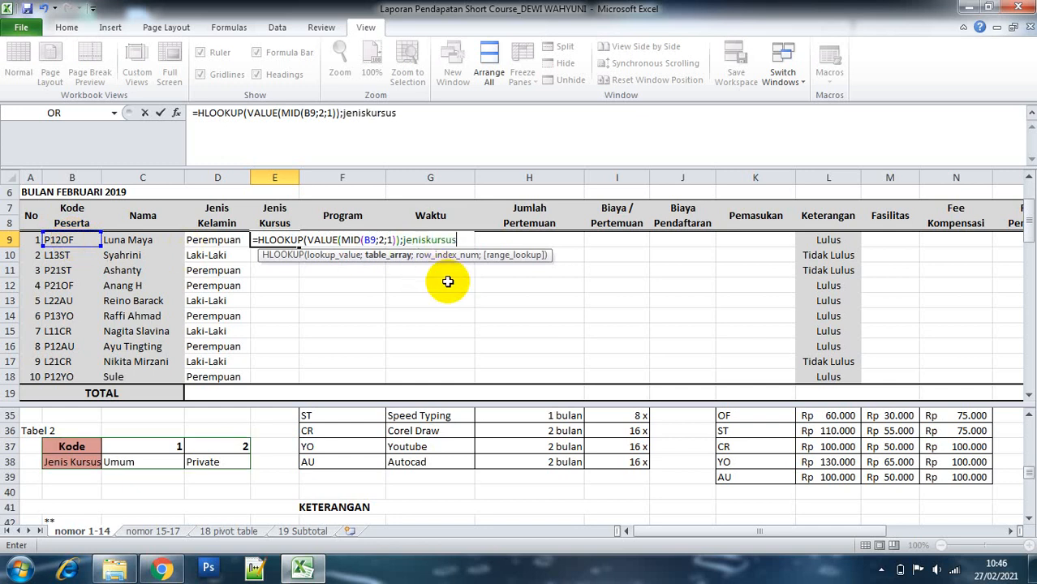
{"action": "type", "text": ";"}
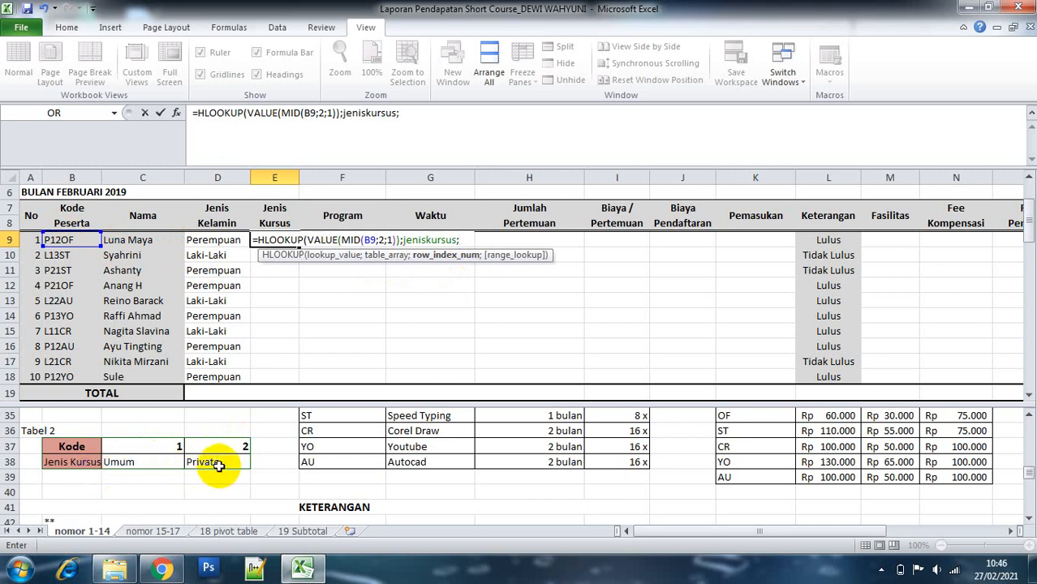
{"action": "type", "text": "2;"}
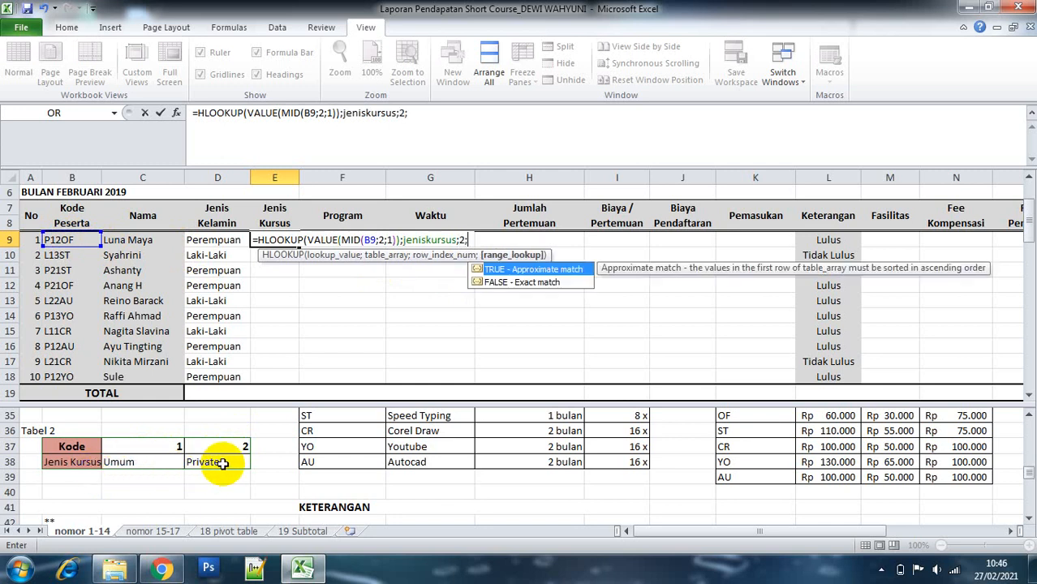
{"action": "type", "text": "0)"}
{"action": "key", "text": "Return"}
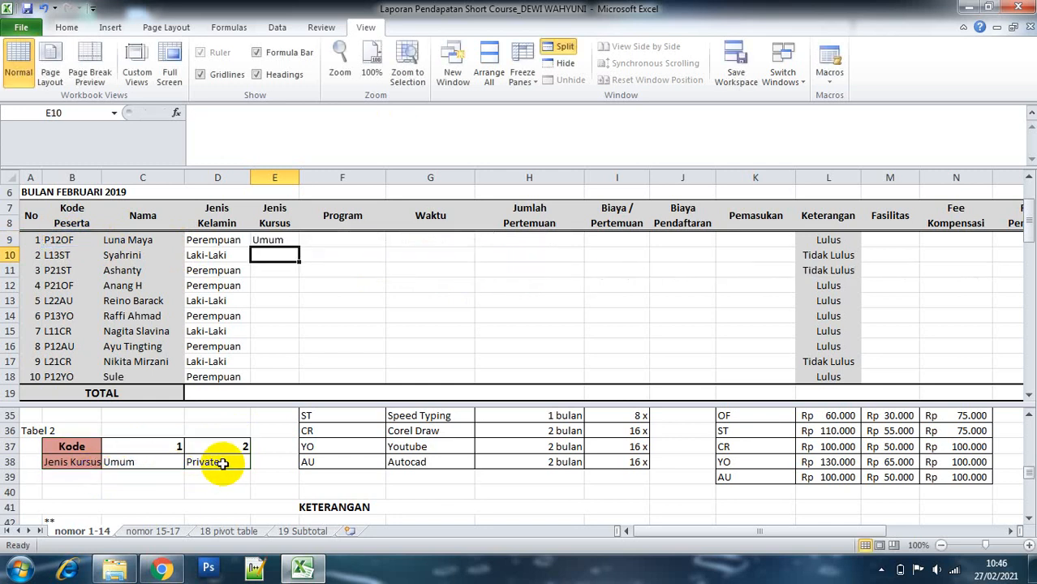
{"action": "key", "text": "Up"}
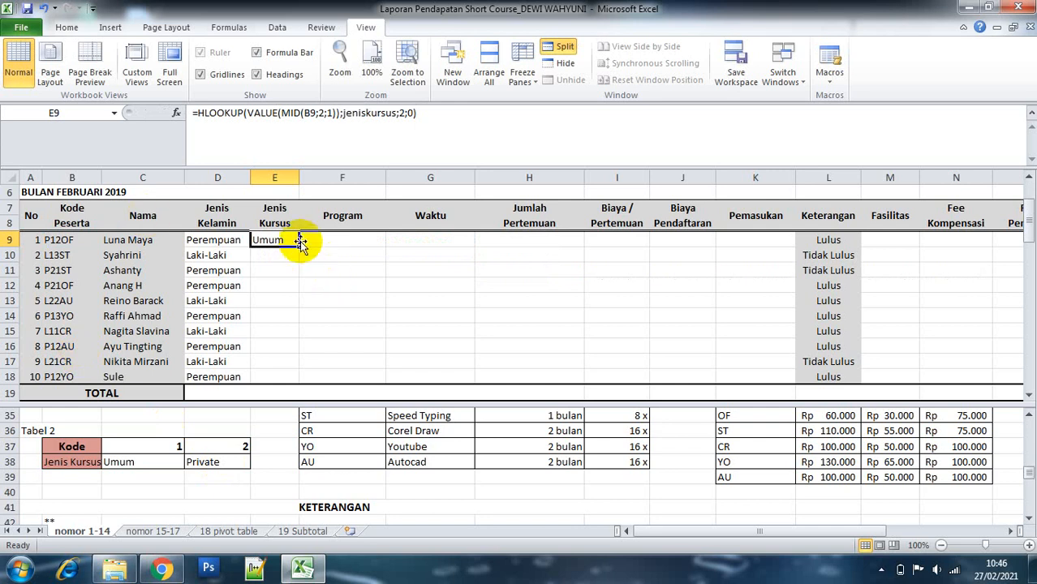
Copy the E9 formula down the Jenis Kursus column through E18.
{"action": "left_click_drag", "start_coordinate": [300, 244], "coordinate": [301, 381]}
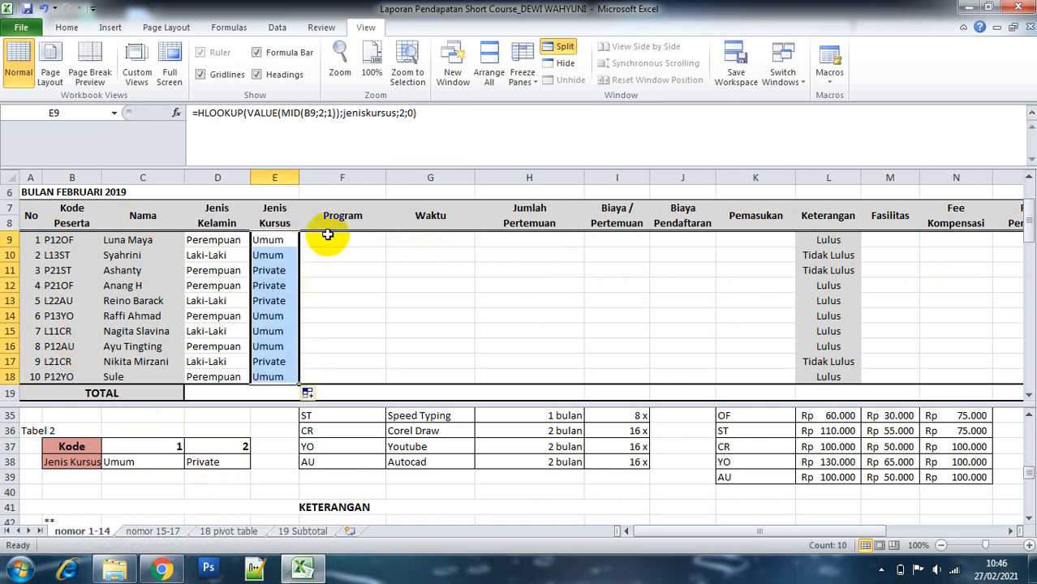
{"action": "left_click", "coordinate": [333, 238]}
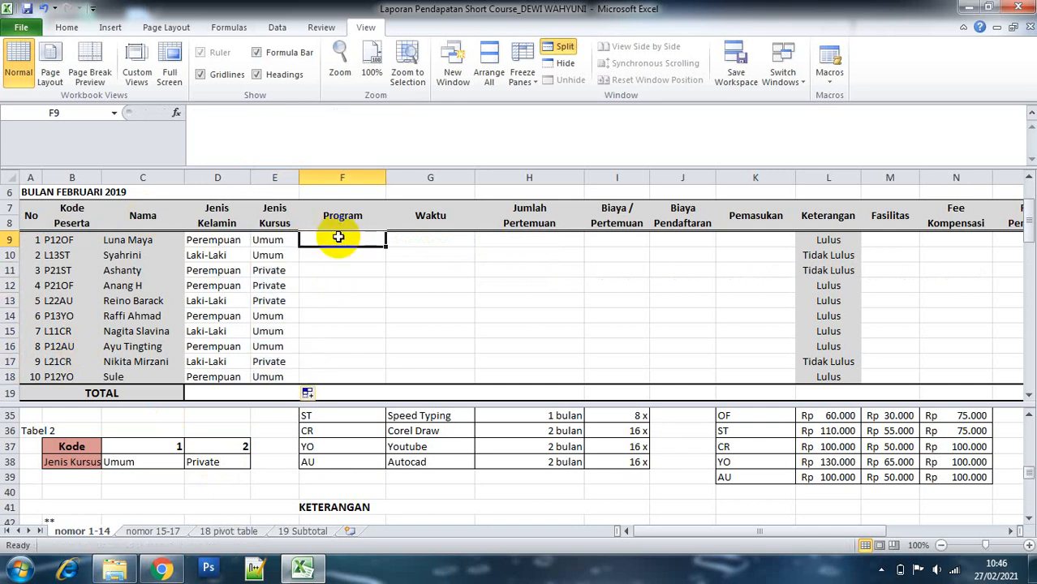
Read the Keterangan notes below the tables to find which table supplies Program and Waktu.
{"action": "left_click", "coordinate": [239, 500]}
{"action": "key", "text": "Down"}
{"action": "key", "text": "Down"}
{"action": "key", "text": "Down"}
{"action": "key", "text": "Down"}
{"action": "key", "text": "Down"}
{"action": "key", "text": "Down"}
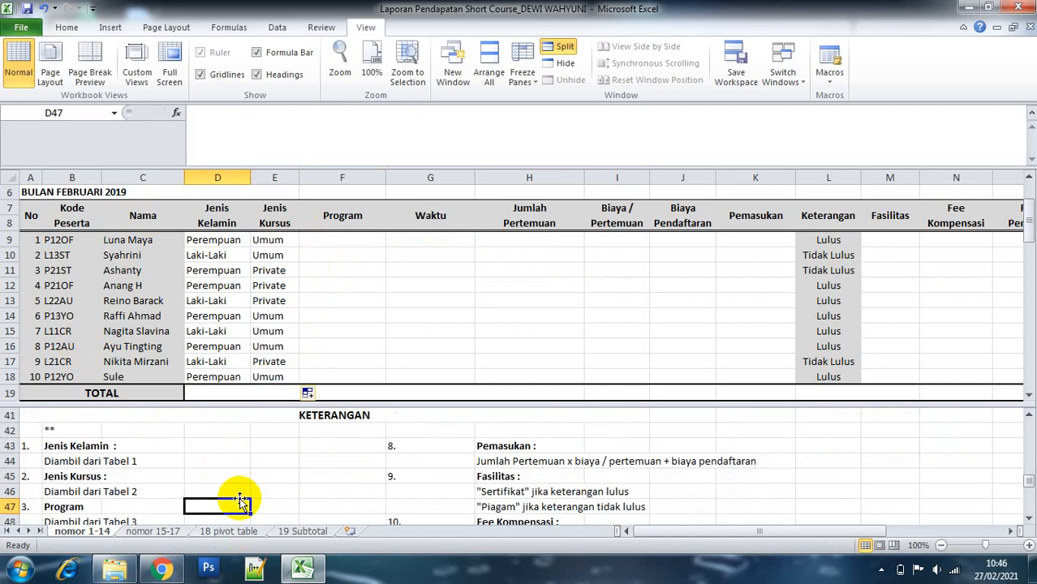
{"action": "key", "text": "Down"}
{"action": "key", "text": "Down"}
{"action": "key", "text": "Down"}
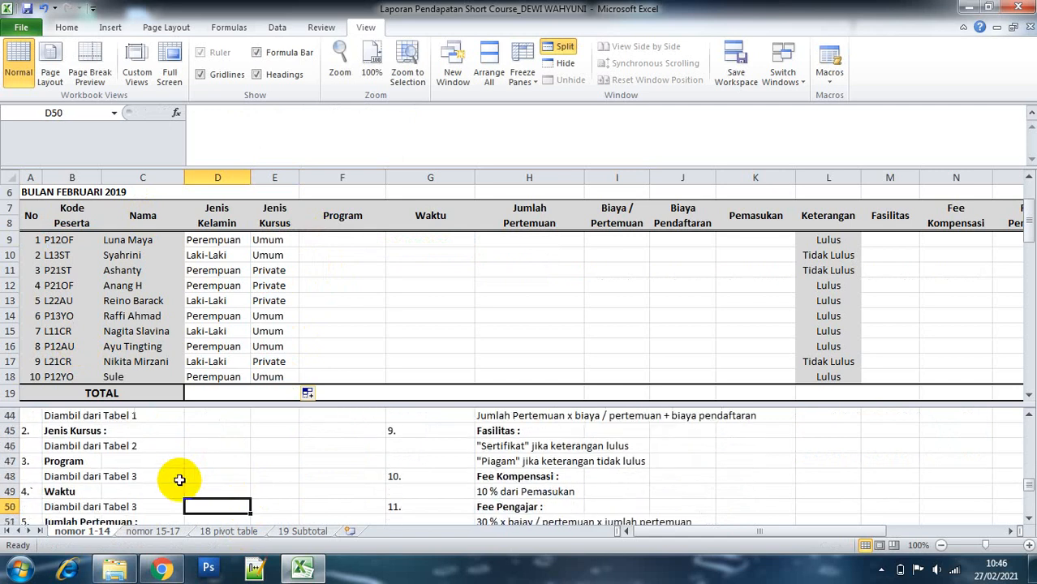
Bring Tabel 3 back into the lower pane and check the layout of its range F33:I38.
{"action": "key", "text": "Up"}
{"action": "key", "text": "Up"}
{"action": "key", "text": "Up"}
{"action": "key", "text": "Up"}
{"action": "key", "text": "Up"}
{"action": "key", "text": "Up"}
{"action": "key", "text": "Up"}
{"action": "key", "text": "Up"}
{"action": "key", "text": "Up"}
{"action": "key", "text": "Up"}
{"action": "key", "text": "Up"}
{"action": "key", "text": "Up"}
{"action": "key", "text": "Up"}
{"action": "key", "text": "Up"}
{"action": "key", "text": "Up"}
{"action": "key", "text": "Up"}
{"action": "key", "text": "Up"}
{"action": "key", "text": "Up"}
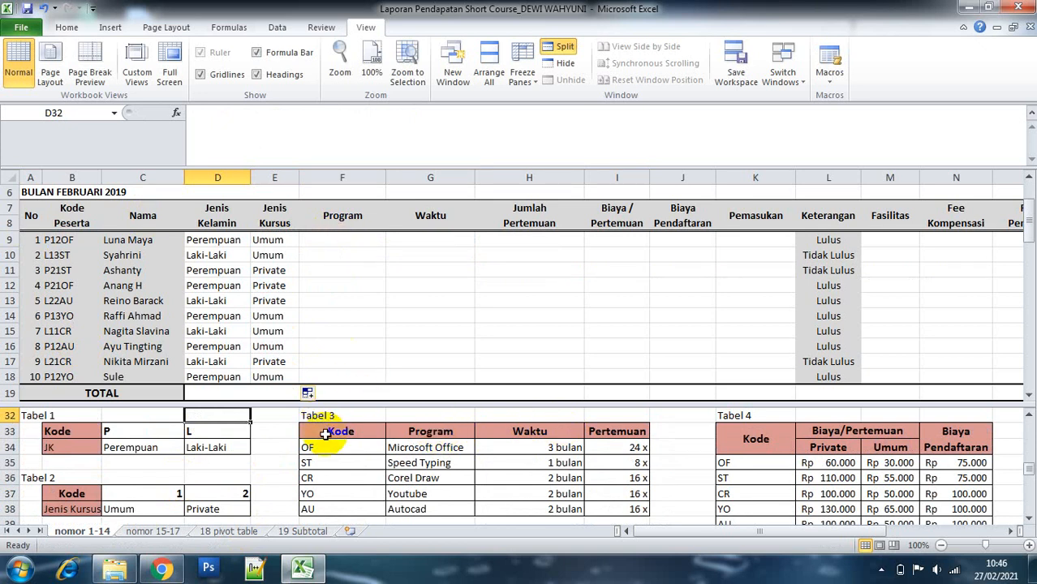
{"action": "left_click_drag", "start_coordinate": [324, 434], "coordinate": [609, 501]}
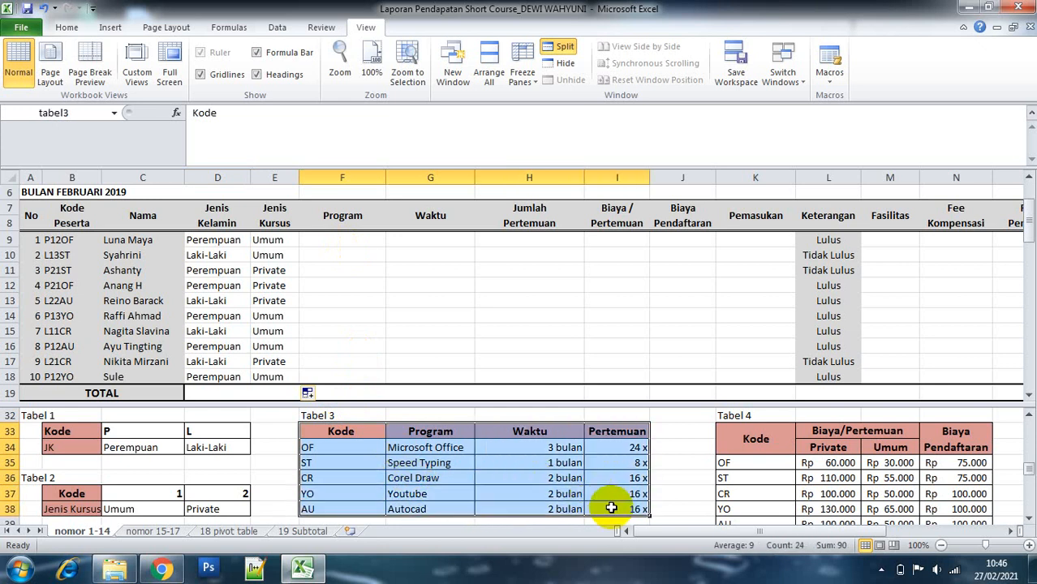
{"action": "left_click", "coordinate": [340, 431]}
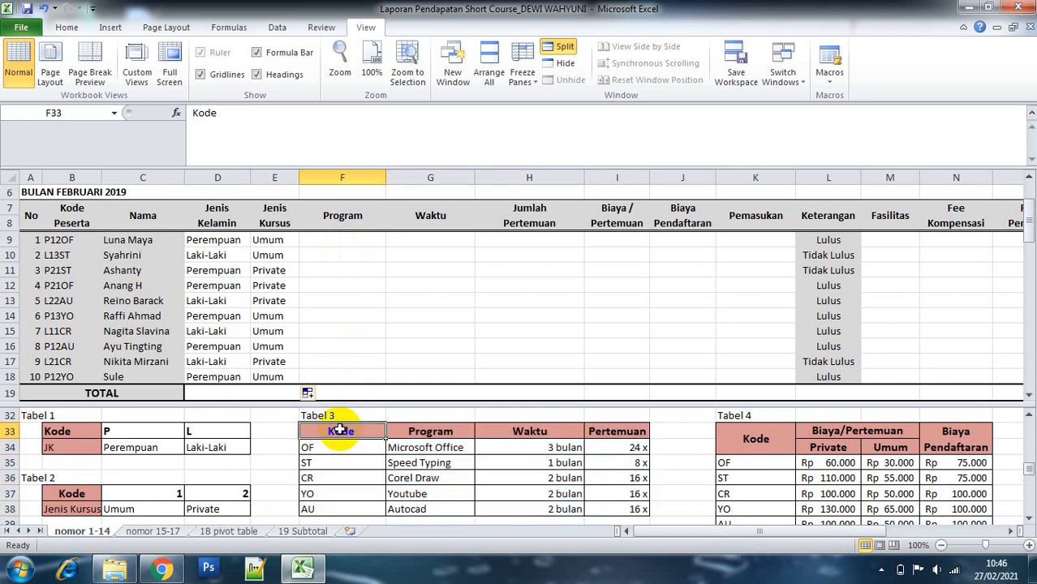
Begin a VLOOKUP formula in the first Program cell, F9, with RIGHT(B9;2) as its lookup value.
{"action": "left_click", "coordinate": [327, 242]}
{"action": "type", "text": "="}
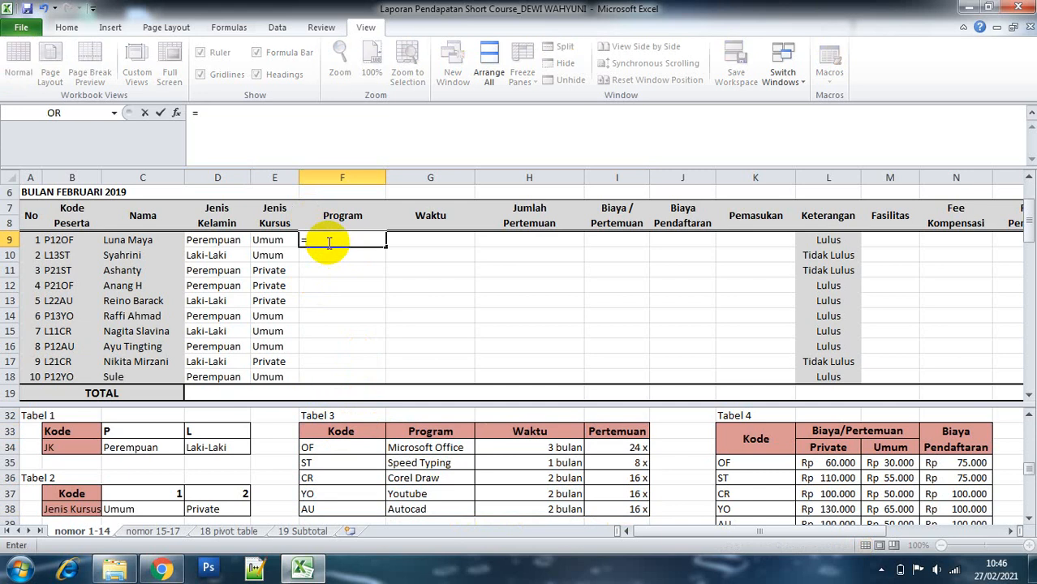
{"action": "type", "text": "vl"}
{"action": "key", "text": "Tab"}
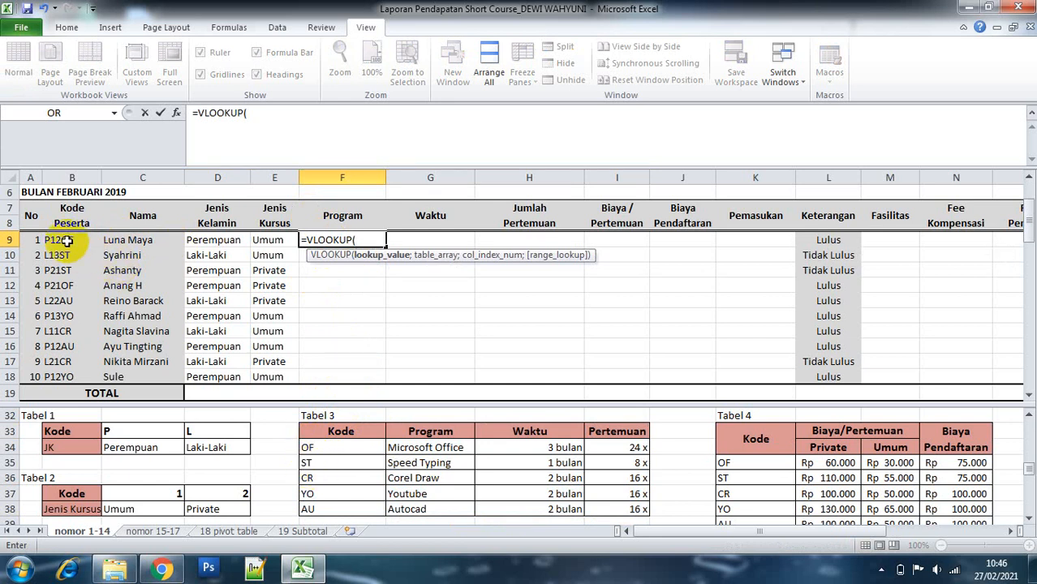
{"action": "type", "text": "RIGHT("}
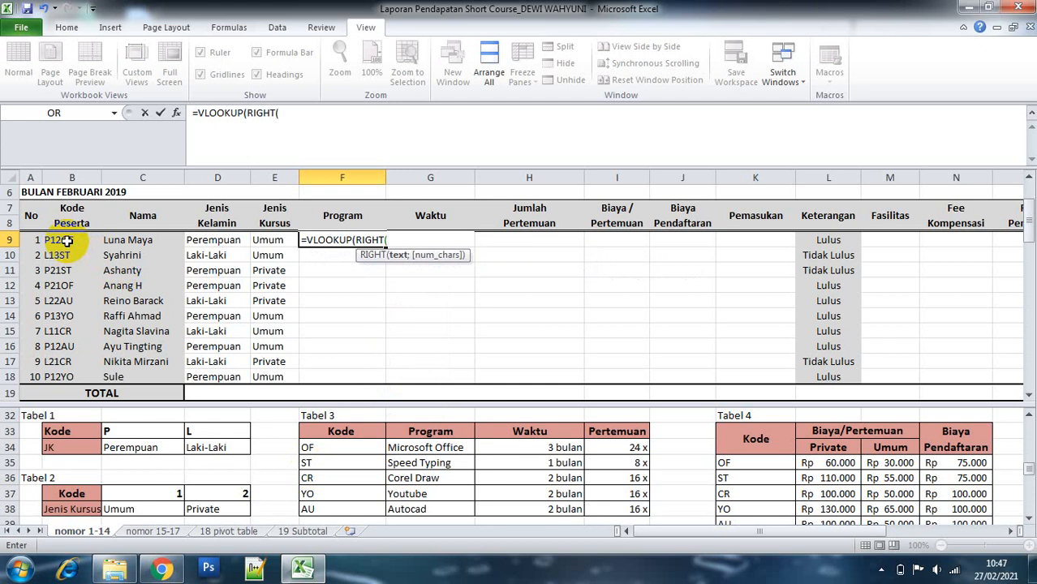
{"action": "left_click", "coordinate": [71, 240]}
{"action": "type", "text": ";"}
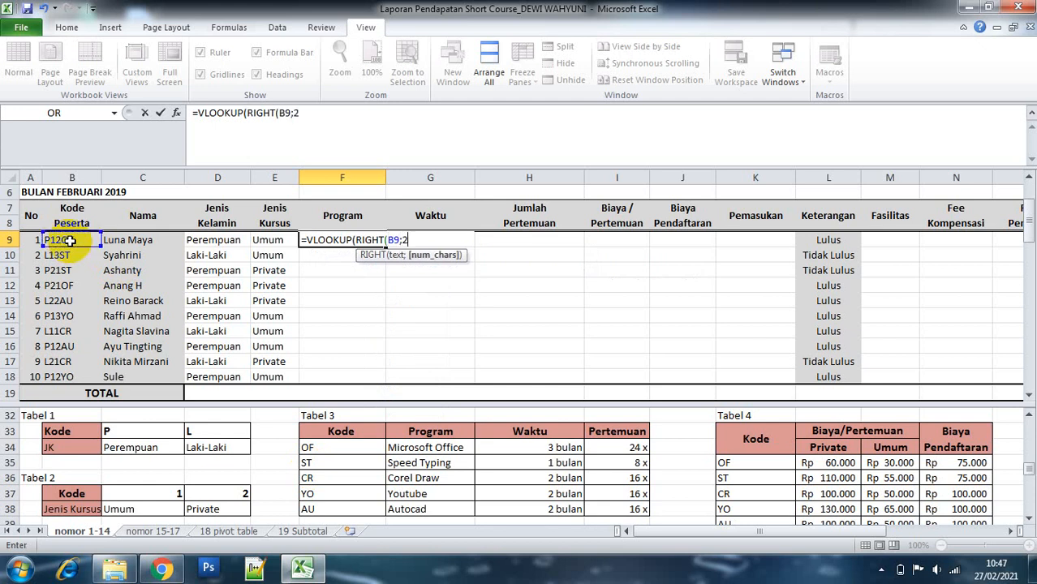
{"action": "type", "text": "2);"}
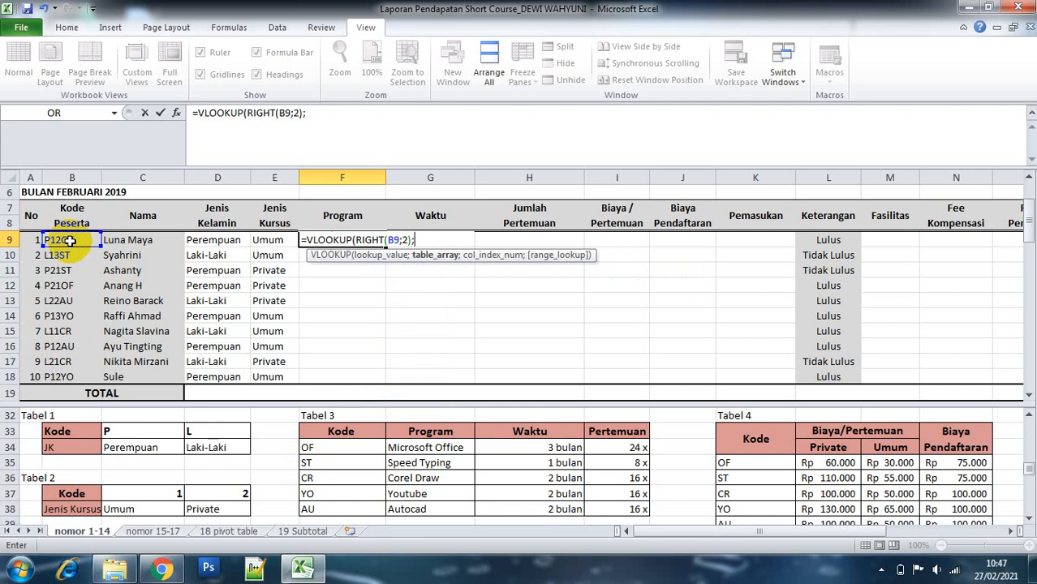
Complete the F9 formula with the named range tabel3, column index 2 and range lookup 0, and fill it down to F18.
{"action": "type", "text": "ta"}
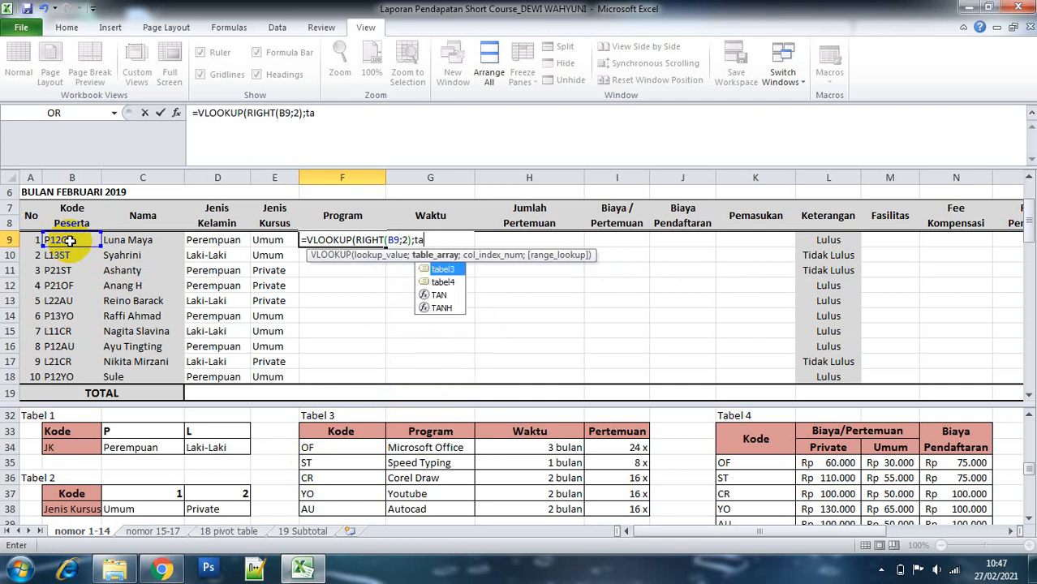
{"action": "double_click", "coordinate": [435, 270]}
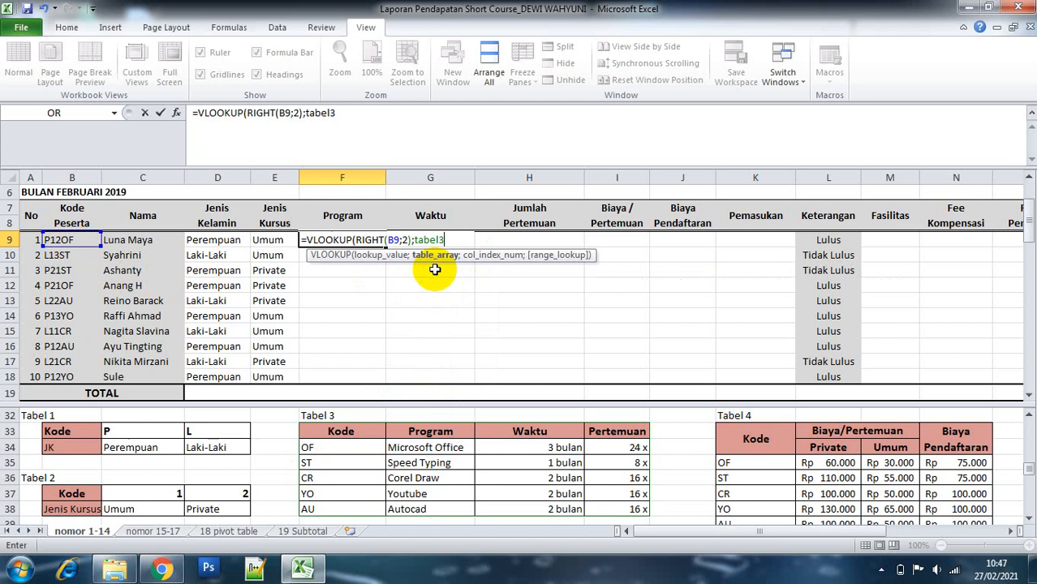
{"action": "type", "text": ";"}
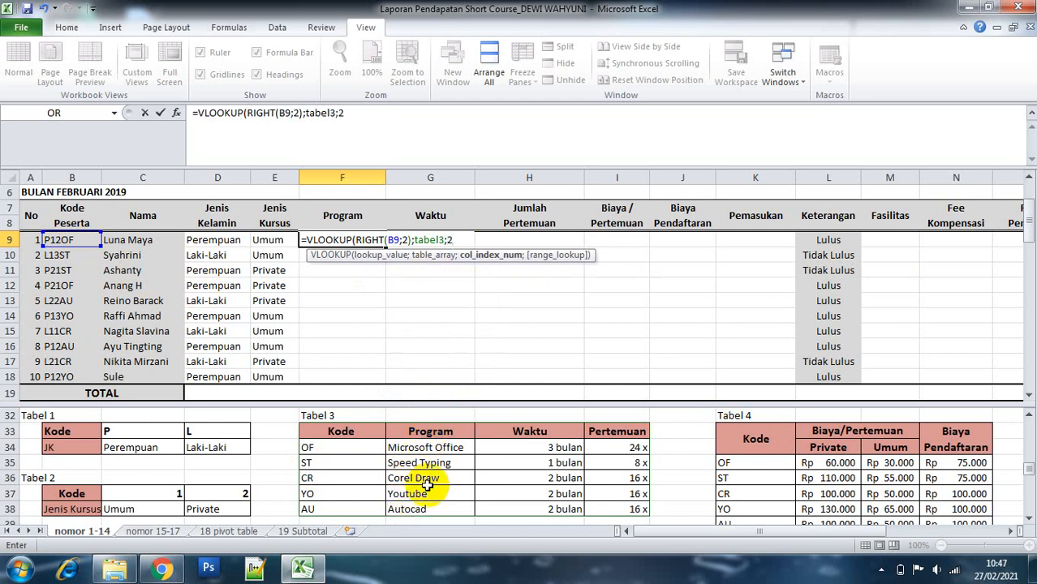
{"action": "type", "text": "2;0)"}
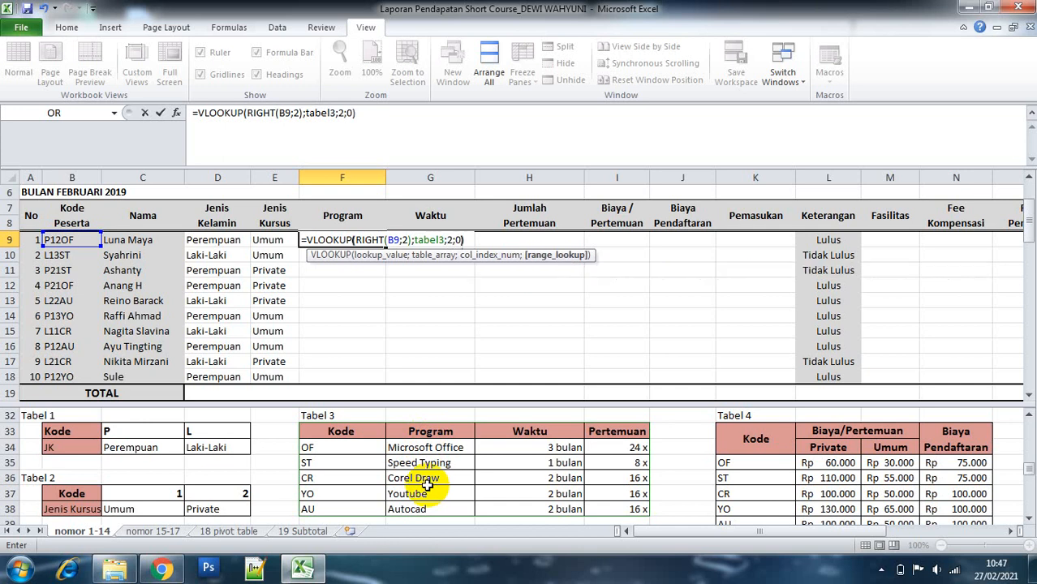
{"action": "key", "text": "Return"}
{"action": "key", "text": "Up"}
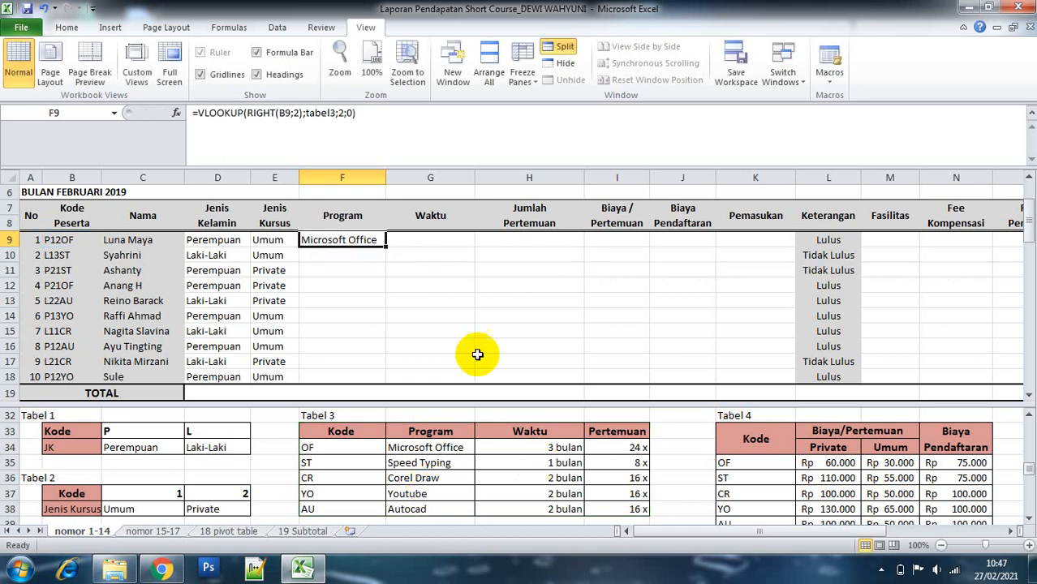
{"action": "left_click_drag", "start_coordinate": [388, 249], "coordinate": [363, 378]}
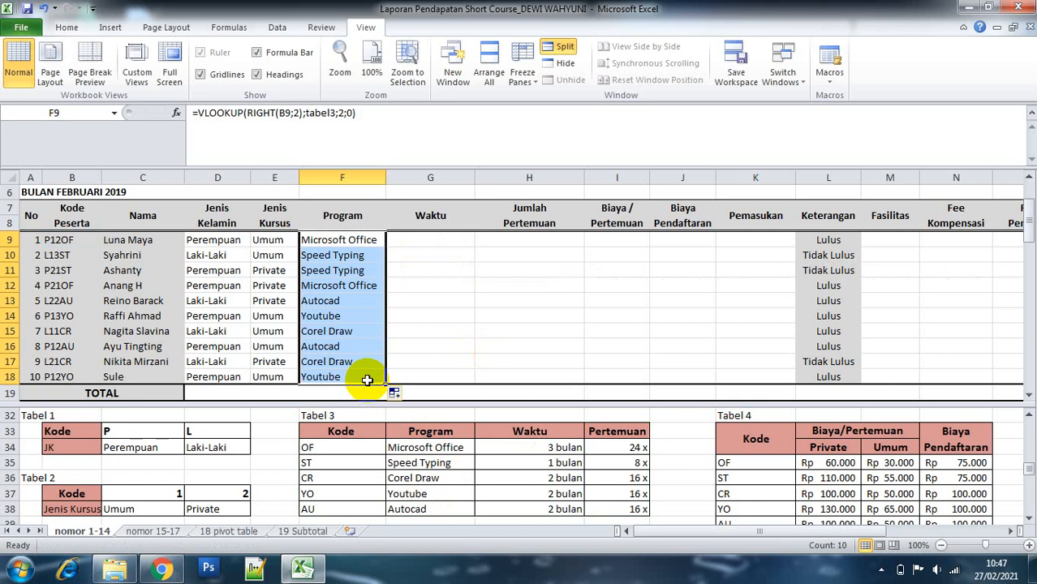
Lock the column of the B9 reference in the F9 formula as $B9 and refill the Program column down to F18.
{"action": "left_click", "coordinate": [417, 239]}
{"action": "left_click", "coordinate": [492, 430]}
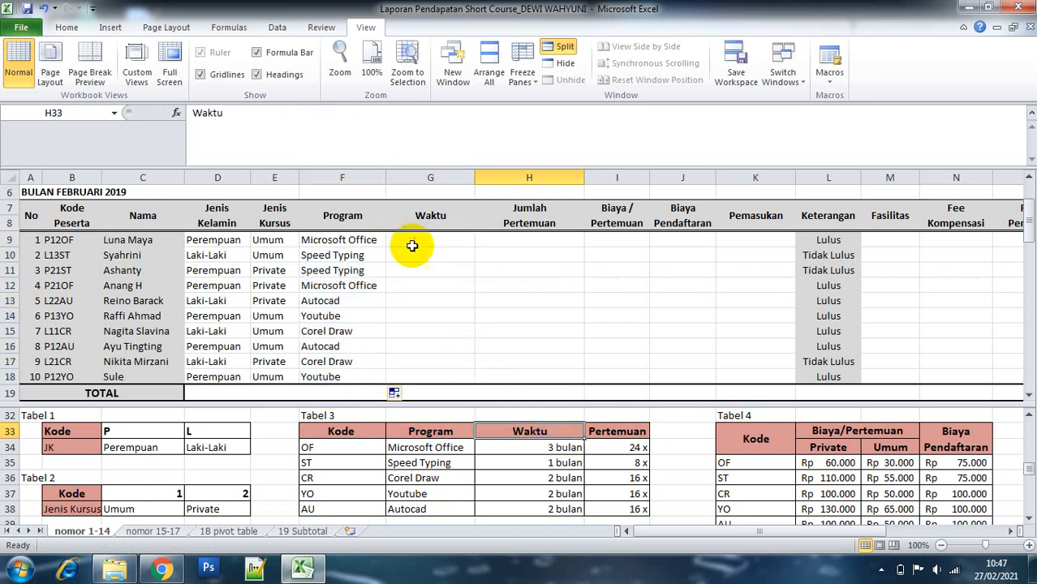
{"action": "left_click", "coordinate": [359, 244]}
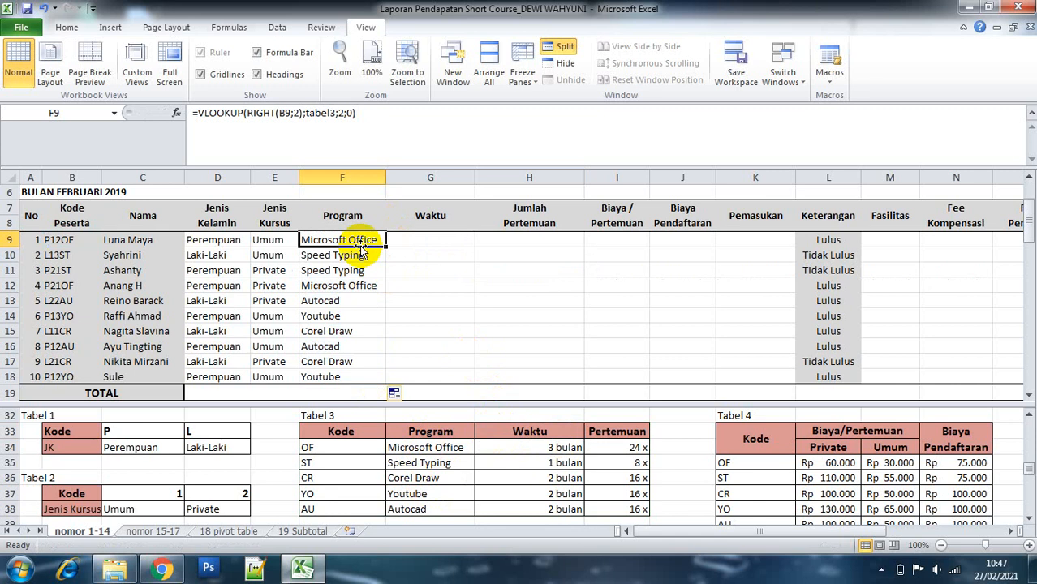
{"action": "left_click", "coordinate": [287, 113]}
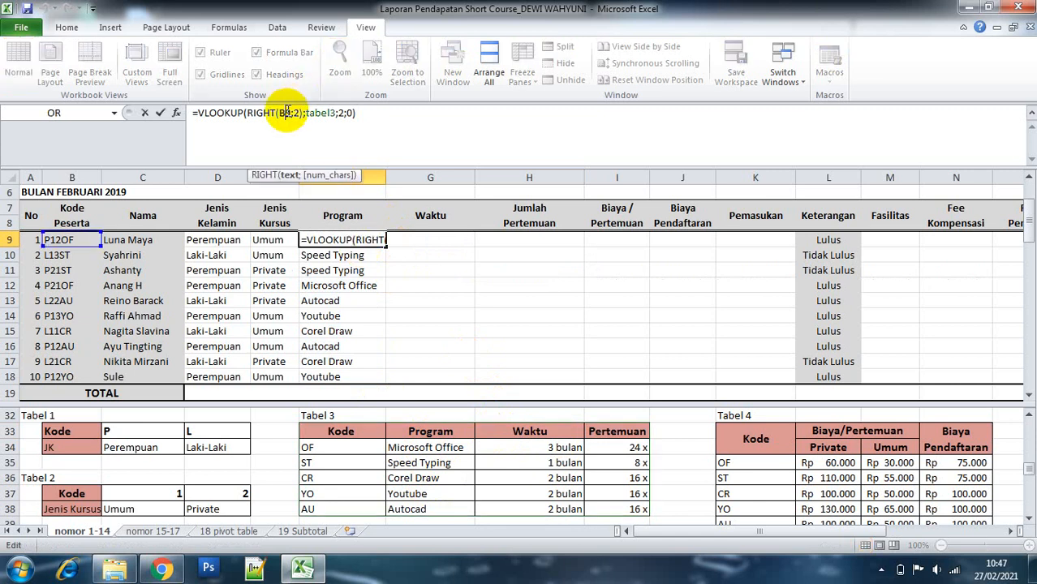
{"action": "key", "text": "F4"}
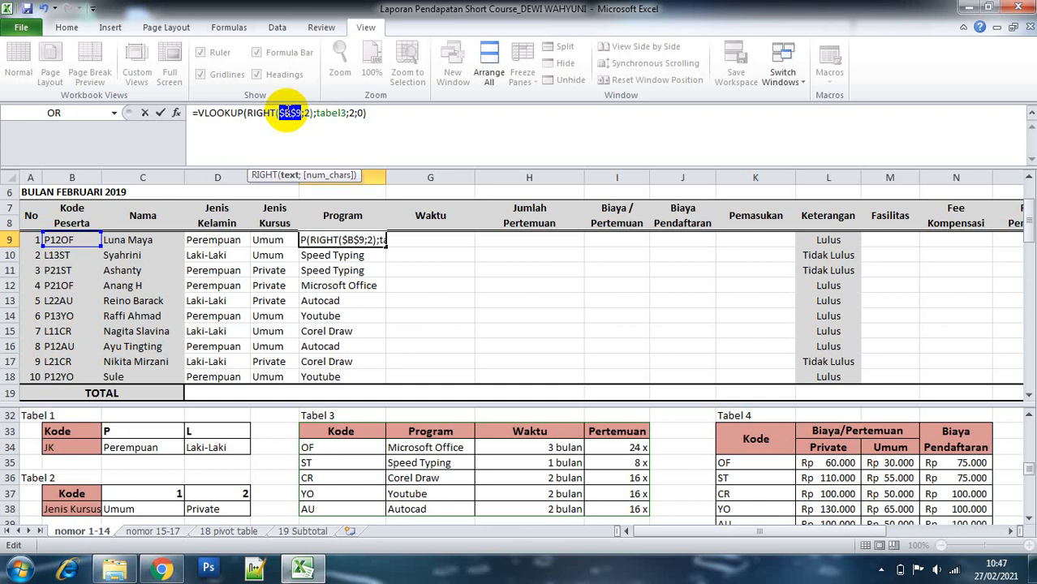
{"action": "key", "text": "F4"}
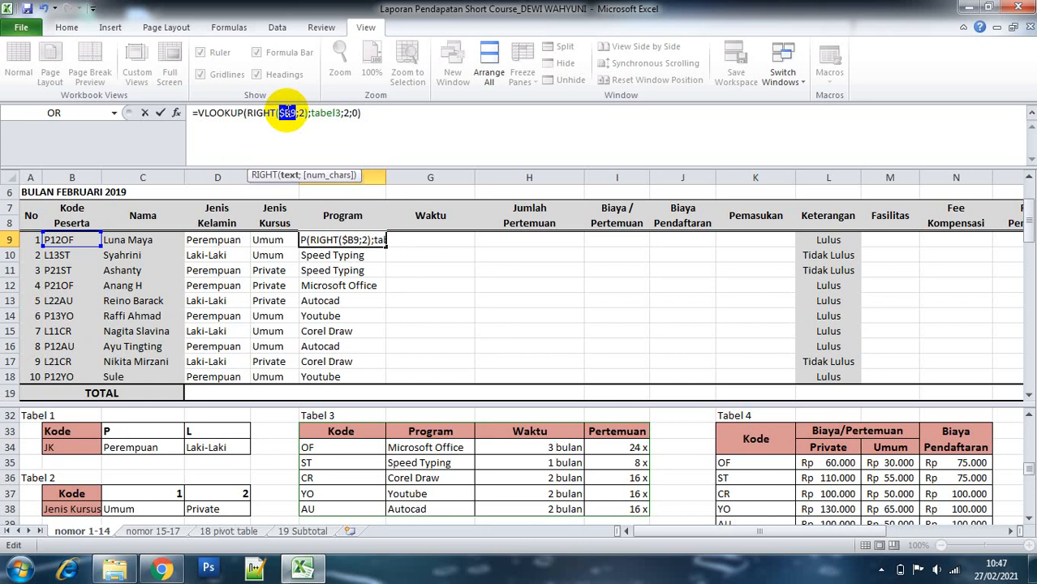
{"action": "key", "text": "ctrl+Return"}
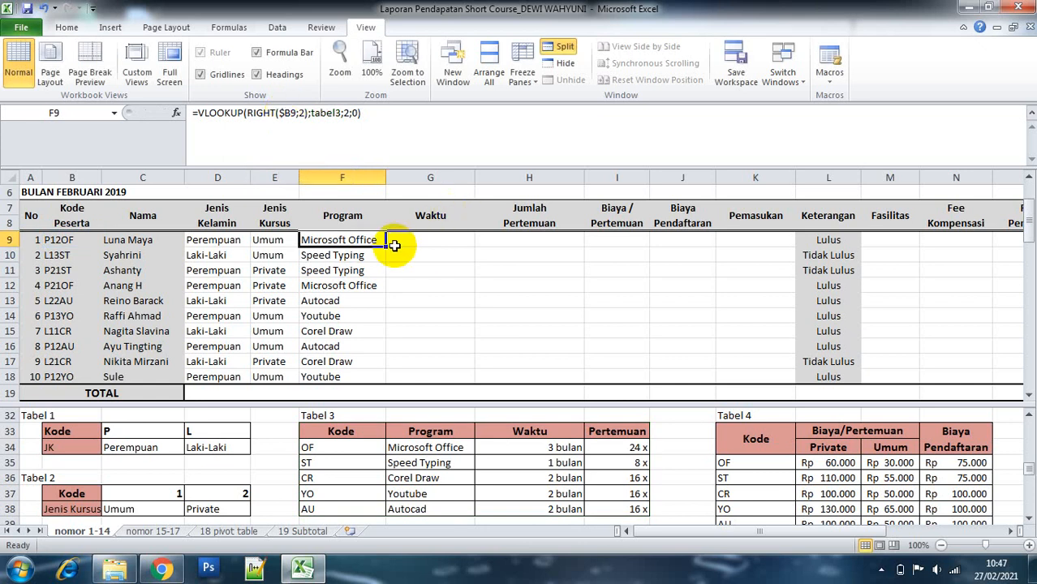
{"action": "left_click_drag", "start_coordinate": [387, 248], "coordinate": [370, 383]}
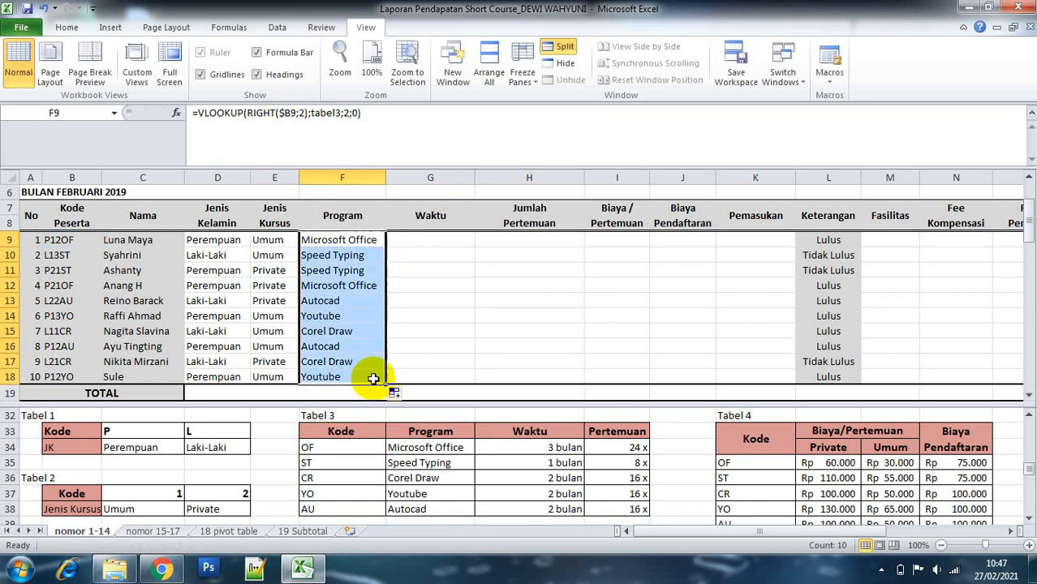
Copy the Program formula from F9 into the first Waktu cell, G9.
{"action": "left_click", "coordinate": [435, 237]}
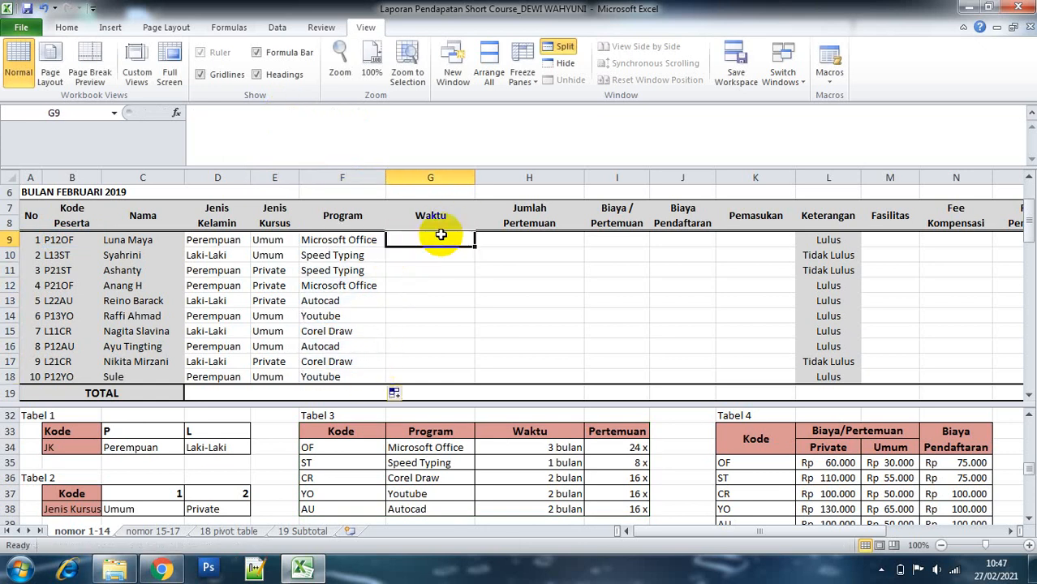
{"action": "left_click", "coordinate": [339, 241]}
{"action": "key", "text": "ctrl+c"}
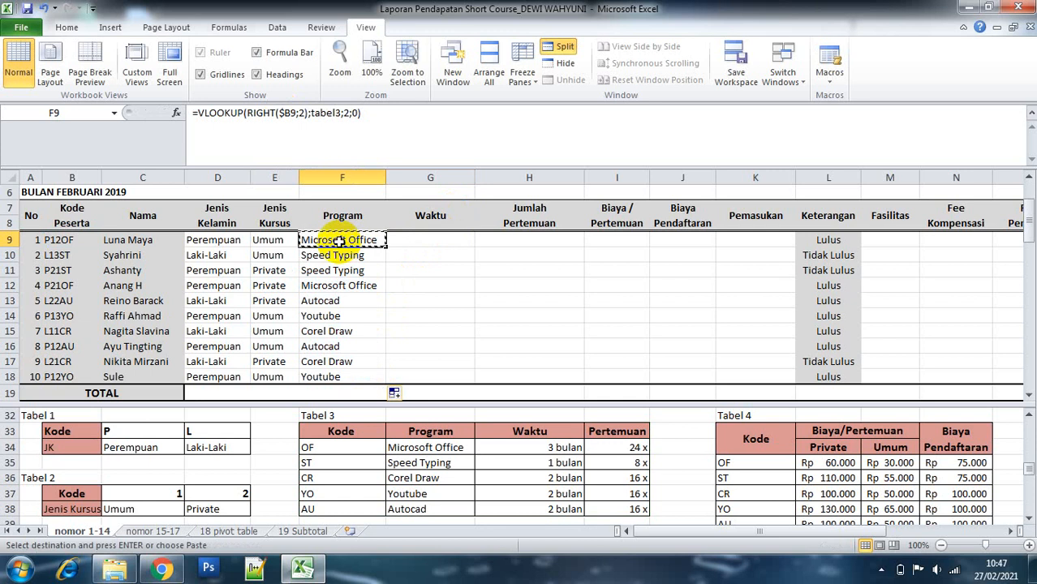
{"action": "left_click", "coordinate": [452, 237]}
{"action": "key", "text": "ctrl+v"}
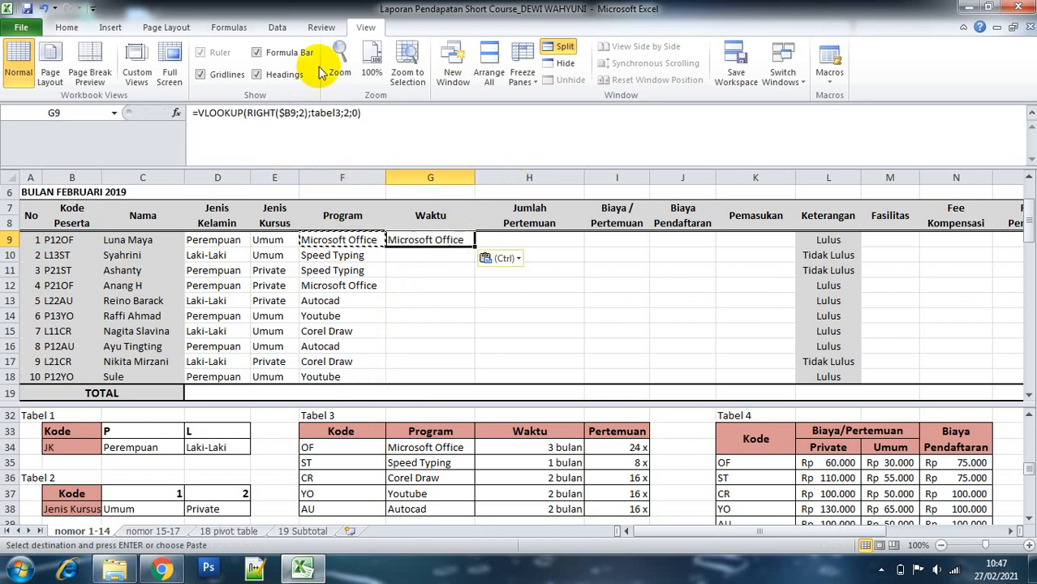
Set the column index in the G9 formula to 3 and fill it down the Waktu column to G18.
{"action": "left_click", "coordinate": [345, 112]}
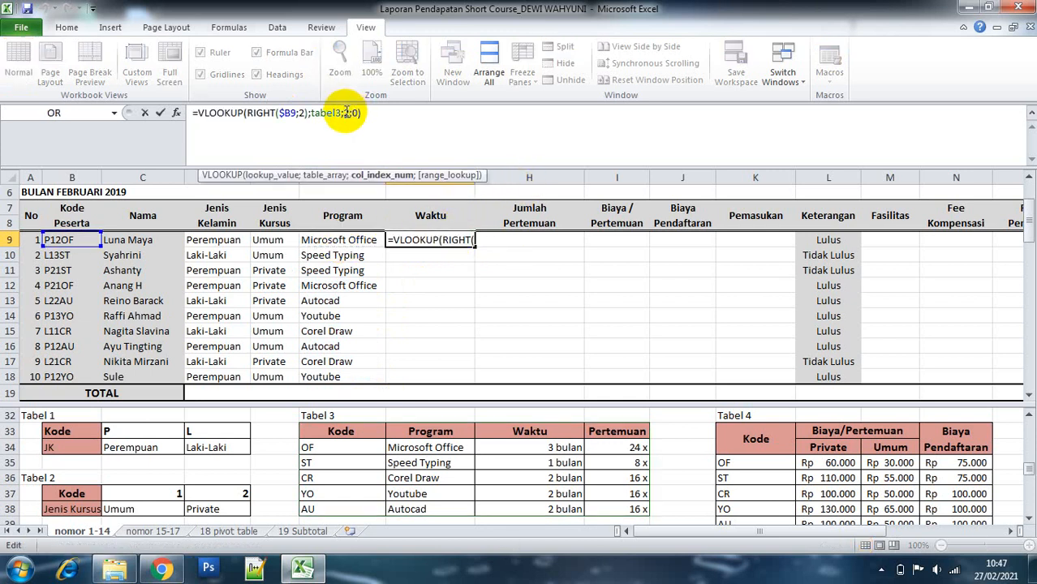
{"action": "key", "text": "Delete"}
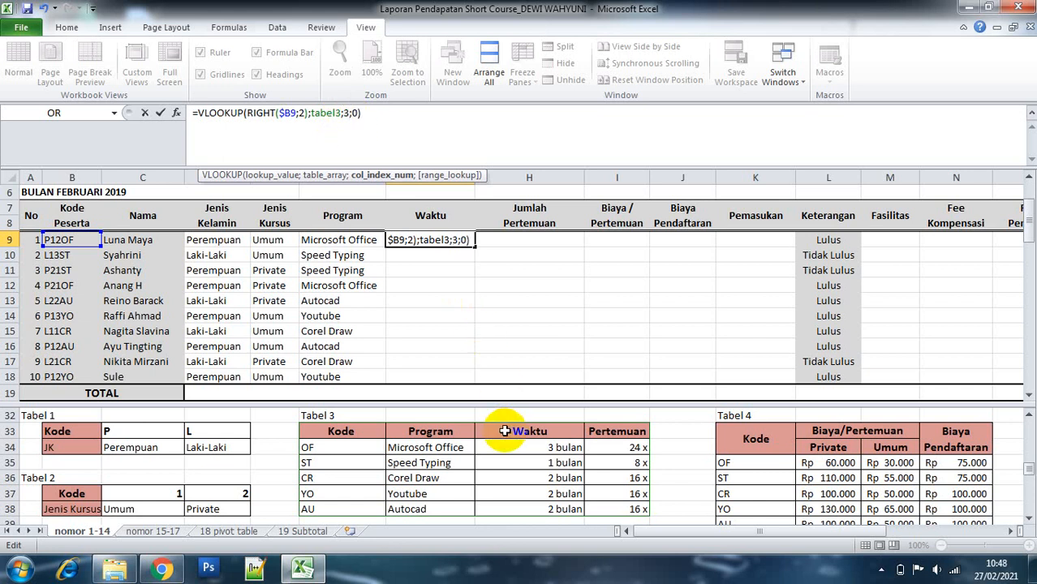
{"action": "key", "text": "Return"}
{"action": "left_click", "coordinate": [453, 237]}
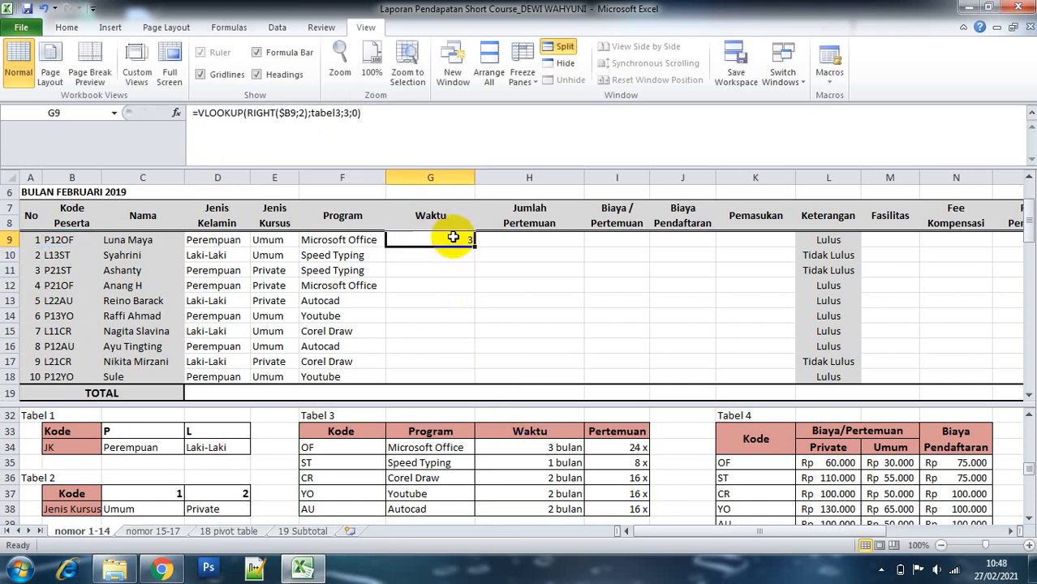
{"action": "left_click_drag", "start_coordinate": [474, 245], "coordinate": [463, 381]}
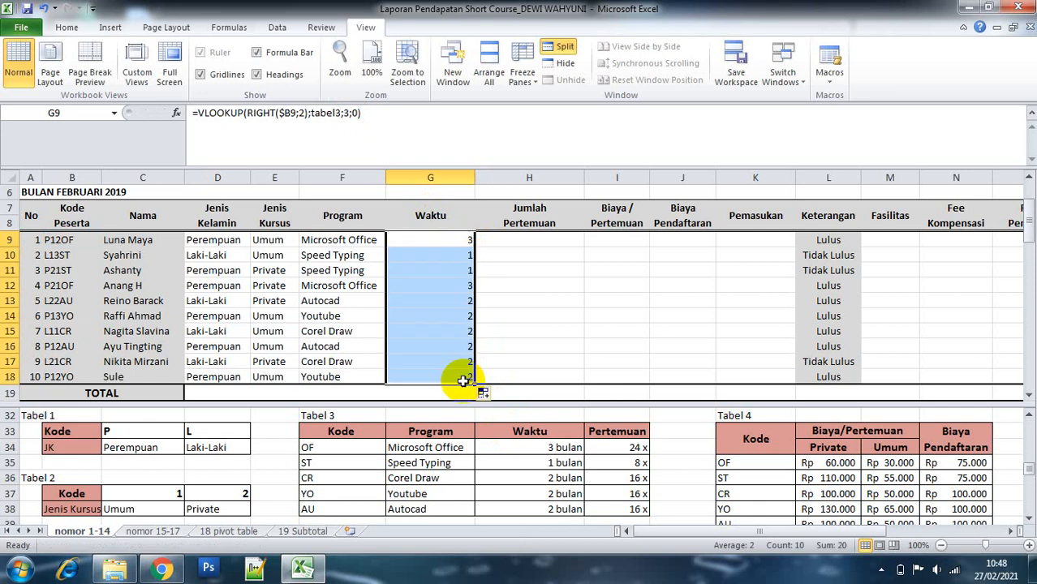
Apply the custom number format # "Bulan" to the Waktu values in G9:G18.
{"action": "left_click", "coordinate": [70, 25]}
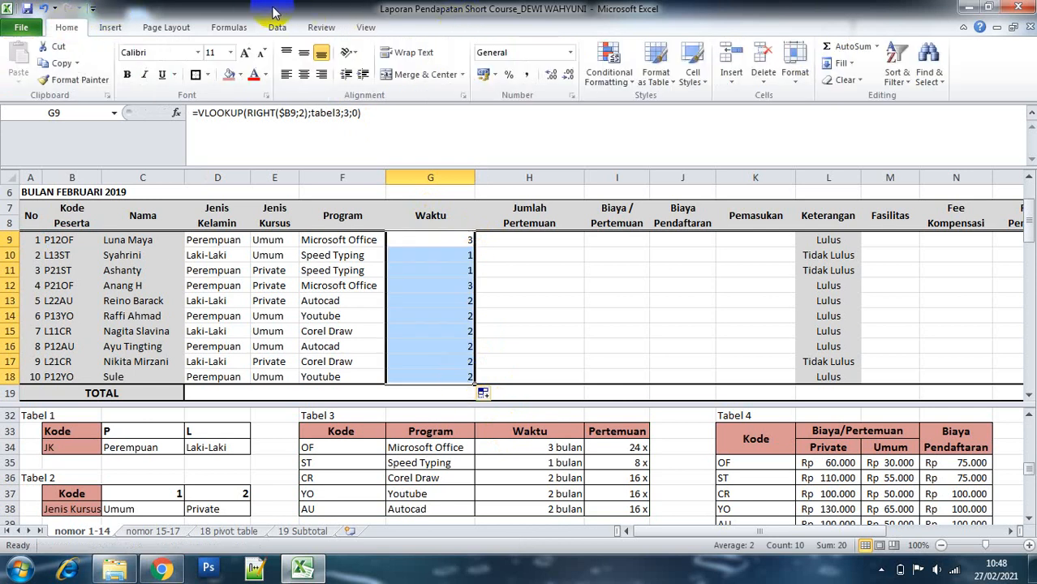
{"action": "left_click", "coordinate": [573, 55]}
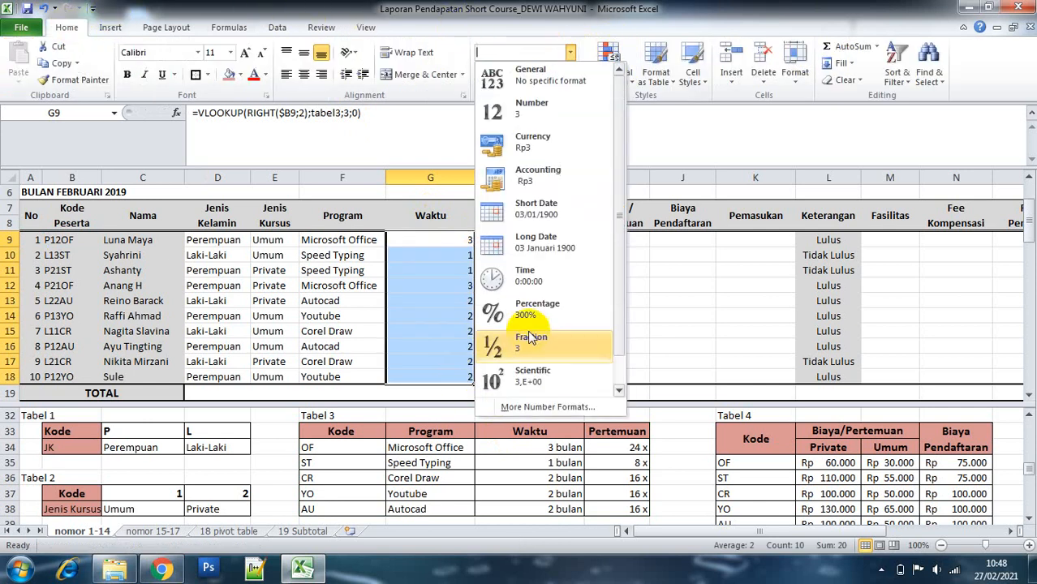
{"action": "left_click", "coordinate": [571, 407]}
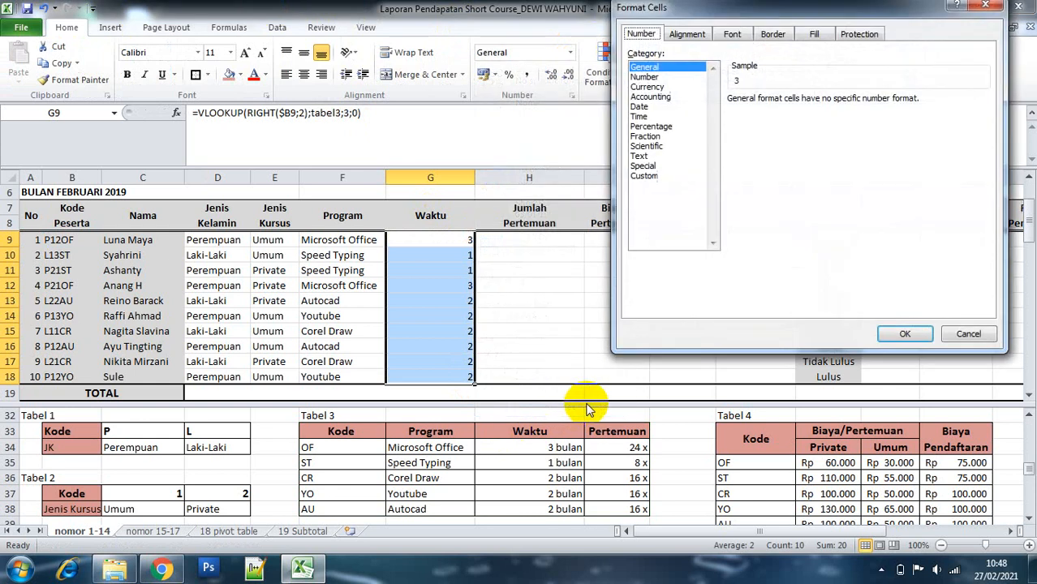
{"action": "left_click", "coordinate": [654, 176]}
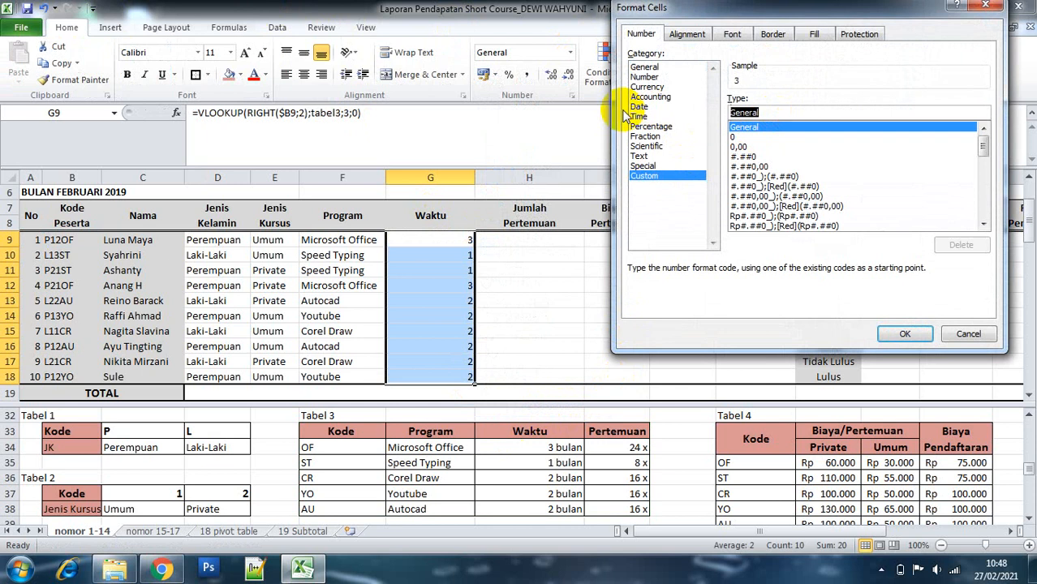
{"action": "type", "text": "# \"Bu"}
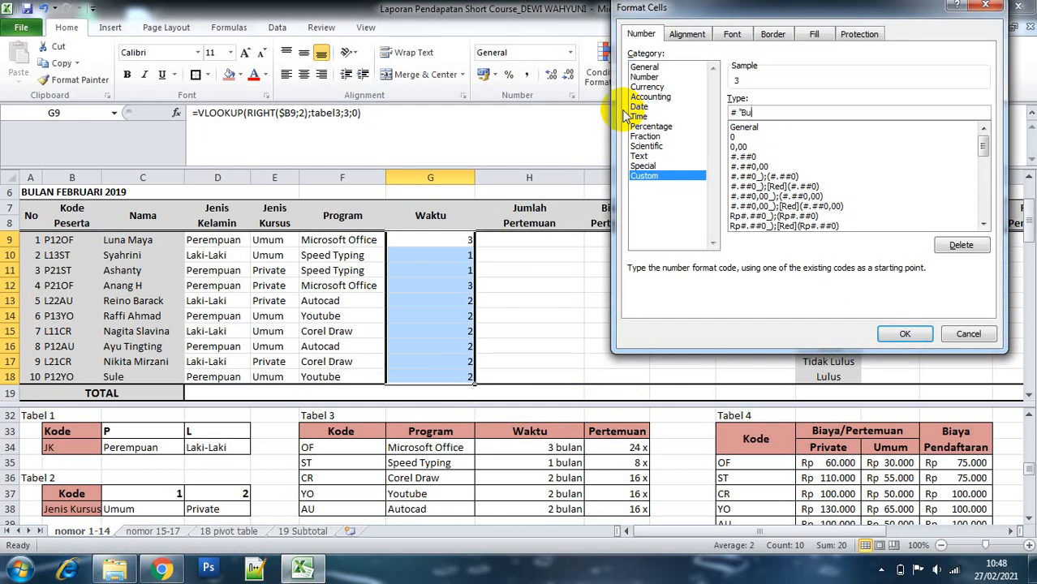
{"action": "type", "text": "lan\""}
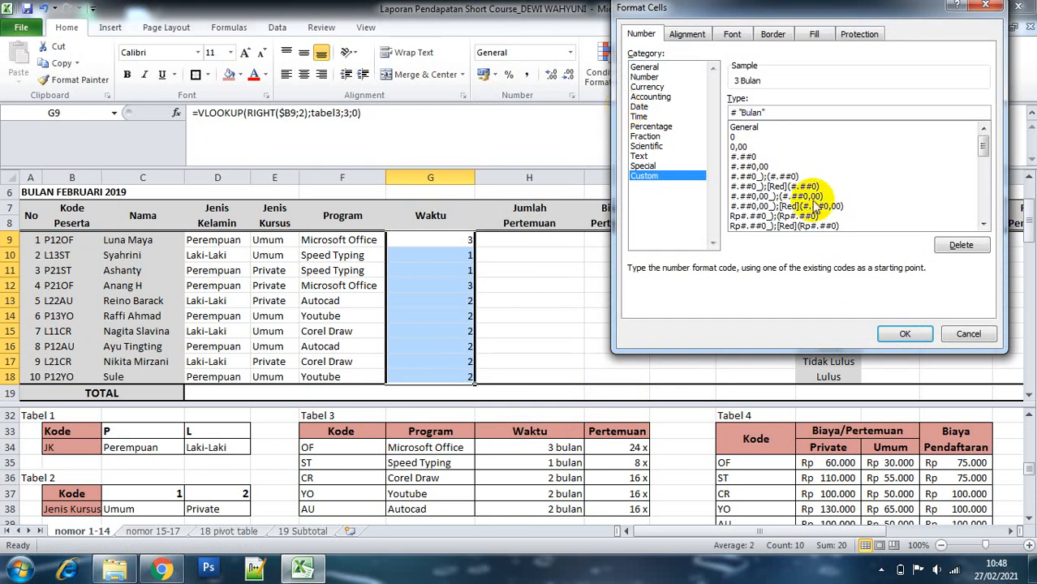
{"action": "left_click", "coordinate": [905, 333]}
{"action": "key", "text": "Right"}
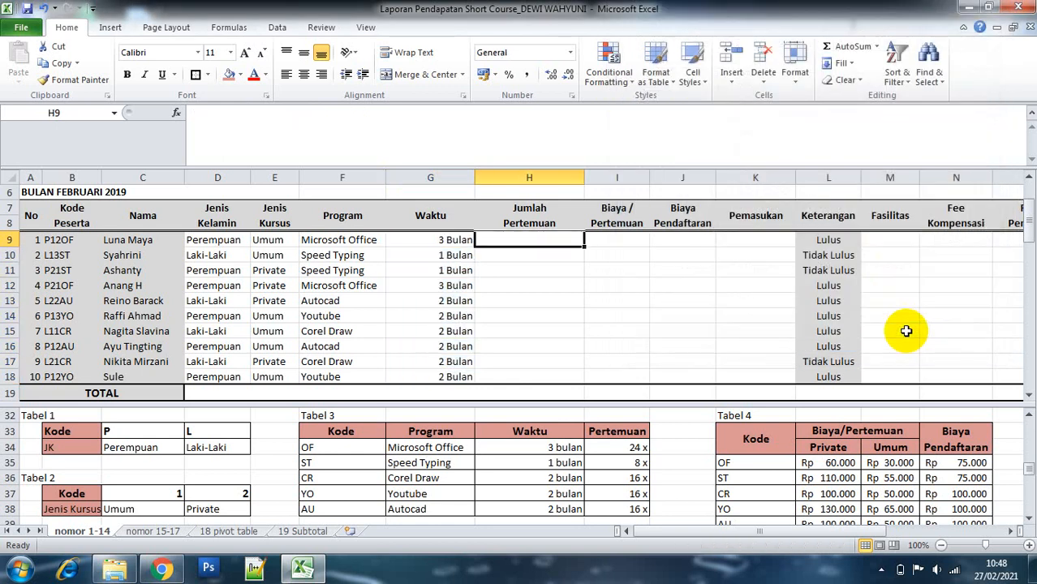
Copy the Program formula from F9 into the first Jumlah Pertemuan cell, H9.
{"action": "left_click", "coordinate": [375, 239]}
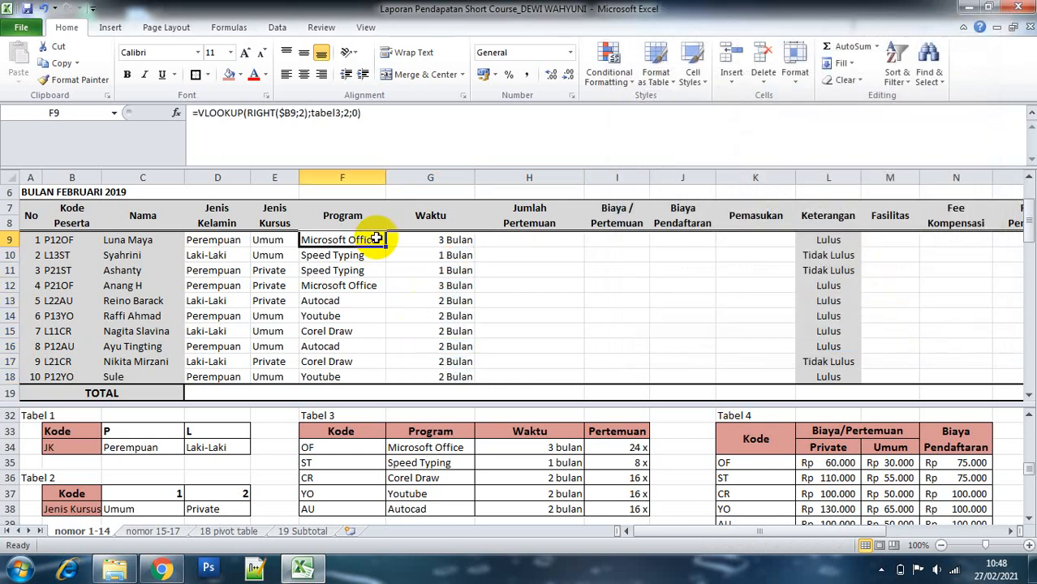
{"action": "key", "text": "ctrl+c"}
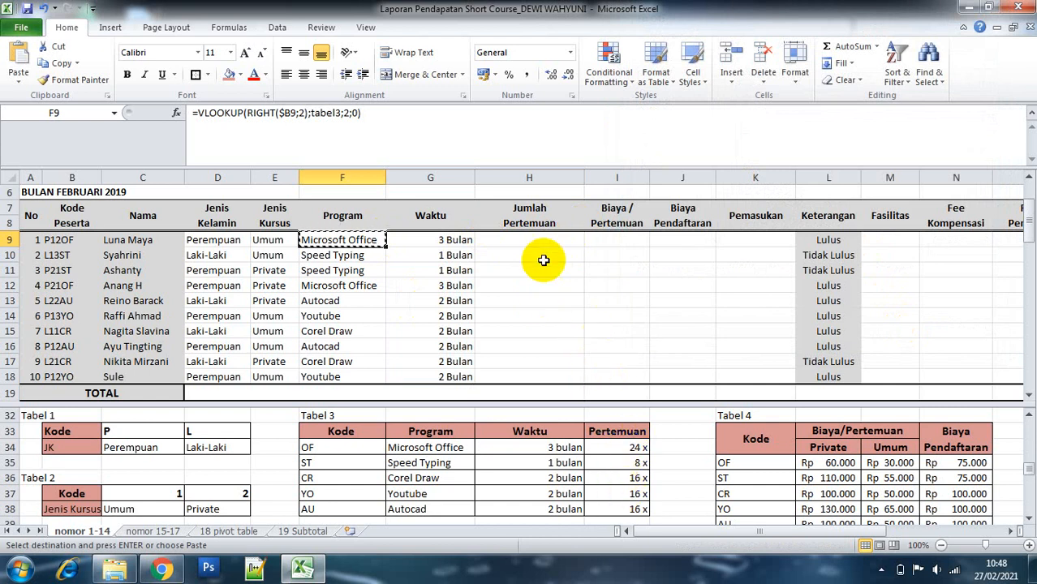
{"action": "left_click", "coordinate": [559, 239]}
{"action": "key", "text": "ctrl+v"}
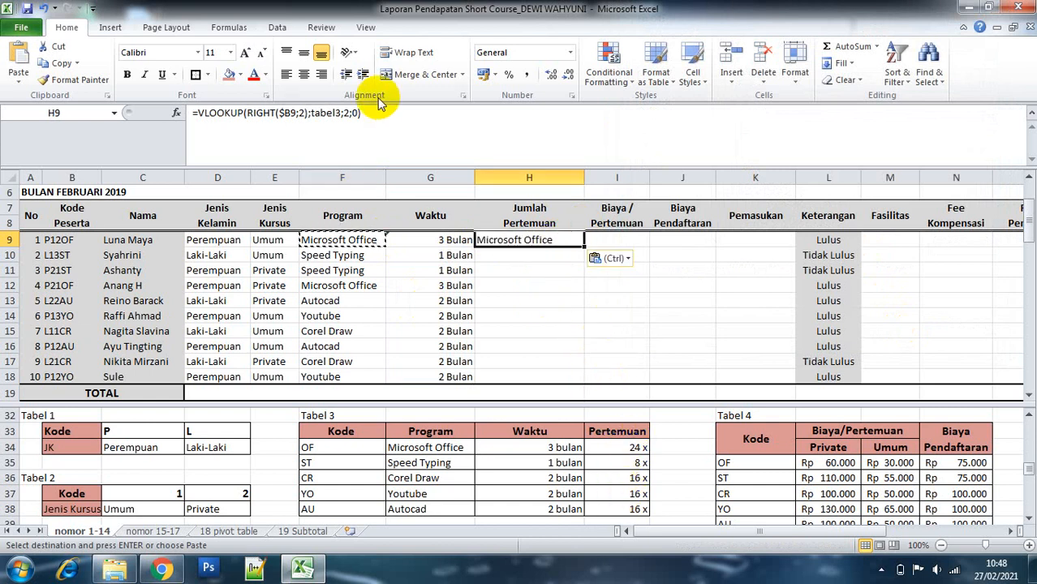
Set the column index in the H9 formula to 4 and fill it down the Jumlah Pertemuan column to H18.
{"action": "left_click", "coordinate": [346, 113]}
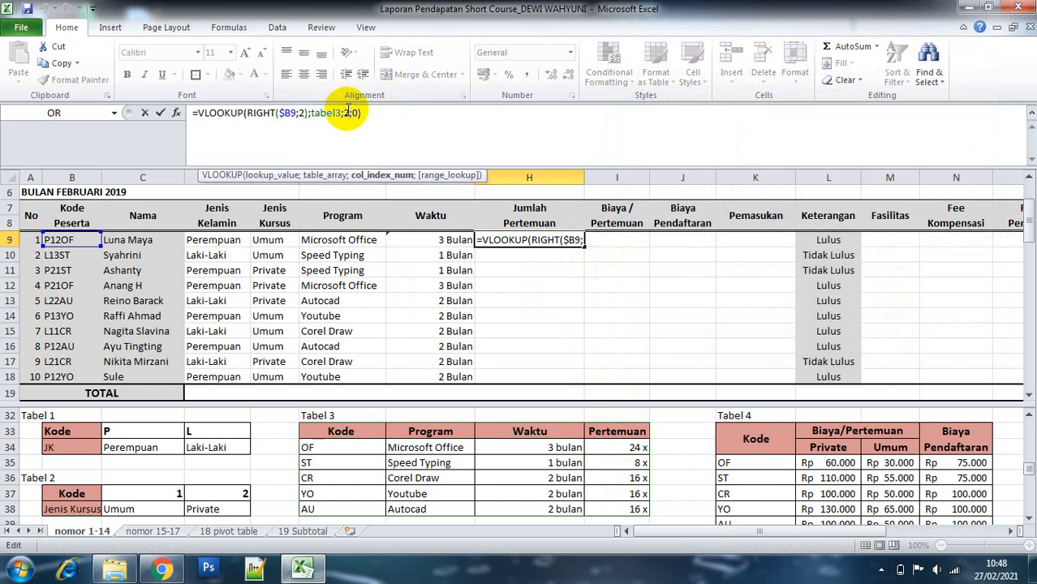
{"action": "key", "text": "Delete"}
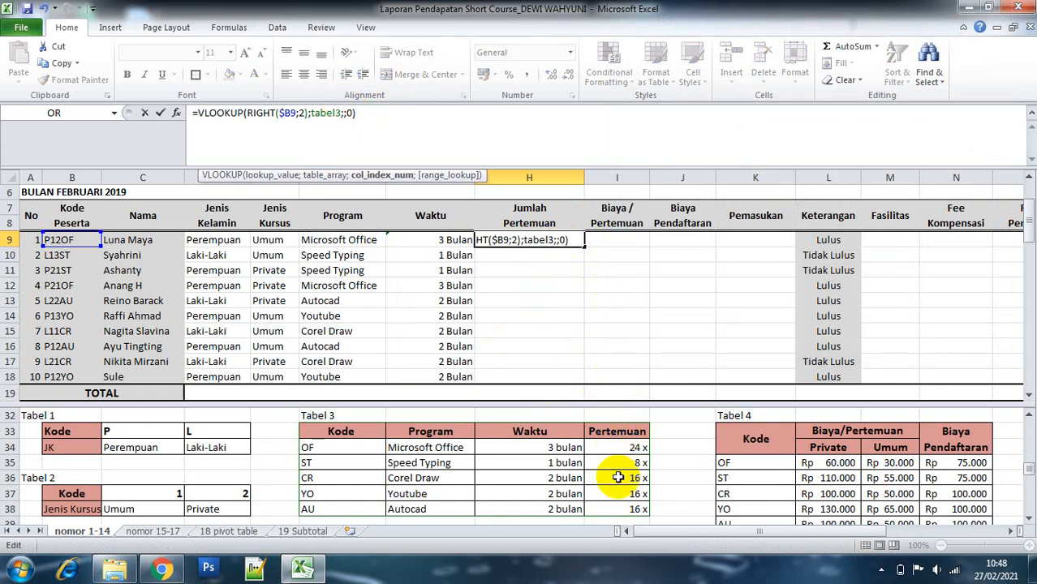
{"action": "key", "text": "Return"}
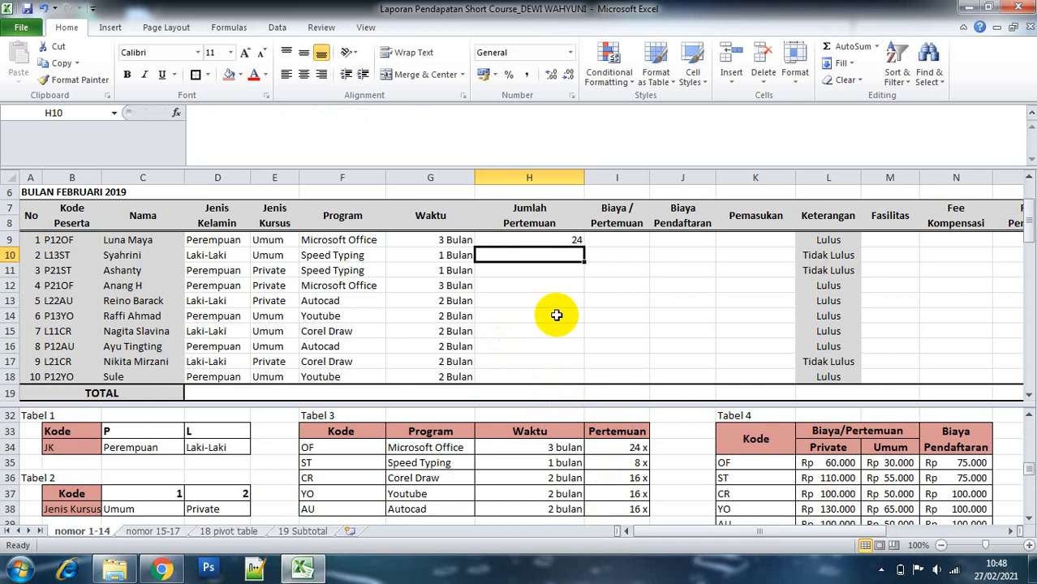
{"action": "left_click", "coordinate": [575, 243]}
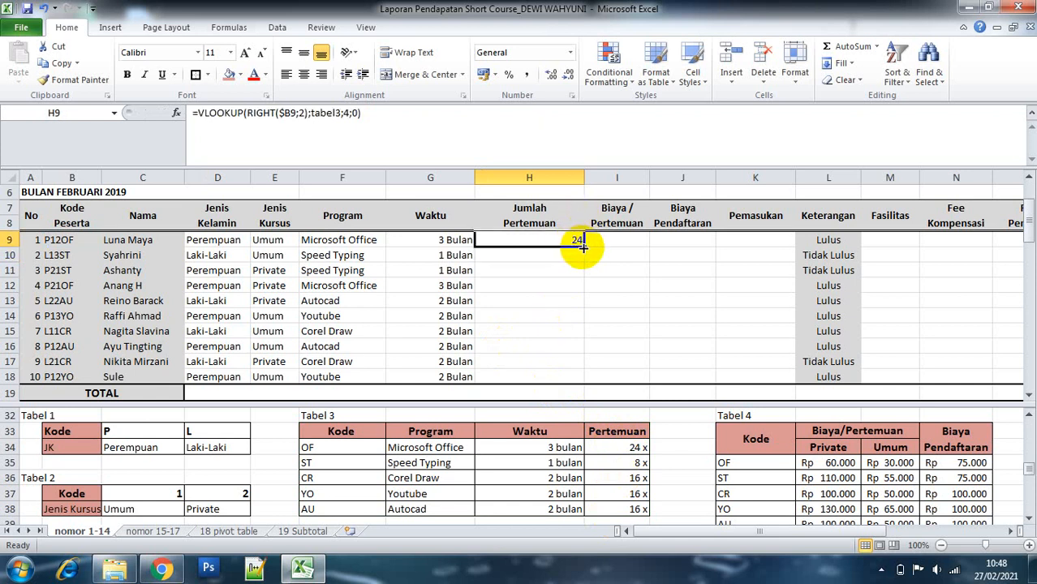
{"action": "left_click_drag", "start_coordinate": [584, 248], "coordinate": [555, 379]}
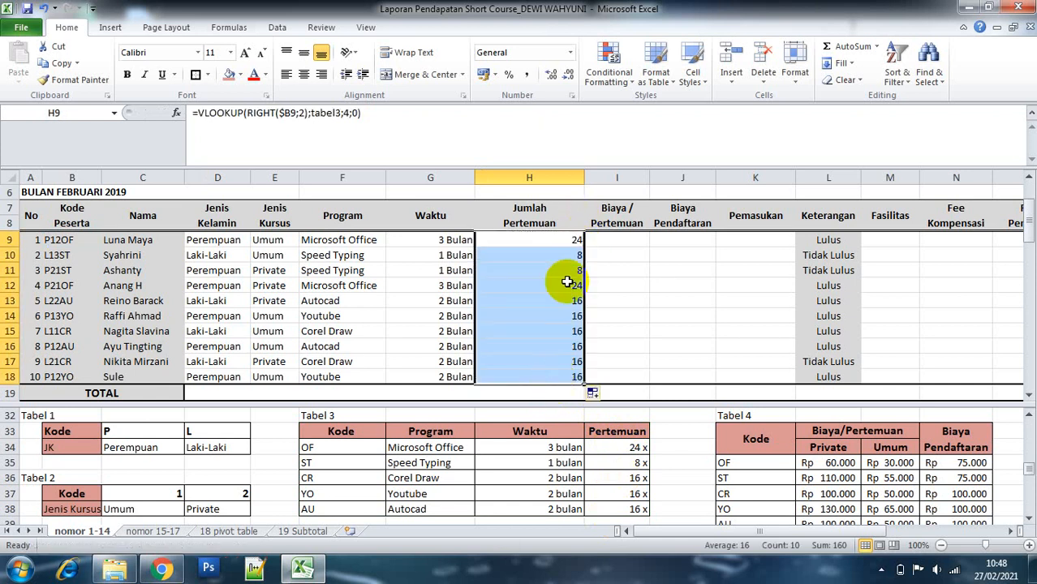
Apply the custom number format # "x" to the Jumlah Pertemuan values in H9:H18.
{"action": "left_click", "coordinate": [571, 52]}
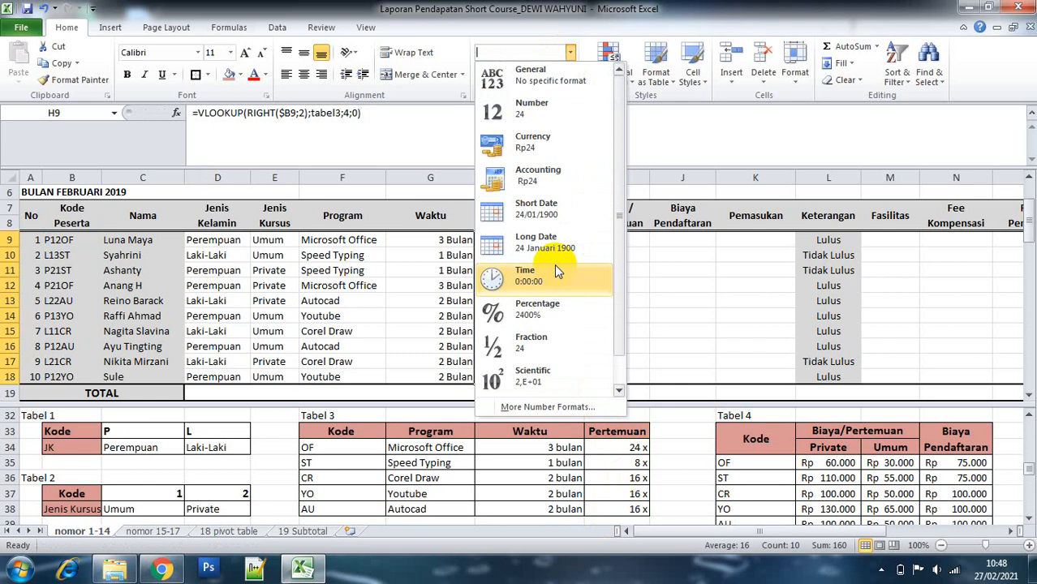
{"action": "left_click", "coordinate": [555, 407]}
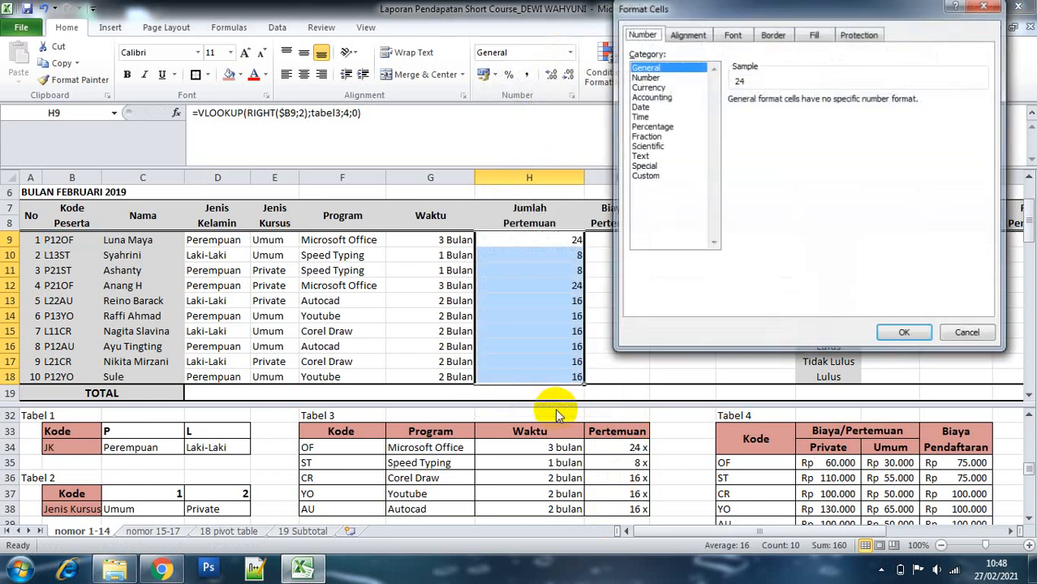
{"action": "left_click", "coordinate": [643, 176]}
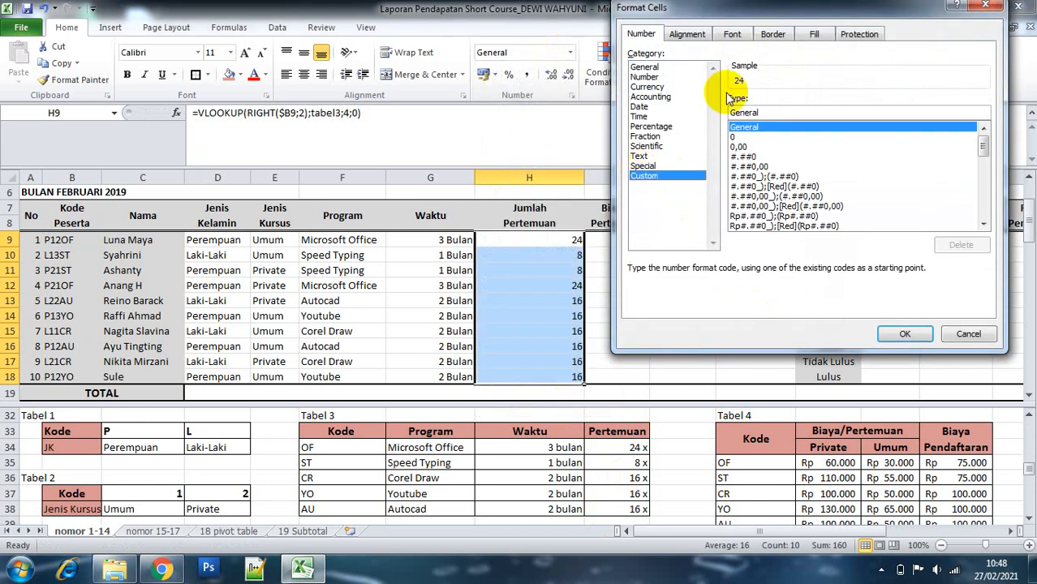
{"action": "double_click", "coordinate": [766, 112]}
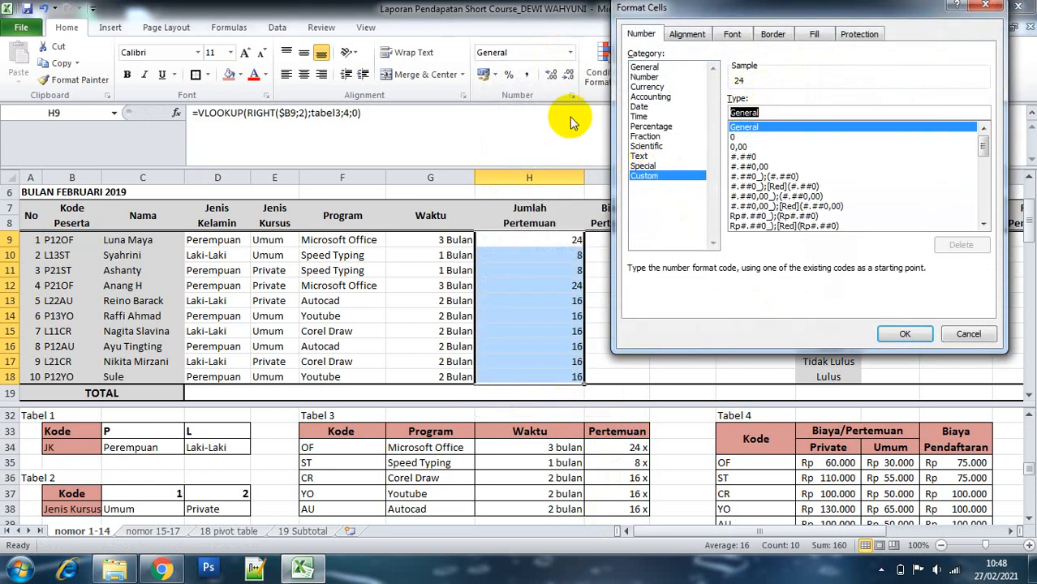
{"action": "type", "text": "# \"x"}
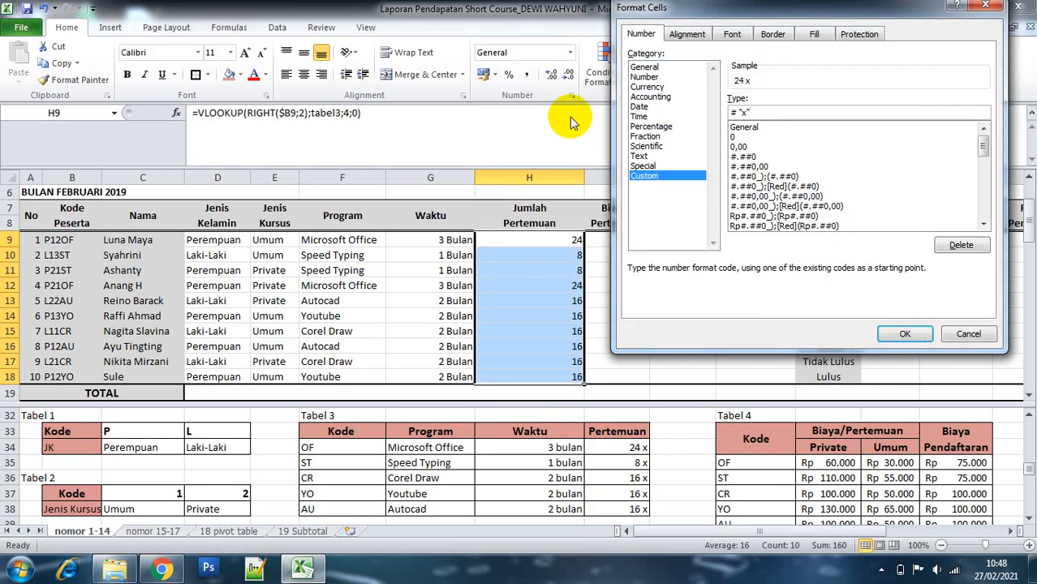
{"action": "key", "text": "Return"}
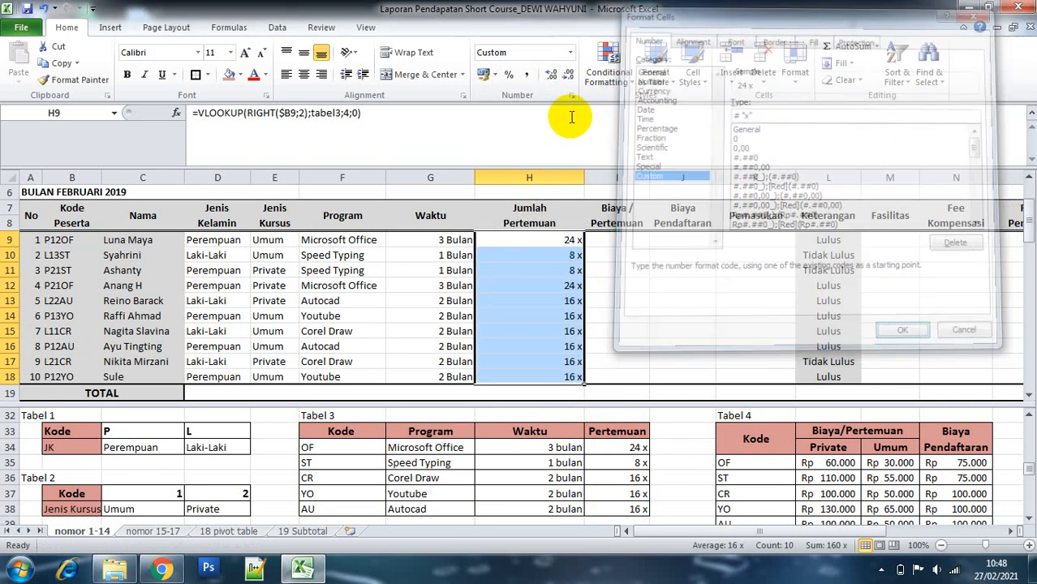
Read the KETERANGAN notes below the tables for the source of Biaya / Pertemuan.
{"action": "left_click", "coordinate": [641, 240]}
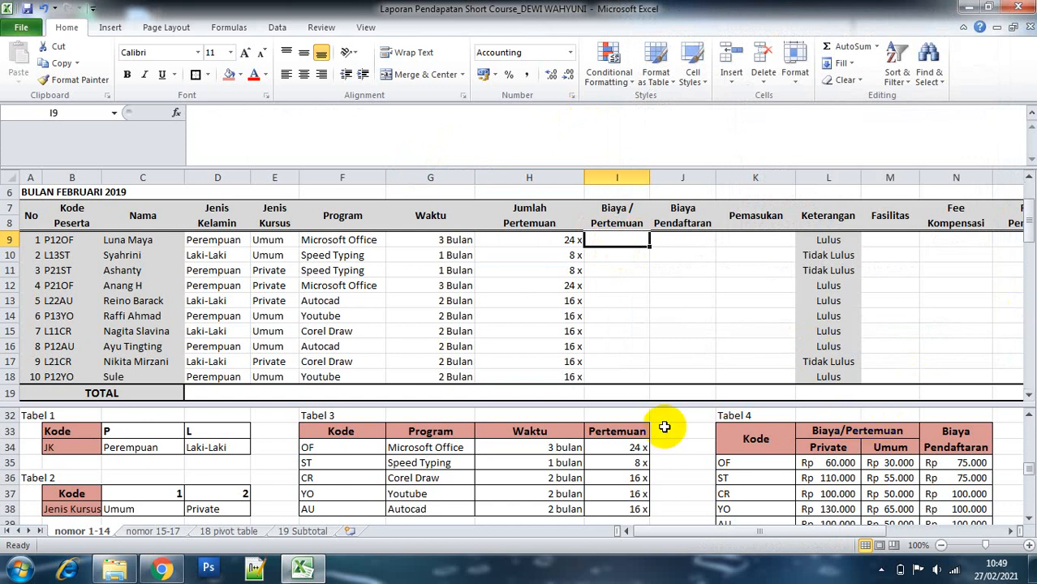
{"action": "left_click", "coordinate": [24, 417]}
{"action": "key", "text": "Down"}
{"action": "key", "text": "Down"}
{"action": "key", "text": "Down"}
{"action": "key", "text": "Down"}
{"action": "key", "text": "Down"}
{"action": "key", "text": "Down"}
{"action": "key", "text": "Down"}
{"action": "key", "text": "Down"}
{"action": "key", "text": "Down"}
{"action": "key", "text": "Down"}
{"action": "key", "text": "Down"}
{"action": "key", "text": "Down"}
{"action": "key", "text": "Down"}
{"action": "key", "text": "Down"}
{"action": "key", "text": "Down"}
{"action": "key", "text": "Down"}
{"action": "key", "text": "Down"}
{"action": "key", "text": "Down"}
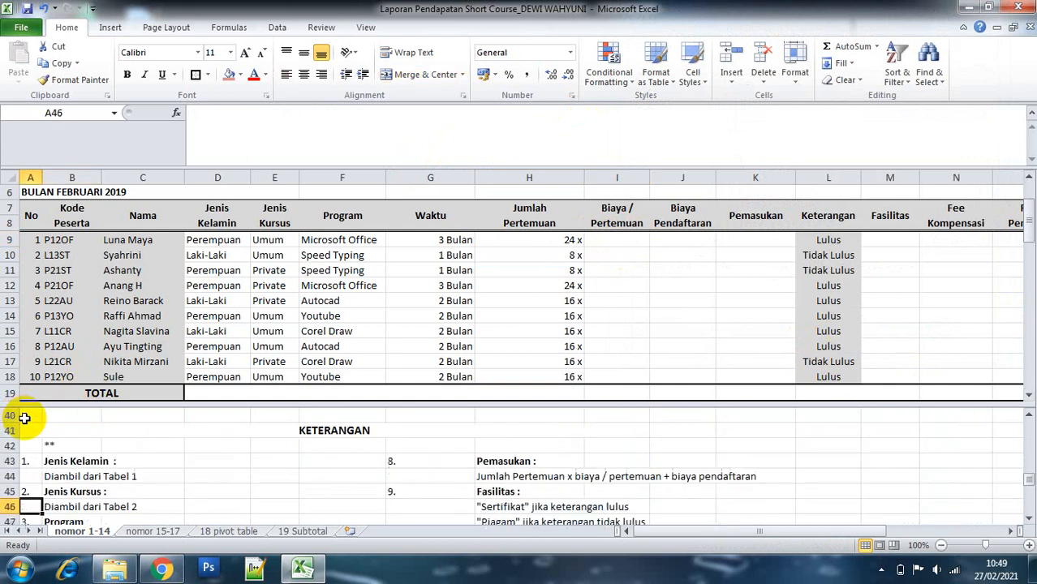
{"action": "key", "text": "Down"}
{"action": "key", "text": "Down"}
{"action": "key", "text": "Down"}
{"action": "key", "text": "Down"}
{"action": "key", "text": "Down"}
{"action": "key", "text": "Down"}
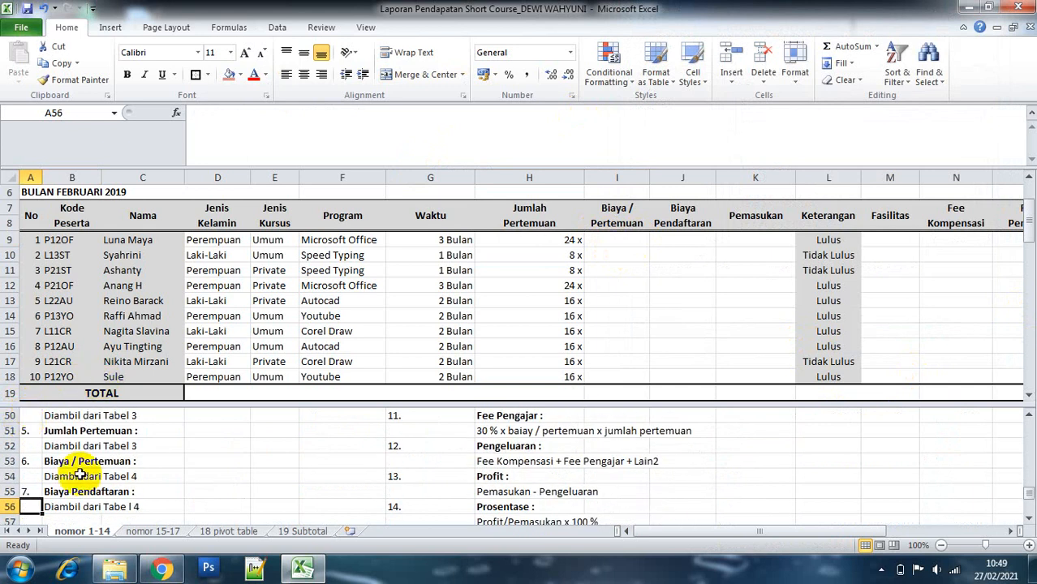
{"action": "left_click", "coordinate": [159, 476]}
Return to Tabel 4 and examine its Kode column and the Private and Umum columns under Biaya/Pertemuan.
{"action": "key", "text": "Up"}
{"action": "key", "text": "Up"}
{"action": "key", "text": "Up"}
{"action": "key", "text": "Up"}
{"action": "key", "text": "Up"}
{"action": "key", "text": "Up"}
{"action": "key", "text": "Up"}
{"action": "key", "text": "Up"}
{"action": "key", "text": "Up"}
{"action": "key", "text": "Up"}
{"action": "key", "text": "Up"}
{"action": "key", "text": "Up"}
{"action": "key", "text": "Up"}
{"action": "key", "text": "Up"}
{"action": "key", "text": "Up"}
{"action": "key", "text": "Up"}
{"action": "key", "text": "Up"}
{"action": "key", "text": "Up"}
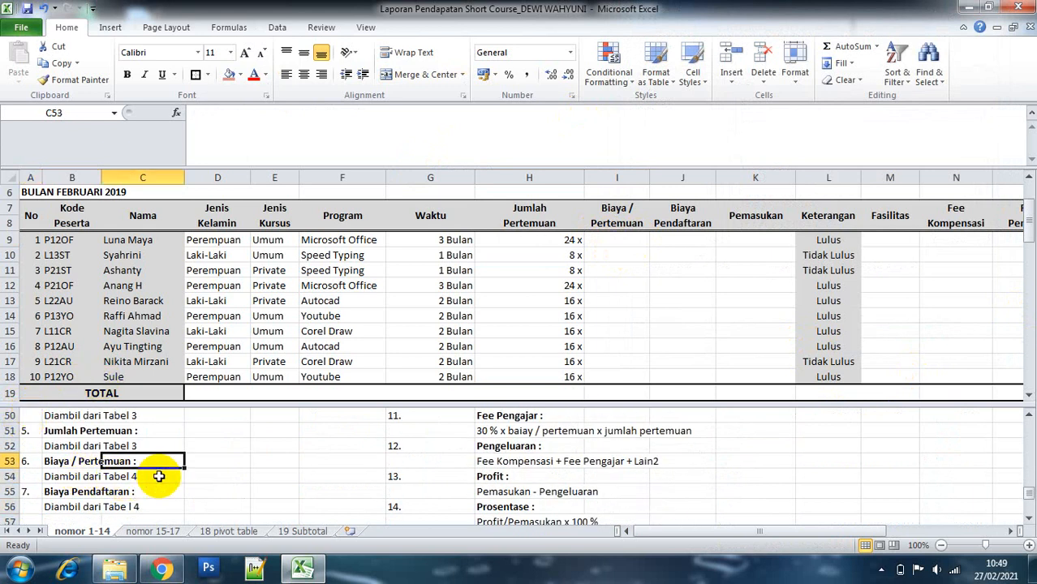
{"action": "key", "text": "Up"}
{"action": "key", "text": "Up"}
{"action": "key", "text": "Up"}
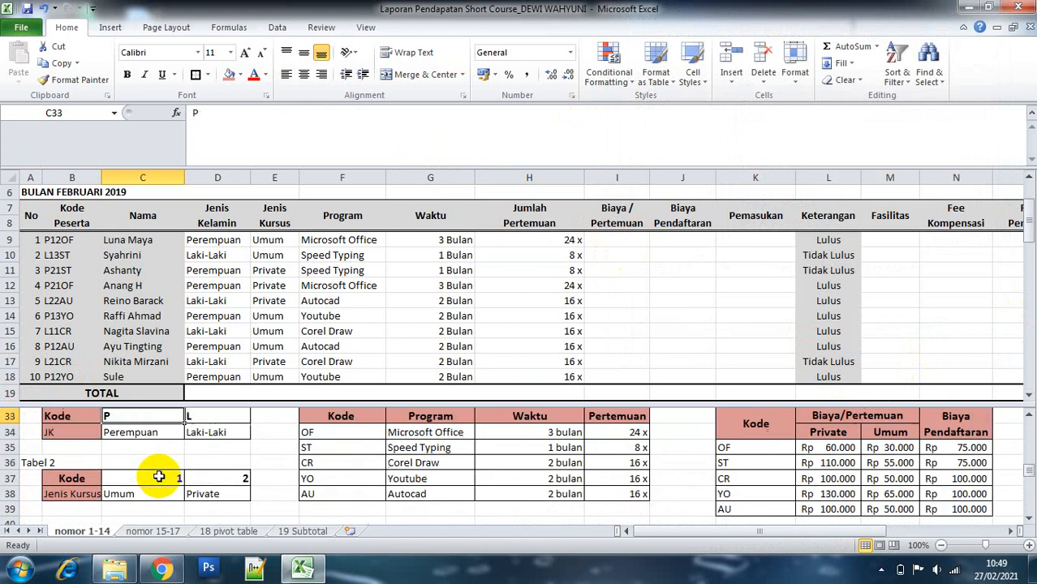
{"action": "left_click", "coordinate": [786, 449]}
{"action": "key", "text": "Up"}
{"action": "key", "text": "Up"}
{"action": "key", "text": "Up"}
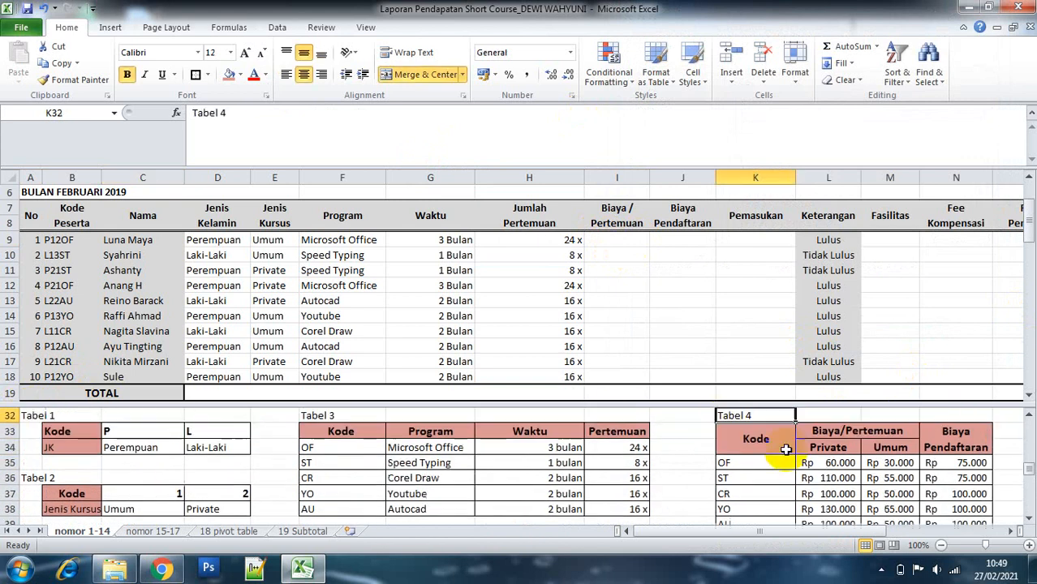
{"action": "left_click", "coordinate": [853, 431]}
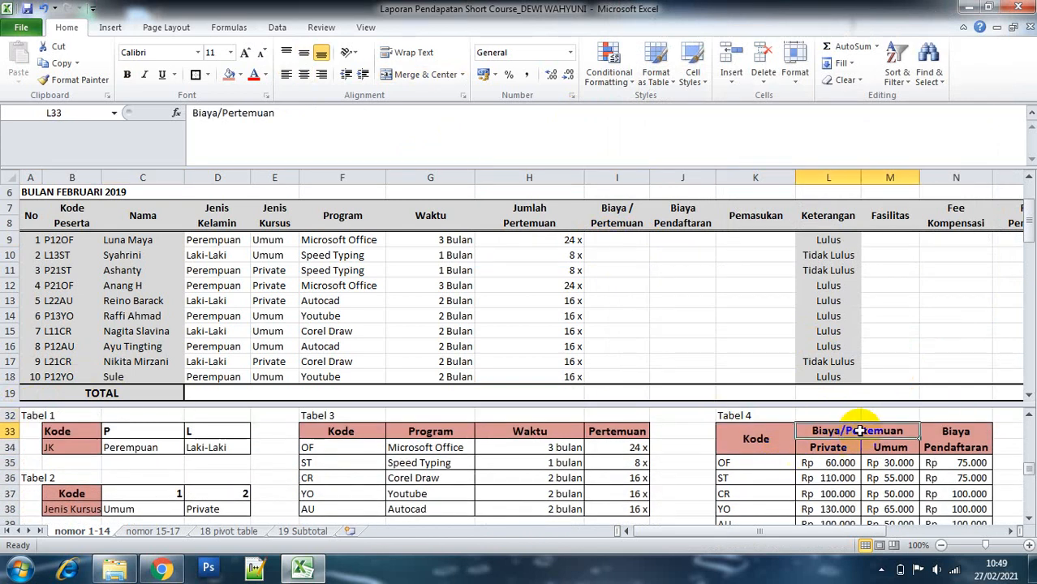
{"action": "left_click_drag", "start_coordinate": [771, 434], "coordinate": [856, 487]}
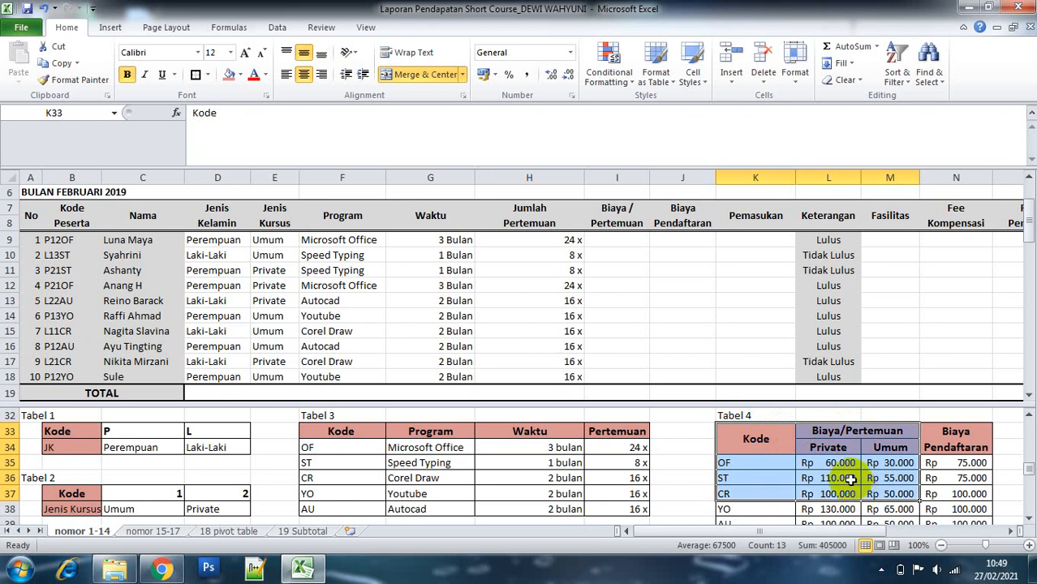
{"action": "left_click", "coordinate": [818, 463]}
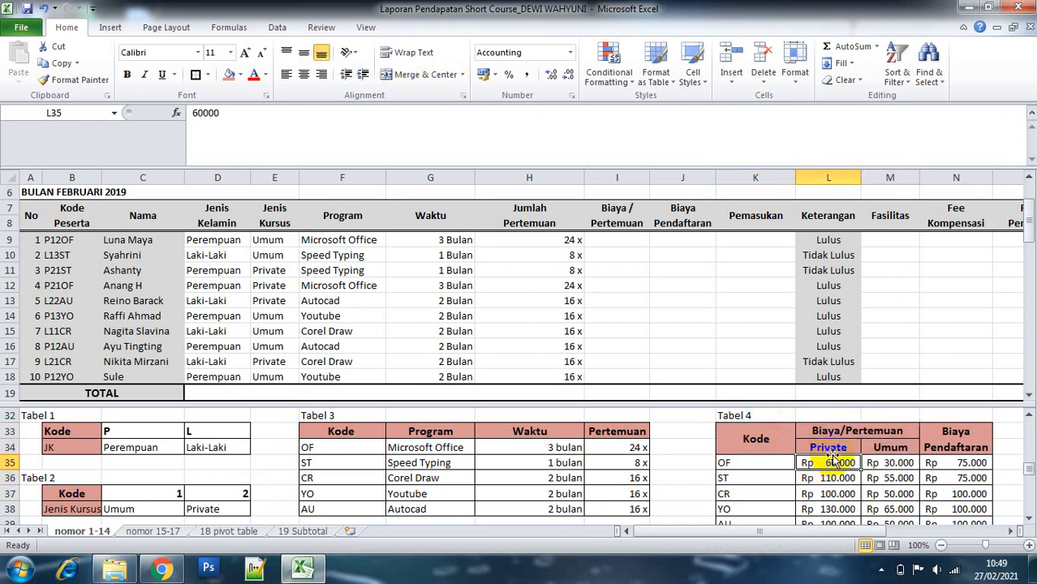
{"action": "left_click_drag", "start_coordinate": [833, 449], "coordinate": [836, 475]}
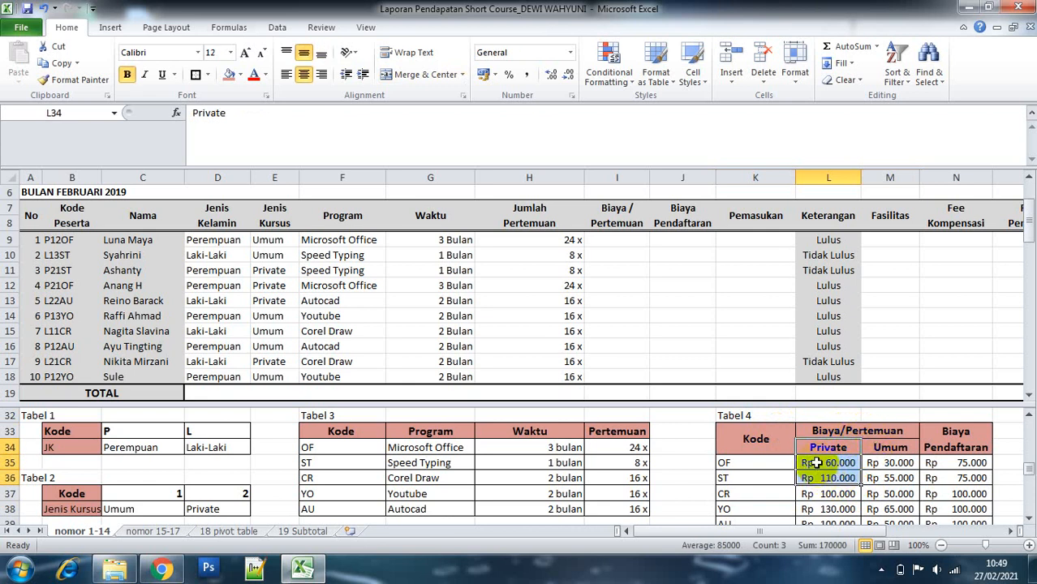
{"action": "left_click", "coordinate": [880, 444]}
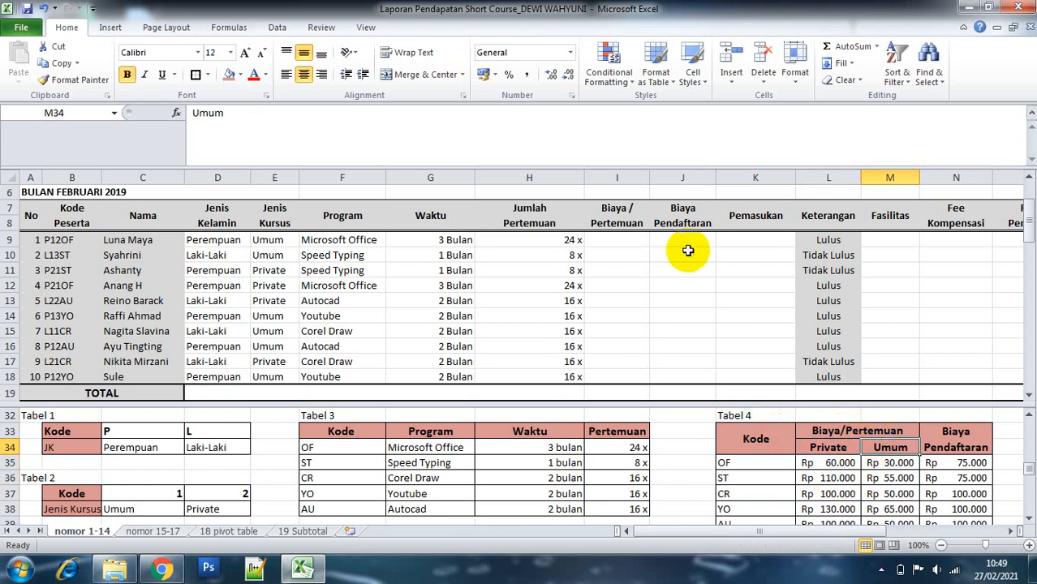
Begin a VLOOKUP formula in cell I9 of the Biaya / Pertemuan column.
{"action": "left_click", "coordinate": [611, 236]}
{"action": "type", "text": "="}
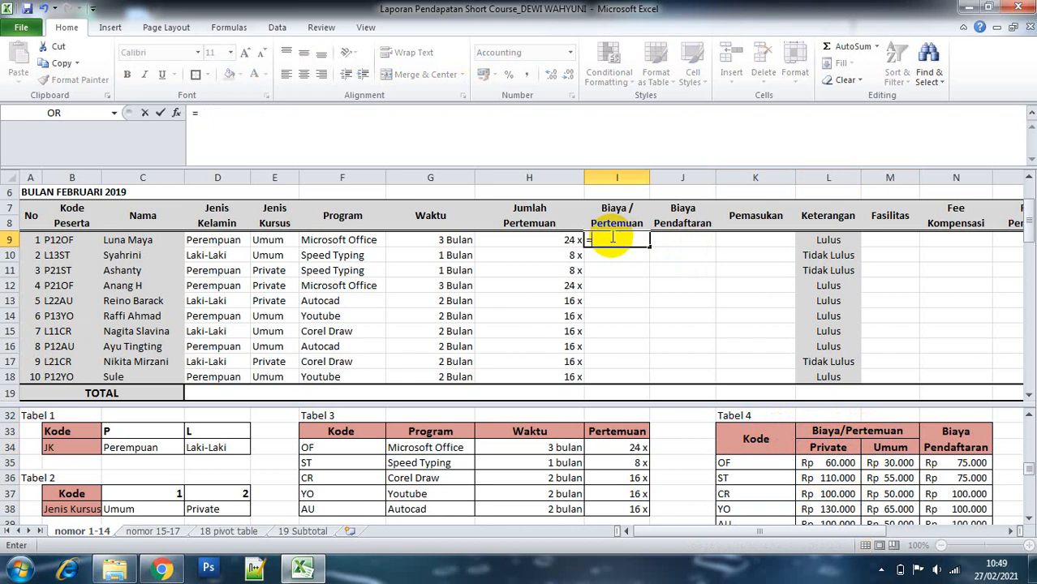
{"action": "type", "text": "vl"}
{"action": "key", "text": "Tab"}
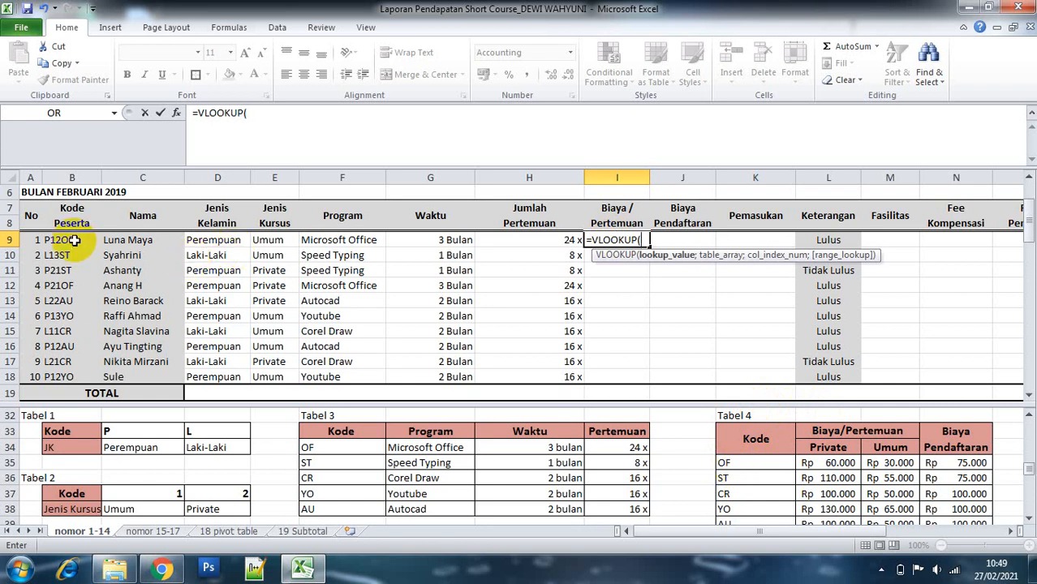
{"action": "type", "text": "LEFT("}
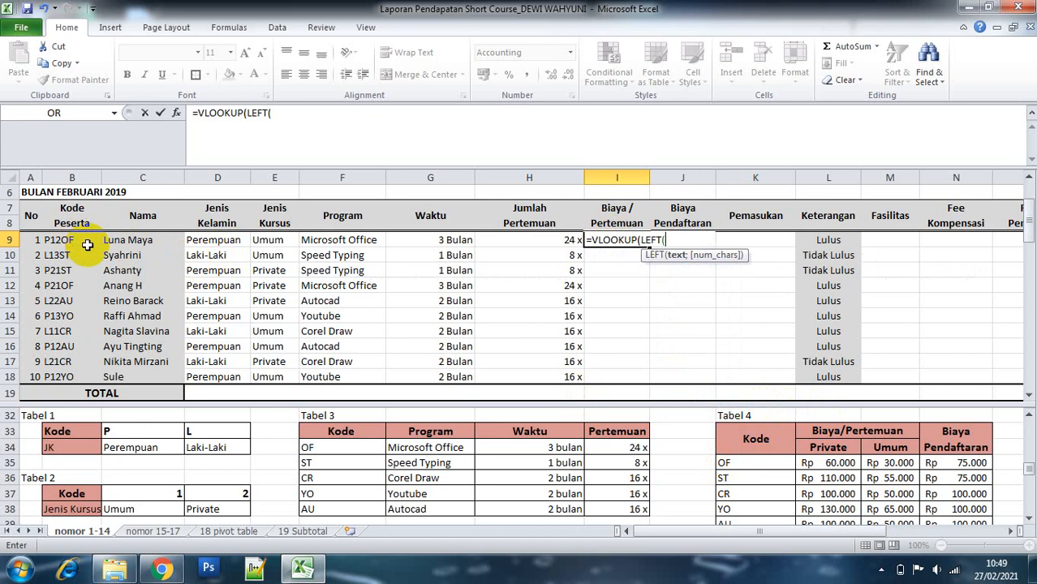
{"action": "left_click", "coordinate": [70, 238]}
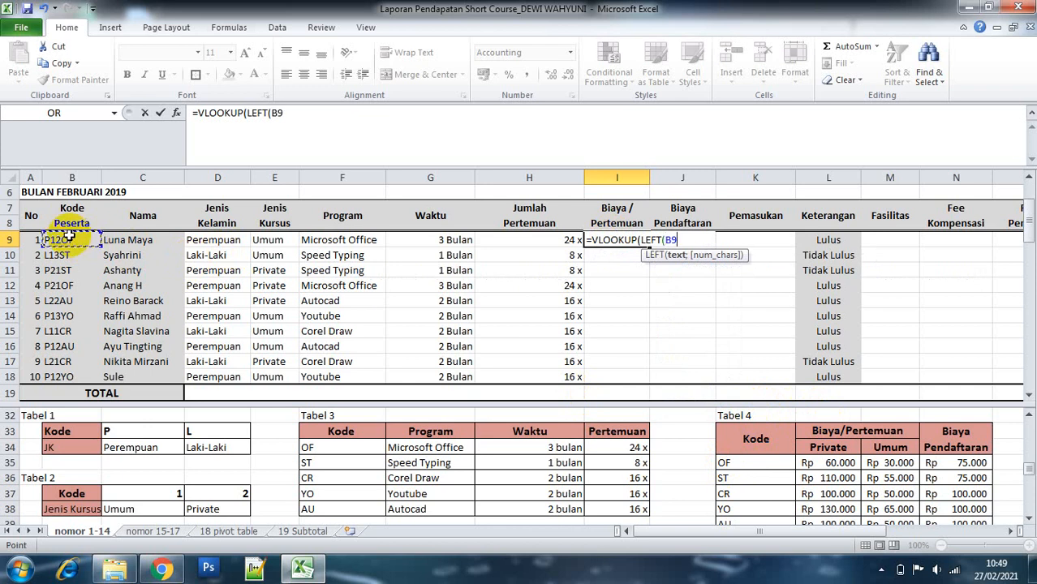
{"action": "type", "text": ";2"}
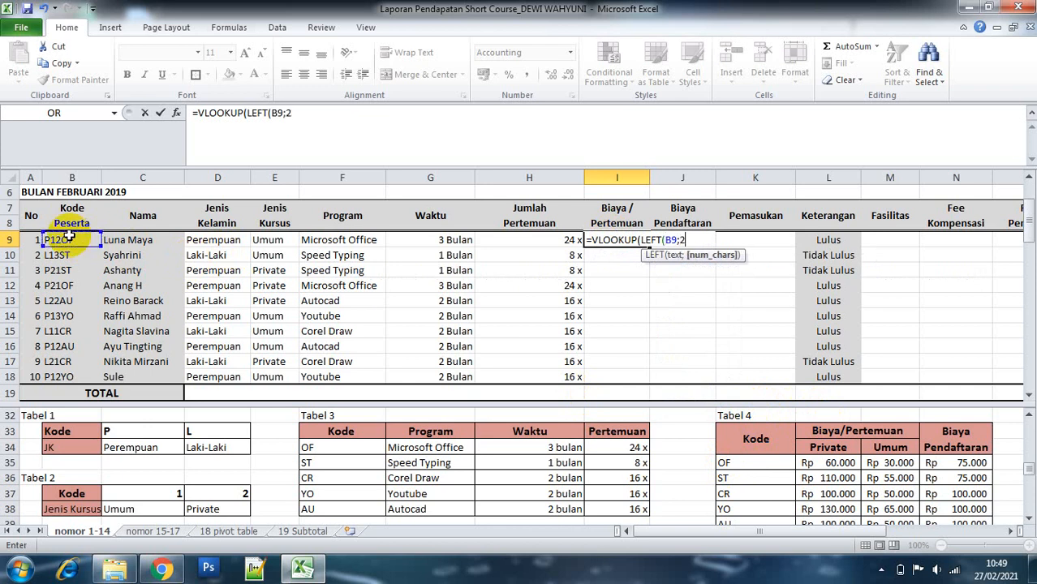
{"action": "key", "text": "BackSpace"}
{"action": "key", "text": "BackSpace"}
{"action": "key", "text": "BackSpace"}
{"action": "key", "text": "BackSpace"}
{"action": "key", "text": "BackSpace"}
{"action": "key", "text": "BackSpace"}
{"action": "key", "text": "BackSpace"}
{"action": "key", "text": "BackSpace"}
{"action": "key", "text": "BackSpace"}
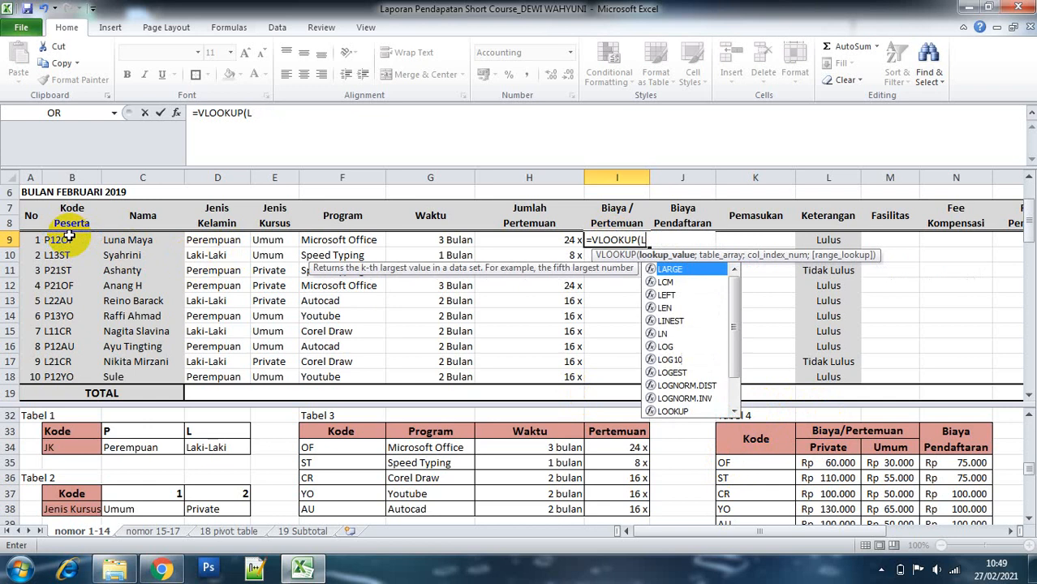
Give the I9 VLOOKUP the lookup value RIGHT(B9;2) and the named range tabel4 as its table array.
{"action": "type", "text": "rig"}
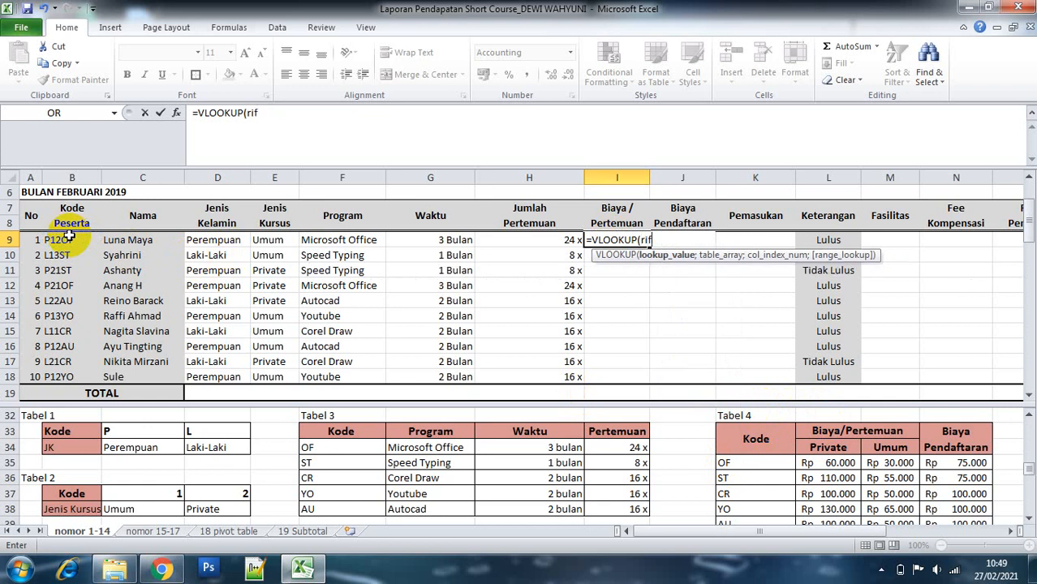
{"action": "key", "text": "Tab"}
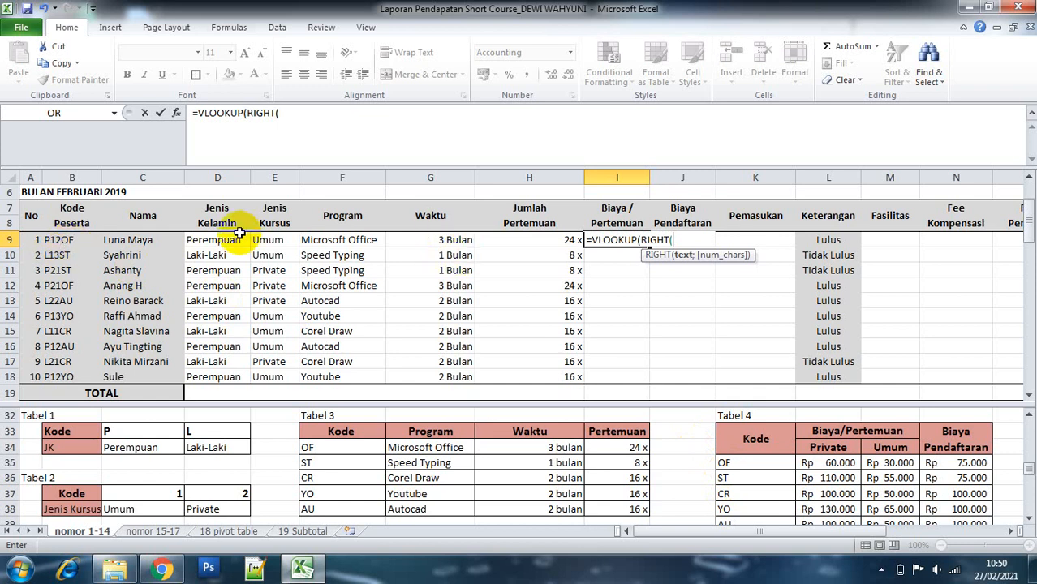
{"action": "left_click", "coordinate": [70, 240]}
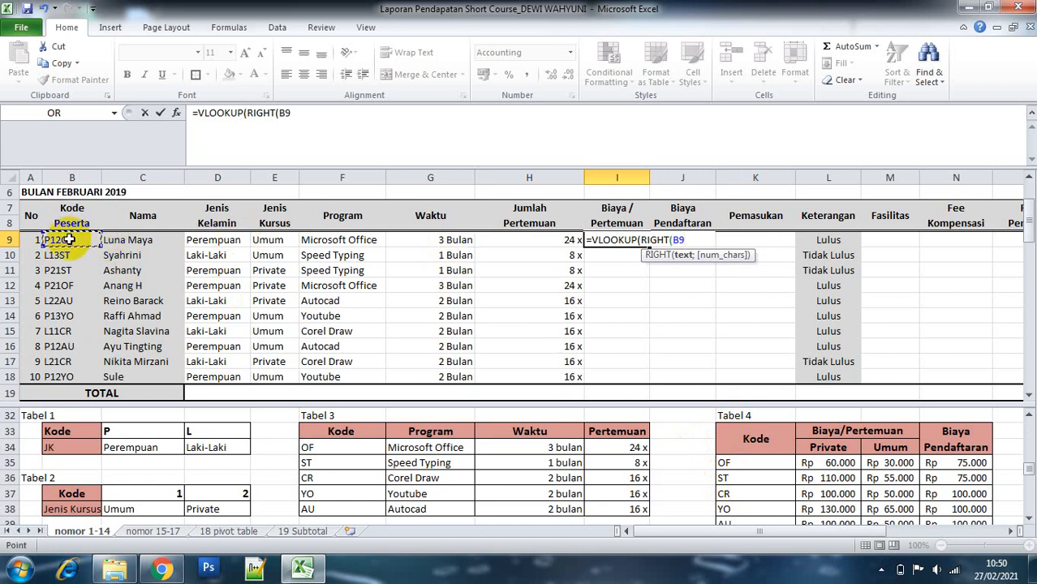
{"action": "type", "text": ";2)"}
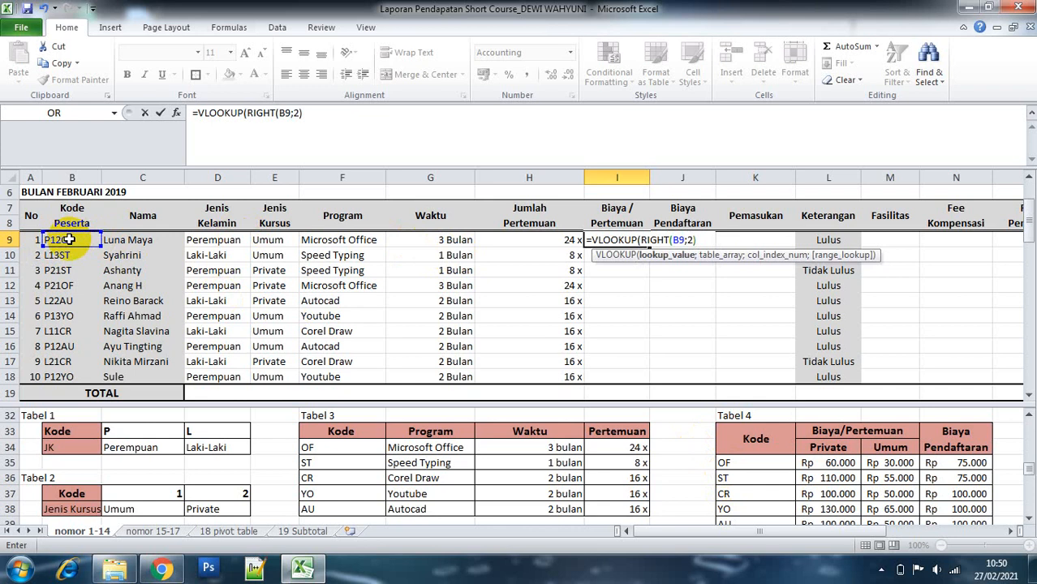
{"action": "type", "text": ";"}
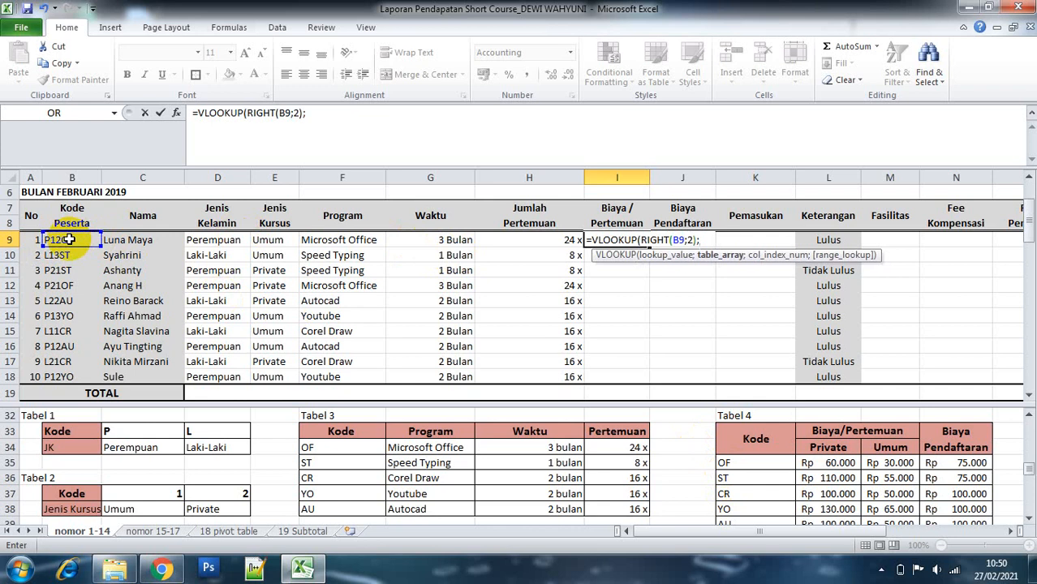
{"action": "type", "text": "ta"}
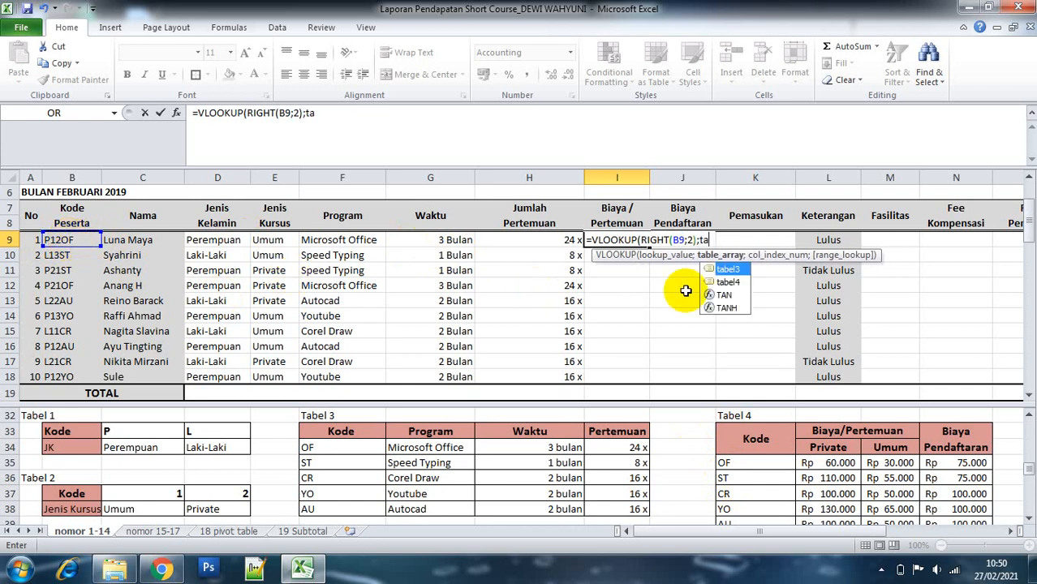
{"action": "double_click", "coordinate": [724, 281]}
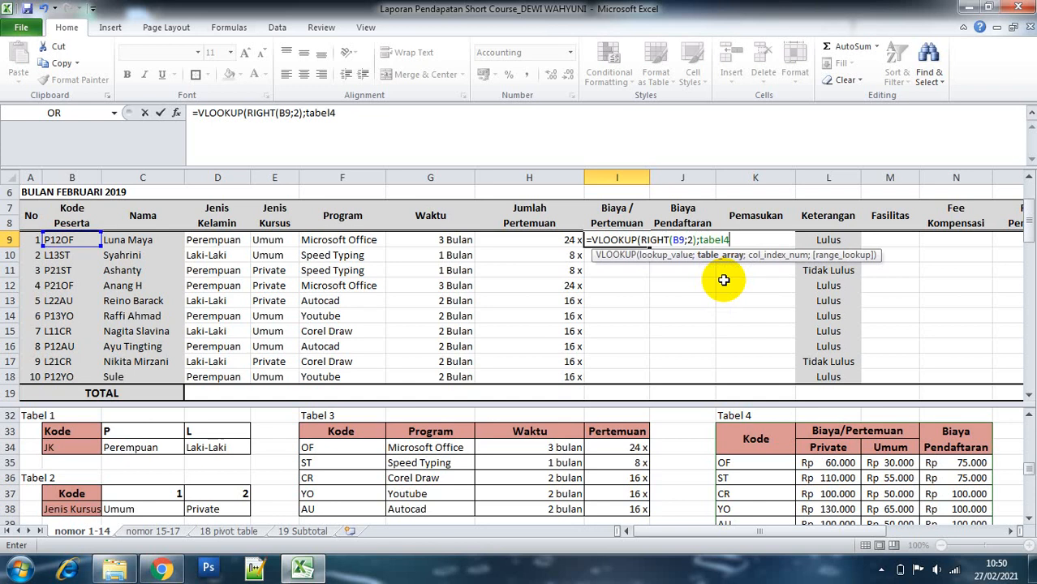
{"action": "type", "text": ";"}
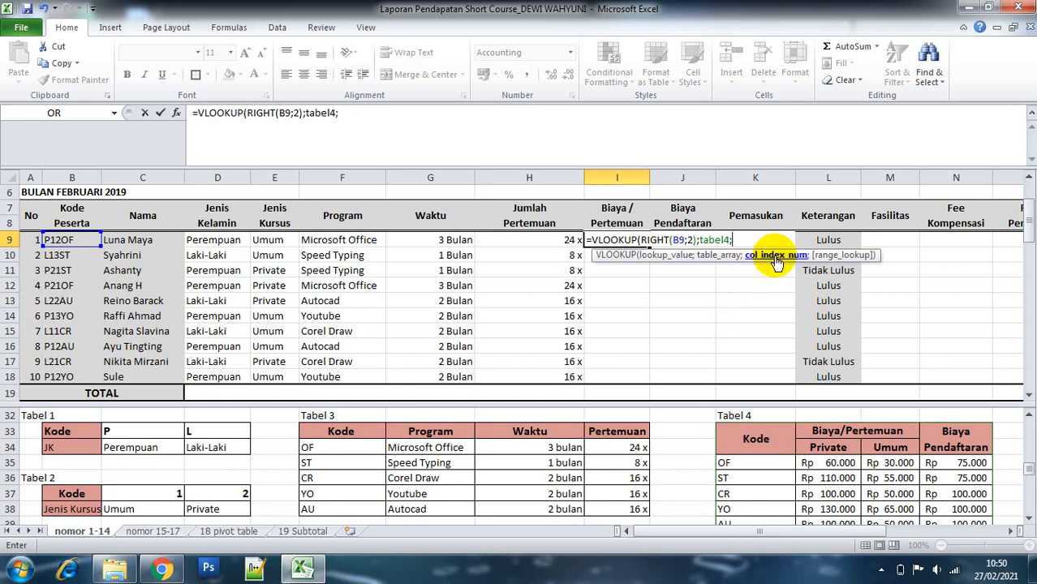
Complete the I9 formula with column index IF(B9="Private";2;3) and range lookup 0, and fill it down to I18.
{"action": "type", "text": "IF("}
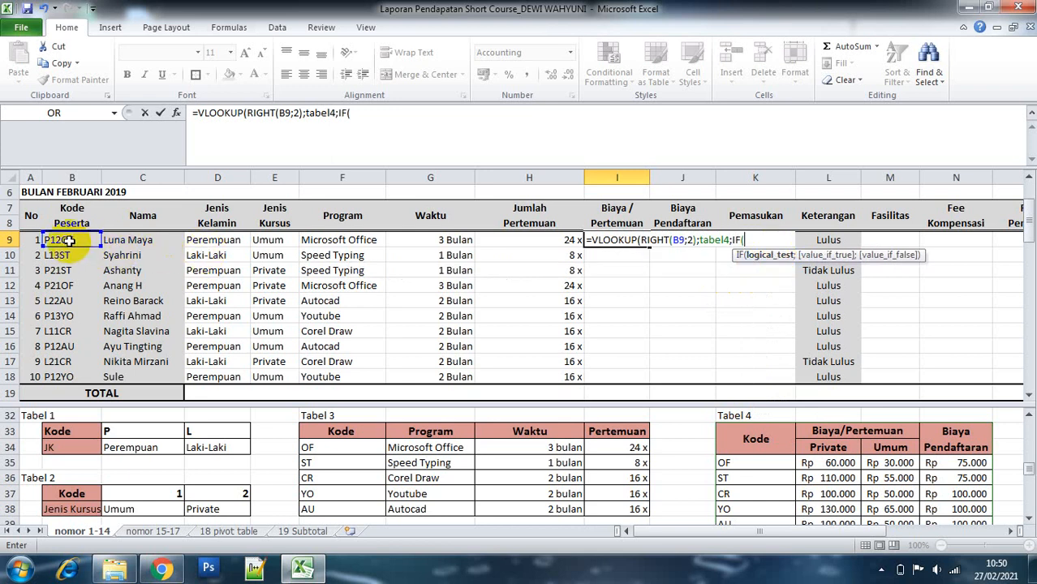
{"action": "left_click", "coordinate": [70, 240]}
{"action": "type", "text": "="}
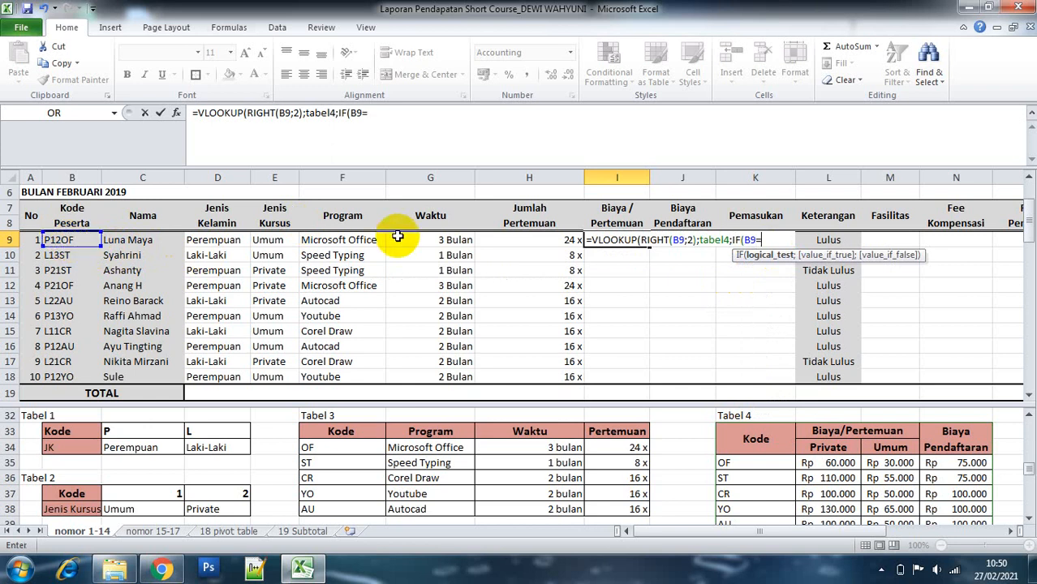
{"action": "type", "text": "\"Private\";"}
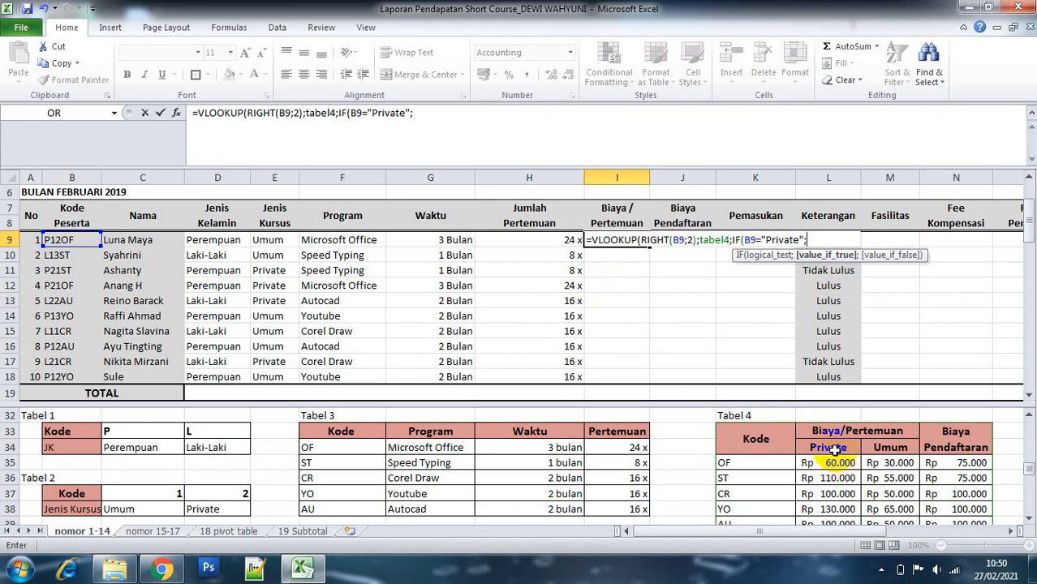
{"action": "type", "text": "2"}
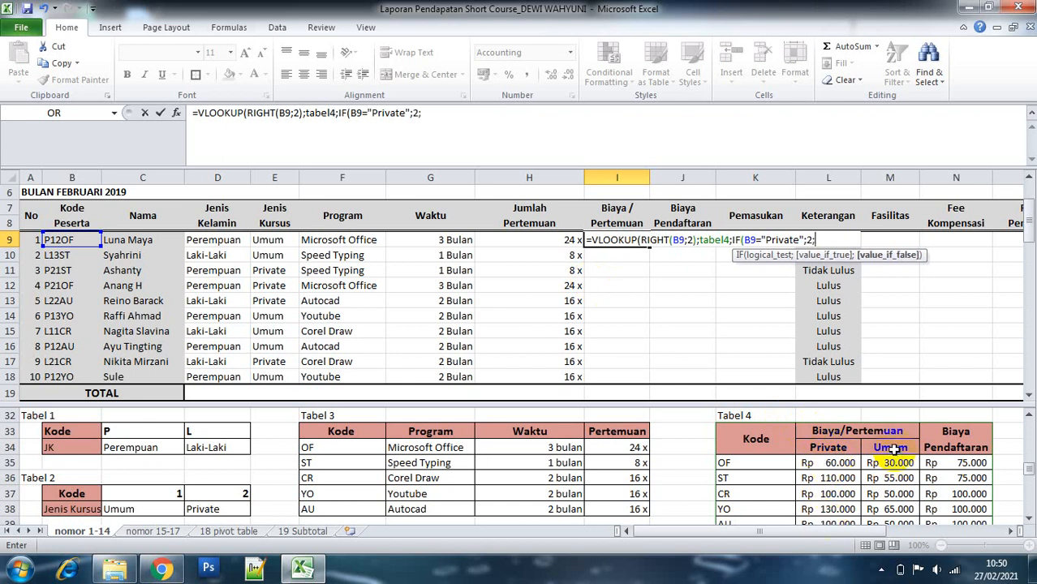
{"action": "type", "text": ";3"}
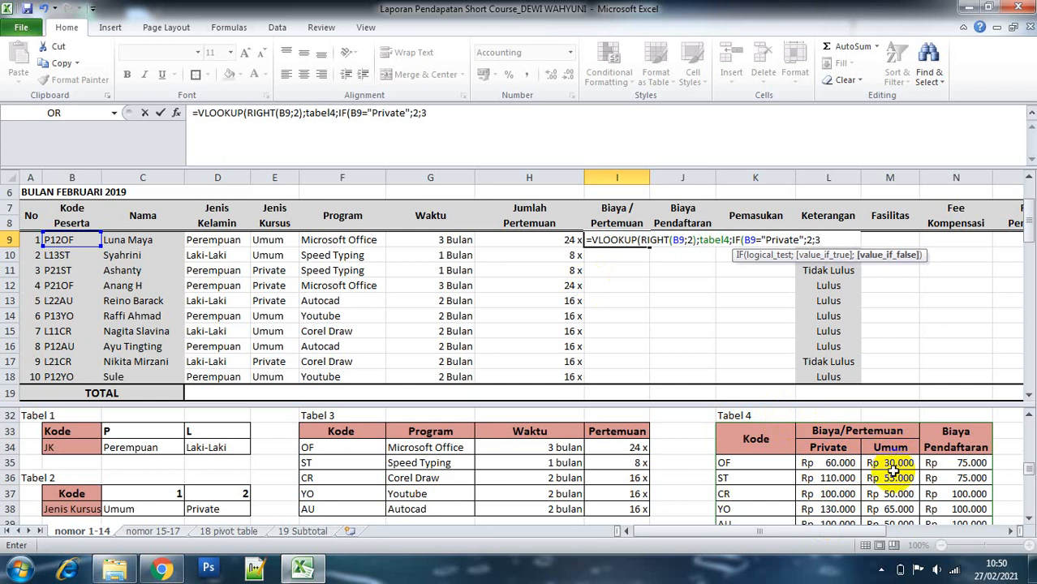
{"action": "type", "text": ");"}
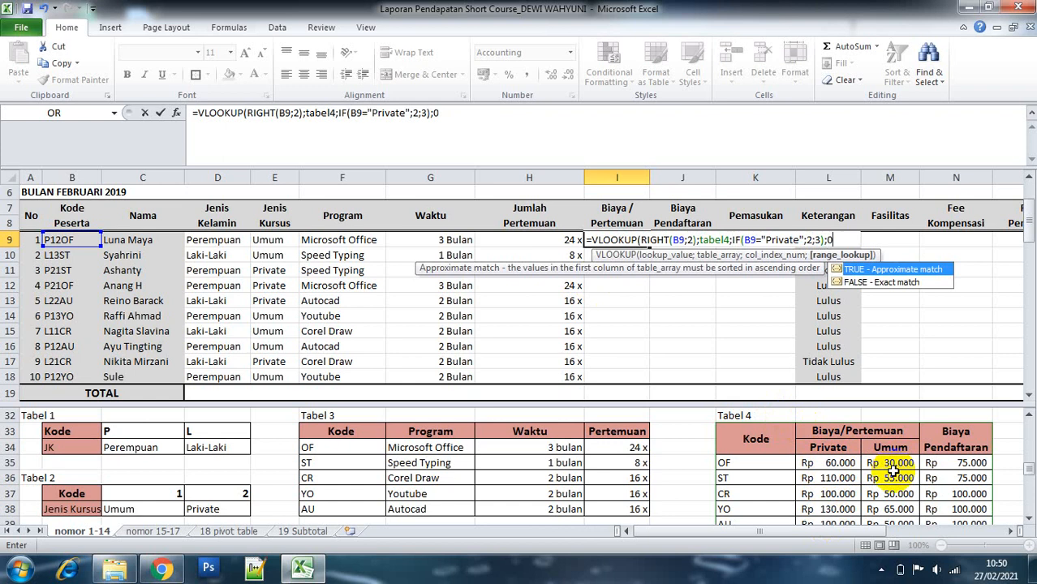
{"action": "type", "text": "0)"}
{"action": "key", "text": "ctrl+Return"}
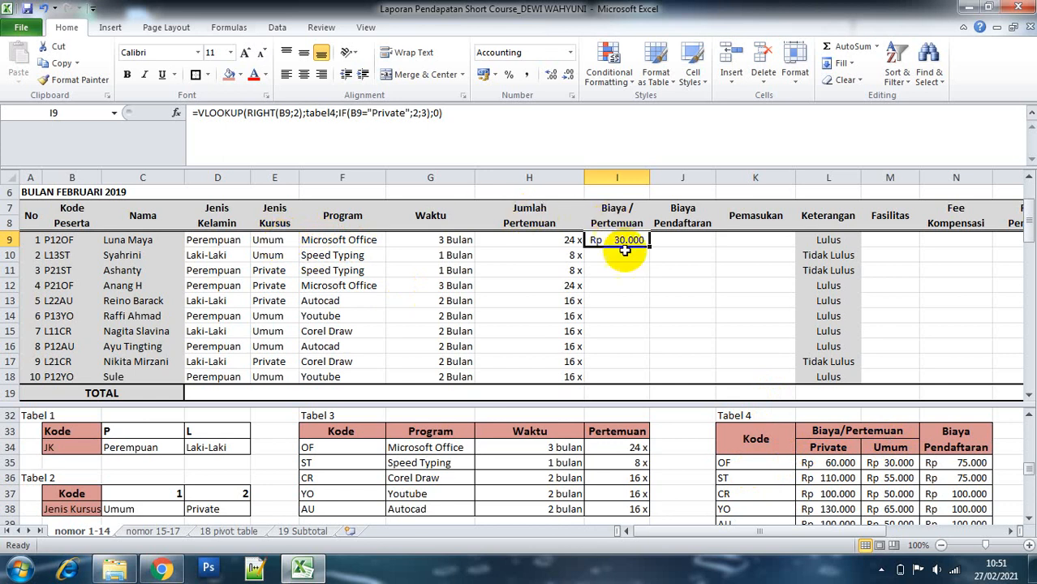
{"action": "left_click_drag", "start_coordinate": [650, 244], "coordinate": [622, 383]}
Start a VLOOKUP formula in J9 under Biaya Pendaftaran with RIGHT(B9;2) as the lookup value.
{"action": "left_click", "coordinate": [689, 242]}
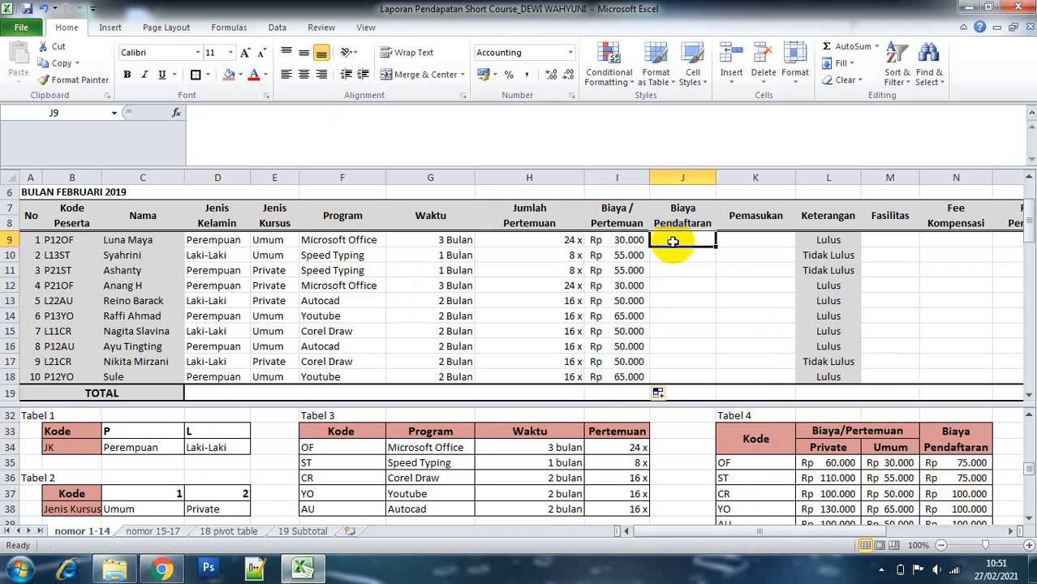
{"action": "type", "text": "=vl"}
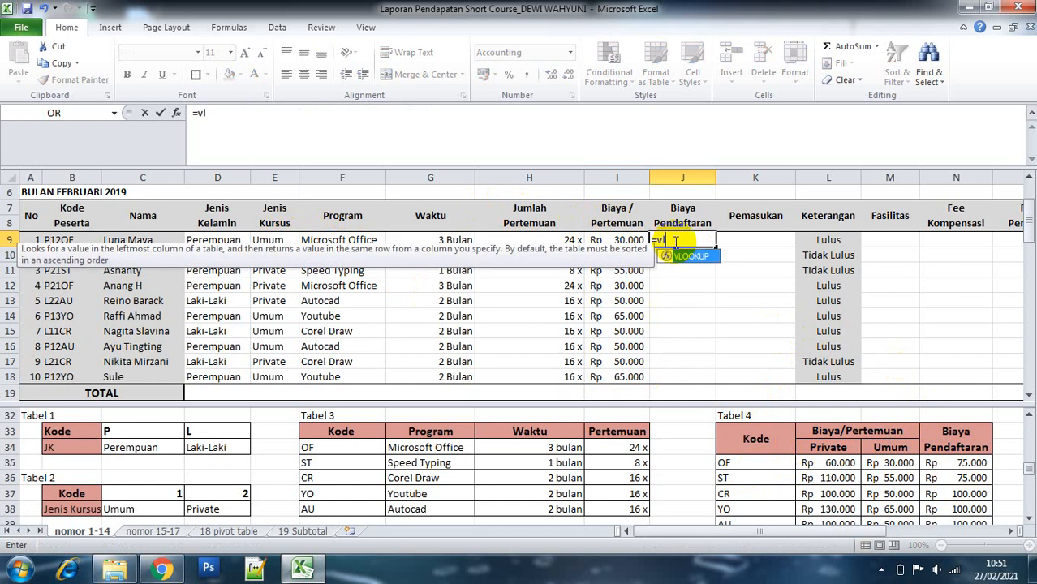
{"action": "key", "text": "Tab"}
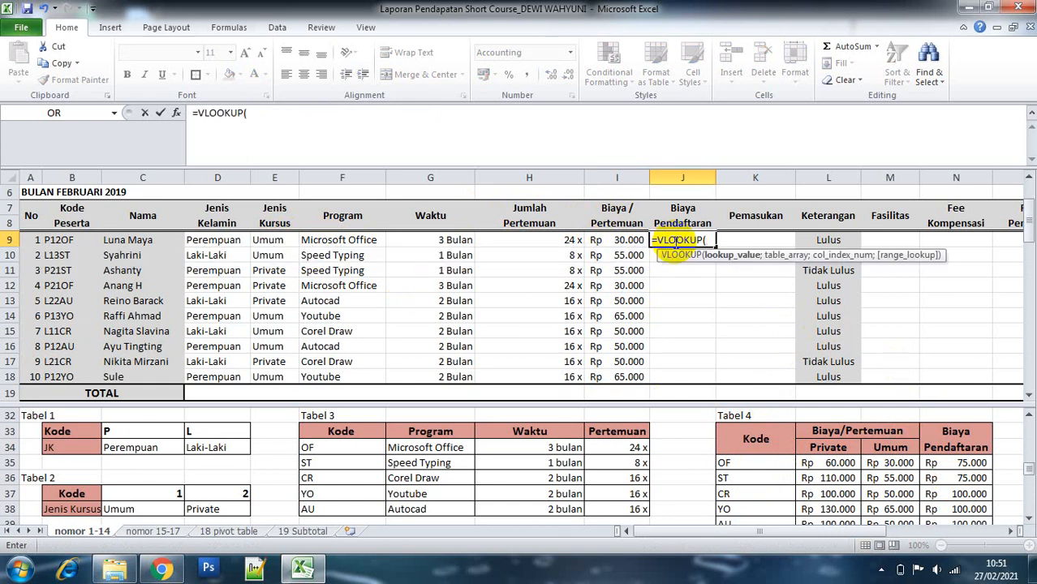
{"action": "type", "text": "ri"}
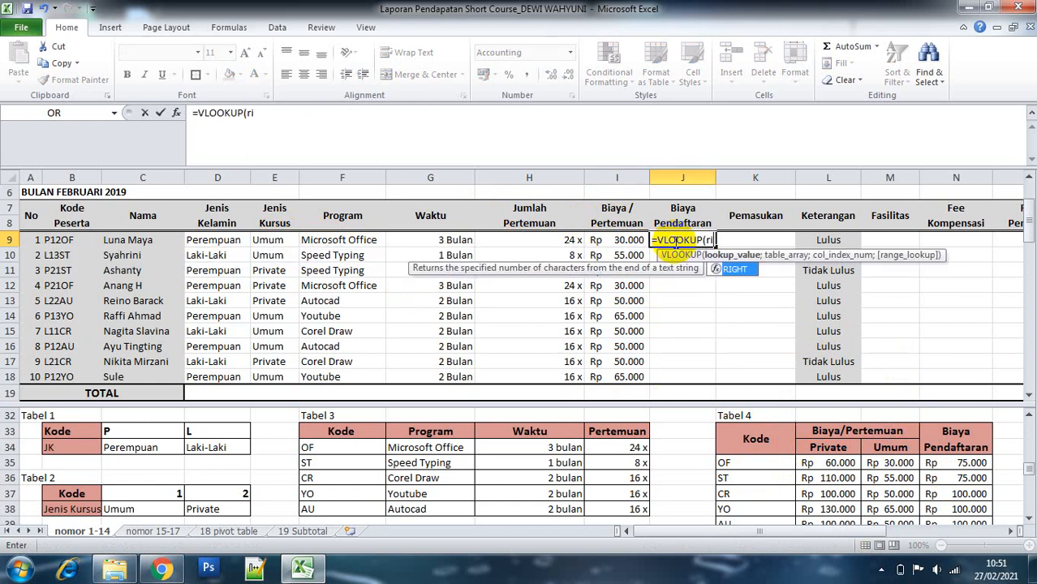
{"action": "key", "text": "Tab"}
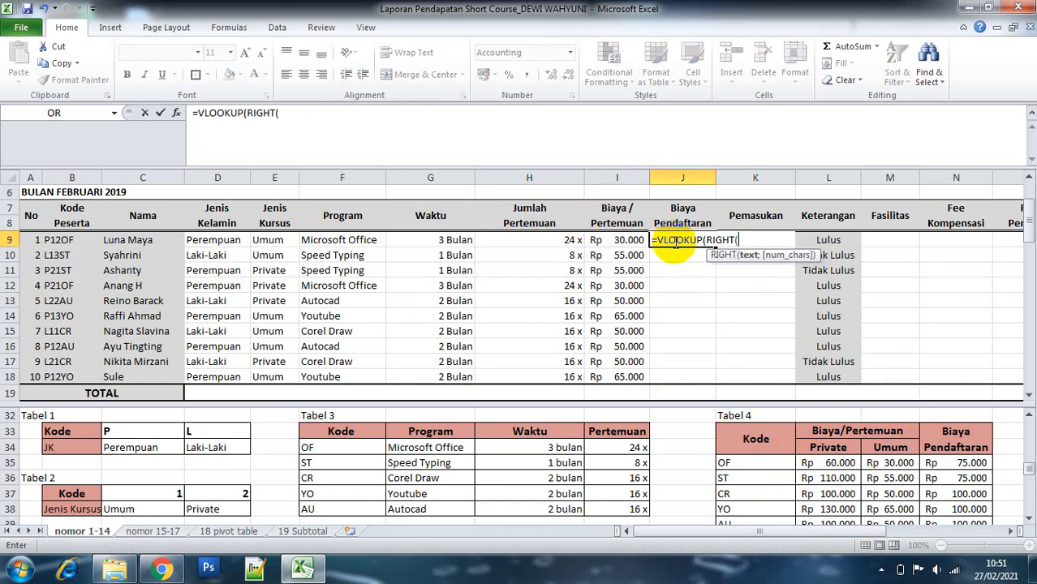
{"action": "left_click", "coordinate": [50, 241]}
{"action": "type", "text": ";2"}
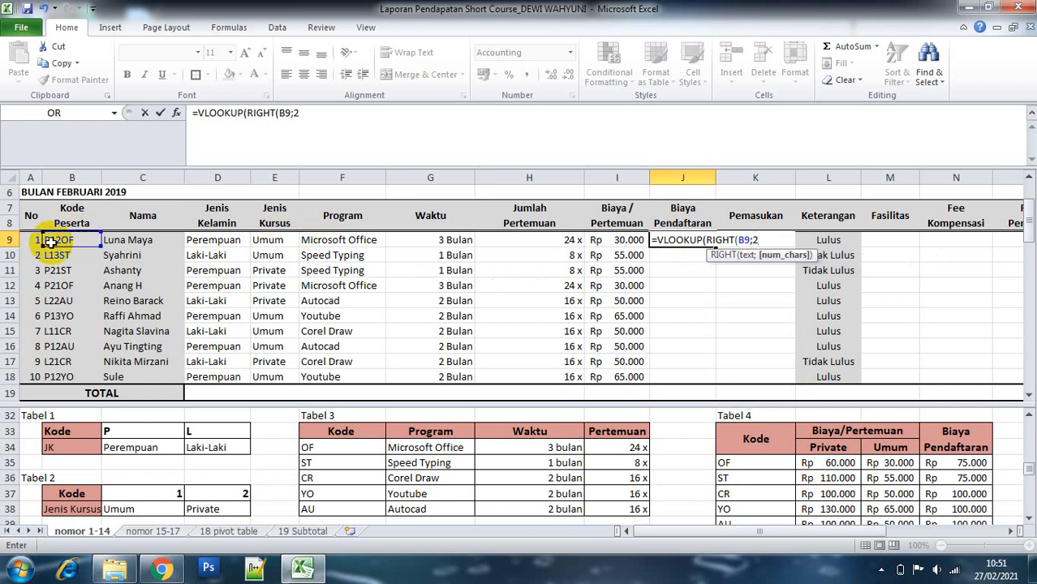
{"action": "type", "text": ");"}
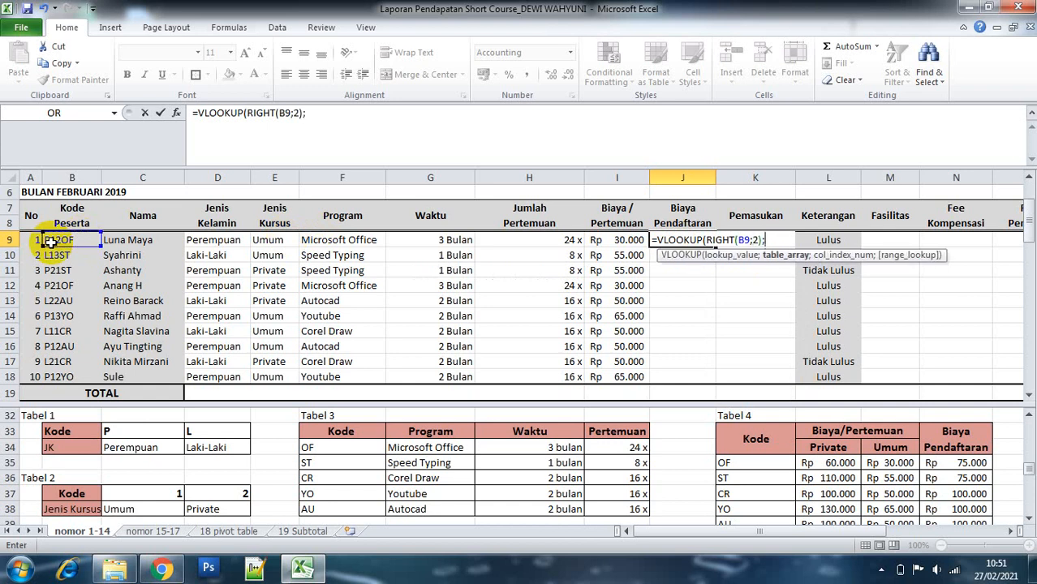
Complete the J9 formula with table array tabel4, column index 4 and range lookup 0, and fill it down to J18.
{"action": "type", "text": "ta"}
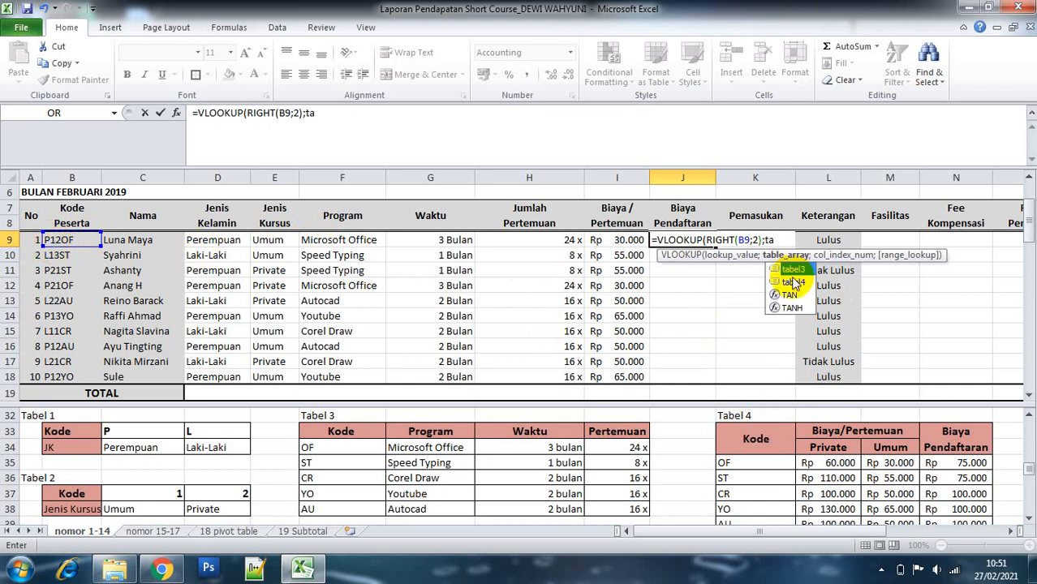
{"action": "double_click", "coordinate": [792, 277]}
{"action": "key", "text": "Return"}
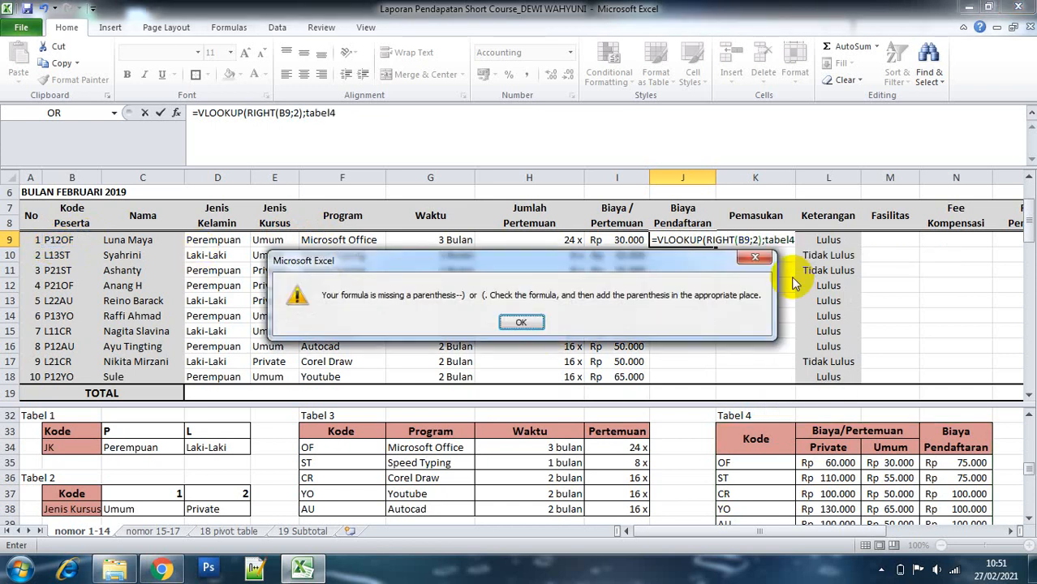
{"action": "key", "text": "Return"}
{"action": "type", "text": ";"}
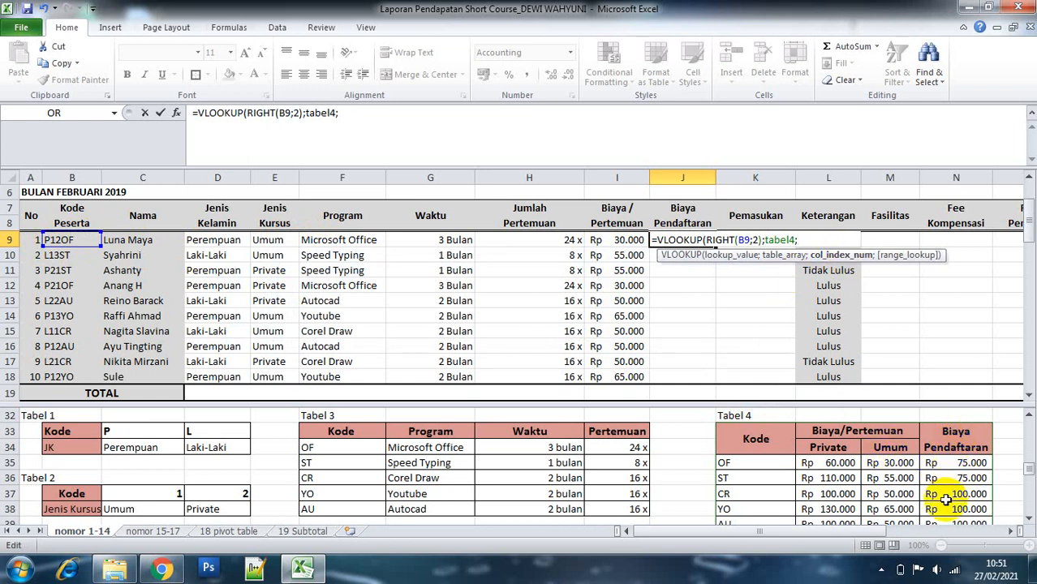
{"action": "type", "text": "4;"}
{"action": "type", "text": "0"}
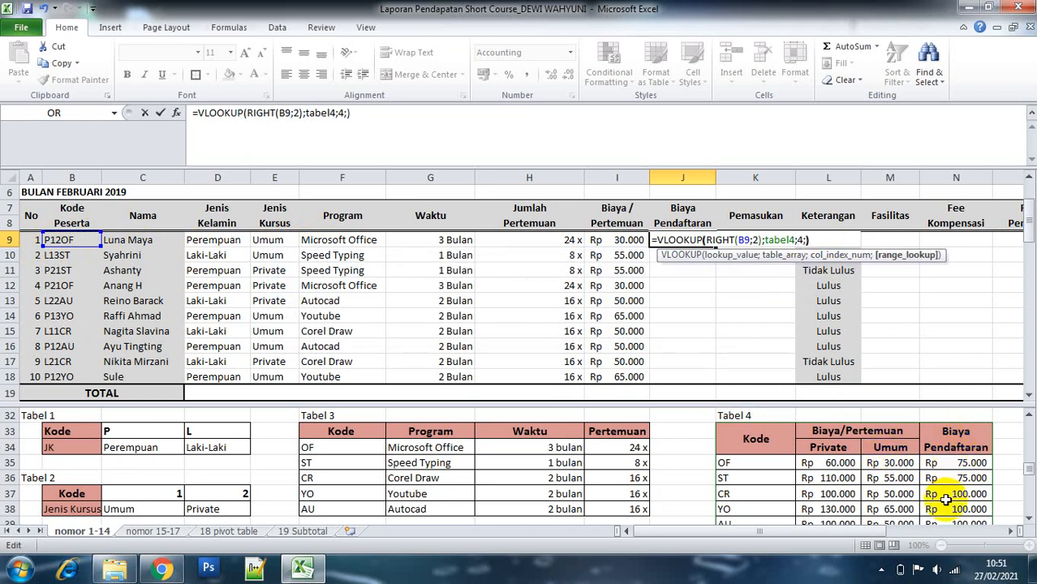
{"action": "key", "text": "BackSpace"}
{"action": "type", "text": "0)"}
{"action": "key", "text": "Return"}
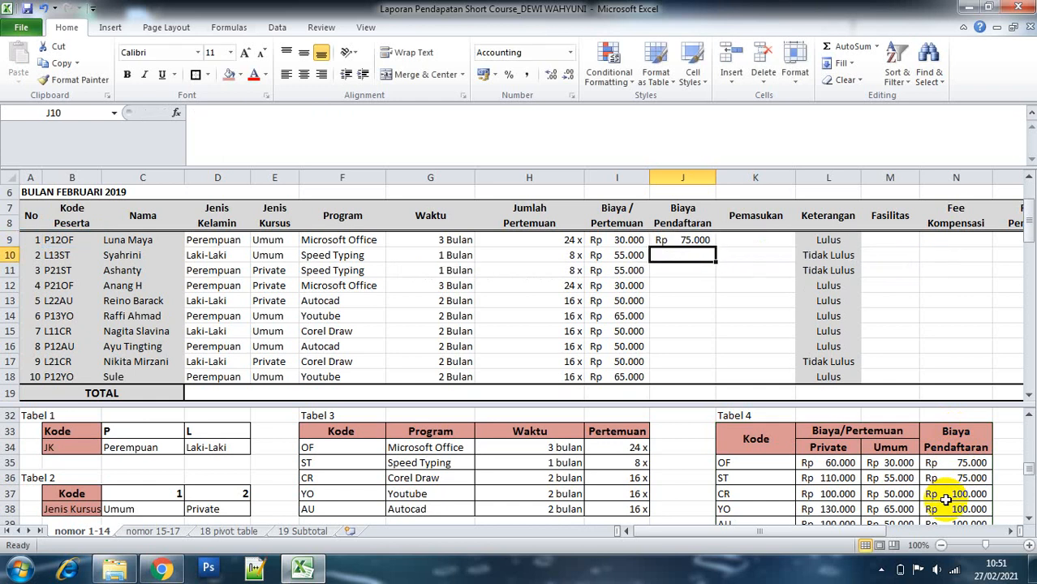
{"action": "key", "text": "Up"}
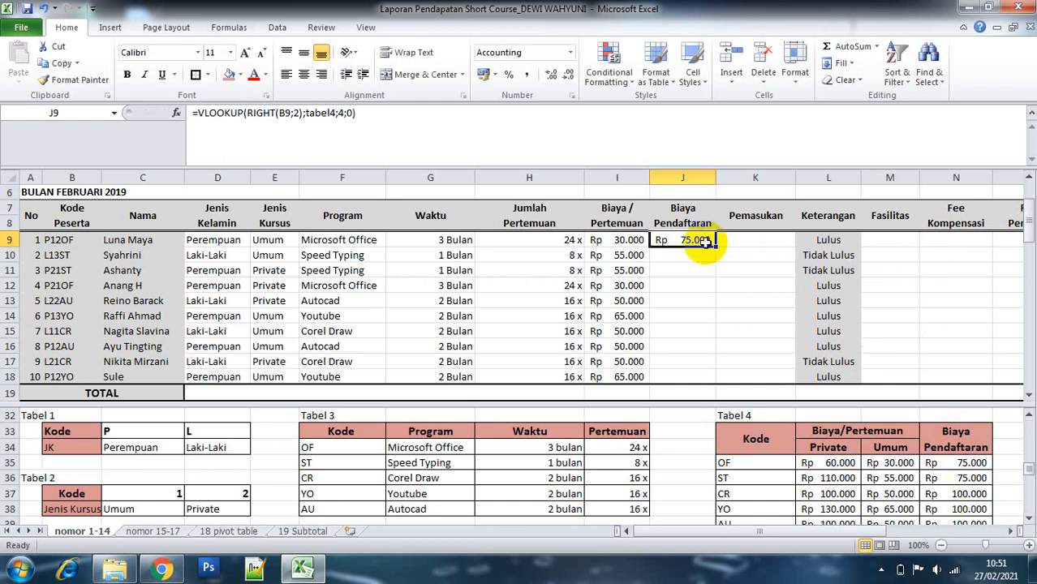
{"action": "left_click_drag", "start_coordinate": [715, 245], "coordinate": [699, 387]}
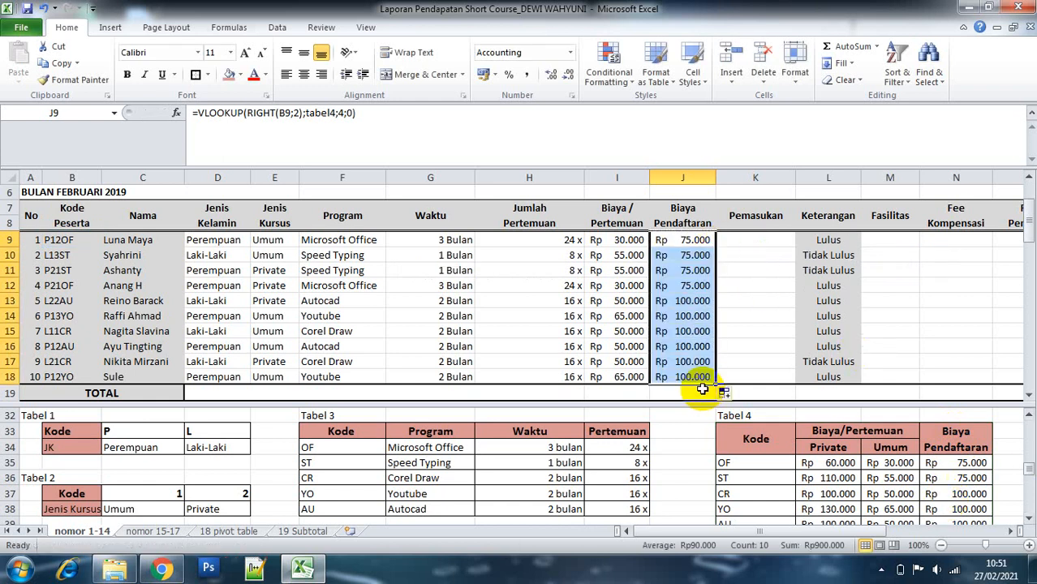
Read the Pemasukan calculation rule in the KETERANGAN notes below the reference tables.
{"action": "left_click", "coordinate": [409, 412]}
{"action": "key", "text": "Down"}
{"action": "key", "text": "Down"}
{"action": "key", "text": "Down"}
{"action": "key", "text": "Down"}
{"action": "key", "text": "Down"}
{"action": "key", "text": "Down"}
{"action": "key", "text": "Down"}
{"action": "key", "text": "Down"}
{"action": "key", "text": "Down"}
{"action": "key", "text": "Down"}
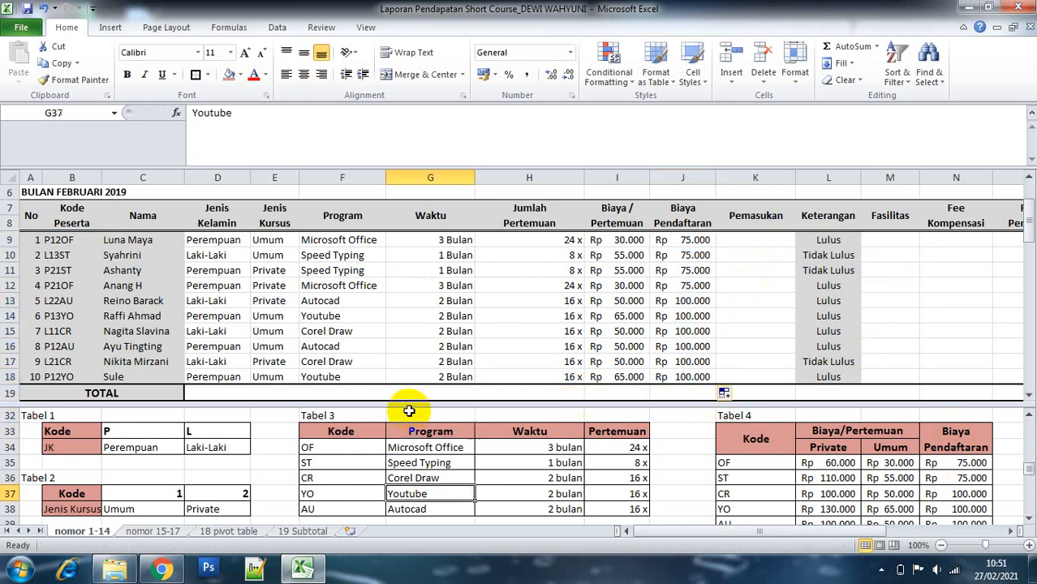
{"action": "key", "text": "Down"}
{"action": "key", "text": "Down"}
{"action": "key", "text": "Down"}
{"action": "key", "text": "Down"}
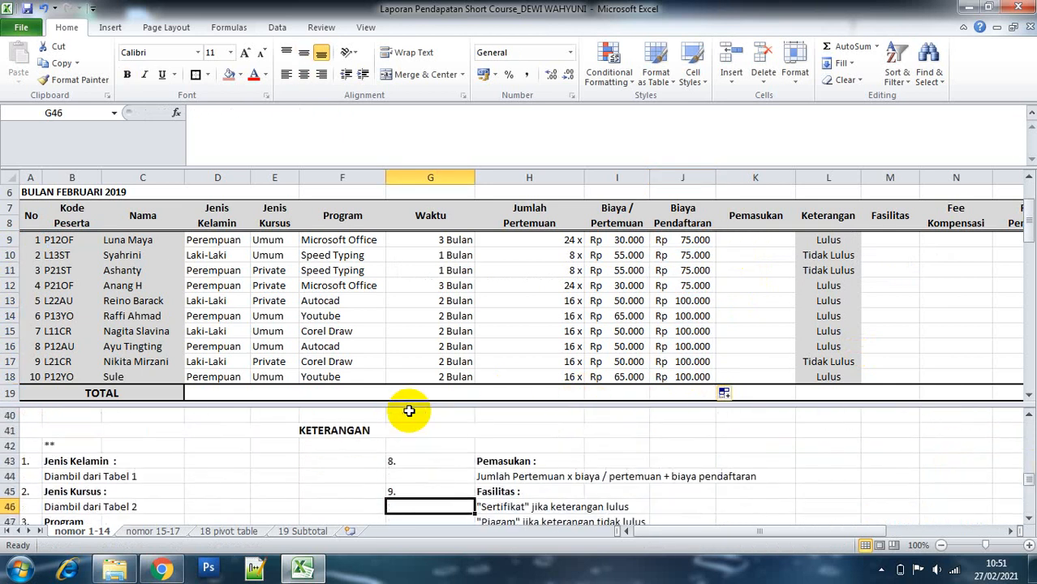
{"action": "key", "text": "Up"}
{"action": "key", "text": "Up"}
{"action": "key", "text": "Right"}
{"action": "key", "text": "Up"}
{"action": "key", "text": "Down"}
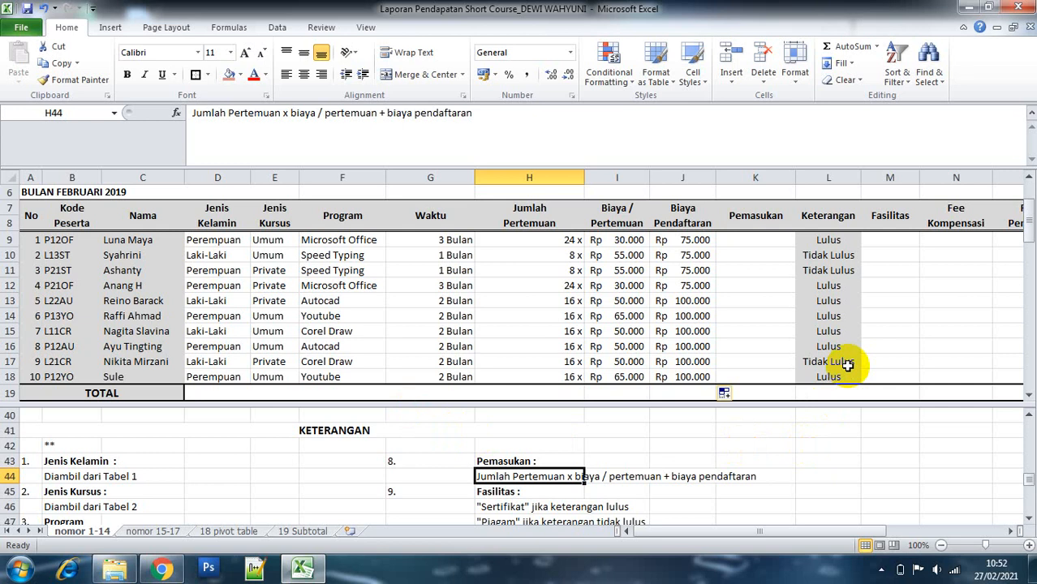
Enter the Pemasukan formula =(H9*I9)+J9 in K9 and fill it down to K18.
{"action": "left_click", "coordinate": [752, 241]}
{"action": "type", "text": "="}
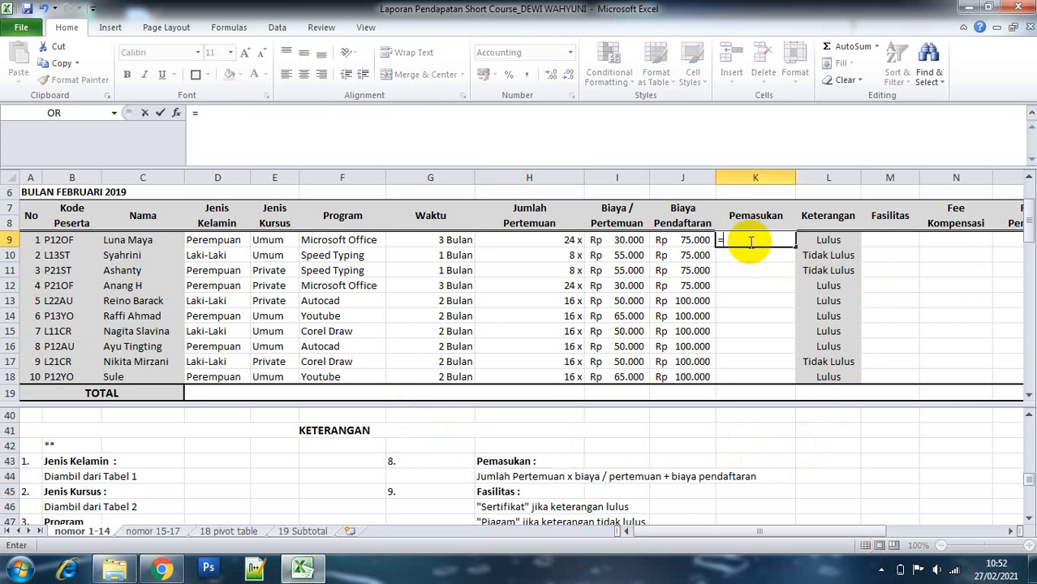
{"action": "type", "text": "("}
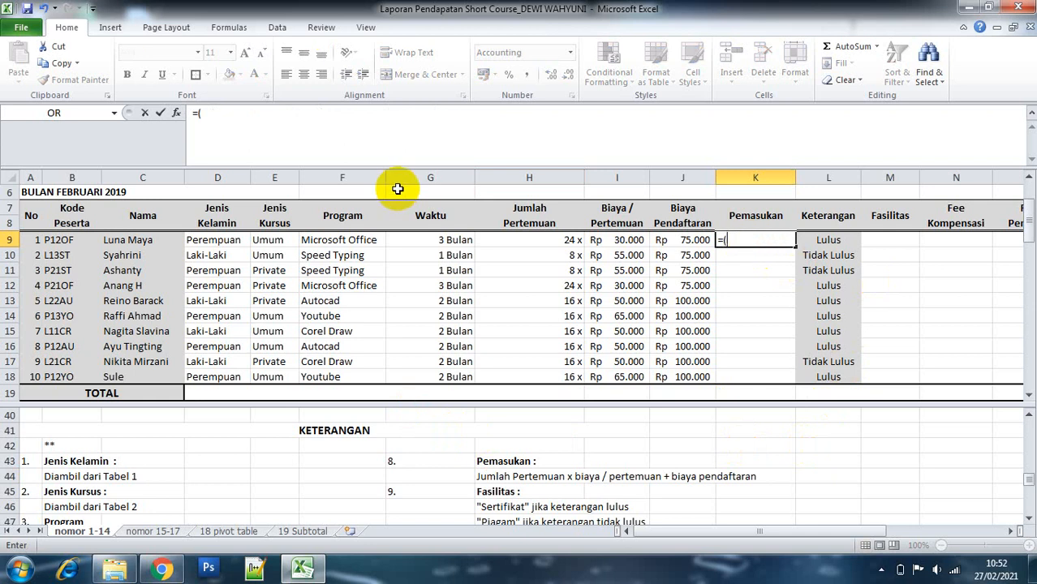
{"action": "left_click", "coordinate": [575, 241]}
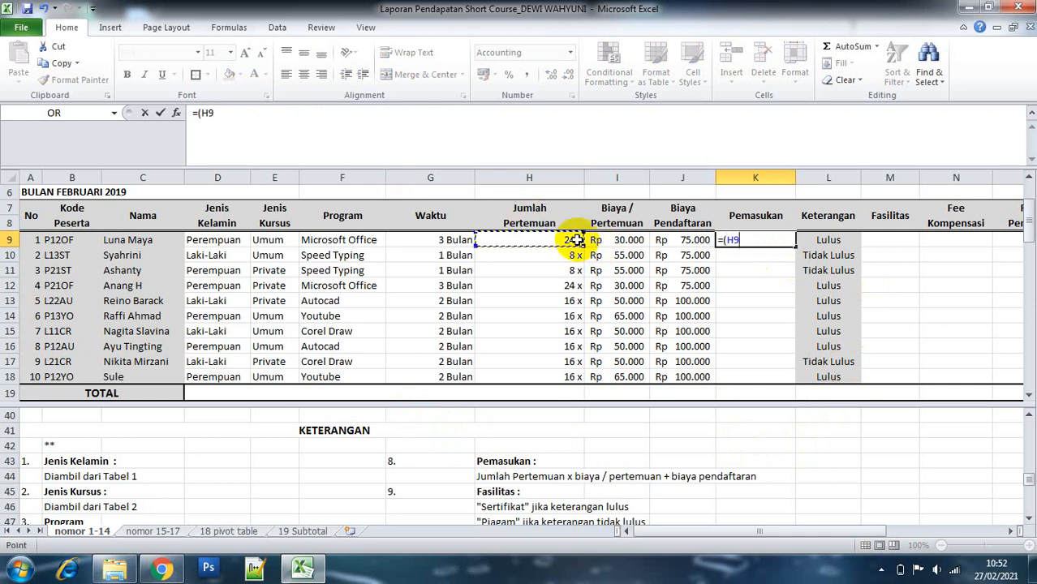
{"action": "type", "text": "*"}
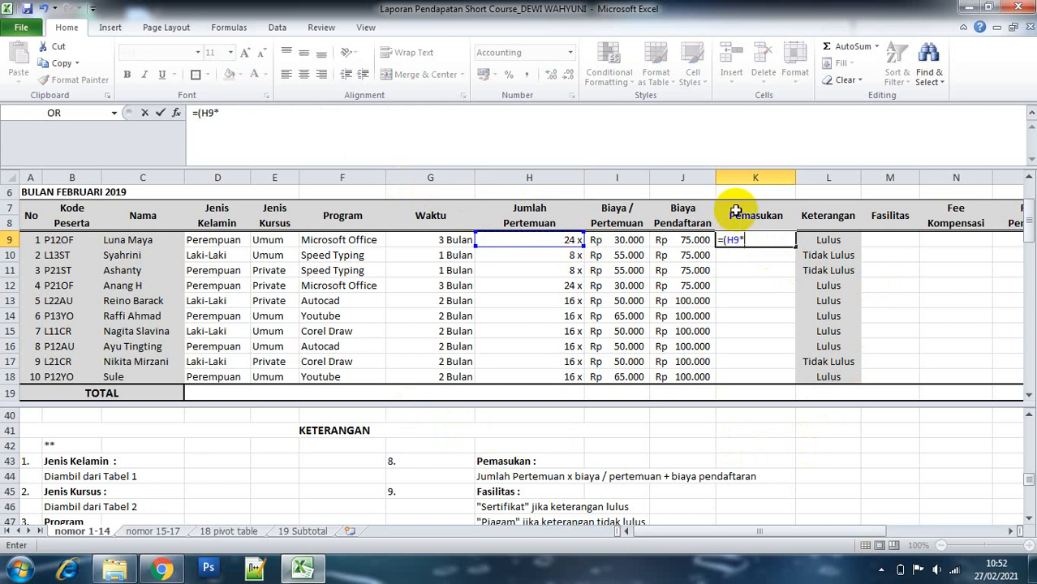
{"action": "left_click", "coordinate": [628, 240]}
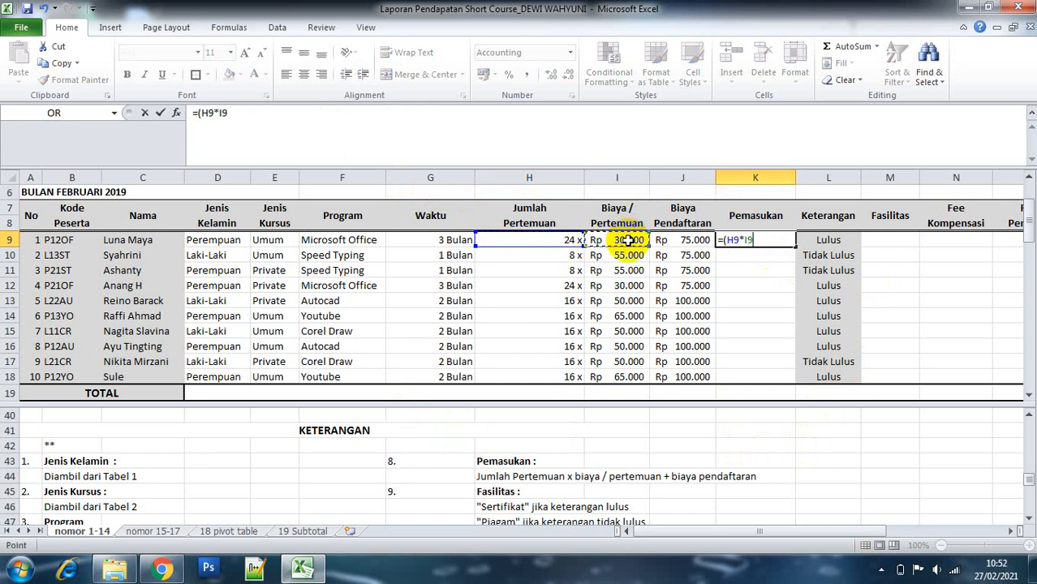
{"action": "type", "text": ")+"}
{"action": "left_click", "coordinate": [689, 241]}
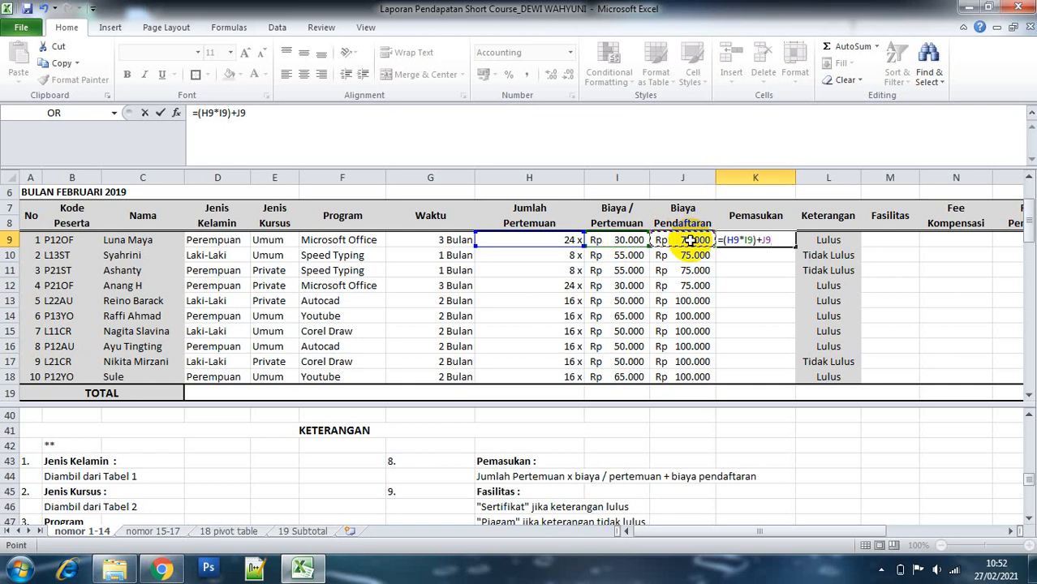
{"action": "key", "text": "ctrl+Return"}
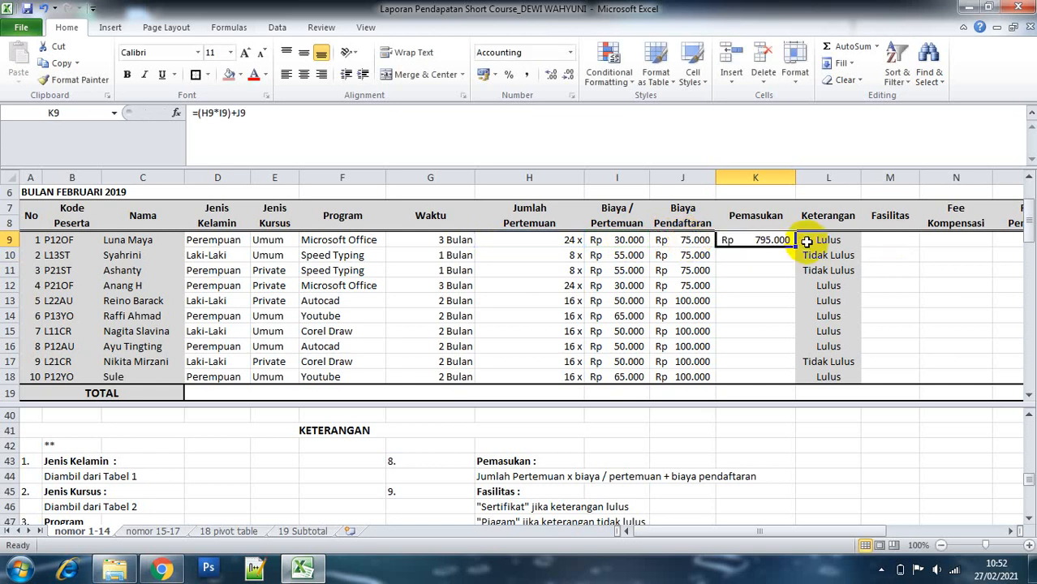
{"action": "left_click_drag", "start_coordinate": [800, 244], "coordinate": [766, 386]}
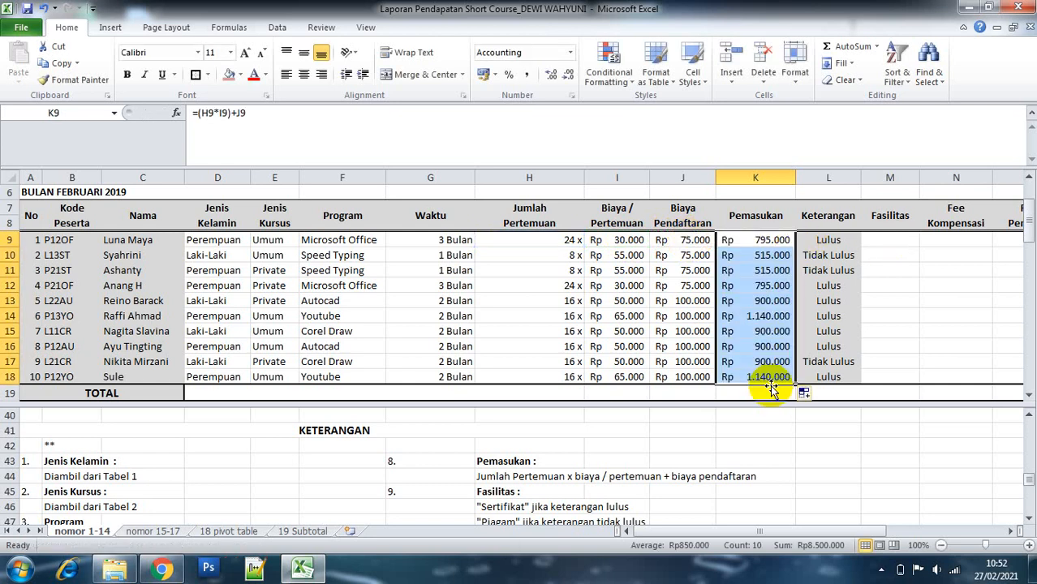
Read the Fasilitas rules for passing and non-passing participants in the KETERANGAN notes.
{"action": "left_click", "coordinate": [889, 240]}
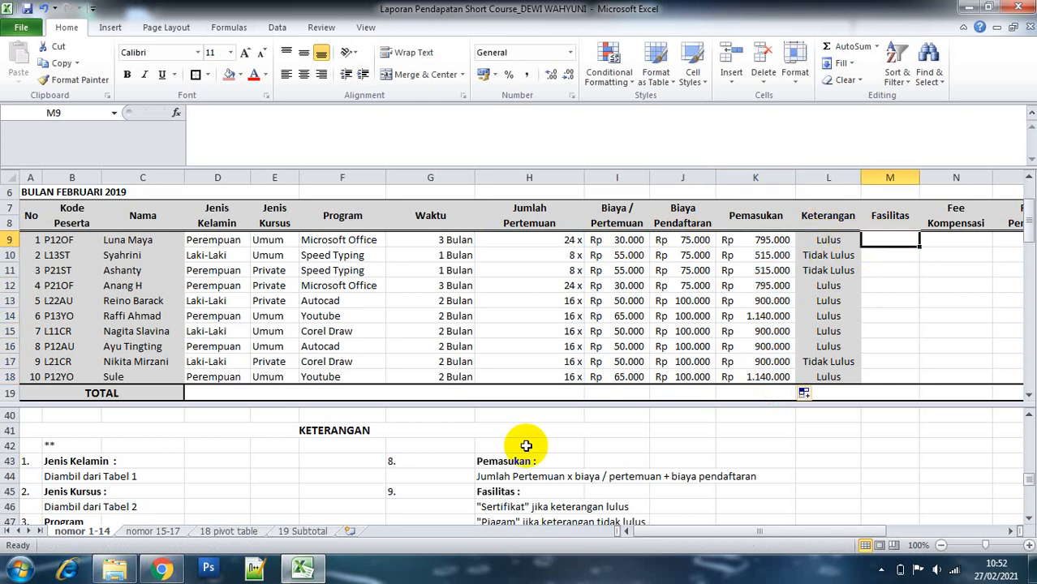
{"action": "left_click", "coordinate": [483, 495]}
{"action": "key", "text": "Down"}
{"action": "key", "text": "Down"}
{"action": "key", "text": "Down"}
{"action": "key", "text": "Up"}
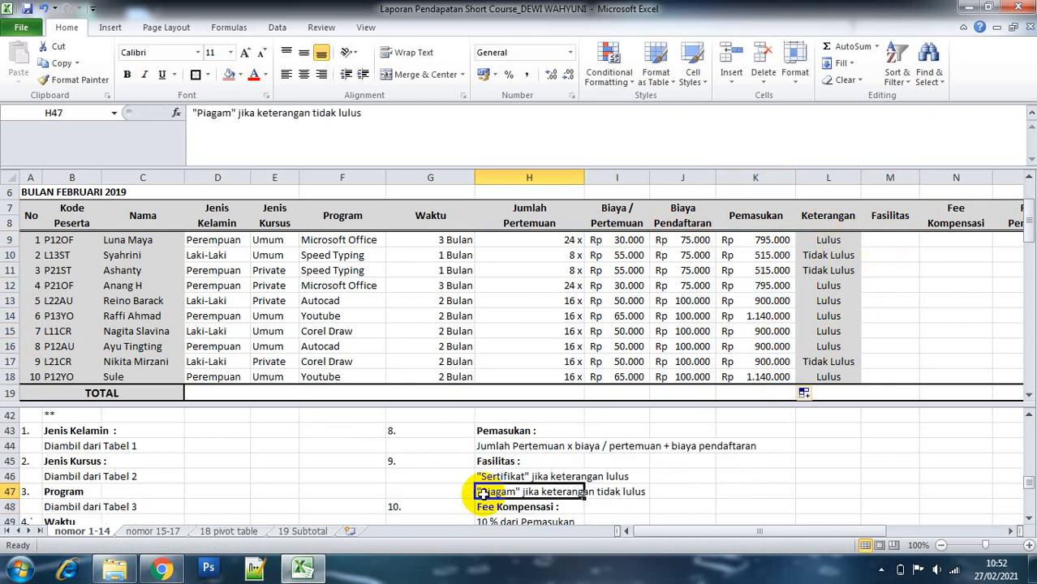
{"action": "key", "text": "Up"}
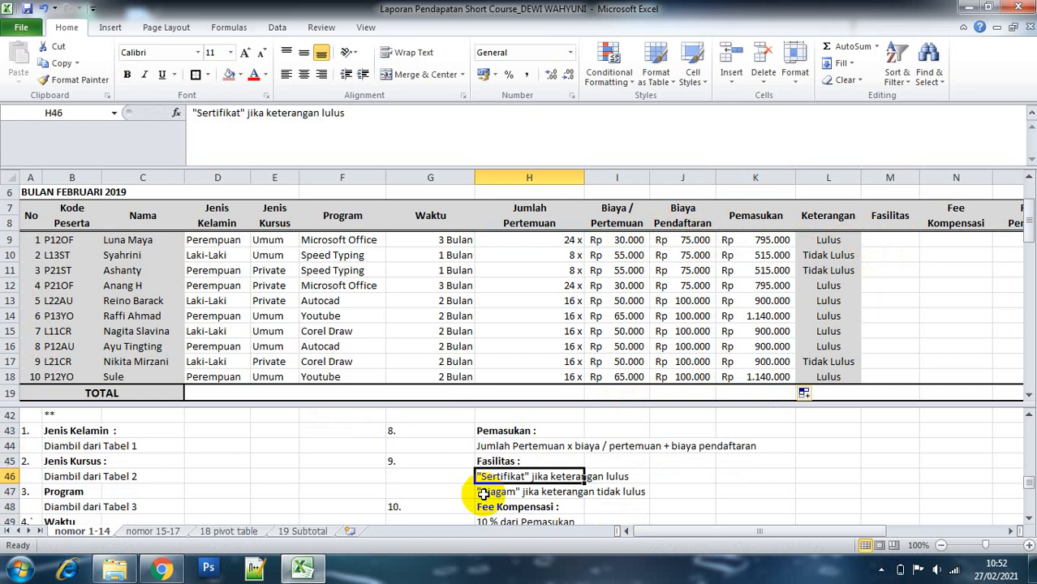
{"action": "key", "text": "Down"}
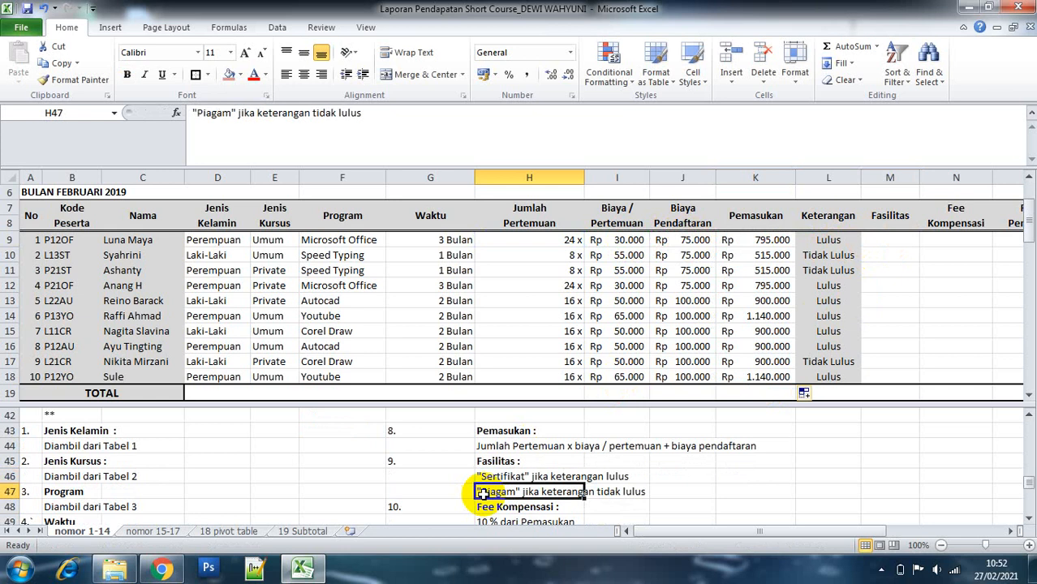
{"action": "key", "text": "Up"}
{"action": "key", "text": "Up"}
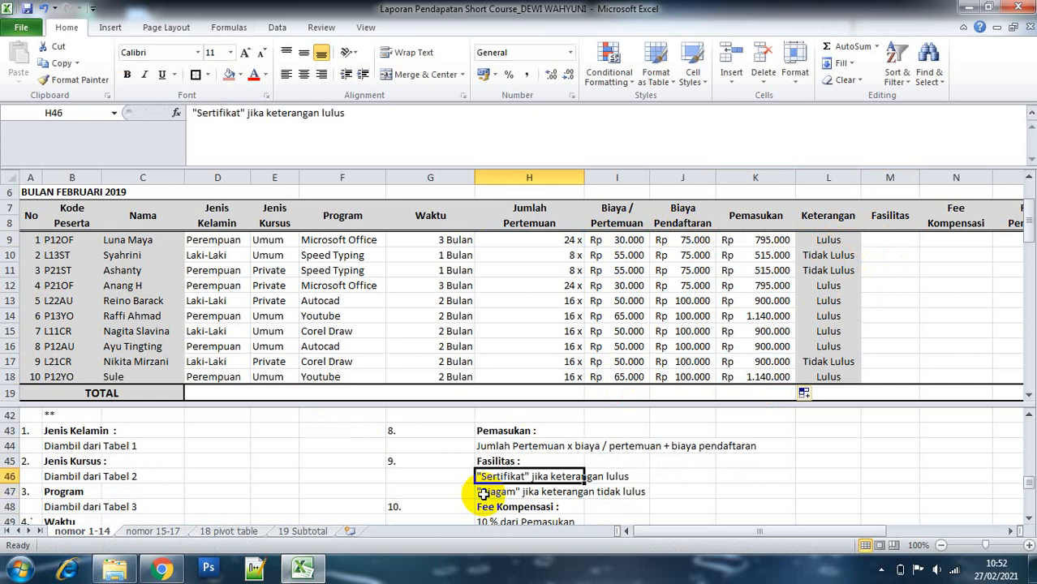
Start an IF formula in M9 under Fasilitas with the test L9="Lulus" and "Sertifikat" as the value if true.
{"action": "left_click", "coordinate": [898, 244]}
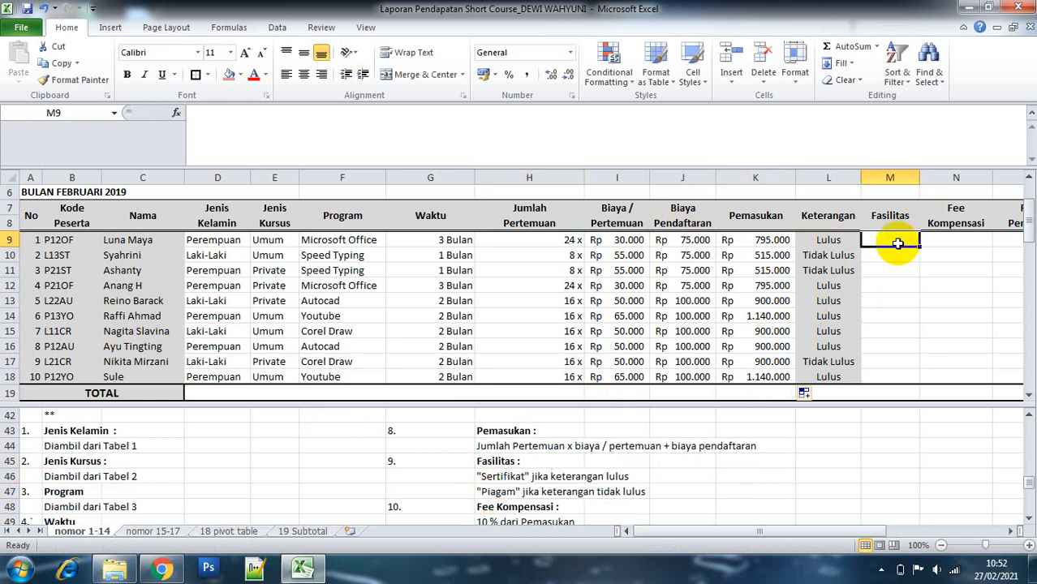
{"action": "type", "text": "=if"}
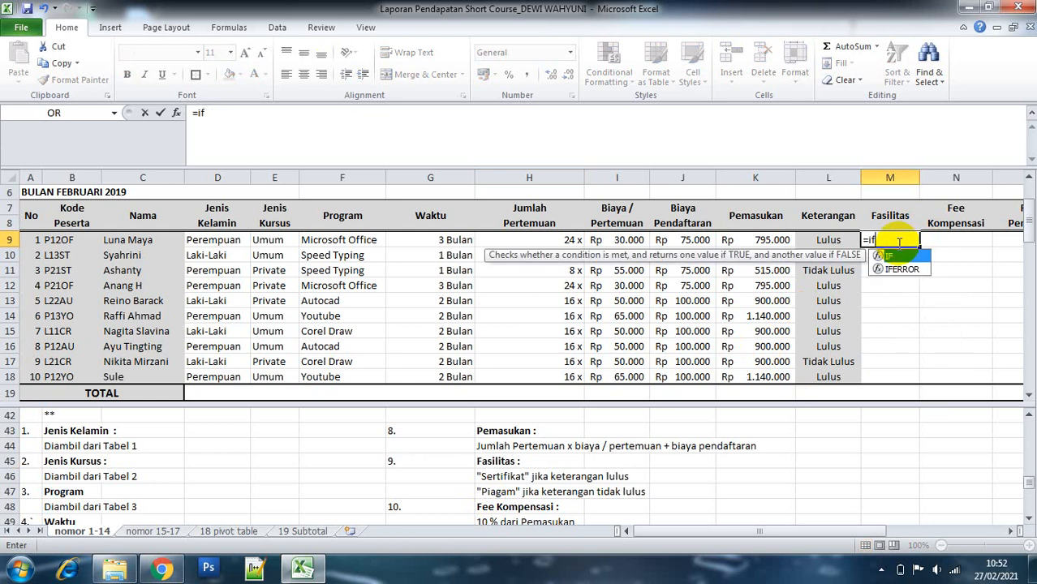
{"action": "key", "text": "Tab"}
{"action": "left_click", "coordinate": [822, 241]}
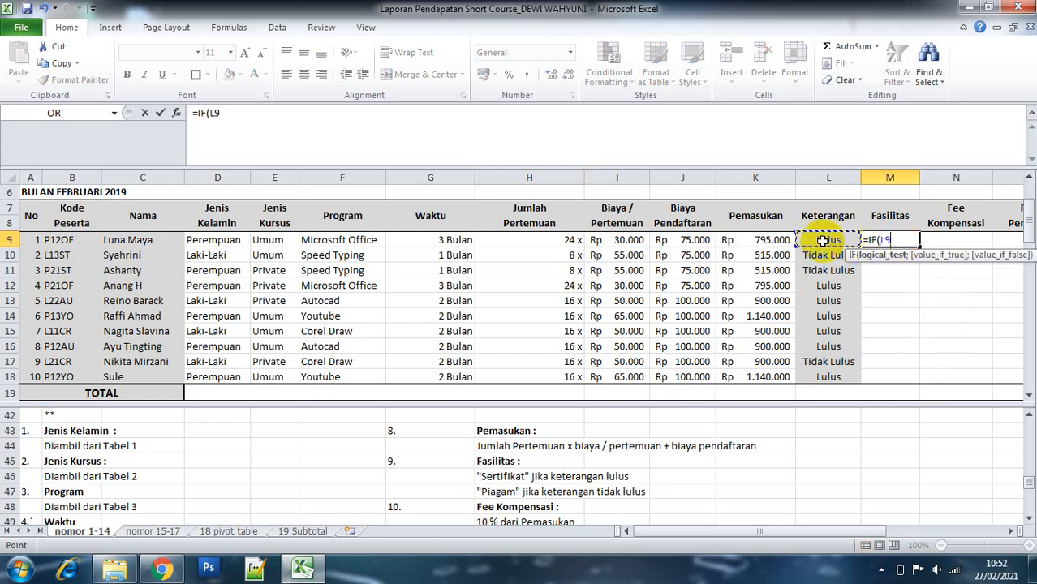
{"action": "type", "text": "="}
{"action": "type", "text": "\"Lulu"}
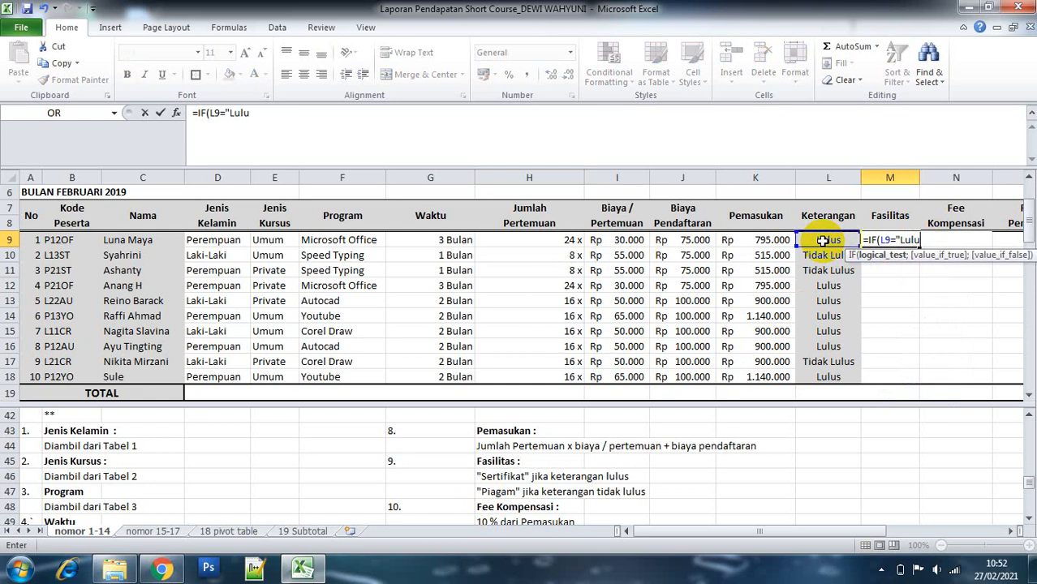
{"action": "type", "text": "s\";\"Sertifikat"}
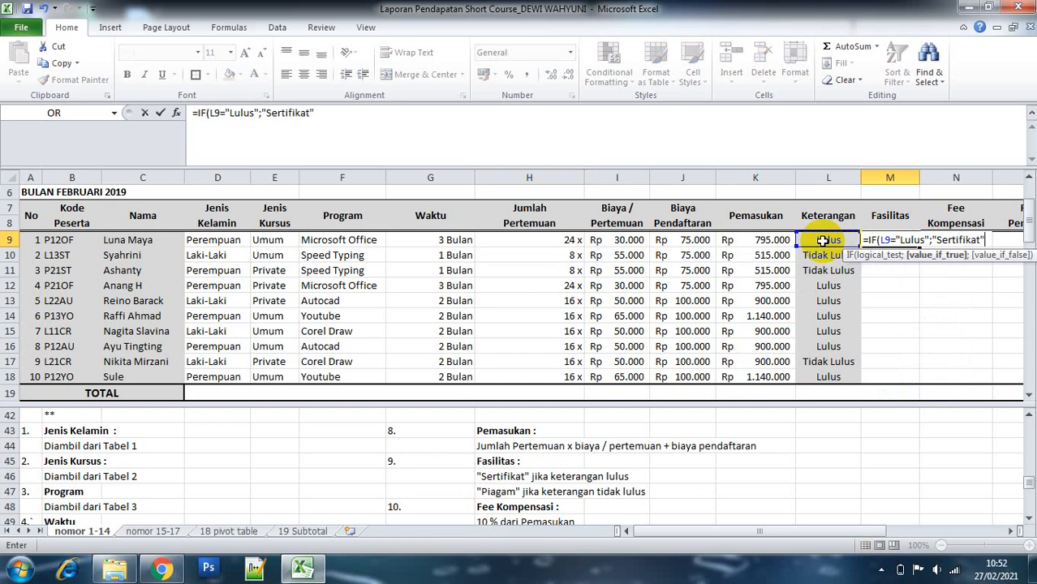
Complete the M9 formula with "Piagam" as the value if false, and fill it down to M18.
{"action": "type", "text": ";"}
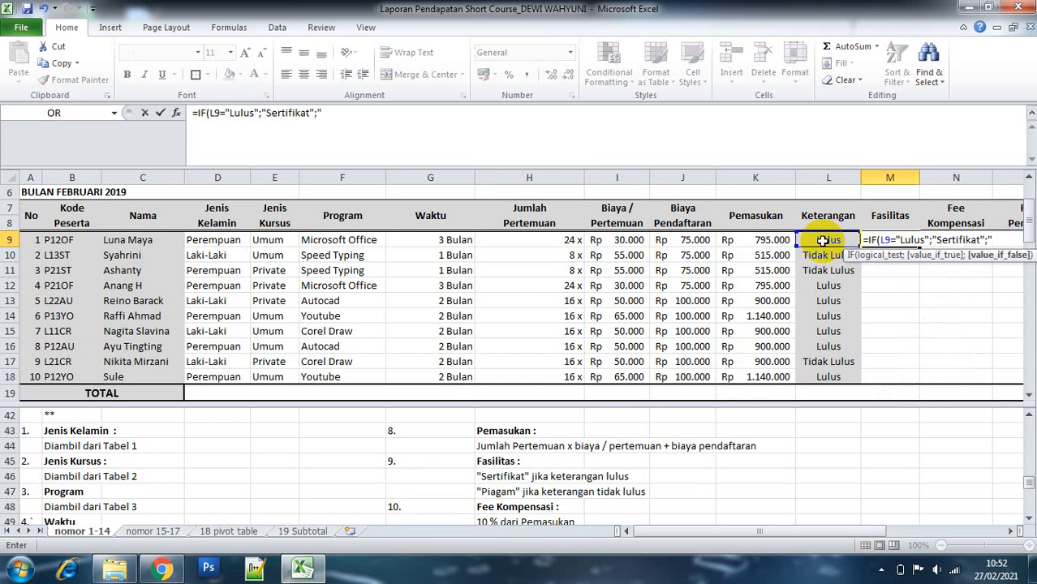
{"action": "type", "text": "\"Piagam"}
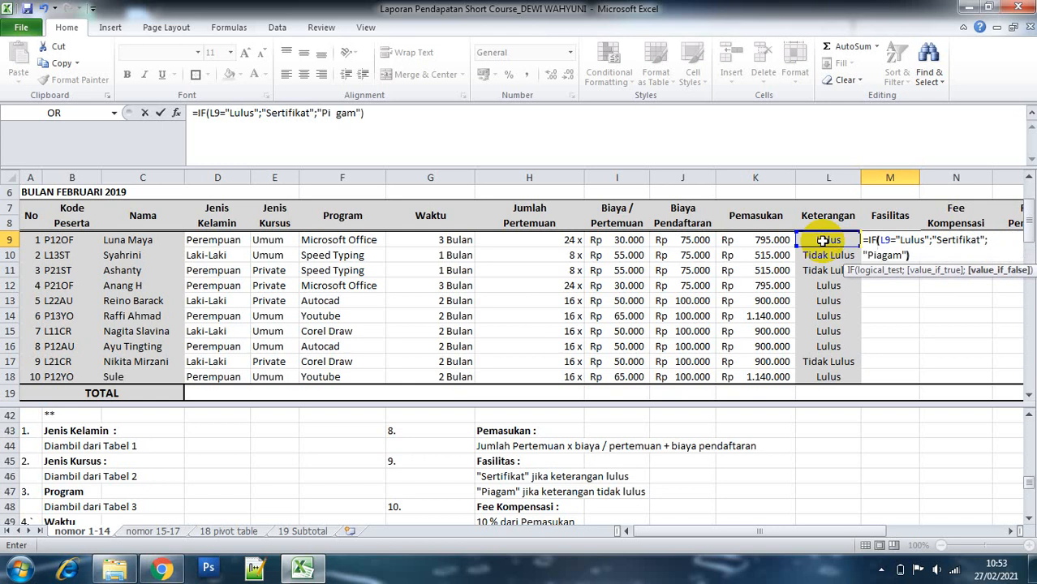
{"action": "type", "text": "\")"}
{"action": "key", "text": "Return"}
{"action": "key", "text": "Up"}
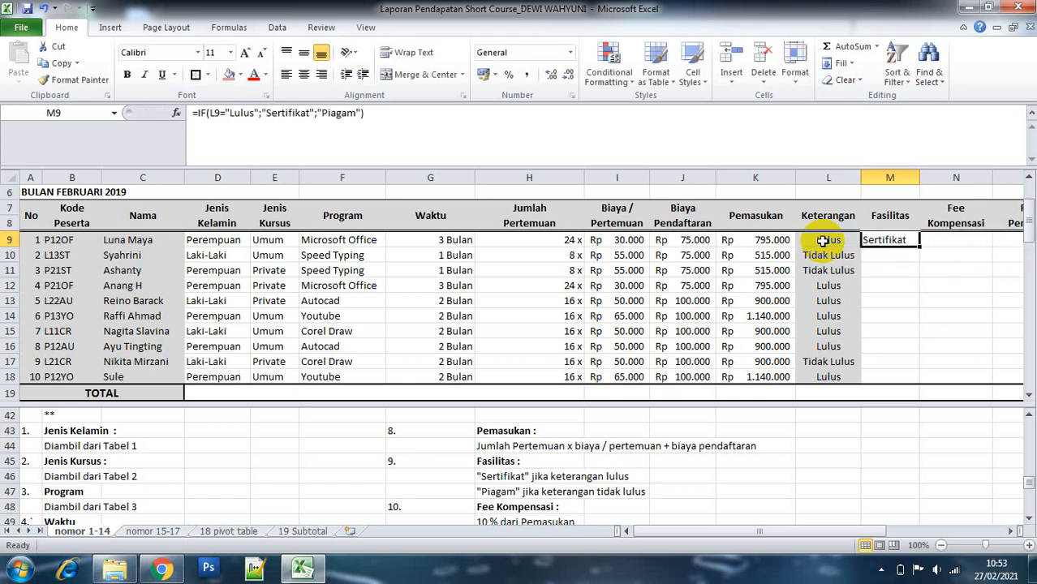
{"action": "left_click_drag", "start_coordinate": [918, 247], "coordinate": [913, 380]}
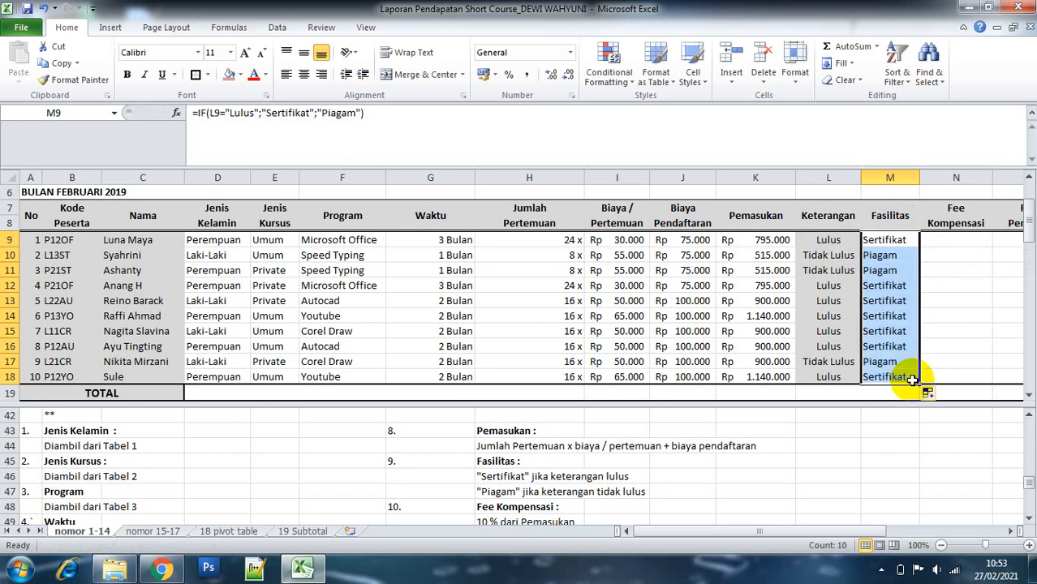
Check the Fasilitas results against Keterangan in rows 9 and 10, and read the Fee Kompensasi rule in the KETERANGAN notes.
{"action": "left_click", "coordinate": [834, 241]}
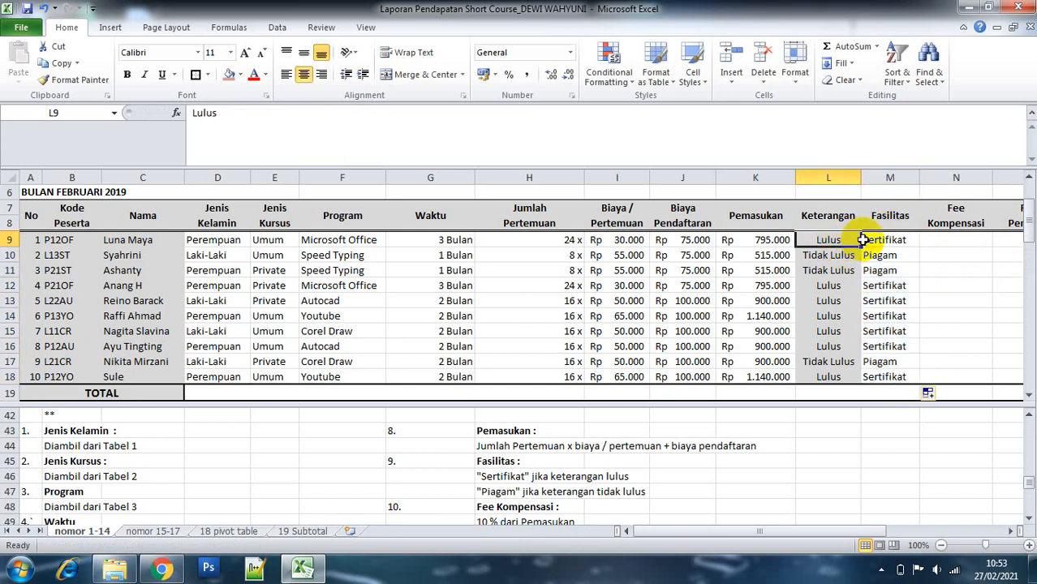
{"action": "left_click", "coordinate": [865, 240]}
{"action": "left_click", "coordinate": [845, 254]}
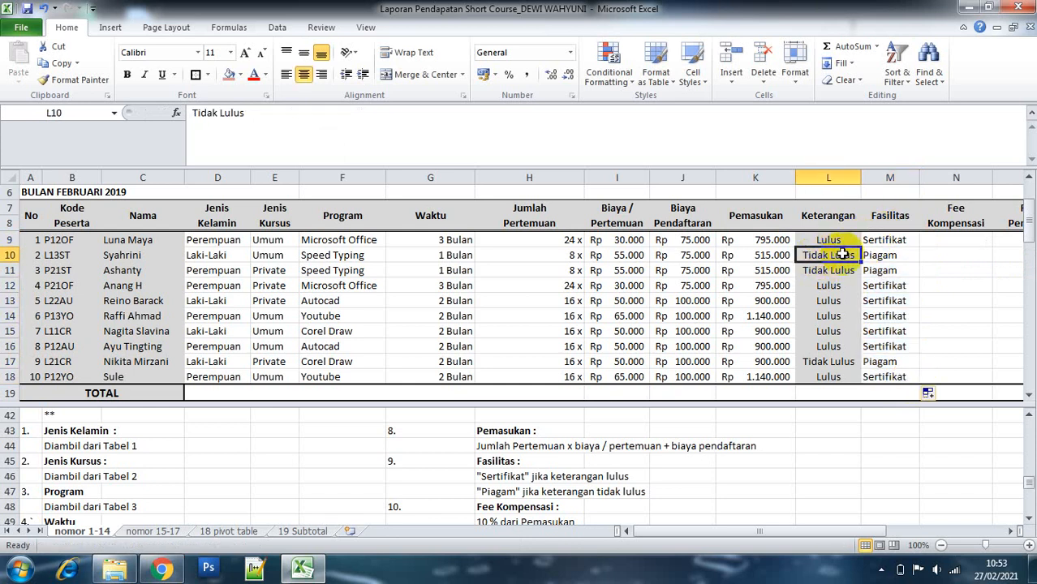
{"action": "left_click", "coordinate": [868, 255]}
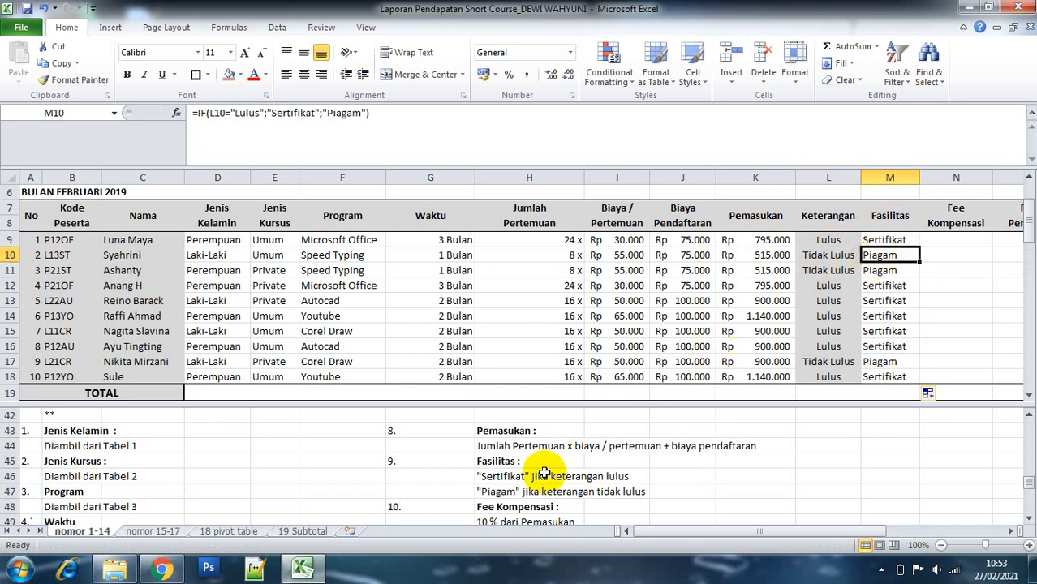
{"action": "left_click", "coordinate": [498, 507]}
{"action": "key", "text": "Down"}
{"action": "key", "text": "Down"}
{"action": "key", "text": "Down"}
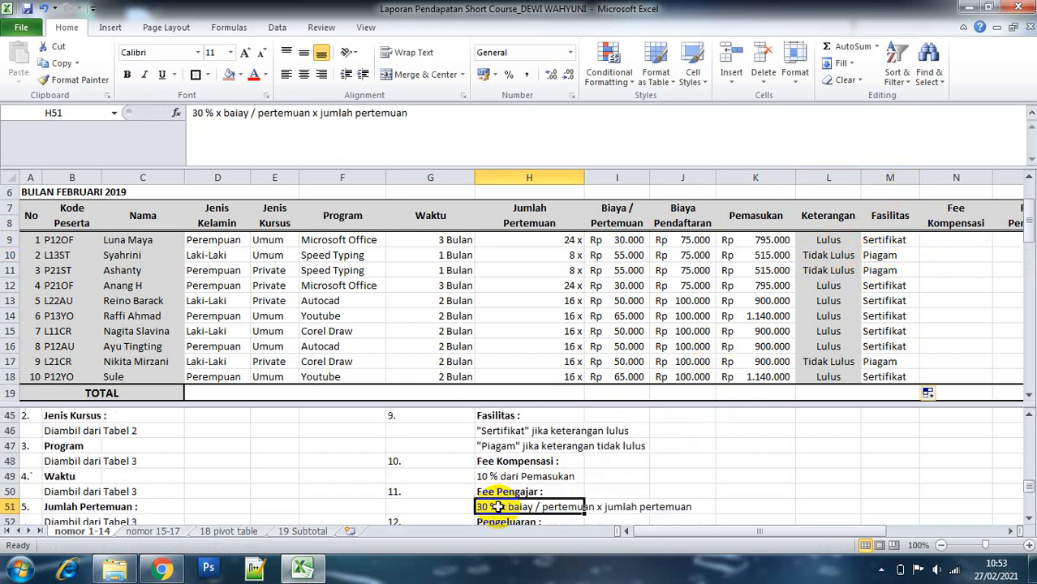
{"action": "key", "text": "Up"}
{"action": "key", "text": "Up"}
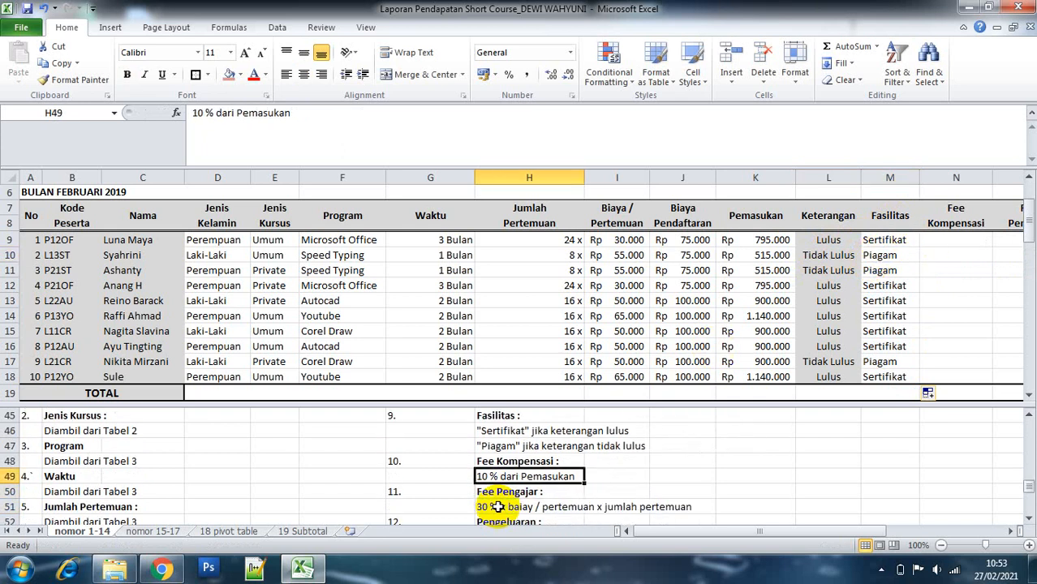
Enter the Fee Kompensasi formula =K9*10% in N9 and fill it down to N18.
{"action": "left_click", "coordinate": [961, 239]}
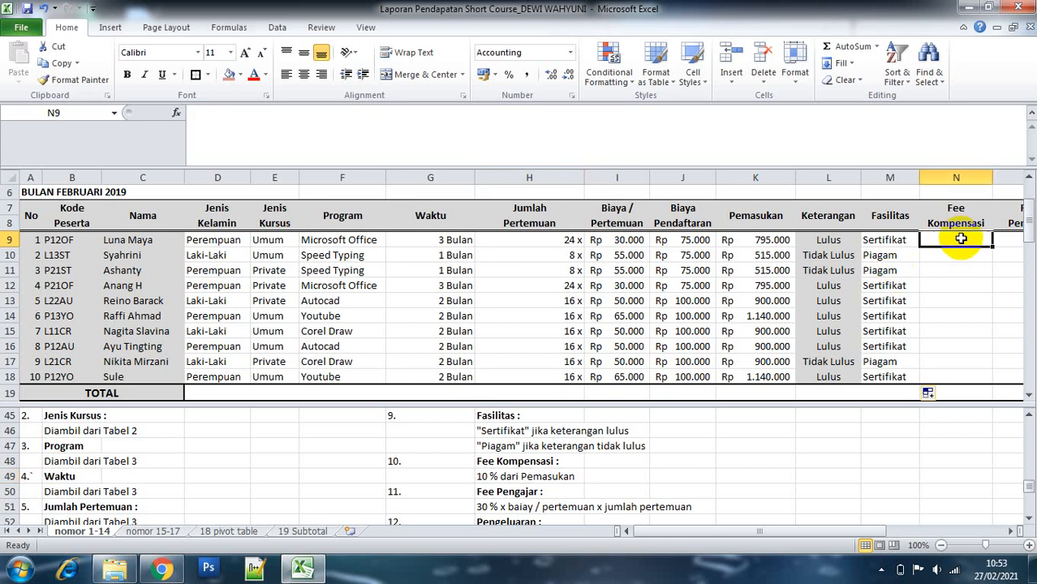
{"action": "type", "text": "="}
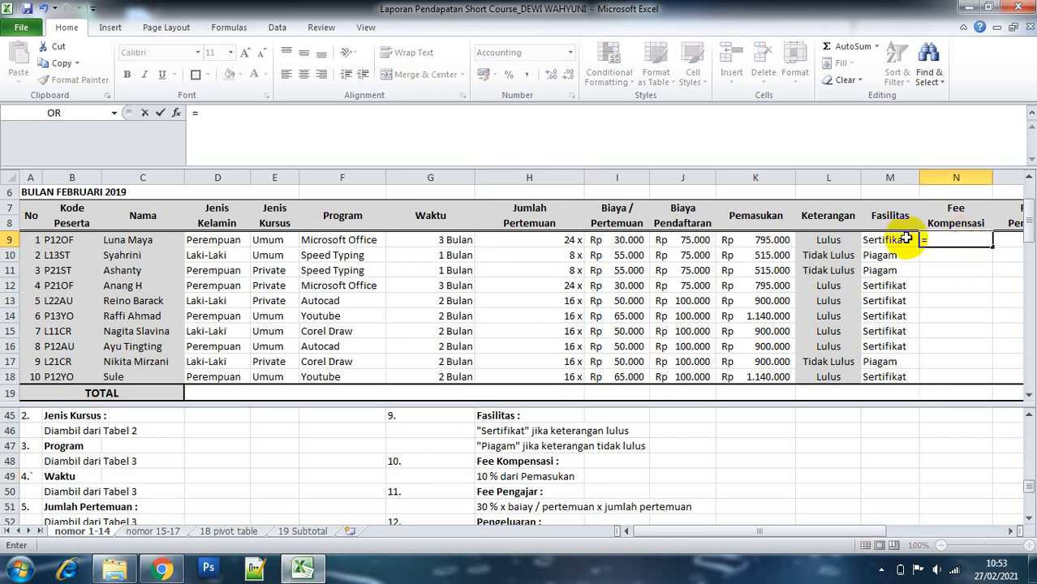
{"action": "left_click", "coordinate": [764, 241]}
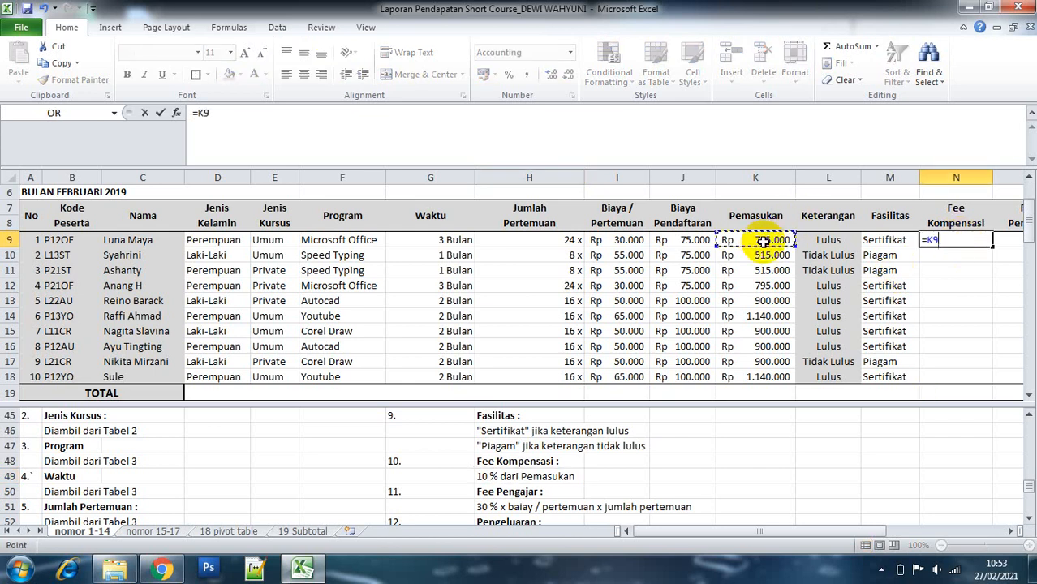
{"action": "type", "text": "*10%"}
{"action": "key", "text": "Return"}
{"action": "key", "text": "Up"}
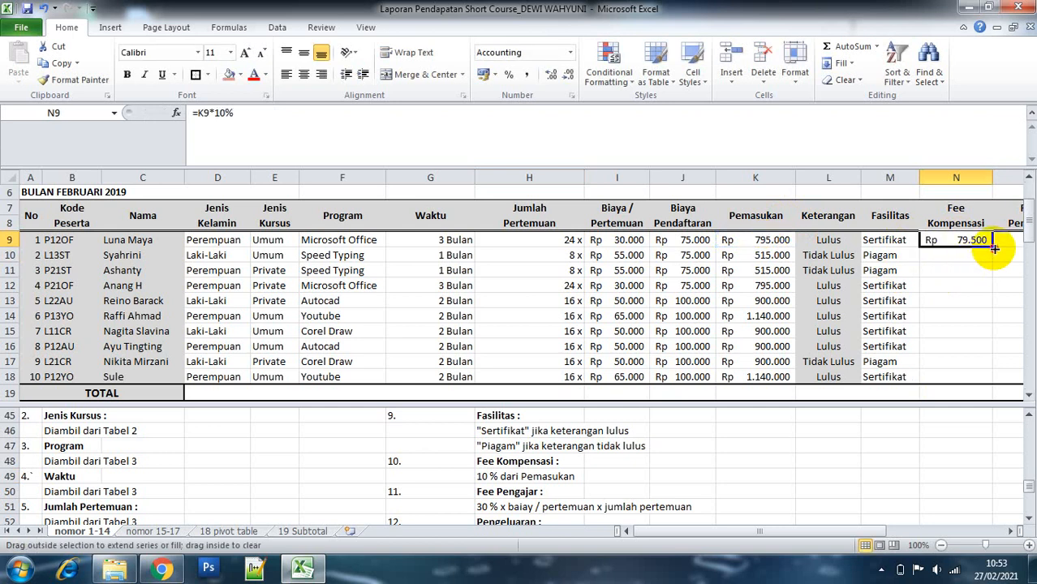
{"action": "left_click_drag", "start_coordinate": [989, 244], "coordinate": [968, 381]}
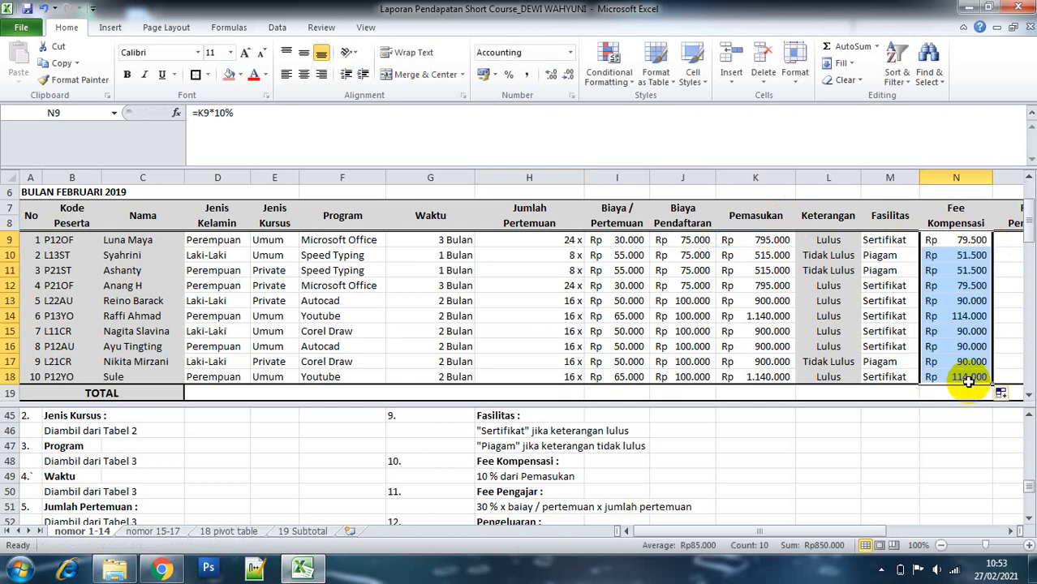
Read the Fee Pengajar rule in the KETERANGAN notes and select O9 under Fee Pengajar.
{"action": "left_click", "coordinate": [478, 493]}
{"action": "key", "text": "Down"}
{"action": "key", "text": "Down"}
{"action": "key", "text": "Down"}
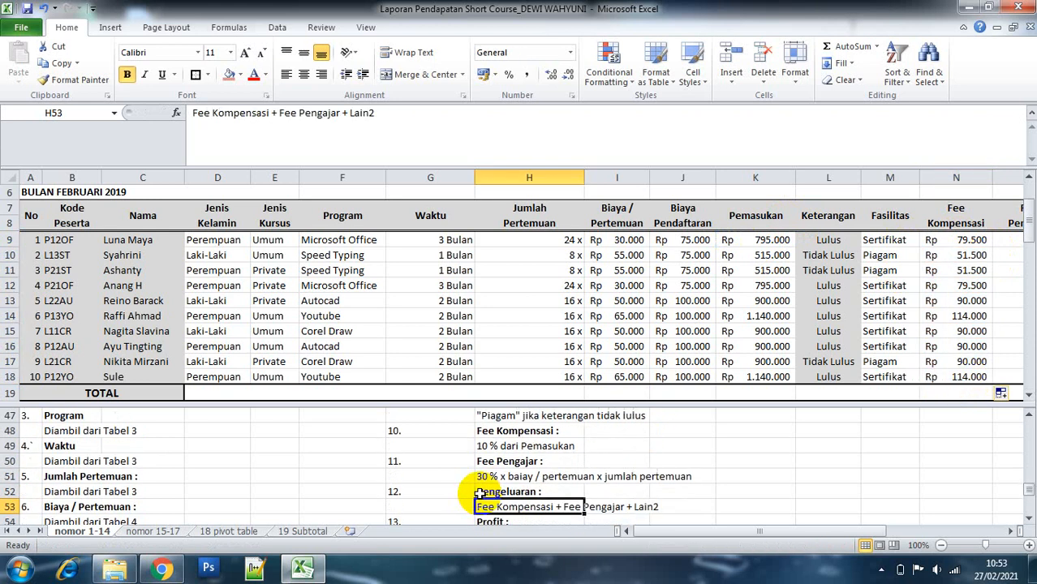
{"action": "key", "text": "Up"}
{"action": "key", "text": "Up"}
{"action": "left_click_drag", "start_coordinate": [836, 531], "coordinate": [927, 522]}
{"action": "left_click", "coordinate": [738, 238]}
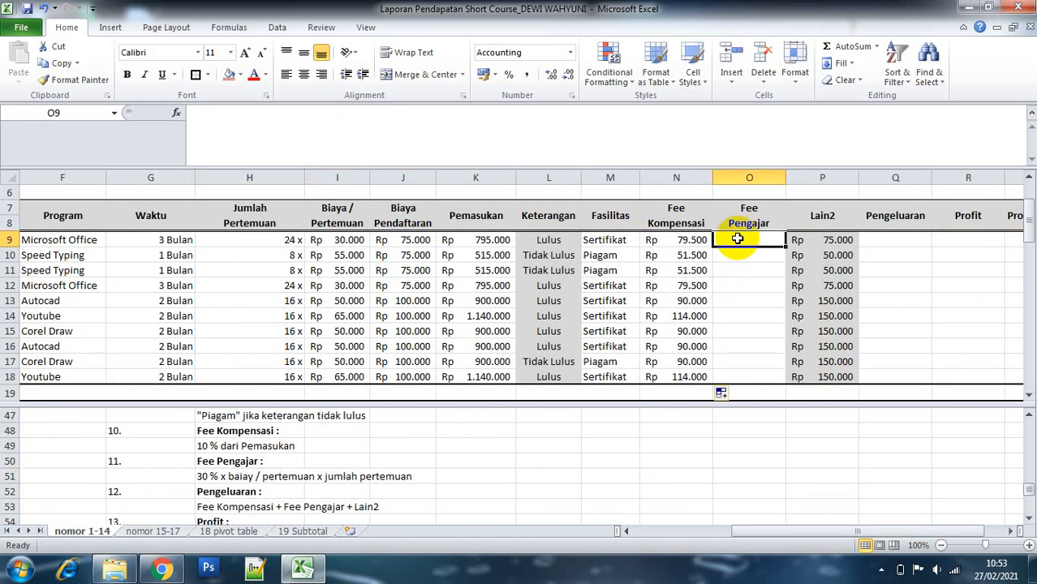
Correct the misspelled word "baiay" to "biaya" in the Fee Pengajar rule in H51.
{"action": "double_click", "coordinate": [244, 477]}
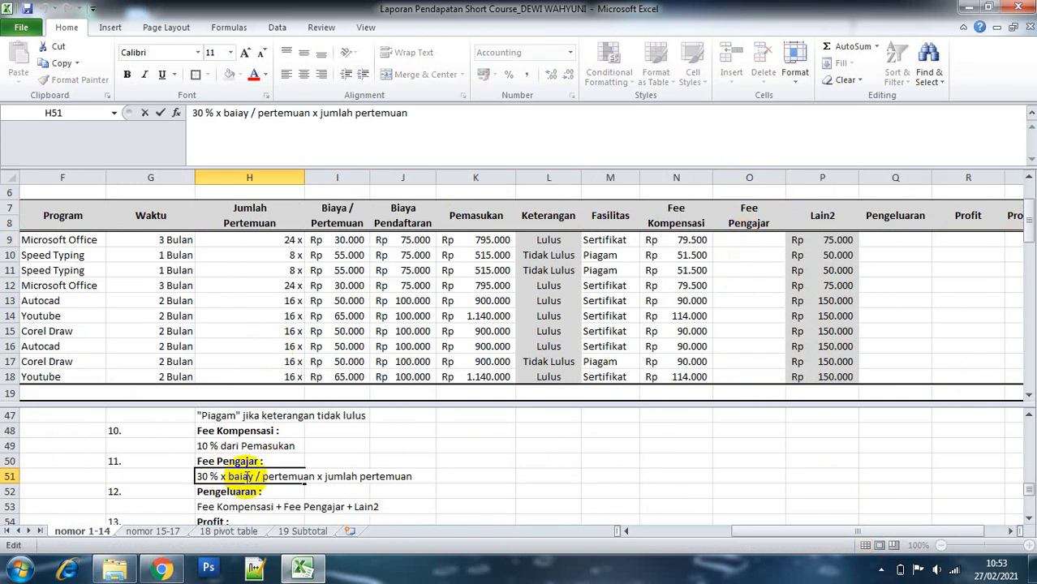
{"action": "key", "text": "BackSpace"}
{"action": "key", "text": "BackSpace"}
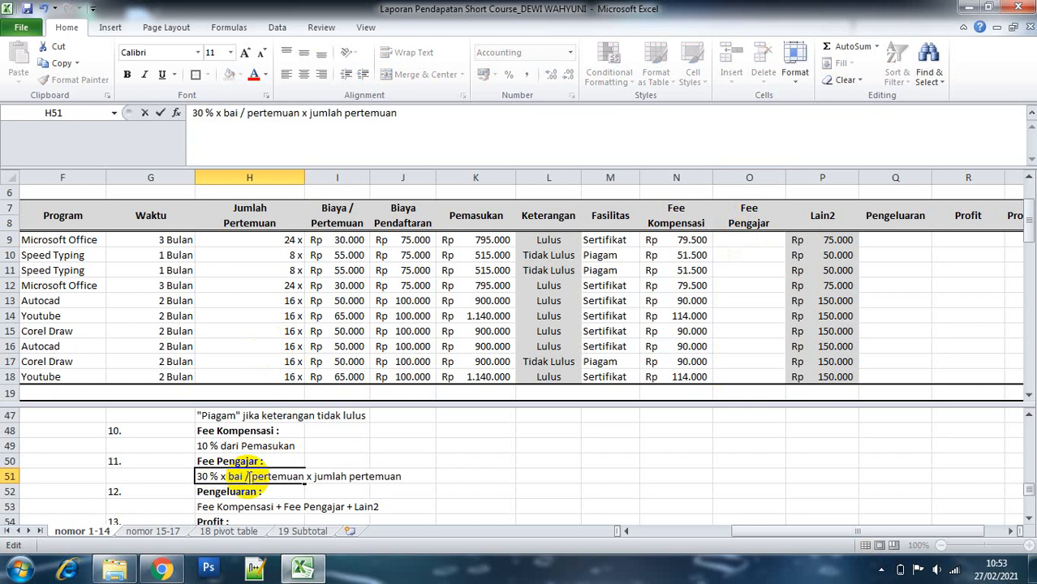
{"action": "key", "text": "BackSpace"}
{"action": "key", "text": "BackSpace"}
{"action": "type", "text": "iaya"}
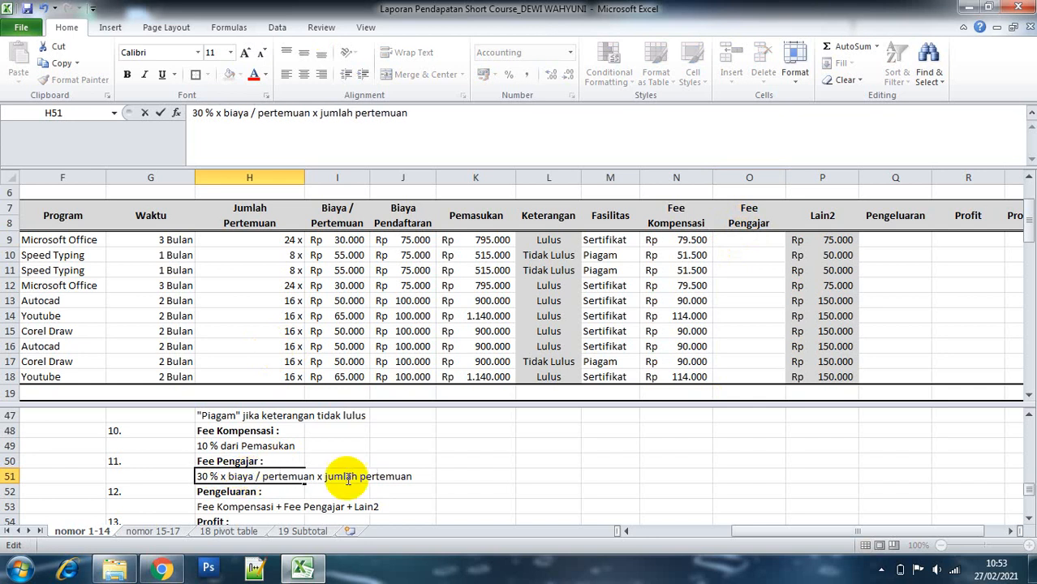
{"action": "left_click", "coordinate": [443, 444]}
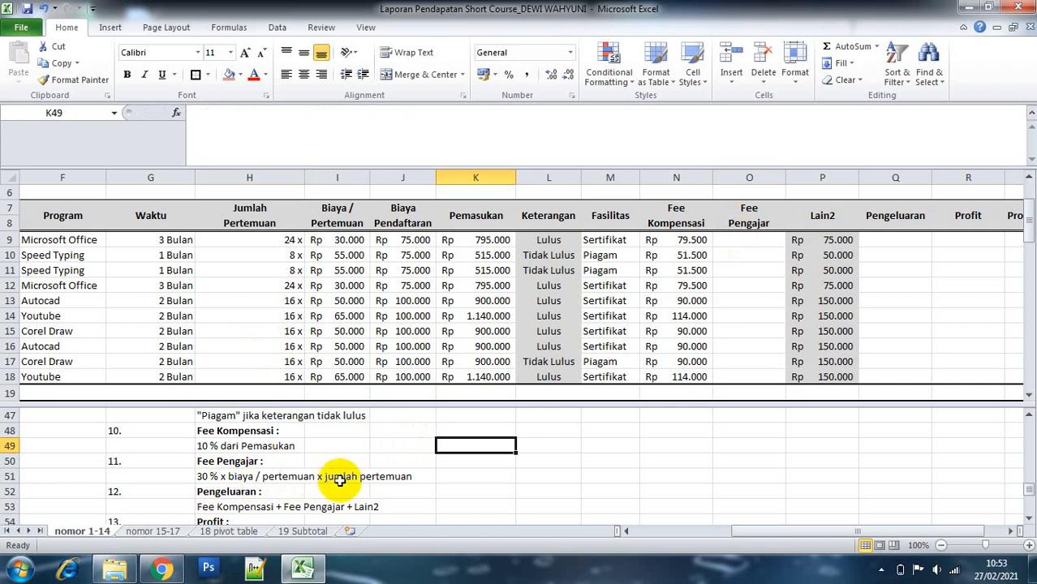
Enter the Fee Pengajar formula =(I9*30%)*H9 in O9 and fill it down to O18.
{"action": "left_click", "coordinate": [762, 240]}
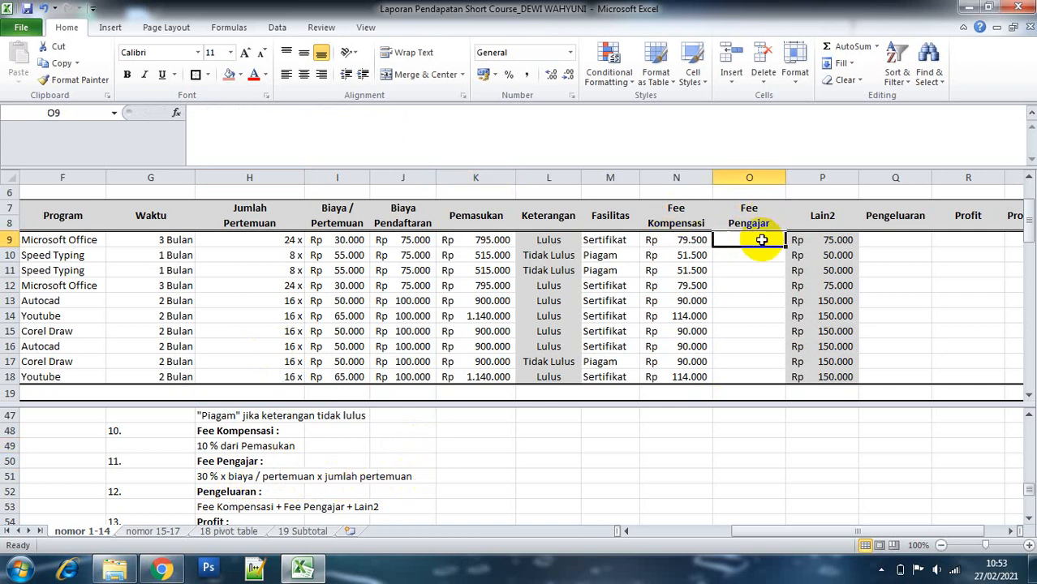
{"action": "type", "text": "="}
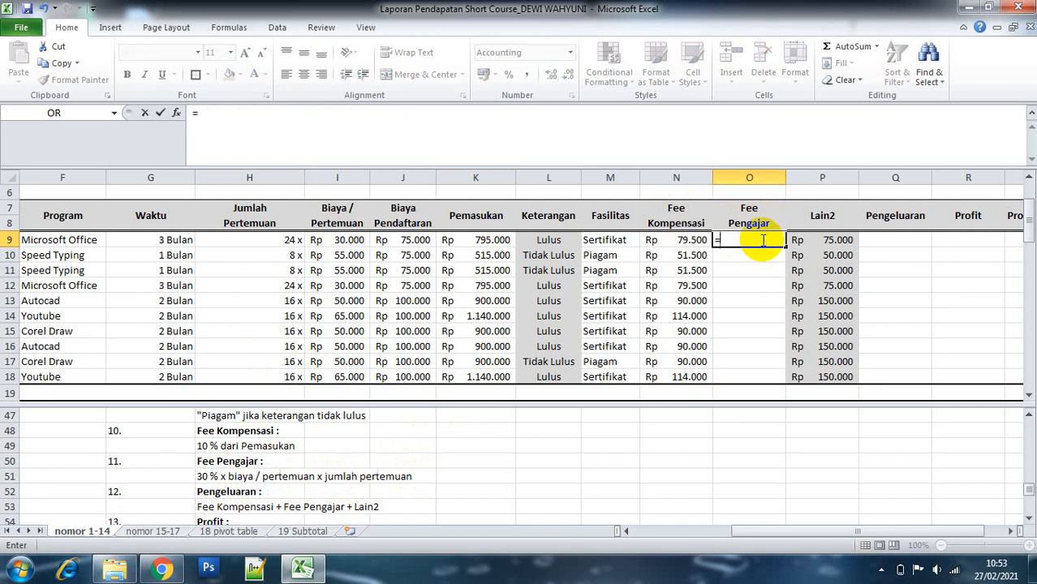
{"action": "type", "text": "("}
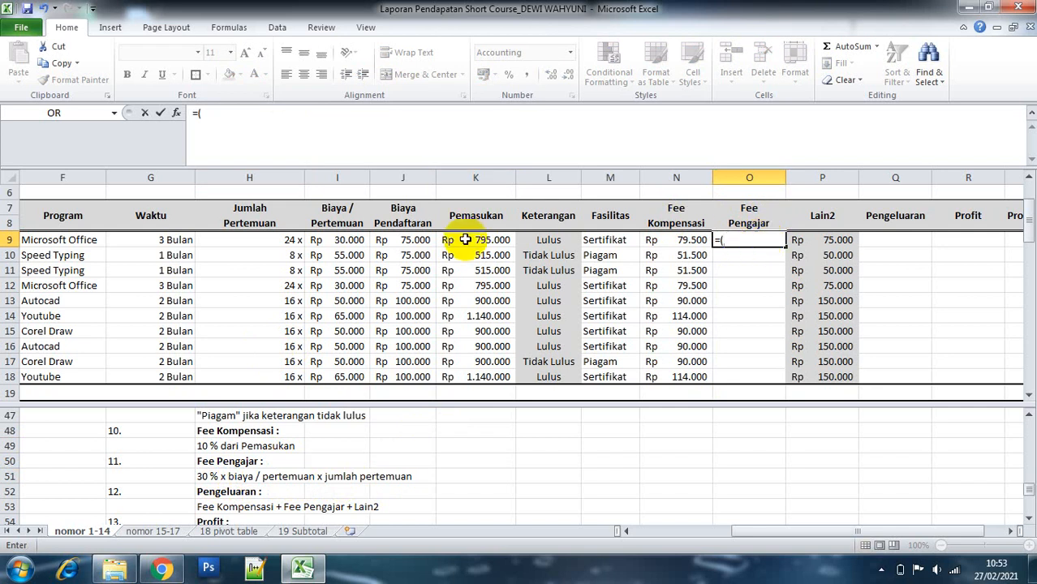
{"action": "left_click", "coordinate": [349, 241]}
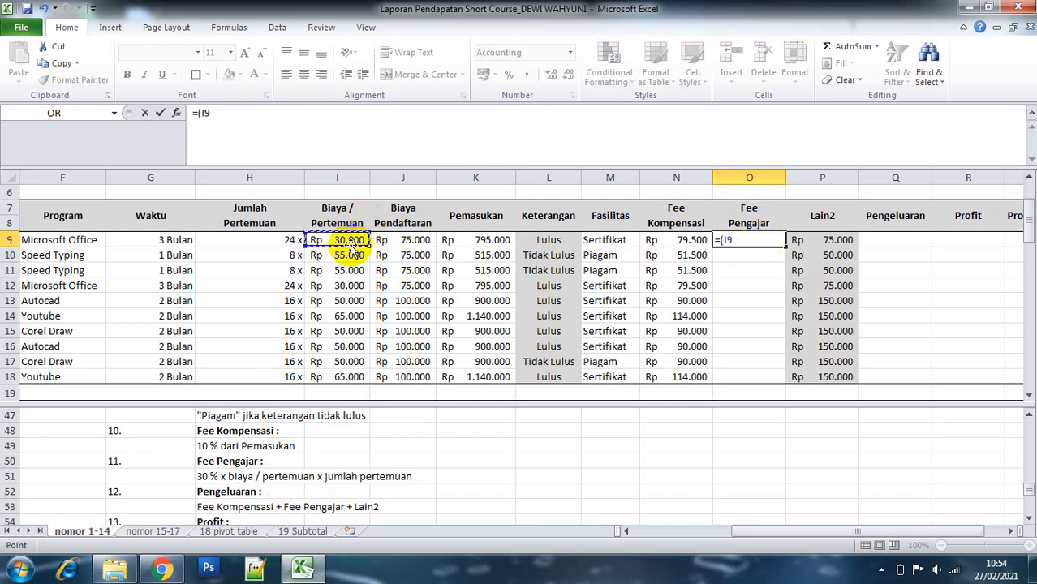
{"action": "type", "text": "*3"}
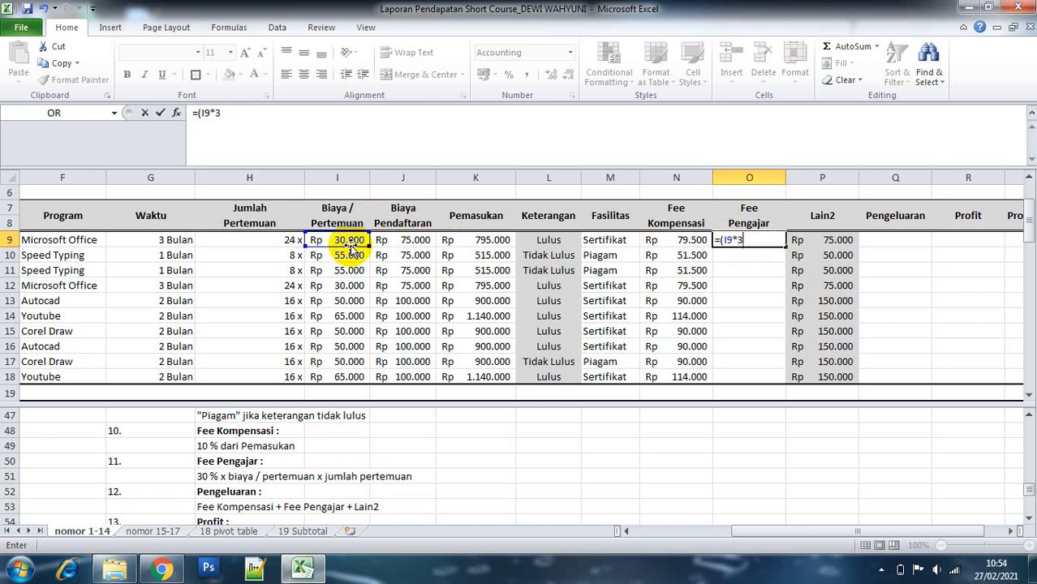
{"action": "type", "text": "0%)"}
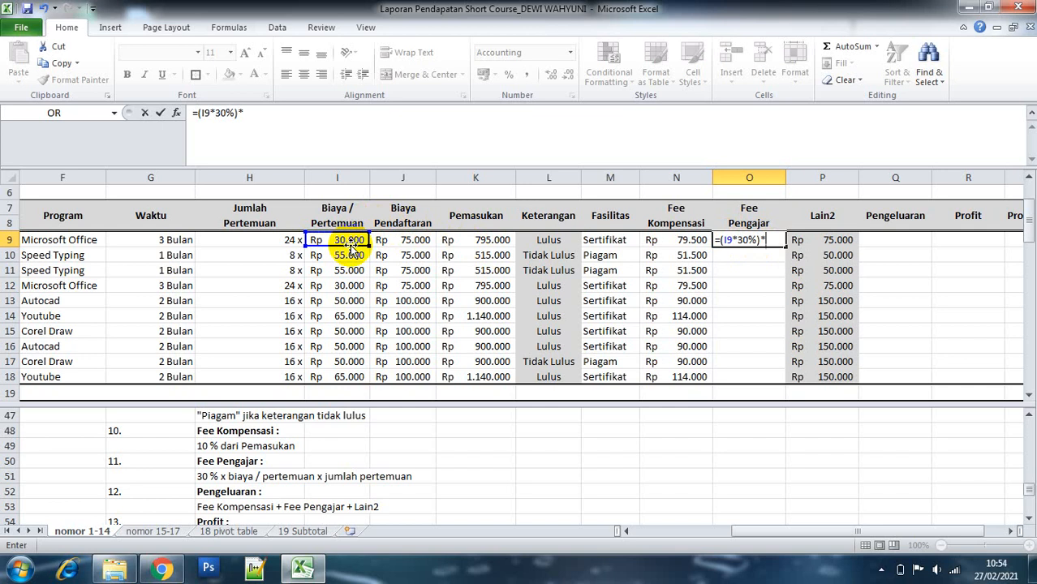
{"action": "type", "text": "*"}
{"action": "left_click", "coordinate": [268, 240]}
{"action": "key", "text": "Return"}
{"action": "key", "text": "Up"}
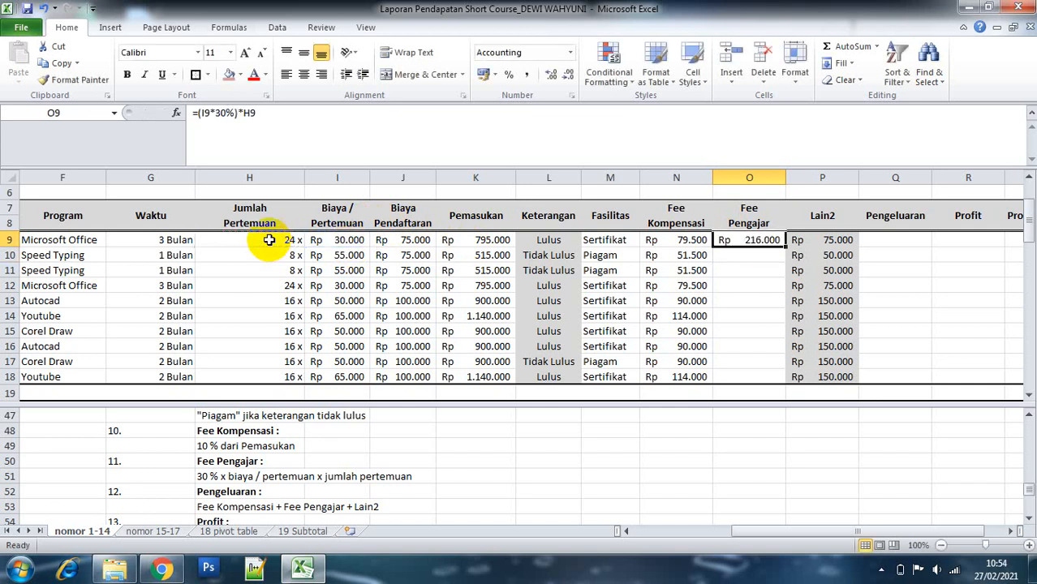
{"action": "left_click_drag", "start_coordinate": [785, 246], "coordinate": [751, 388]}
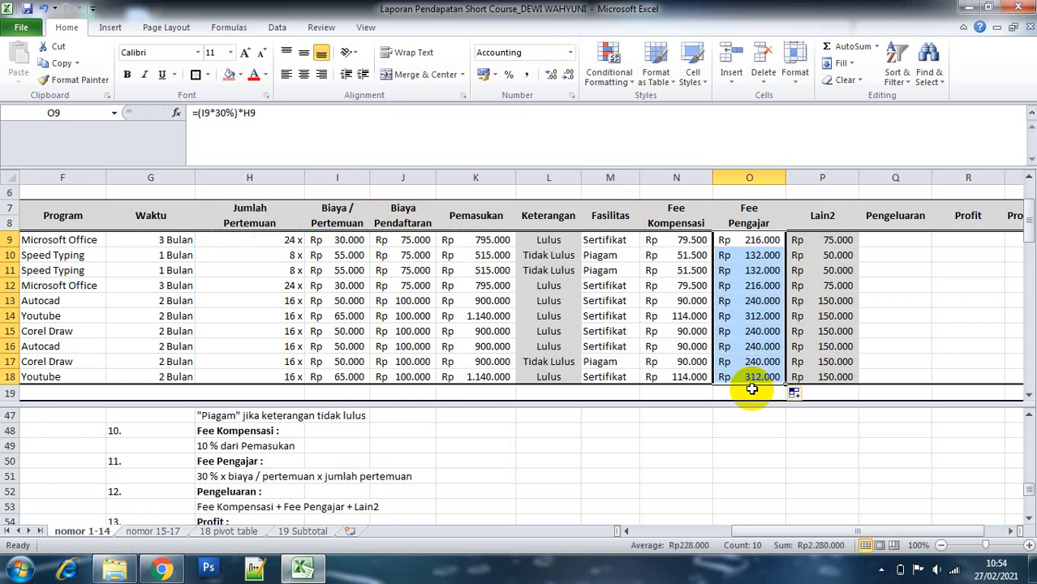
Check the Pengeluaran rule in H53 and enter the formula =SUM(N9:P9) in Q9.
{"action": "left_click", "coordinate": [895, 239]}
{"action": "left_click", "coordinate": [229, 505]}
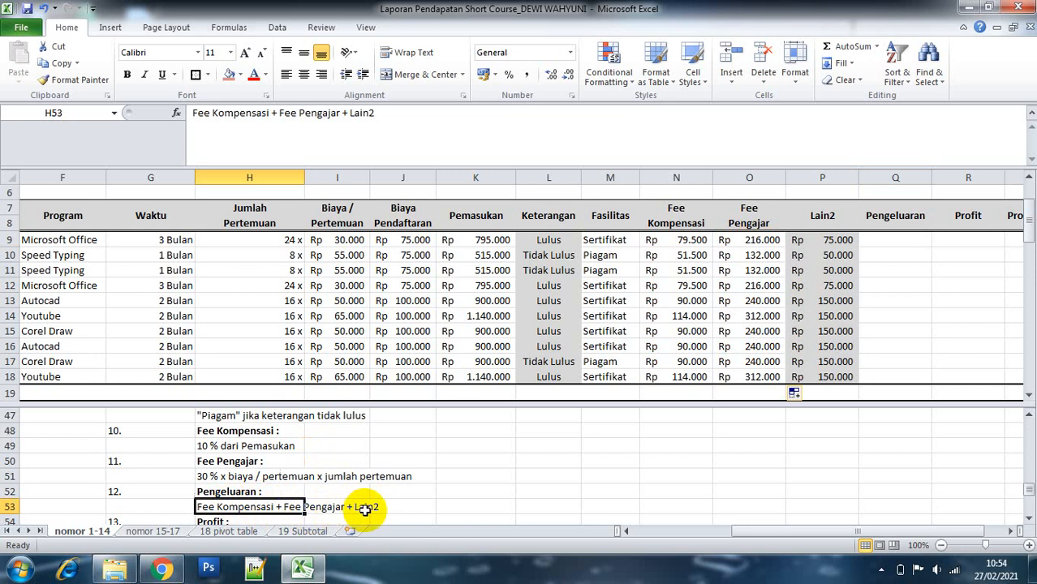
{"action": "left_click", "coordinate": [892, 237]}
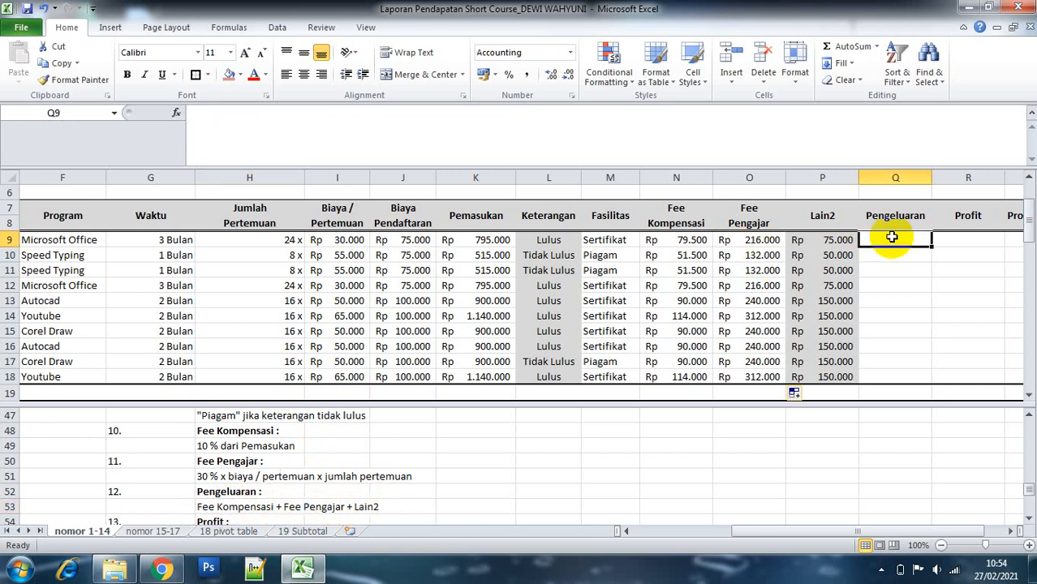
{"action": "type", "text": "="}
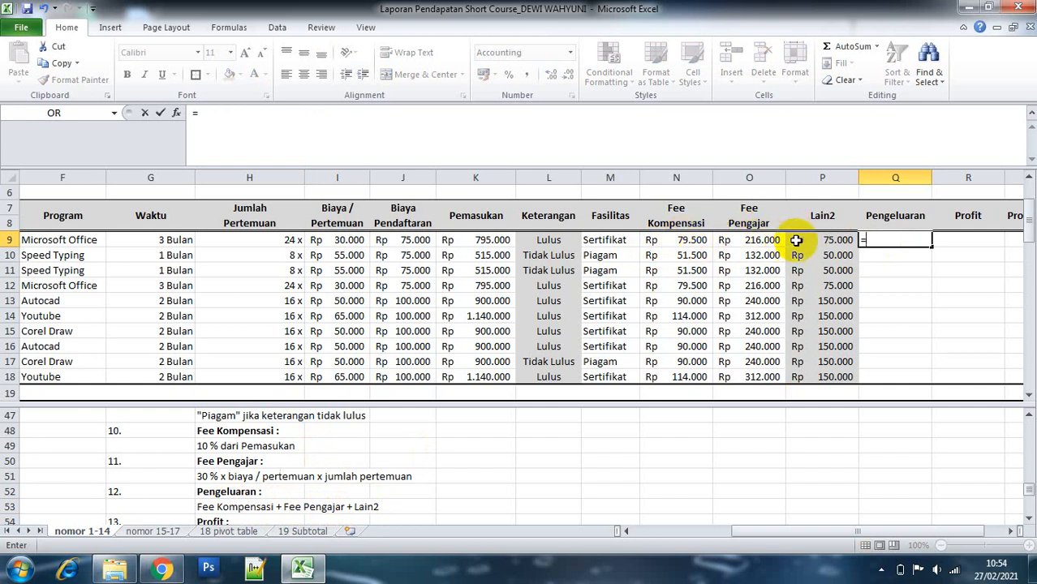
{"action": "type", "text": "su"}
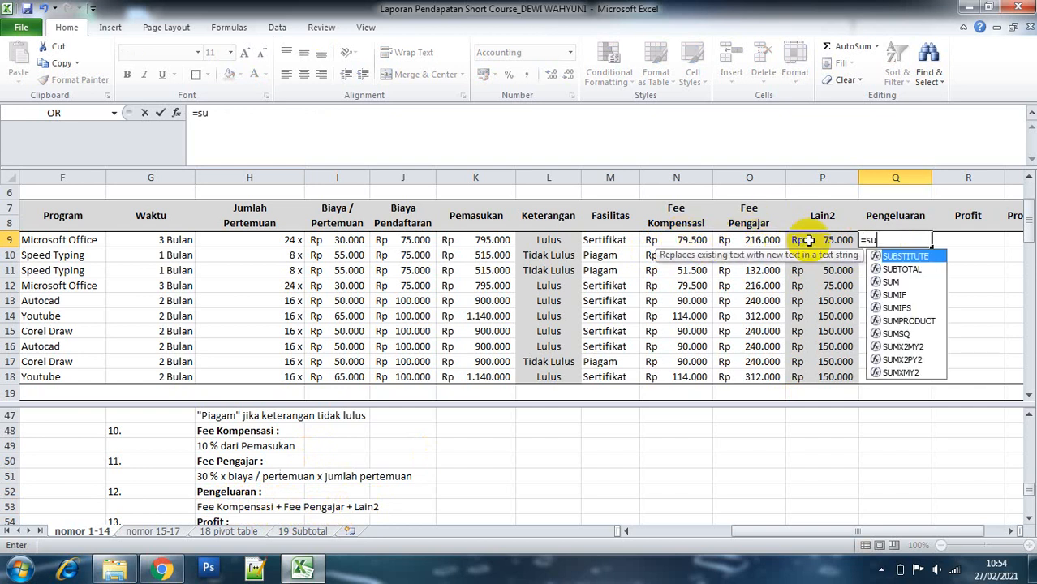
{"action": "type", "text": "m"}
{"action": "key", "text": "Tab"}
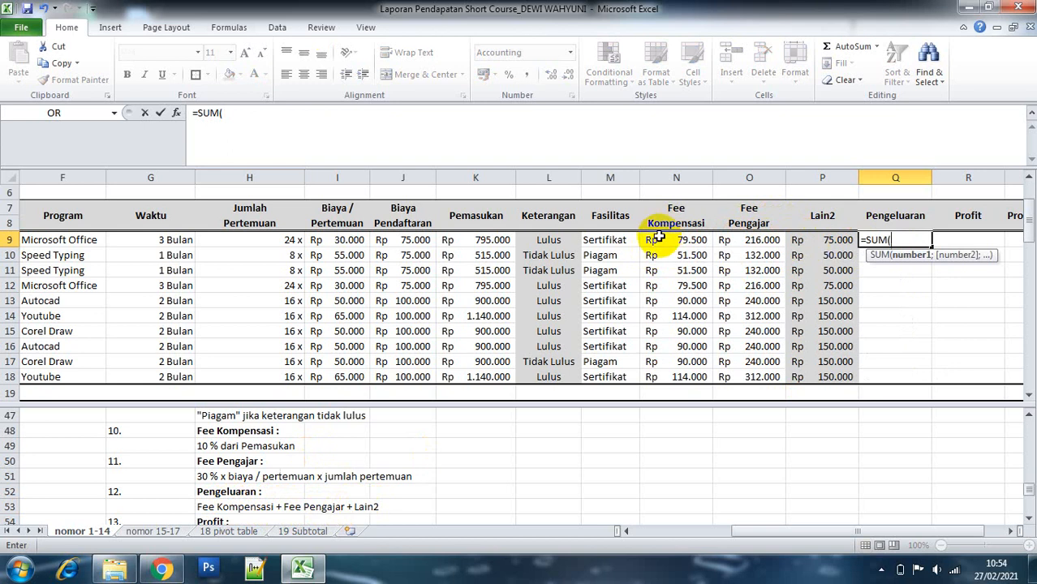
{"action": "left_click_drag", "start_coordinate": [655, 240], "coordinate": [827, 252]}
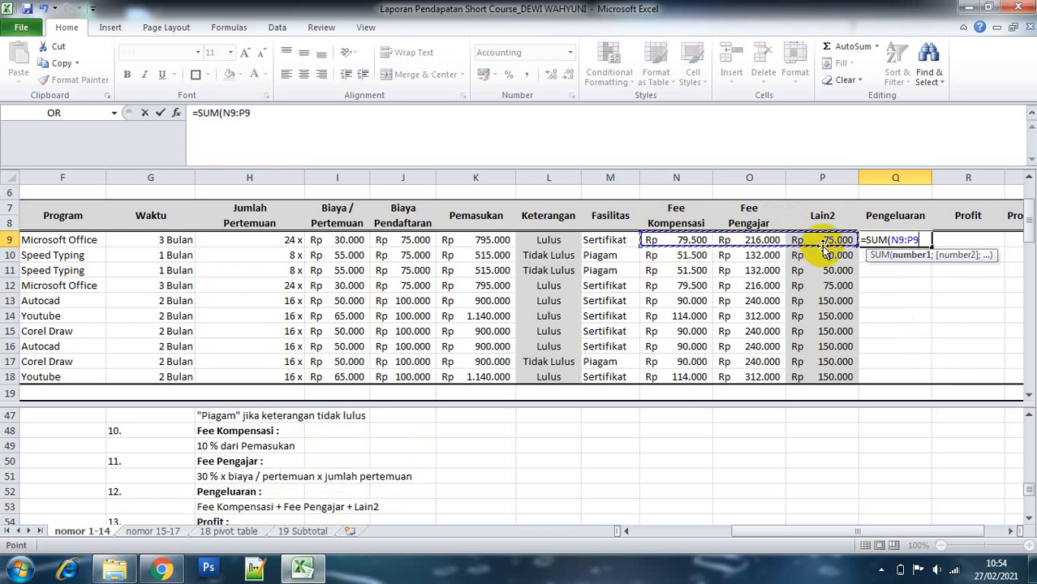
{"action": "type", "text": ")"}
{"action": "key", "text": "ctrl+Return"}
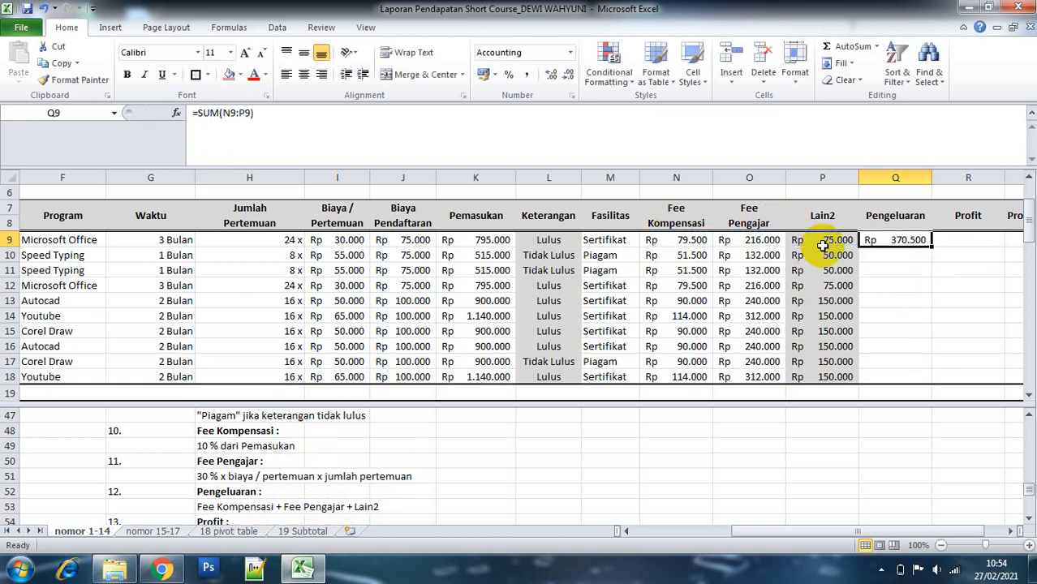
Fill the Pengeluaran formula from Q9 down to Q18.
{"action": "left_click", "coordinate": [935, 246]}
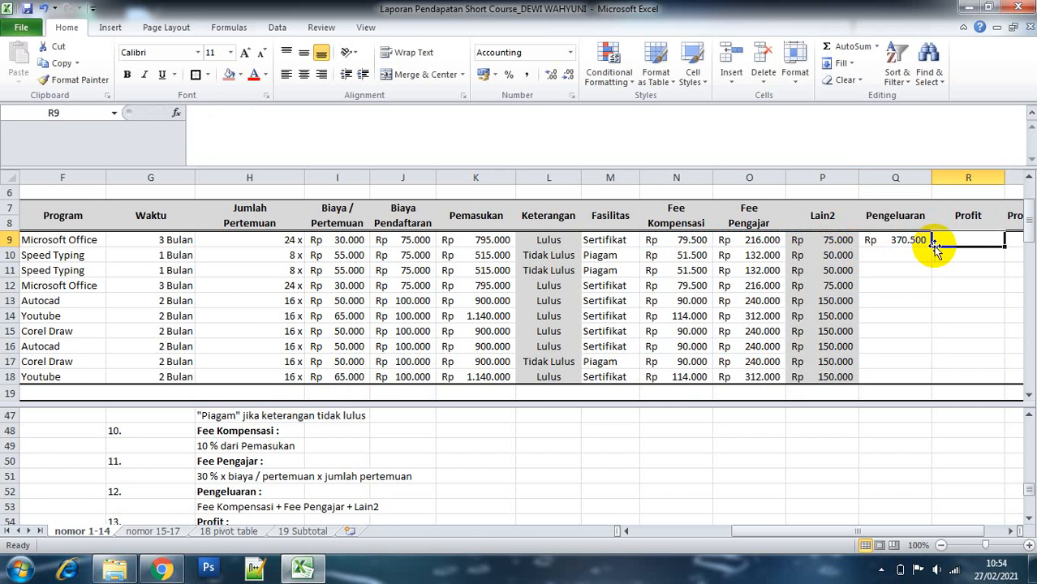
{"action": "left_click", "coordinate": [909, 238]}
{"action": "left_click_drag", "start_coordinate": [930, 247], "coordinate": [934, 386]}
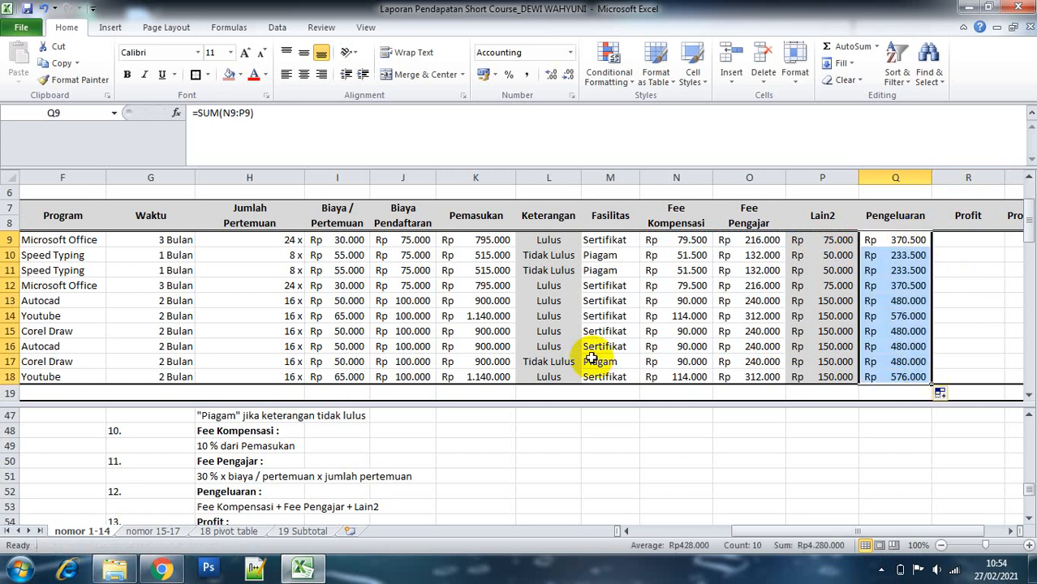
Review the Fee Kompensasi, Fee Pengajar and Pengeluaran formulas in row 9 against their rules in the KETERANGAN notes.
{"action": "left_click", "coordinate": [253, 506]}
{"action": "key", "text": "Down"}
{"action": "key", "text": "Down"}
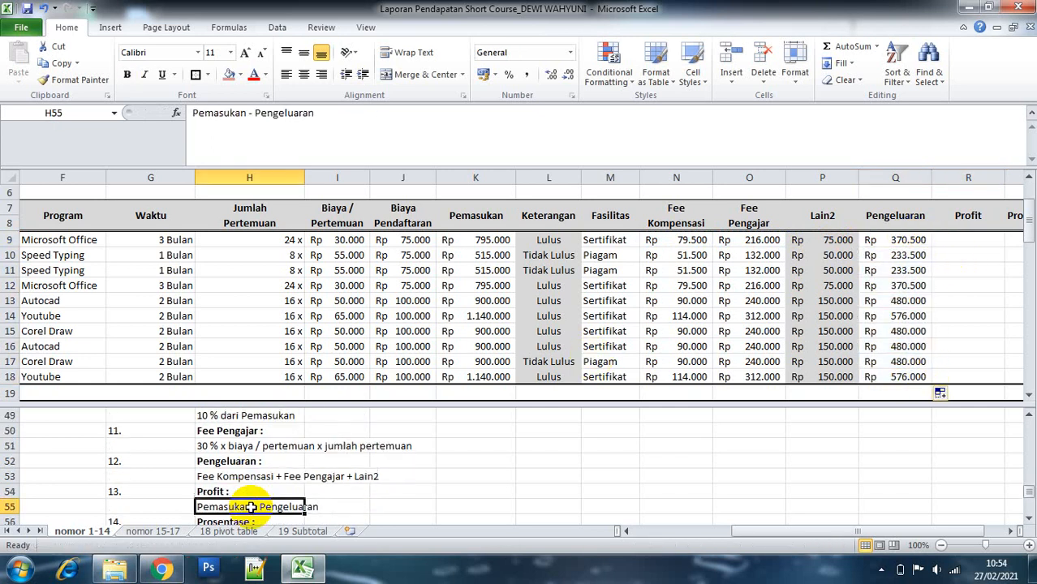
{"action": "key", "text": "Up"}
{"action": "key", "text": "Up"}
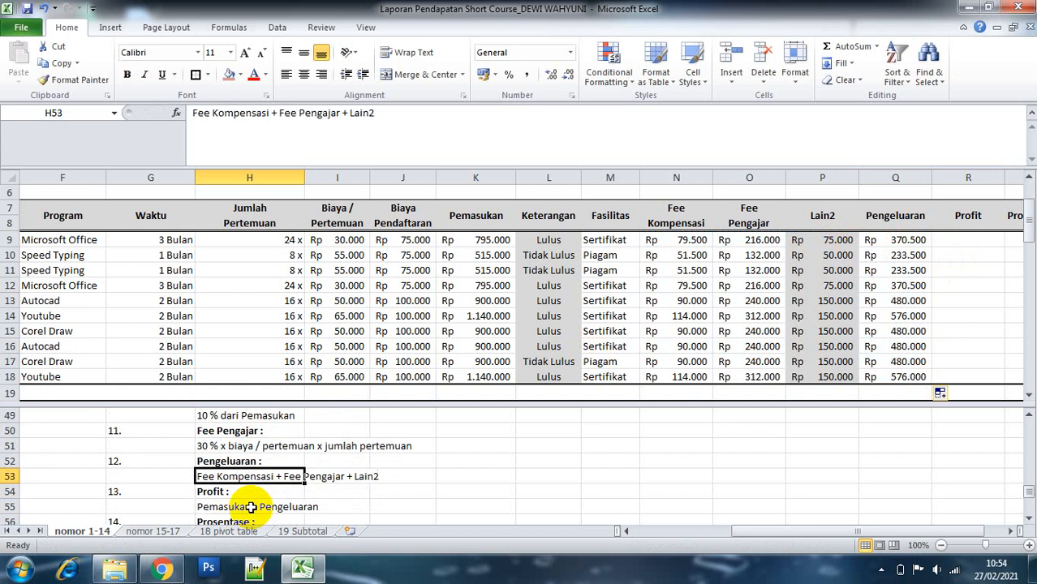
{"action": "key", "text": "Up"}
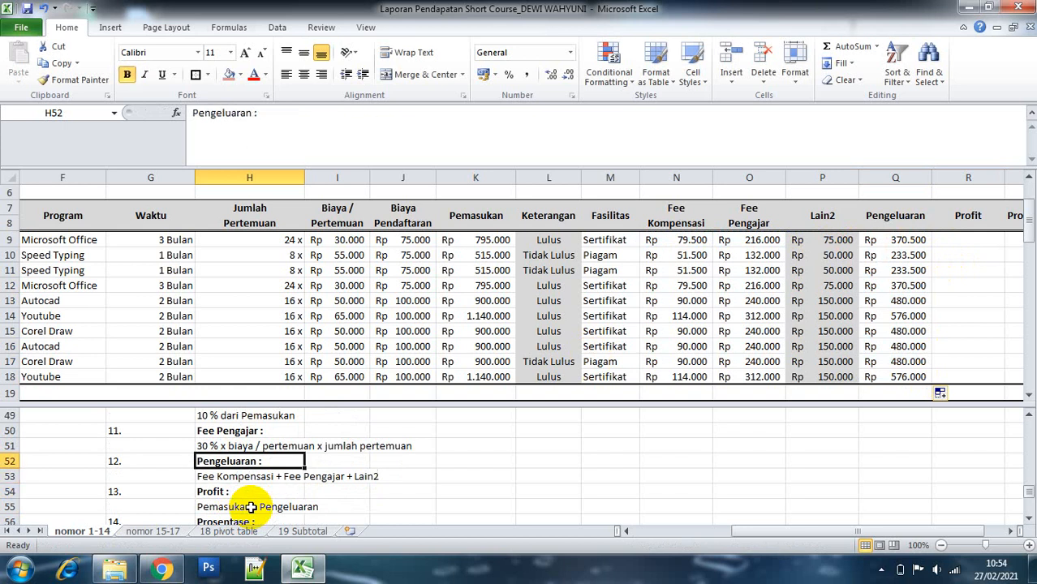
{"action": "key", "text": "Down"}
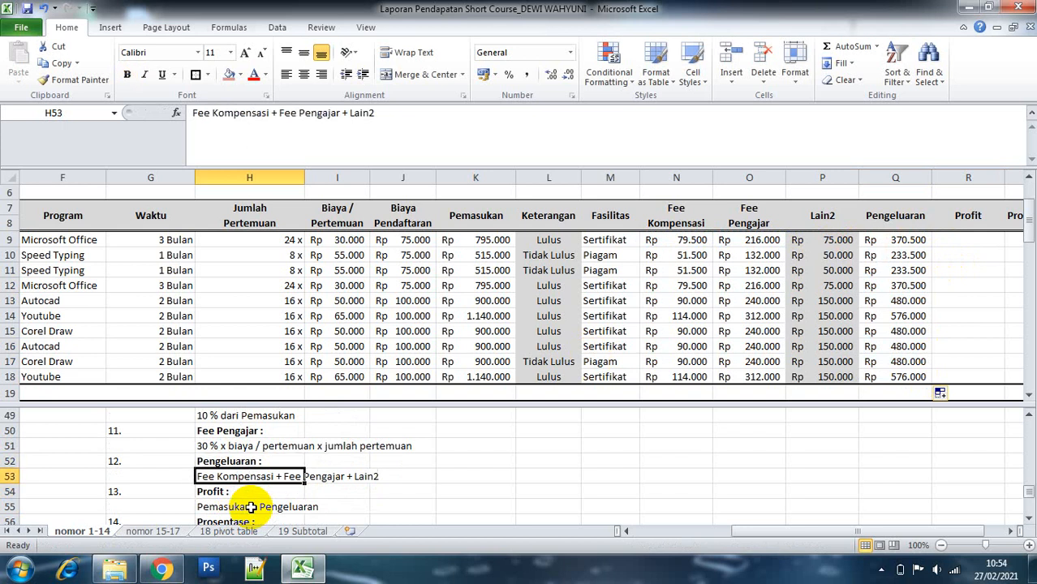
{"action": "key", "text": "Up"}
{"action": "key", "text": "Up"}
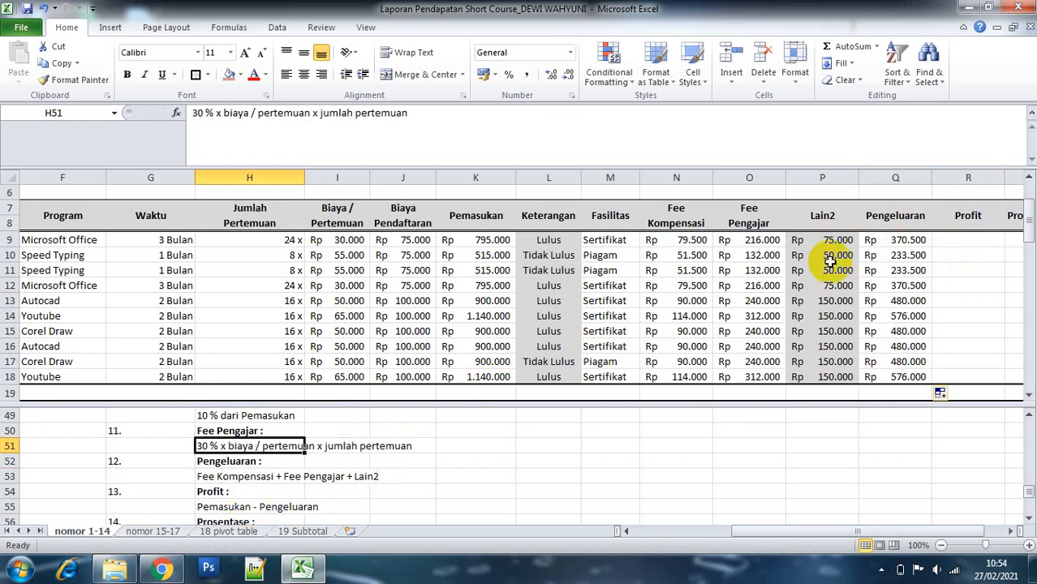
{"action": "left_click", "coordinate": [776, 240]}
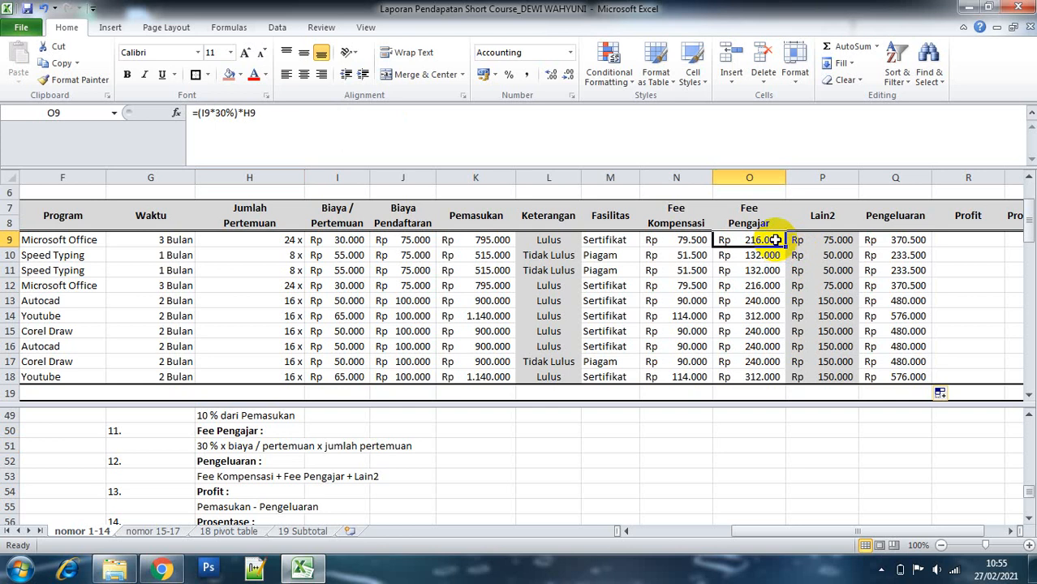
{"action": "left_click", "coordinate": [676, 240]}
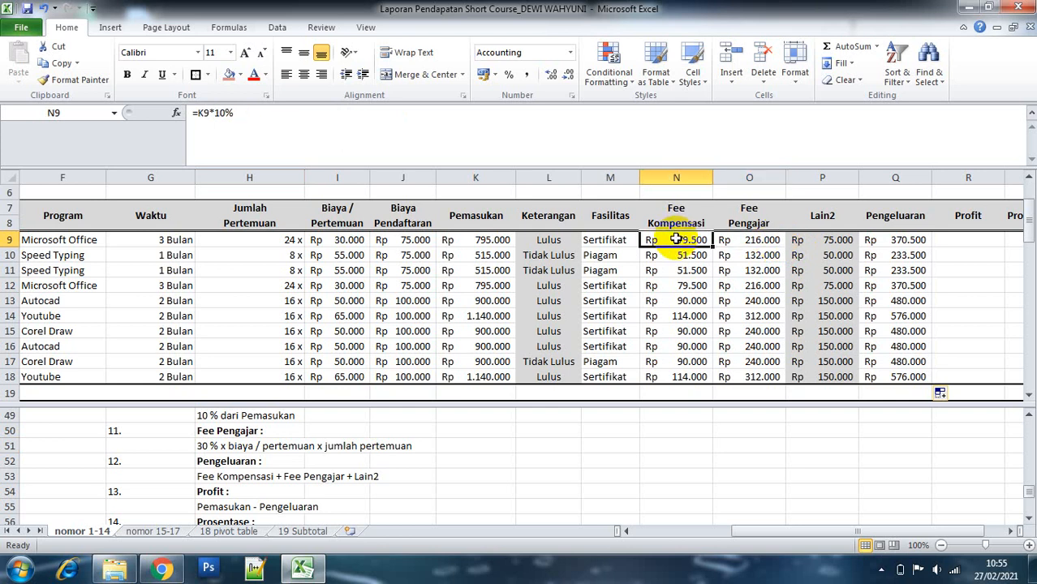
{"action": "left_click", "coordinate": [745, 240]}
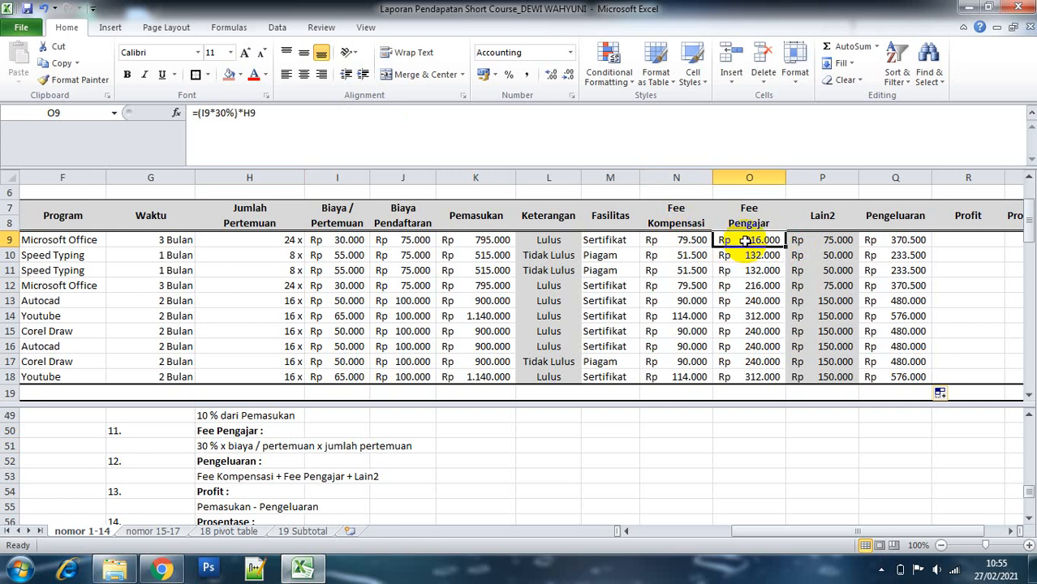
{"action": "left_click", "coordinate": [898, 239]}
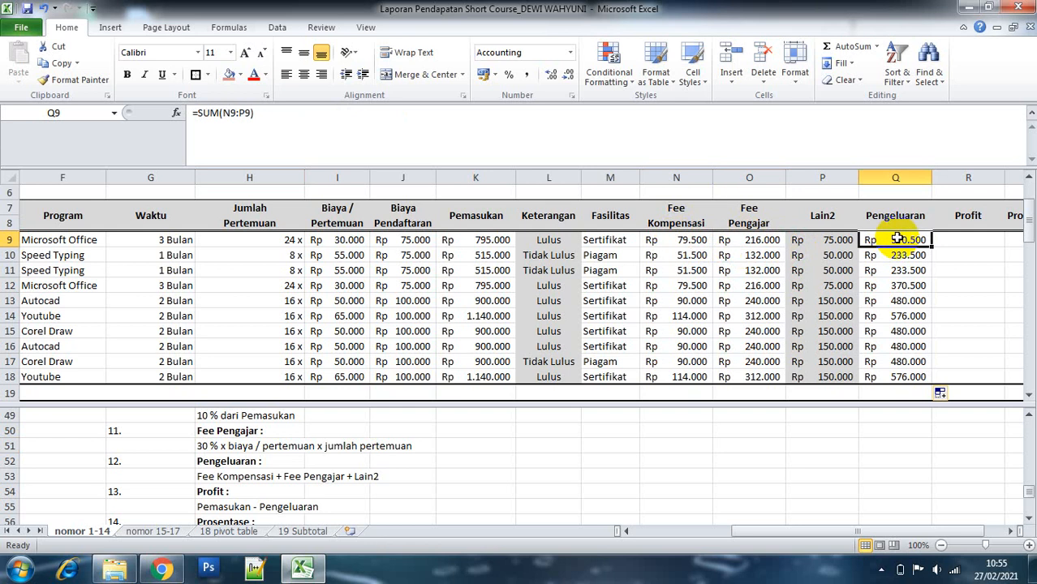
Read the Profit rule in H55 of the KETERANGAN notes for the empty Profit column.
{"action": "left_click", "coordinate": [941, 245]}
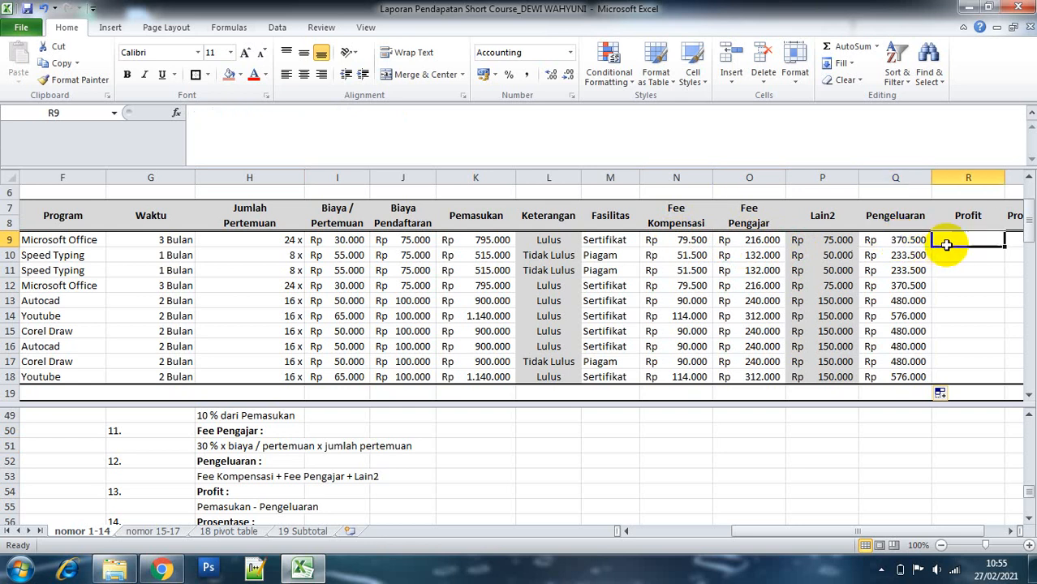
{"action": "key", "text": "Down"}
{"action": "key", "text": "Down"}
{"action": "left_click", "coordinate": [232, 505]}
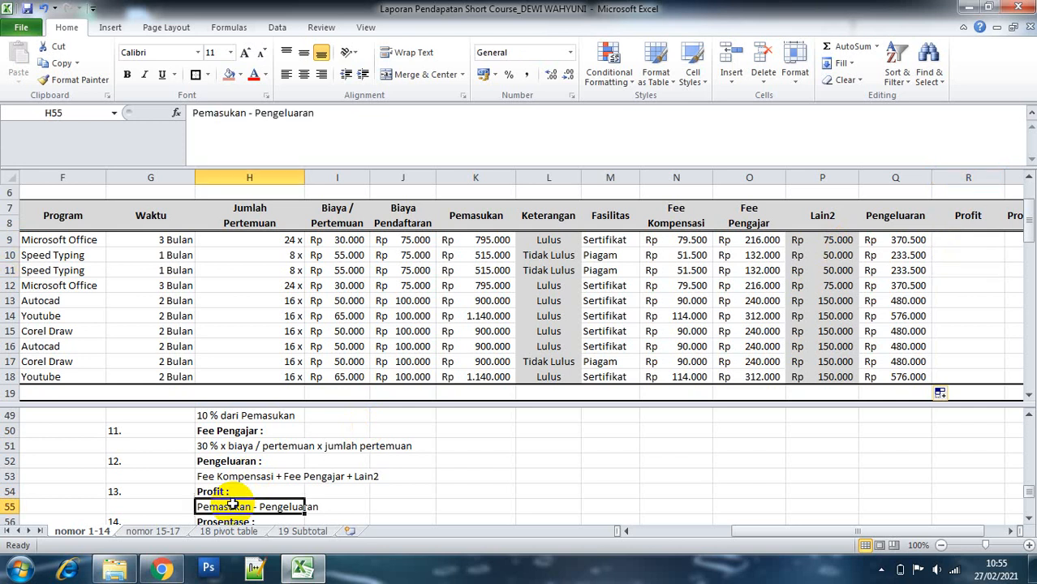
{"action": "key", "text": "Down"}
{"action": "key", "text": "Up"}
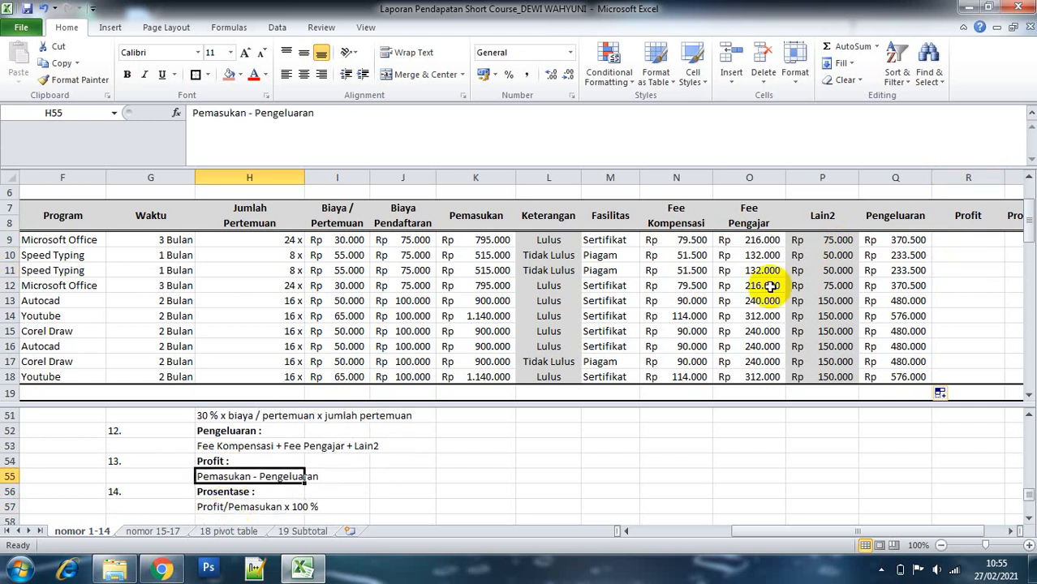
Enter the Profit formula =K9-Q9 in R9 and fill it down to R18.
{"action": "left_click", "coordinate": [980, 237]}
{"action": "type", "text": "="}
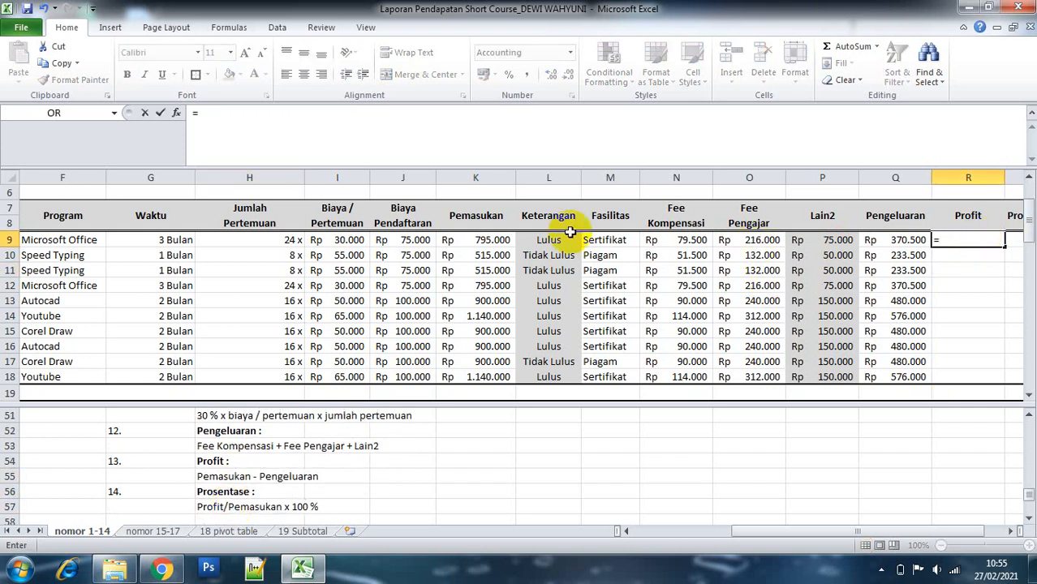
{"action": "left_click", "coordinate": [470, 237]}
{"action": "type", "text": "-"}
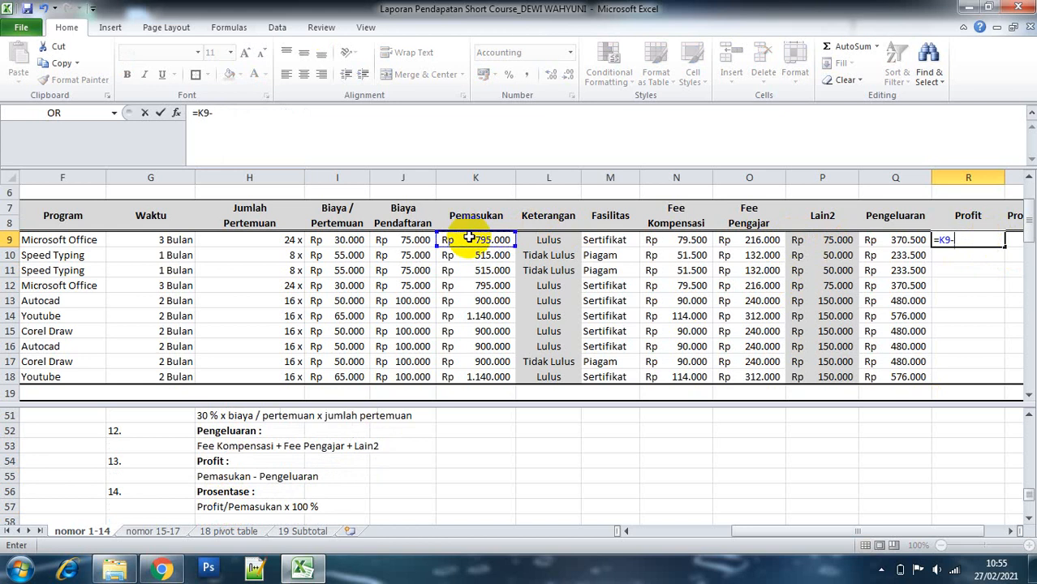
{"action": "left_click", "coordinate": [892, 244]}
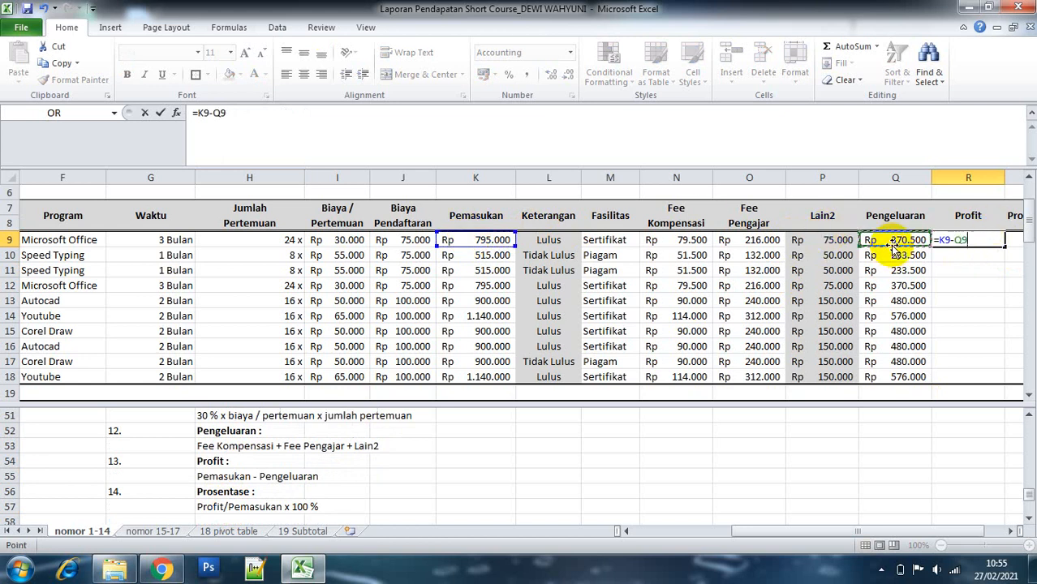
{"action": "key", "text": "Return"}
{"action": "left_click", "coordinate": [958, 240]}
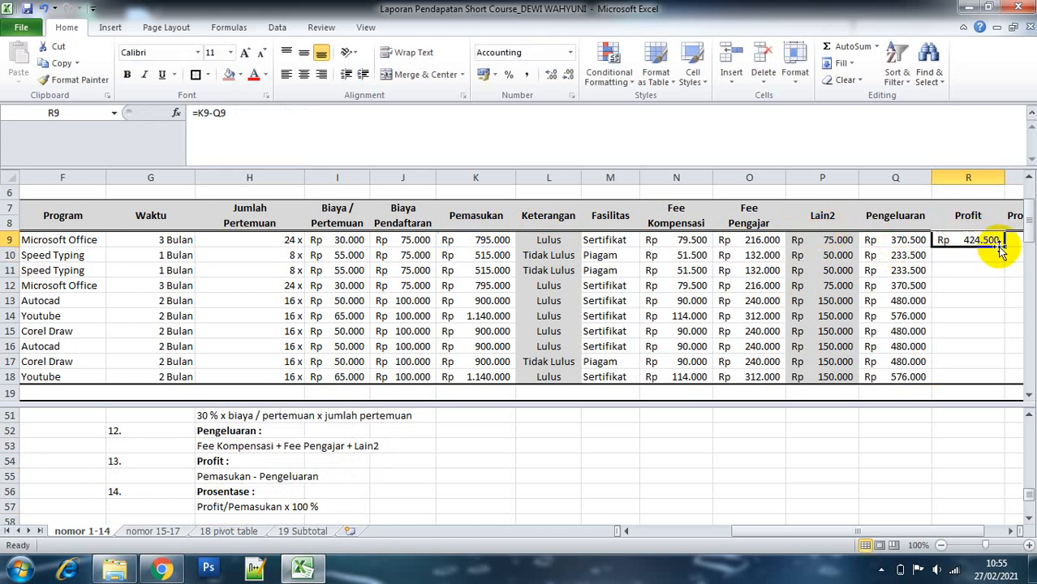
{"action": "left_click_drag", "start_coordinate": [1005, 247], "coordinate": [966, 388]}
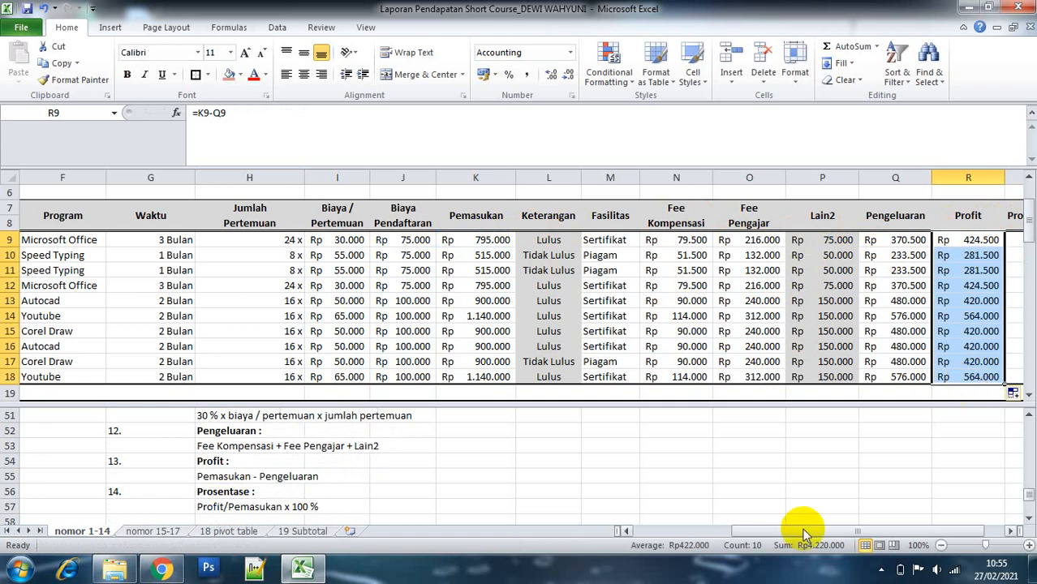
Read the Prosentase rule in H57 of the KETERANGAN notes alongside the empty Prosentase column.
{"action": "left_click_drag", "start_coordinate": [762, 524], "coordinate": [812, 523]}
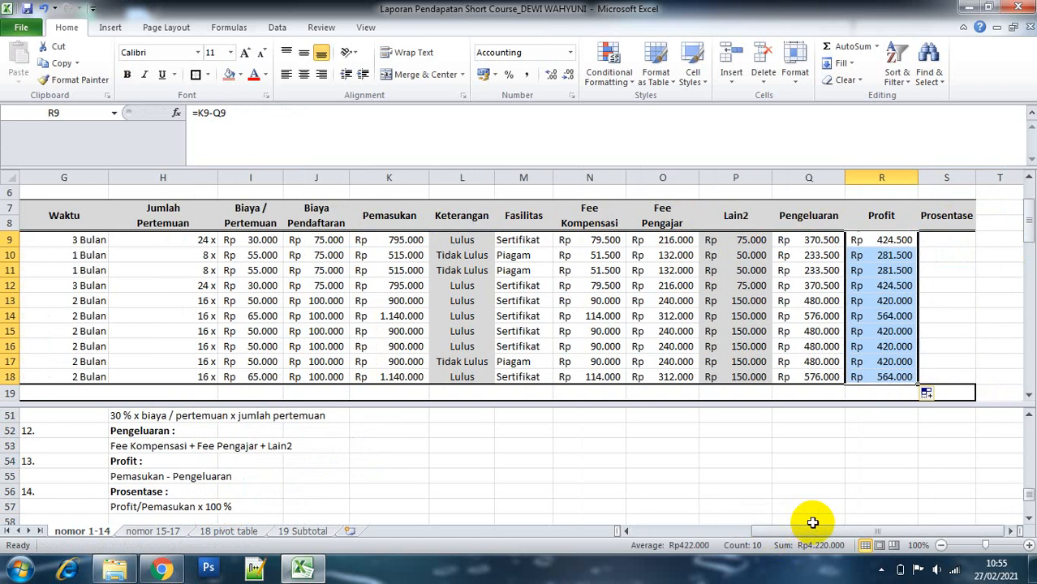
{"action": "left_click", "coordinate": [254, 488]}
{"action": "key", "text": "Down"}
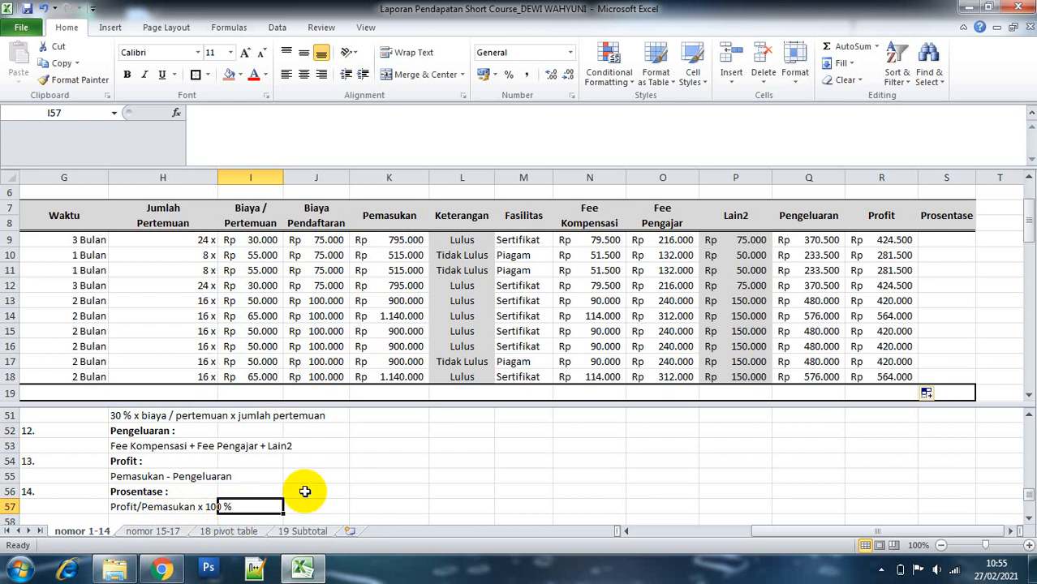
{"action": "left_click_drag", "start_coordinate": [301, 489], "coordinate": [834, 331]}
{"action": "left_click", "coordinate": [932, 342]}
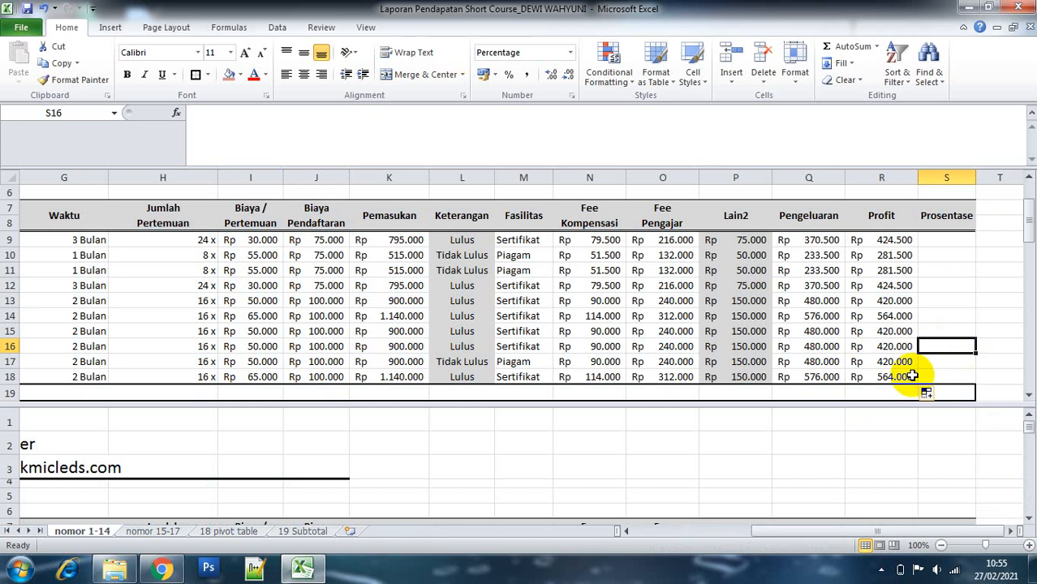
{"action": "left_click", "coordinate": [706, 447]}
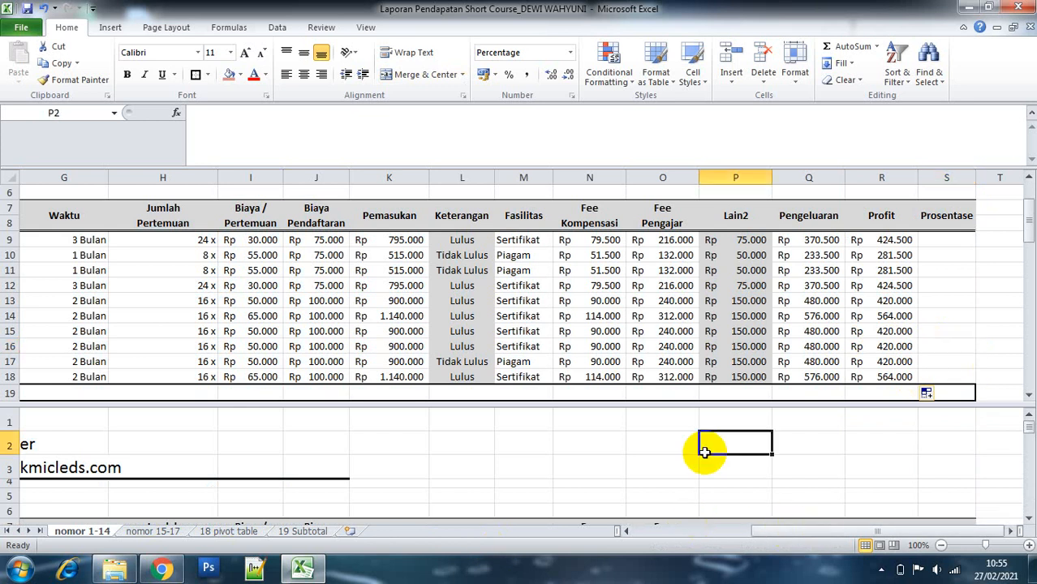
{"action": "key", "text": "Right"}
{"action": "key", "text": "Down"}
{"action": "key", "text": "Down"}
{"action": "key", "text": "Down"}
{"action": "key", "text": "Down"}
{"action": "key", "text": "Down"}
{"action": "key", "text": "Down"}
{"action": "key", "text": "Down"}
{"action": "key", "text": "Down"}
{"action": "key", "text": "Down"}
{"action": "key", "text": "Down"}
{"action": "key", "text": "Down"}
{"action": "key", "text": "Down"}
{"action": "key", "text": "Down"}
{"action": "key", "text": "Down"}
{"action": "key", "text": "Down"}
{"action": "key", "text": "Down"}
{"action": "key", "text": "Down"}
{"action": "key", "text": "Down"}
{"action": "key", "text": "Down"}
{"action": "key", "text": "Down"}
{"action": "key", "text": "Down"}
{"action": "key", "text": "Down"}
{"action": "key", "text": "Down"}
{"action": "key", "text": "Down"}
{"action": "key", "text": "Down"}
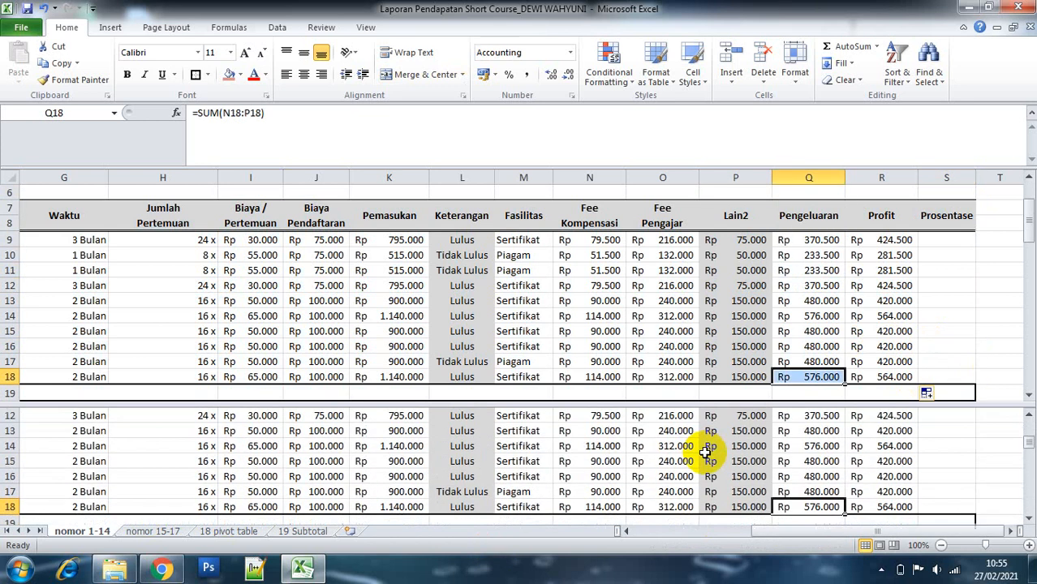
{"action": "key", "text": "Down"}
{"action": "key", "text": "Down"}
{"action": "key", "text": "Down"}
{"action": "key", "text": "Down"}
{"action": "key", "text": "Down"}
{"action": "key", "text": "Down"}
{"action": "key", "text": "Down"}
{"action": "key", "text": "Down"}
{"action": "key", "text": "Down"}
{"action": "key", "text": "Down"}
{"action": "key", "text": "Down"}
{"action": "key", "text": "Down"}
{"action": "key", "text": "Down"}
{"action": "key", "text": "Down"}
{"action": "key", "text": "Down"}
{"action": "key", "text": "Down"}
{"action": "key", "text": "Down"}
{"action": "key", "text": "Down"}
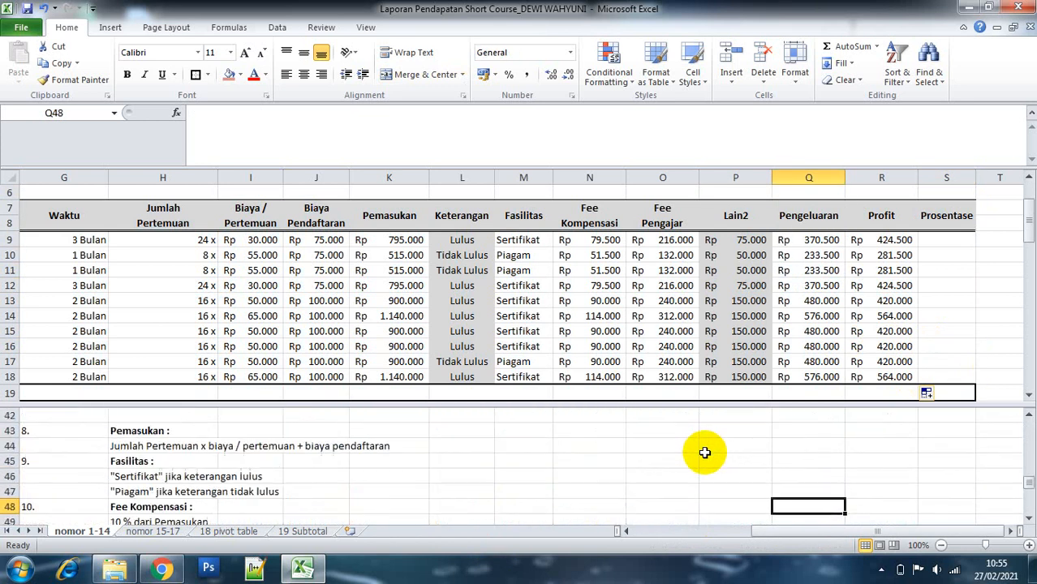
{"action": "key", "text": "Down"}
{"action": "key", "text": "Down"}
{"action": "key", "text": "Down"}
{"action": "key", "text": "Down"}
{"action": "key", "text": "Down"}
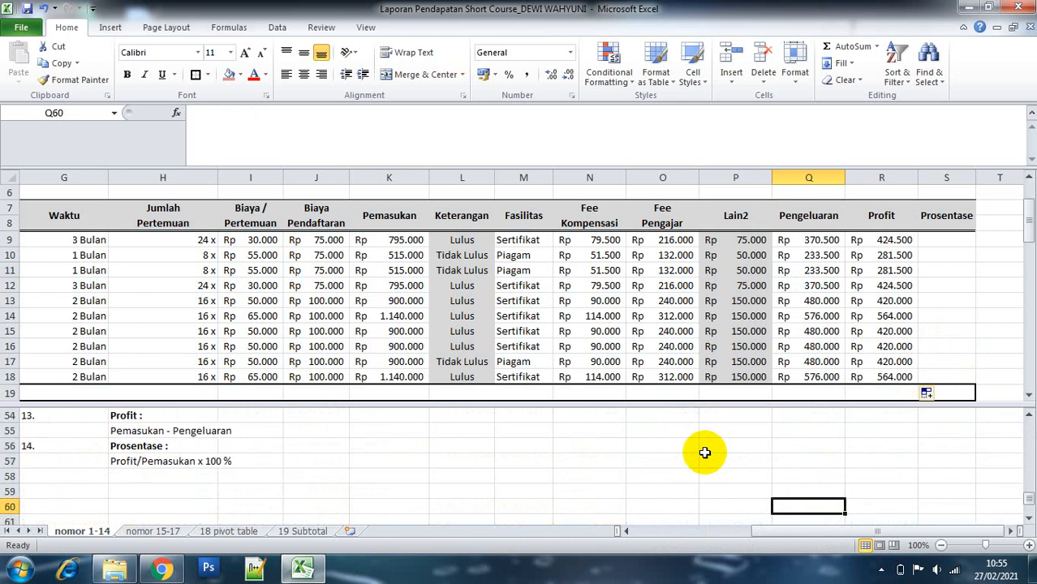
Enter the Prosentase formula =R9/K9*100% in S9 and fill it down to S18.
{"action": "left_click", "coordinate": [952, 242]}
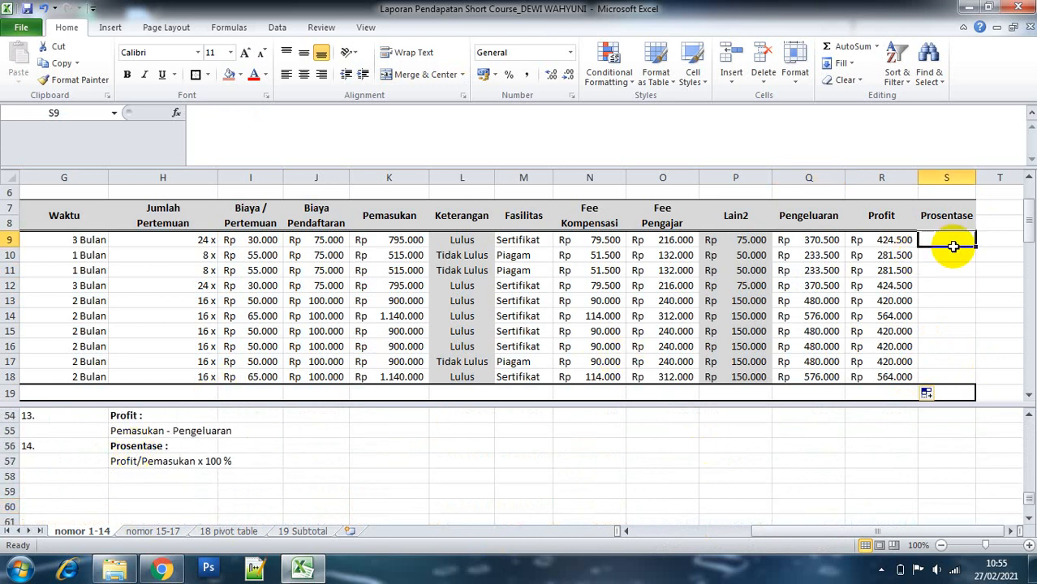
{"action": "type", "text": "="}
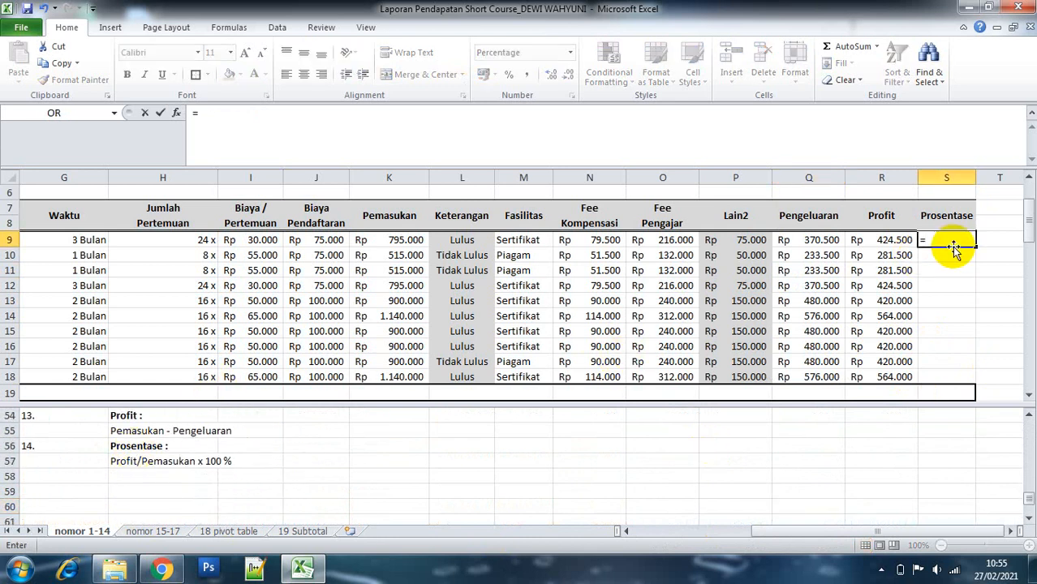
{"action": "left_click", "coordinate": [909, 239]}
{"action": "type", "text": "/"}
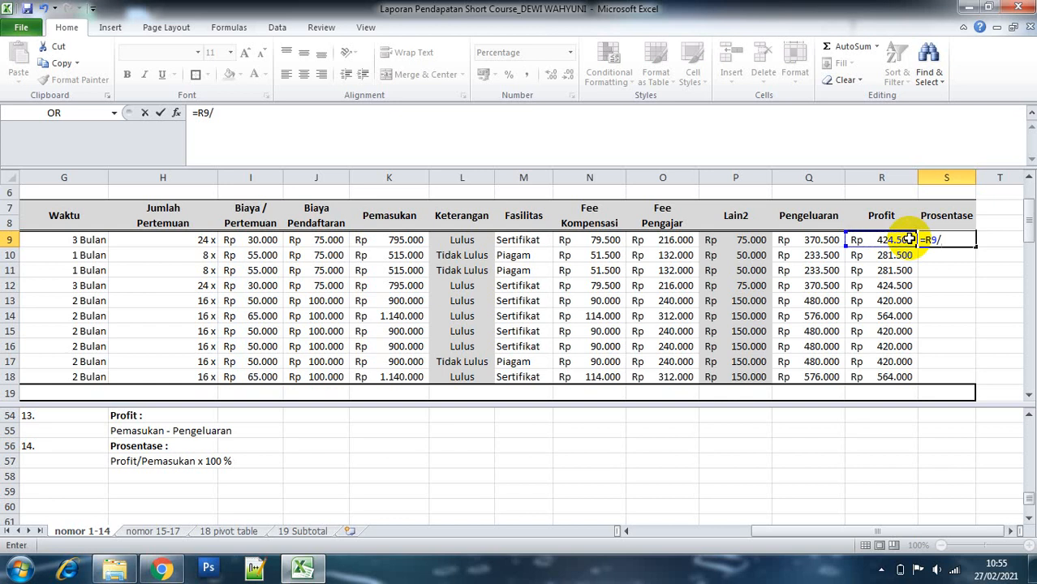
{"action": "left_click", "coordinate": [401, 241]}
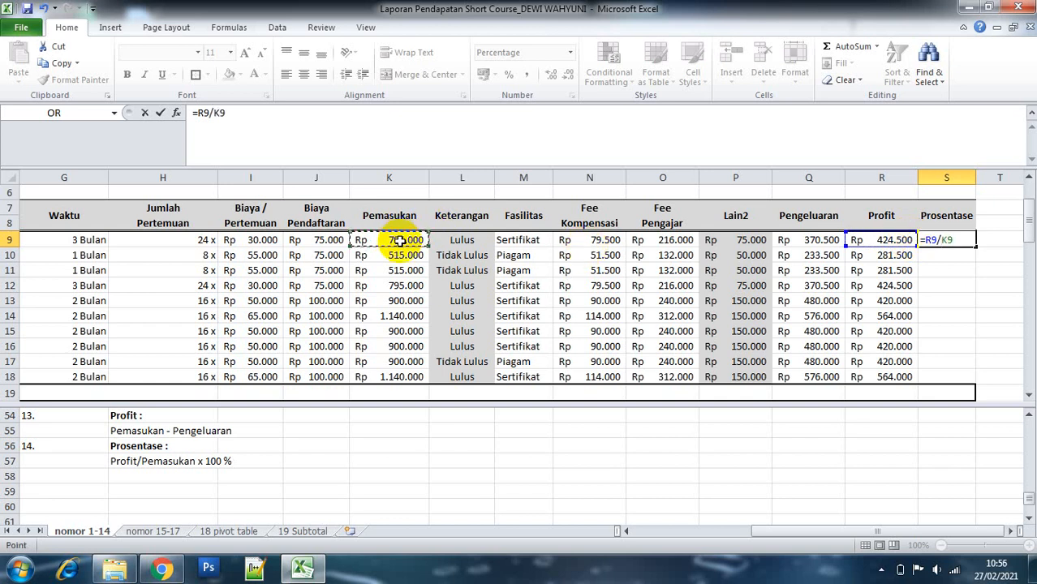
{"action": "type", "text": "*"}
{"action": "key", "text": "Return"}
{"action": "key", "text": "Up"}
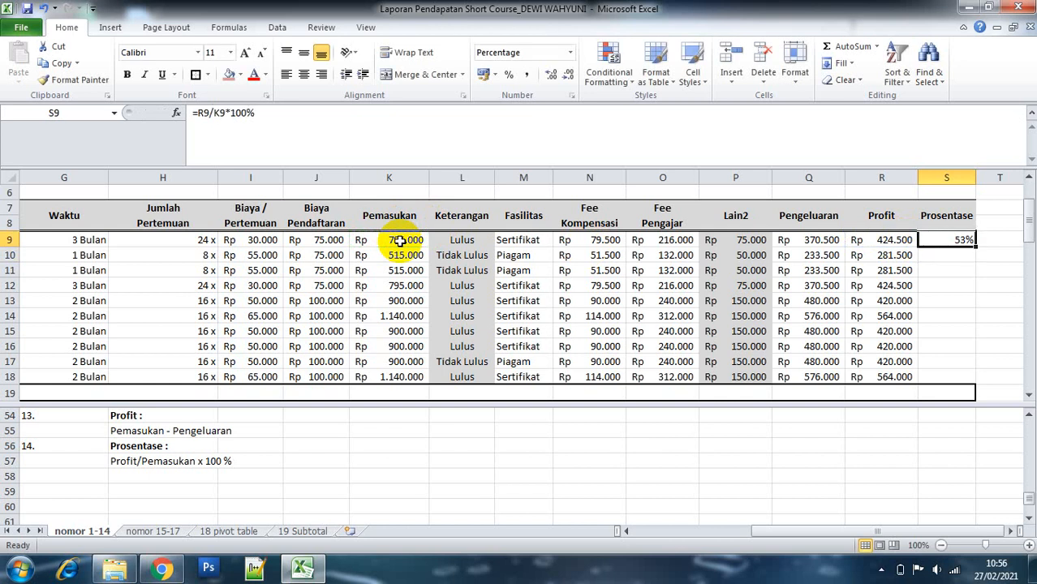
{"action": "left_click_drag", "start_coordinate": [980, 243], "coordinate": [958, 388]}
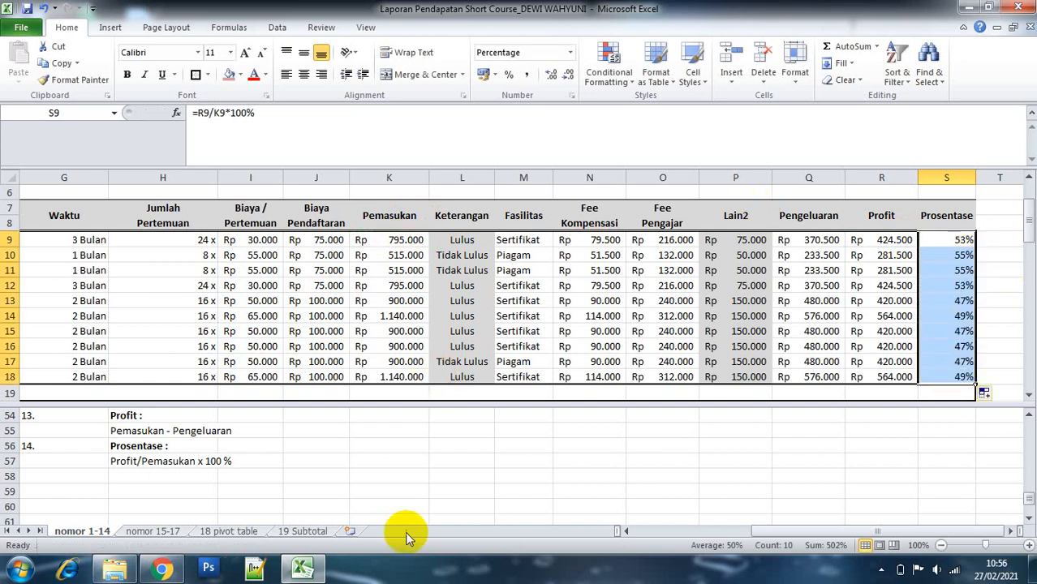
Total Biaya / Pertemuan in I19 with =SUM(I9:I18) and fill the formula across to K19.
{"action": "left_click_drag", "start_coordinate": [727, 530], "coordinate": [672, 528]}
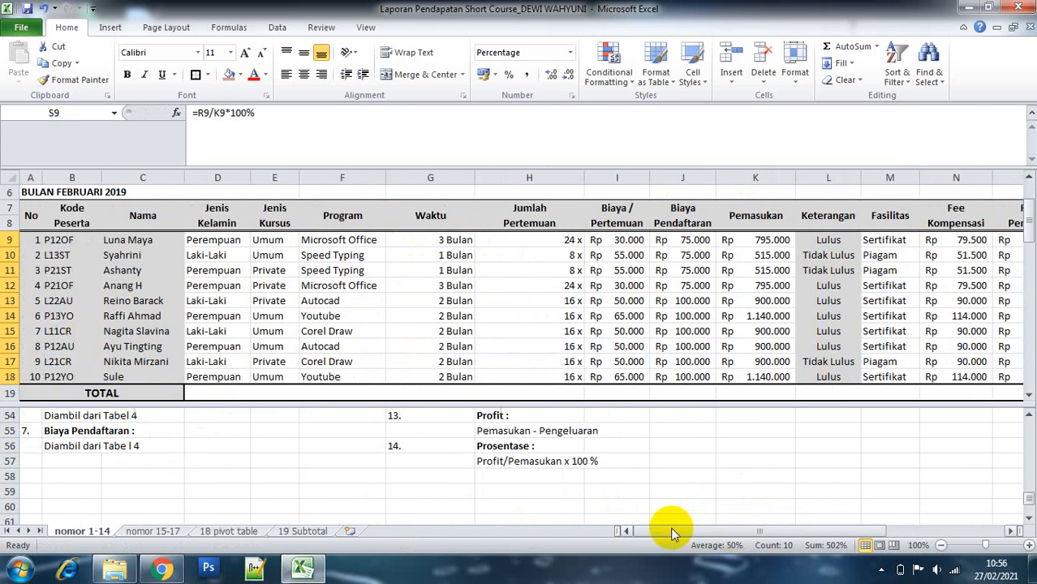
{"action": "left_click", "coordinate": [599, 395]}
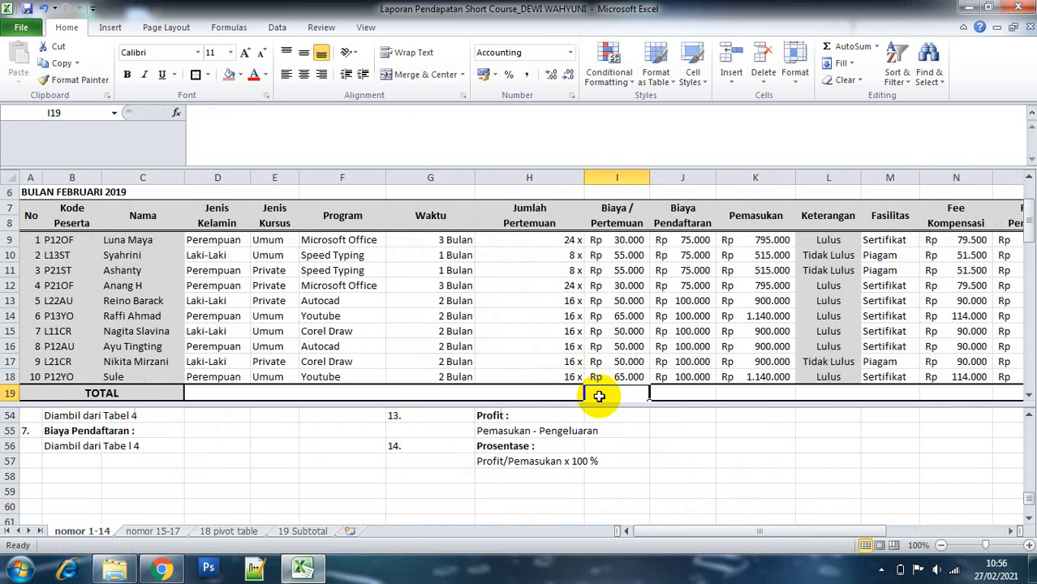
{"action": "type", "text": "="}
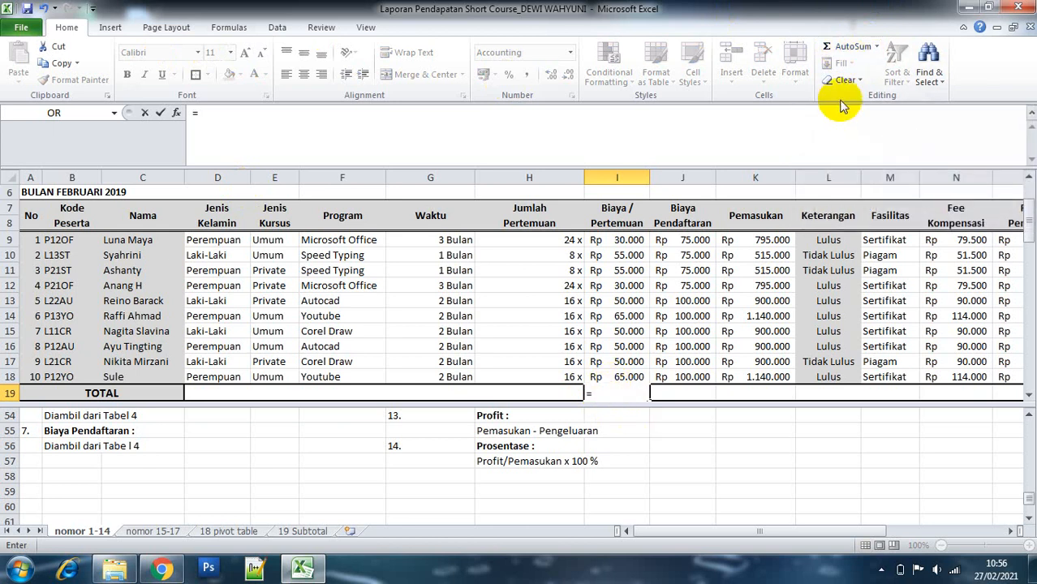
{"action": "left_click", "coordinate": [841, 45]}
{"action": "left_click", "coordinate": [841, 46]}
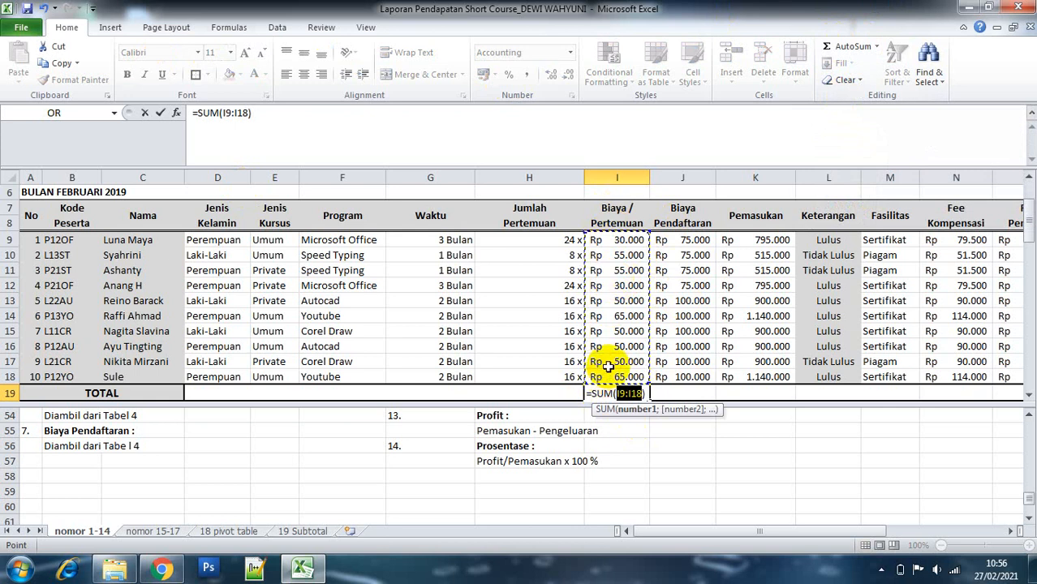
{"action": "key", "text": "Return"}
{"action": "key", "text": "Up"}
{"action": "key", "text": "Right"}
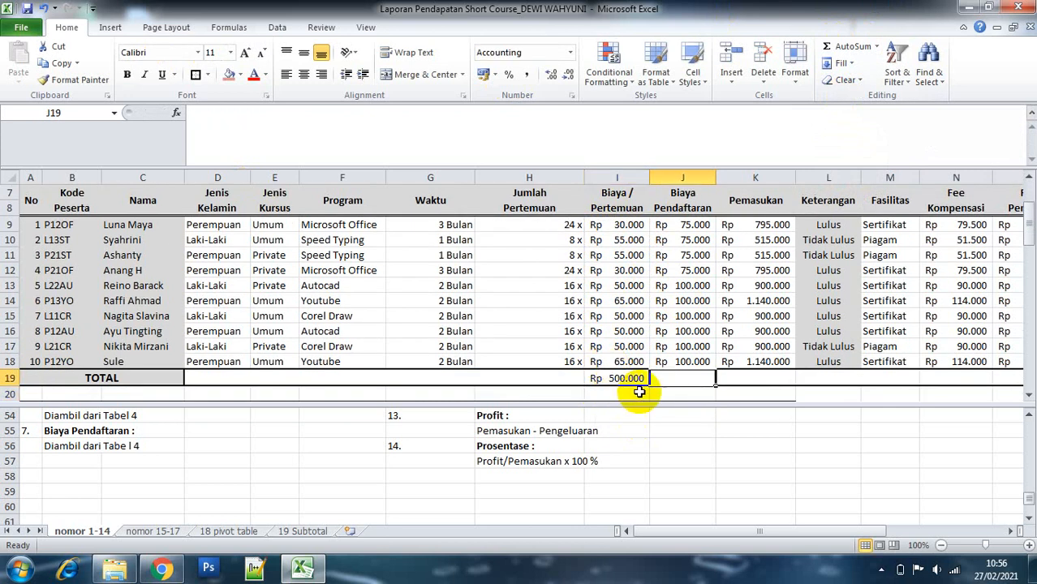
{"action": "key", "text": "Left"}
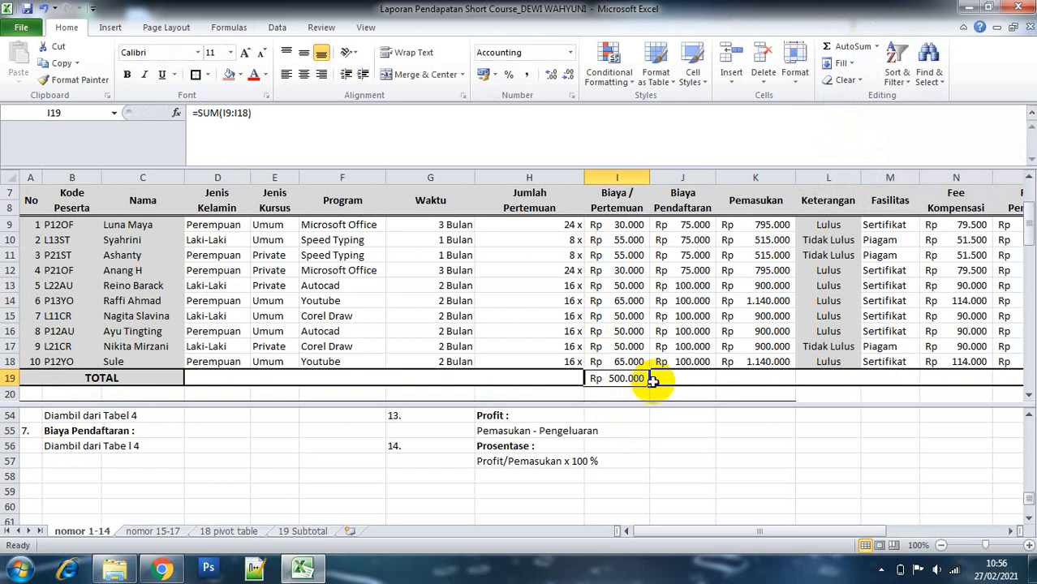
{"action": "left_click_drag", "start_coordinate": [652, 388], "coordinate": [787, 380]}
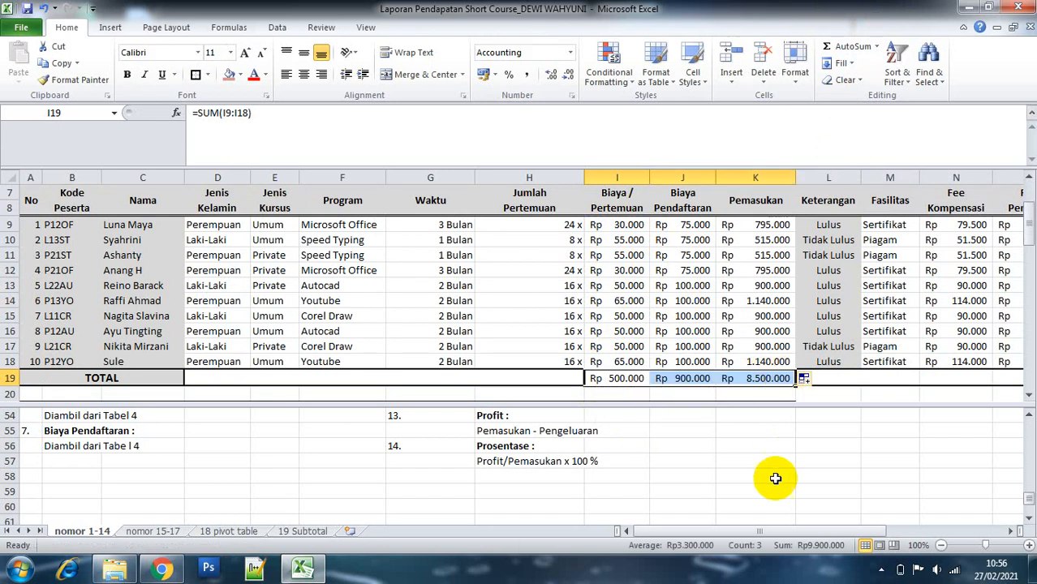
Total Fee Kompensasi in N19 with =SUM(N9:N18) and fill the formula across to Q19.
{"action": "left_click_drag", "start_coordinate": [755, 532], "coordinate": [855, 526]}
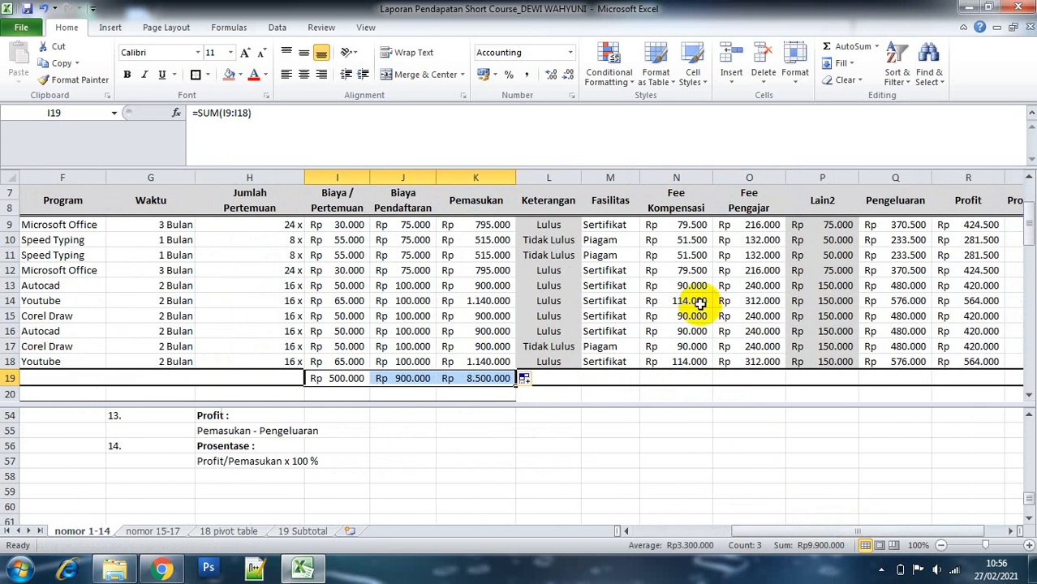
{"action": "left_click", "coordinate": [669, 378]}
{"action": "type", "text": "="}
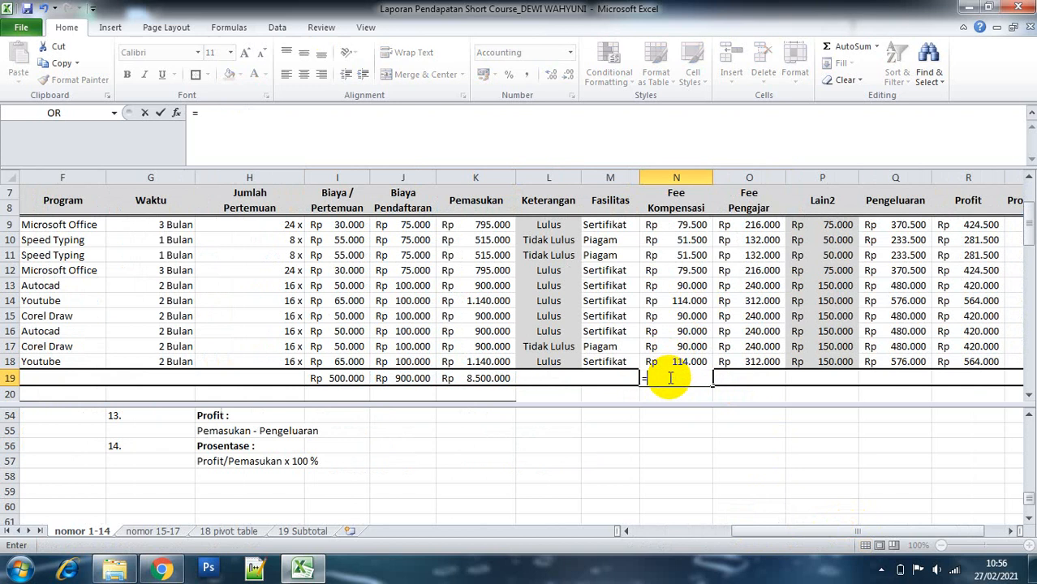
{"action": "left_click", "coordinate": [840, 48]}
{"action": "left_click", "coordinate": [840, 48]}
{"action": "key", "text": "Return"}
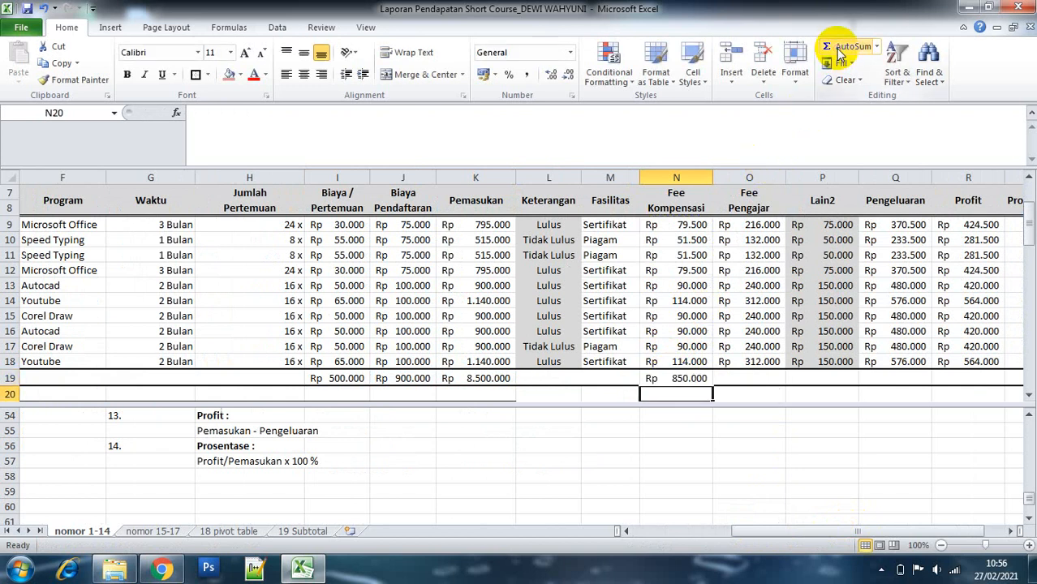
{"action": "key", "text": "Up"}
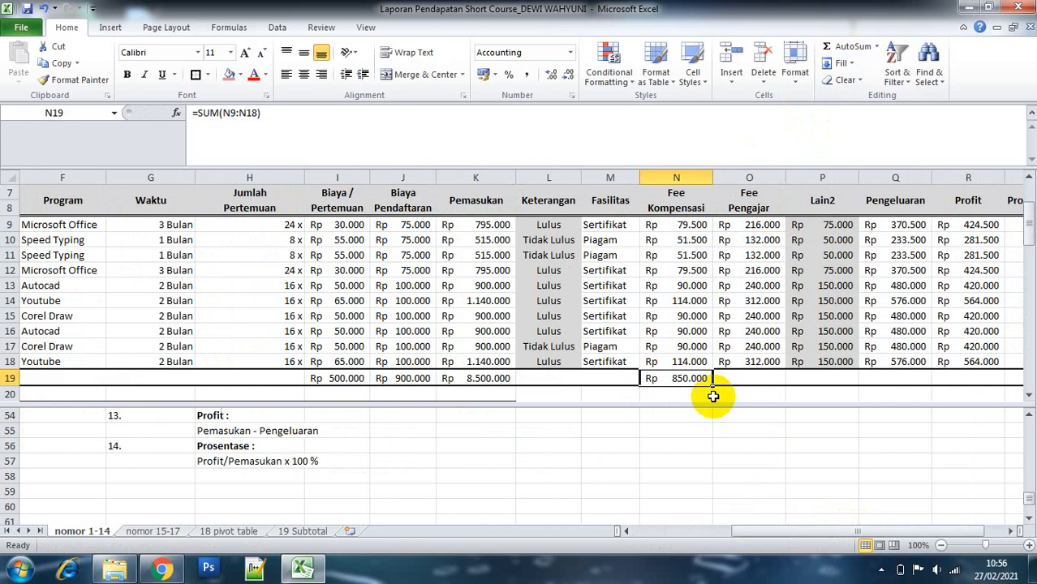
{"action": "left_click_drag", "start_coordinate": [713, 388], "coordinate": [905, 378]}
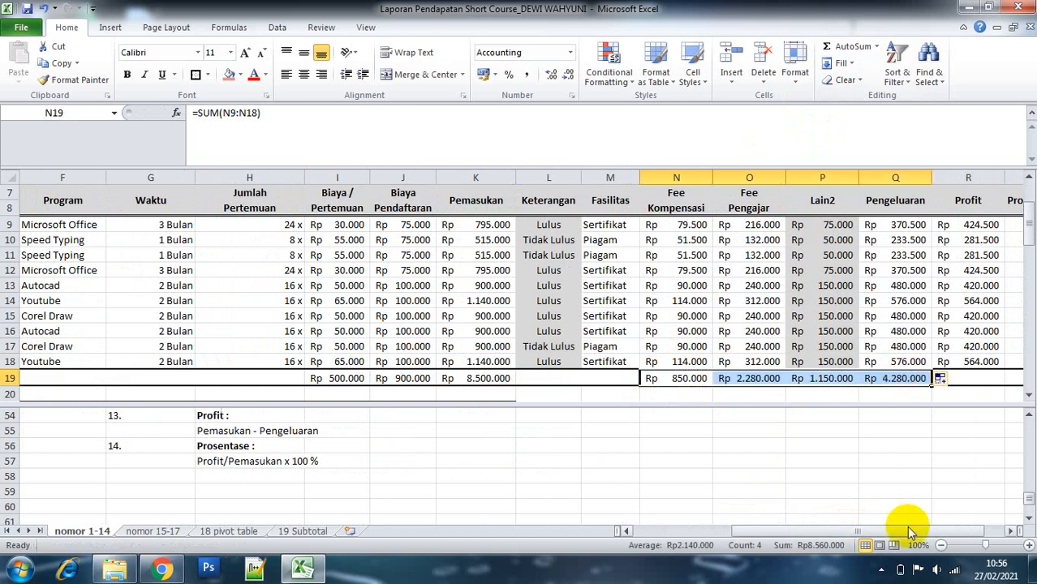
Extend the TOTAL row's sum formula from Q19 across Profit and Prosentase to S19.
{"action": "left_click_drag", "start_coordinate": [908, 536], "coordinate": [966, 537]}
{"action": "left_click", "coordinate": [922, 389]}
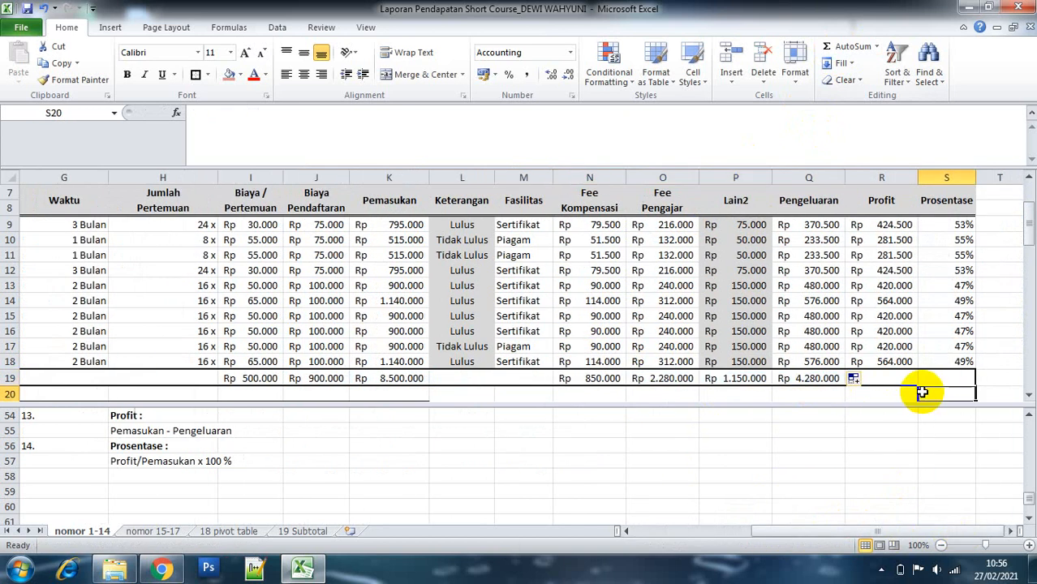
{"action": "left_click", "coordinate": [810, 382]}
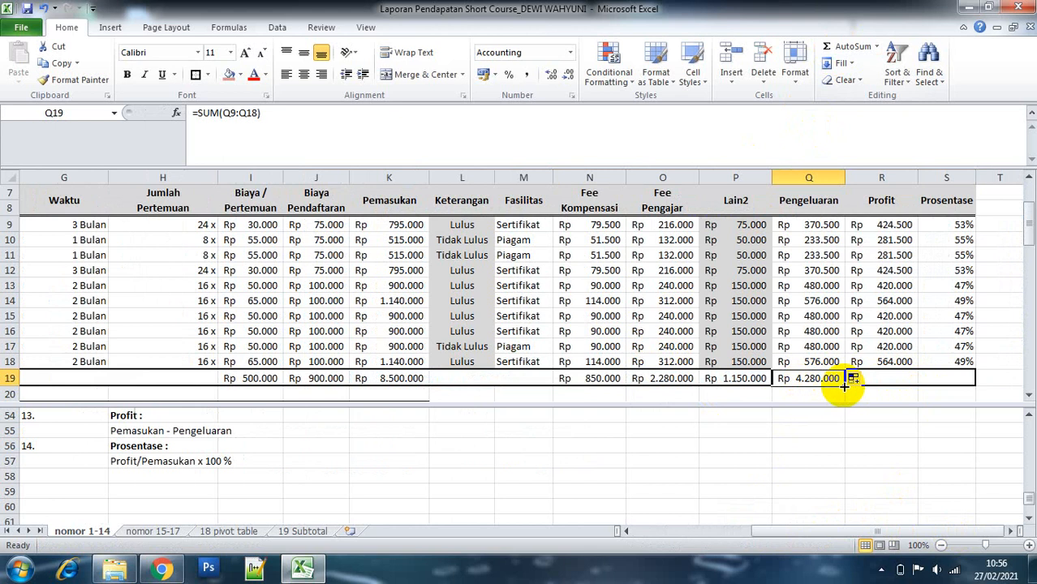
{"action": "left_click_drag", "start_coordinate": [844, 385], "coordinate": [954, 389]}
Re-enter the Prosentase total in S19 as =SUM(S9:S18) using AutoSum.
{"action": "left_click", "coordinate": [952, 383]}
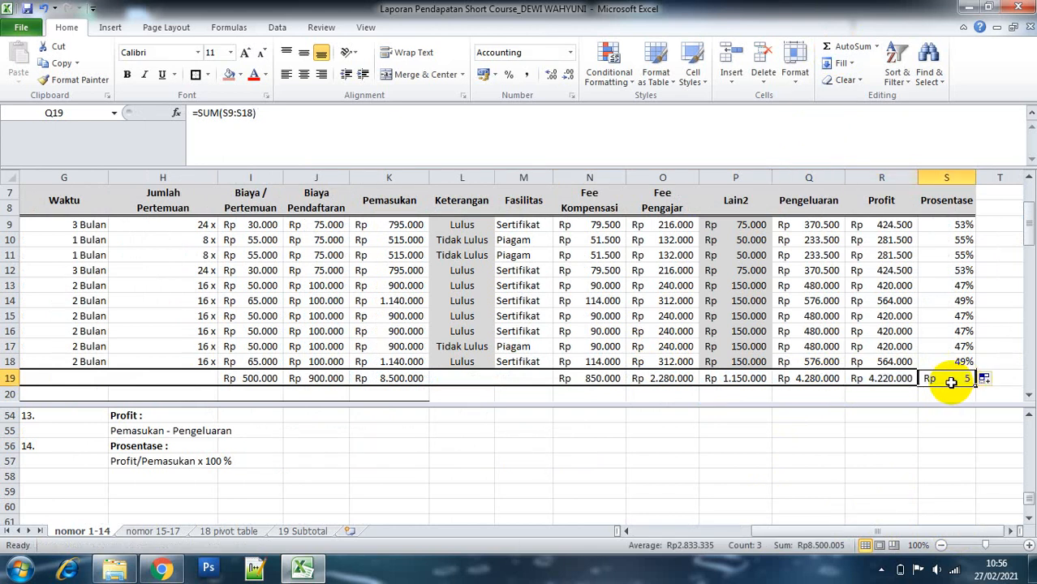
{"action": "key", "text": "Right"}
{"action": "key", "text": "Left"}
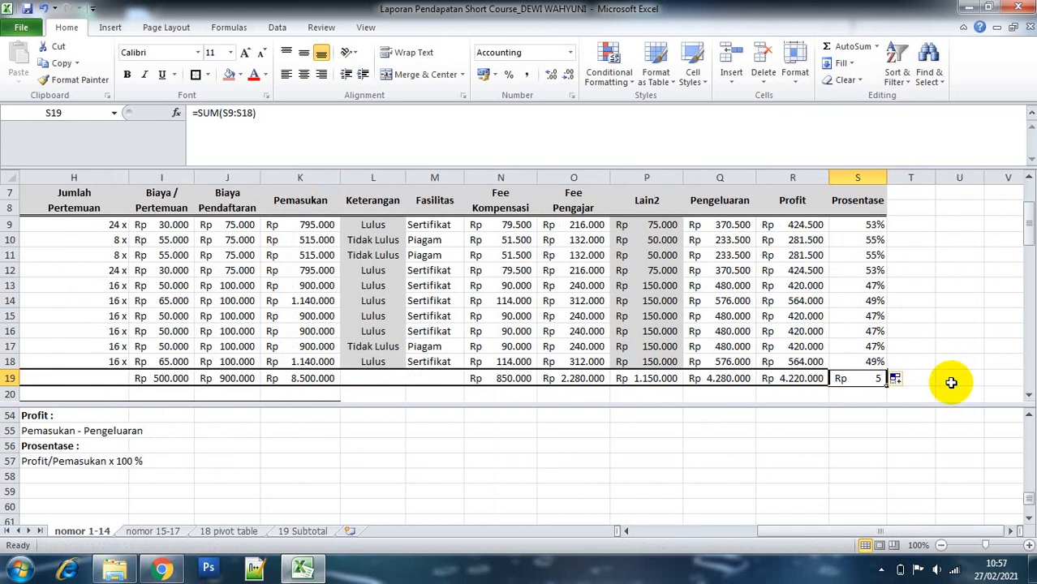
{"action": "type", "text": "="}
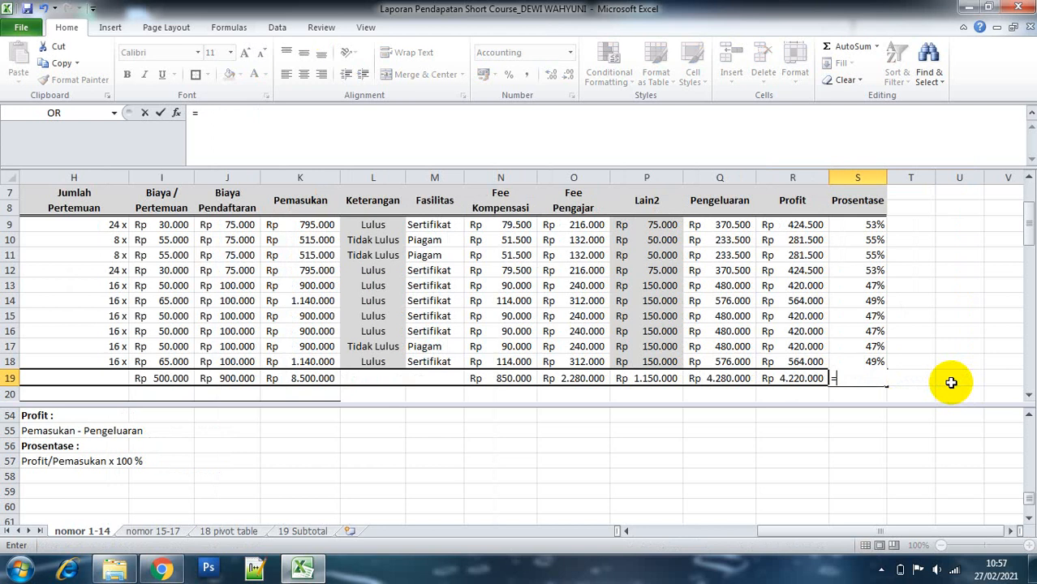
{"action": "left_click", "coordinate": [848, 47]}
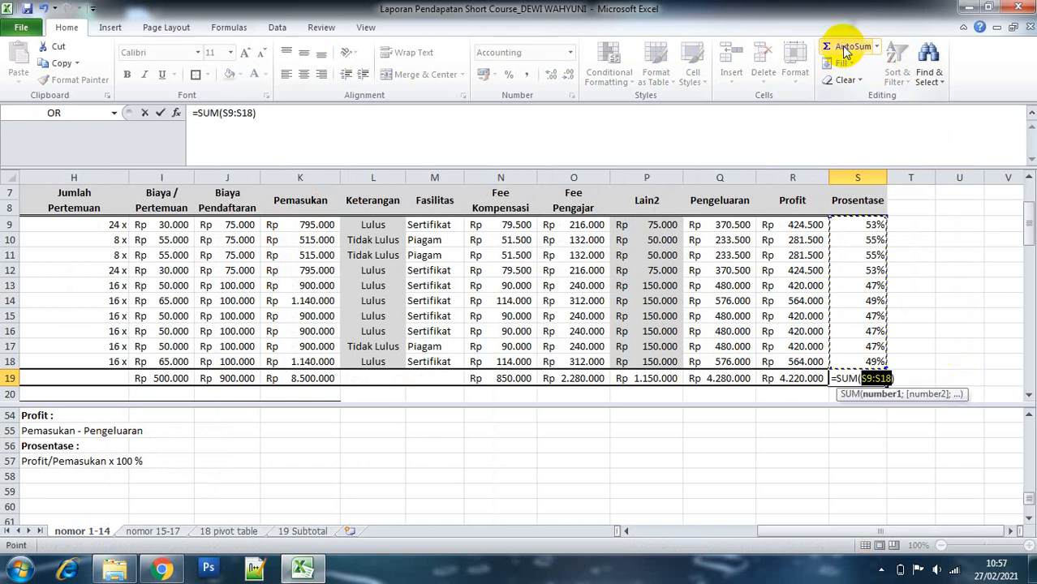
{"action": "key", "text": "Return"}
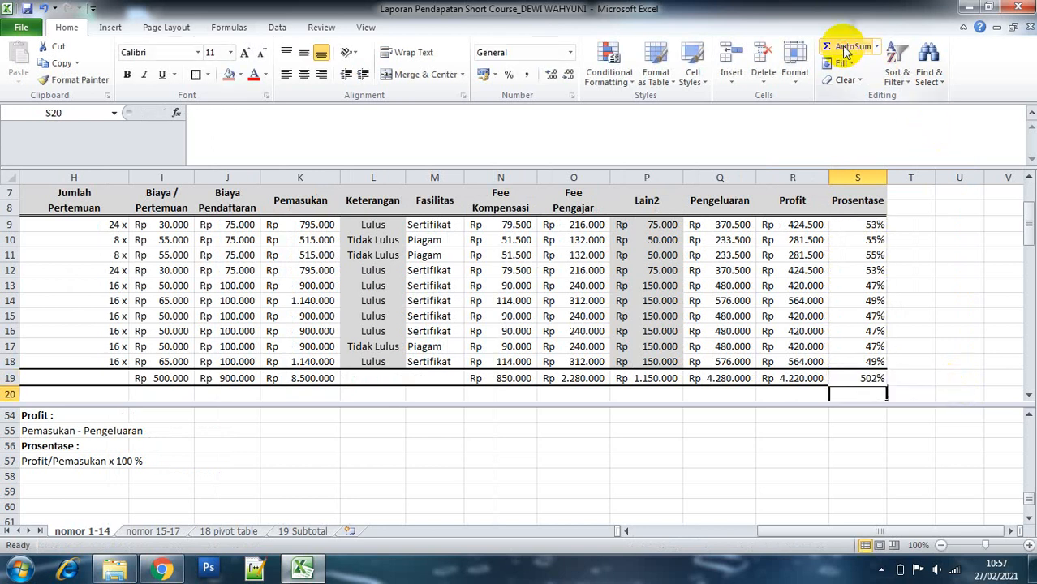
Remove the window split so the sheet below the TOTAL row appears in a single pane.
{"action": "left_click_drag", "start_coordinate": [788, 529], "coordinate": [690, 552]}
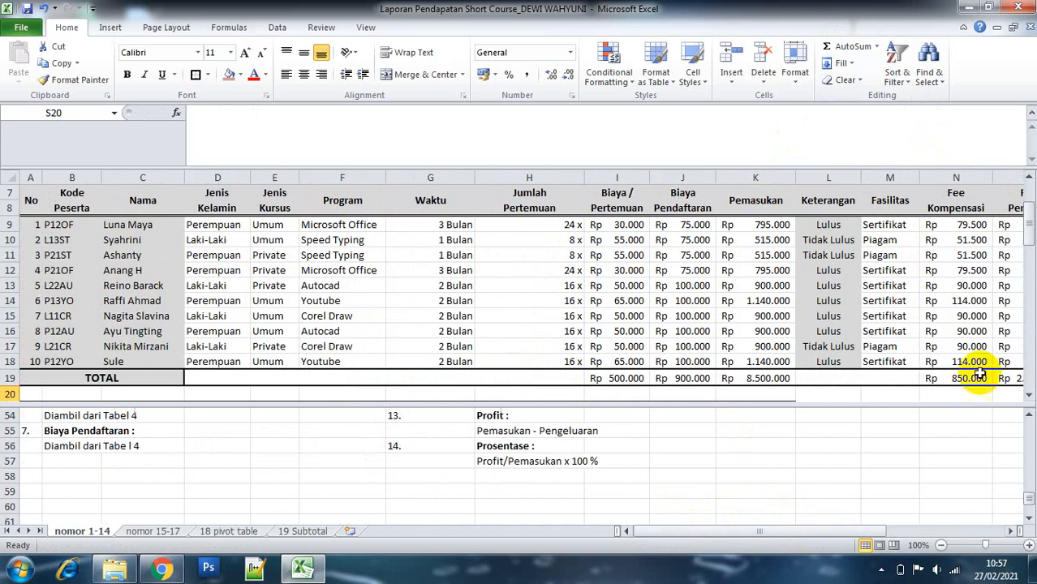
{"action": "left_click", "coordinate": [630, 432]}
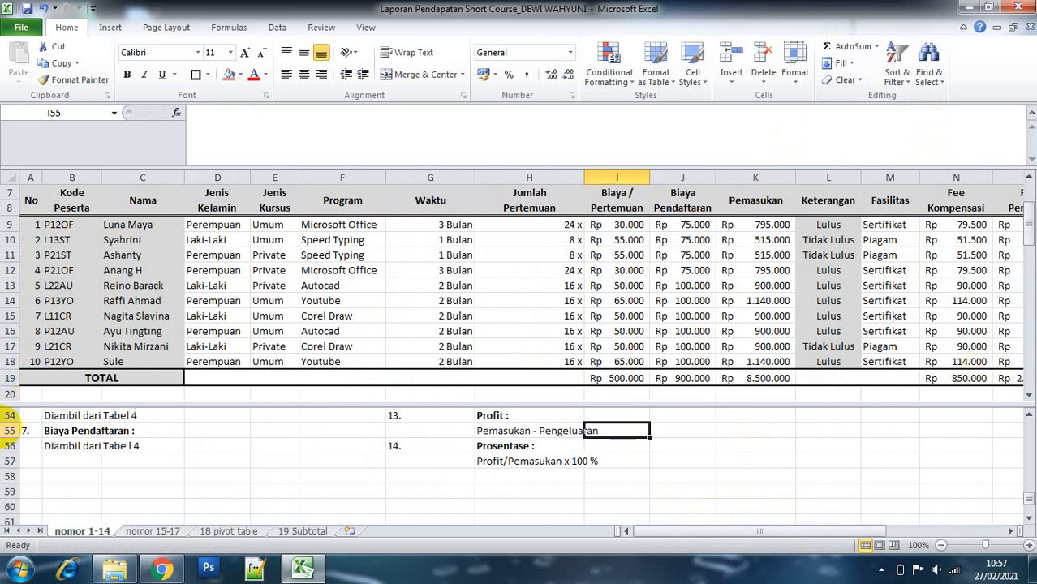
{"action": "left_click", "coordinate": [10, 395]}
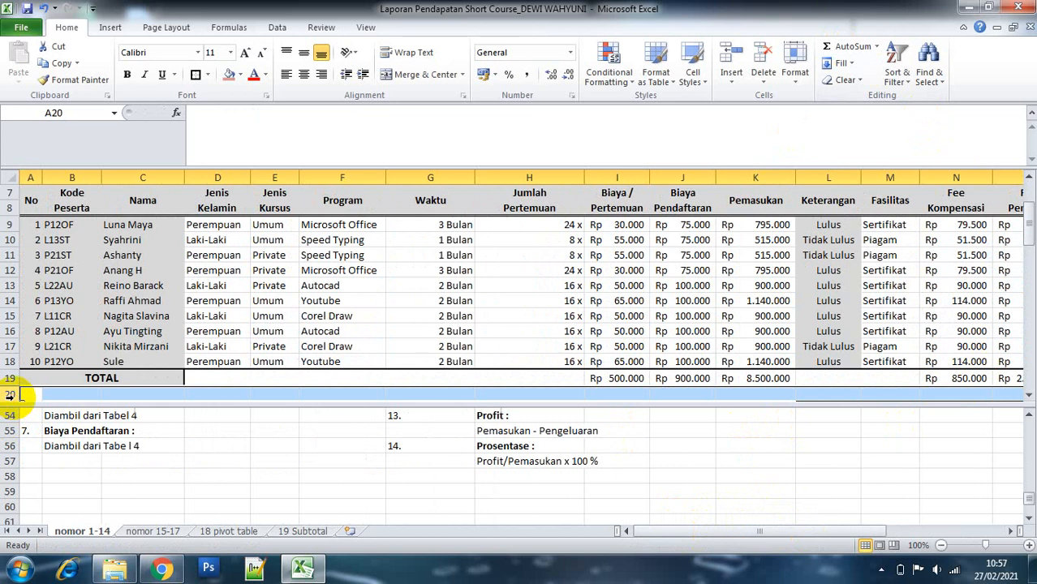
{"action": "left_click", "coordinate": [364, 27]}
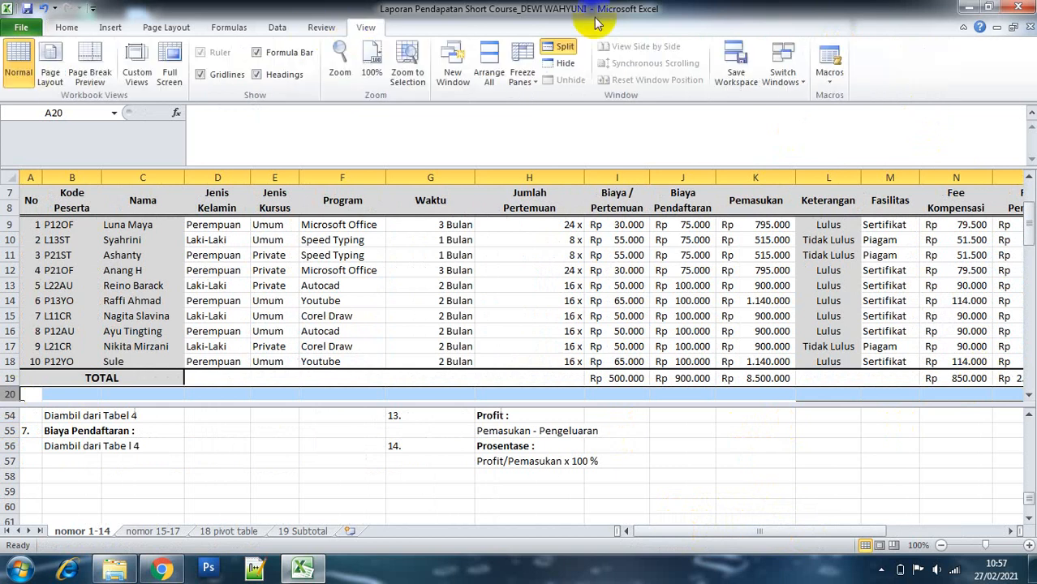
{"action": "left_click", "coordinate": [562, 49]}
{"action": "left_click", "coordinate": [621, 422]}
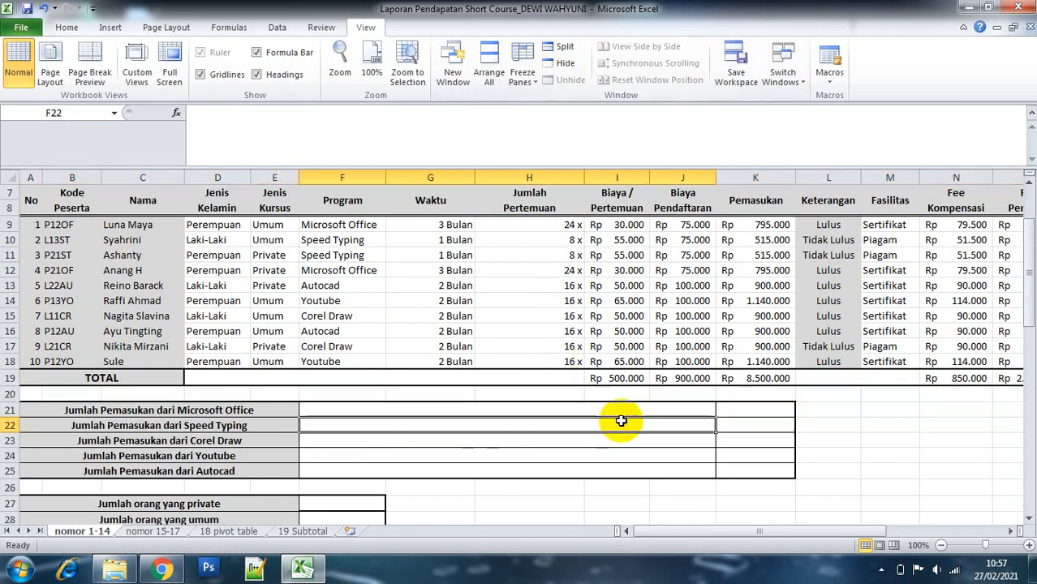
Start a SUMIF formula in K21 for Microsoft Office income, with the Program cells F$9:F$18 as the row-locked range.
{"action": "left_click", "coordinate": [732, 409]}
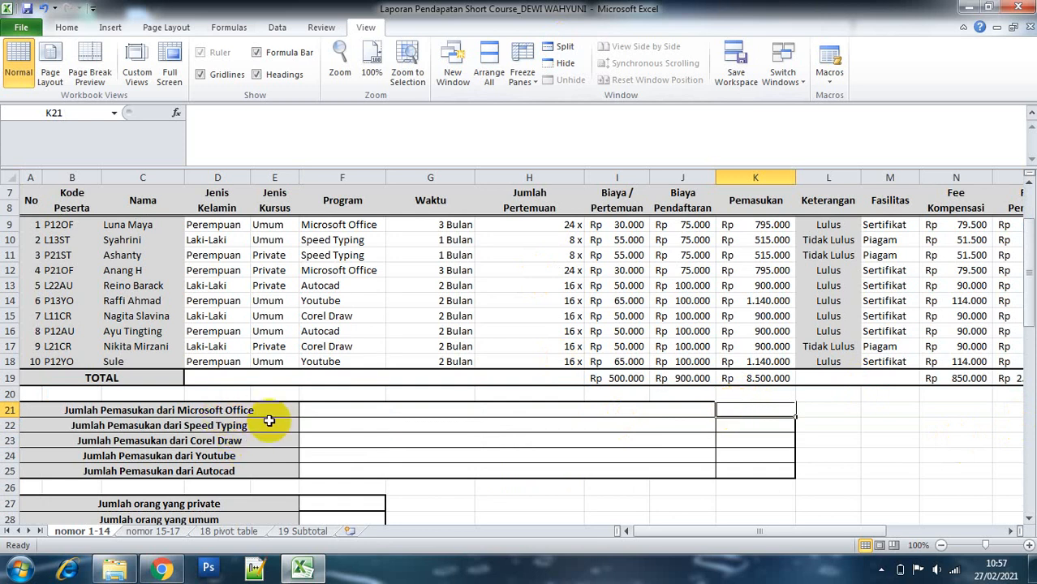
{"action": "left_click", "coordinate": [362, 224]}
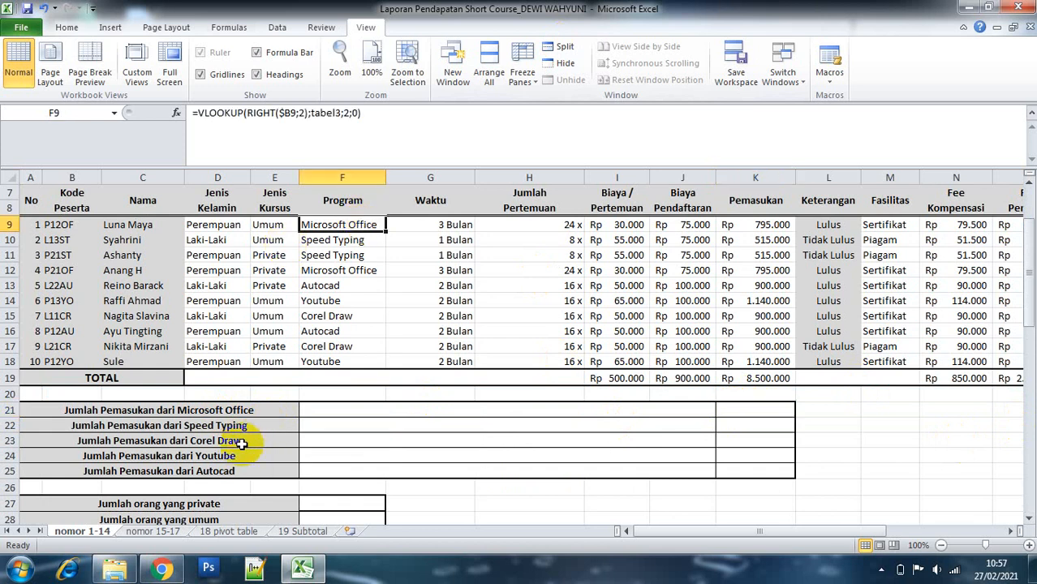
{"action": "left_click", "coordinate": [754, 414]}
{"action": "type", "text": "="}
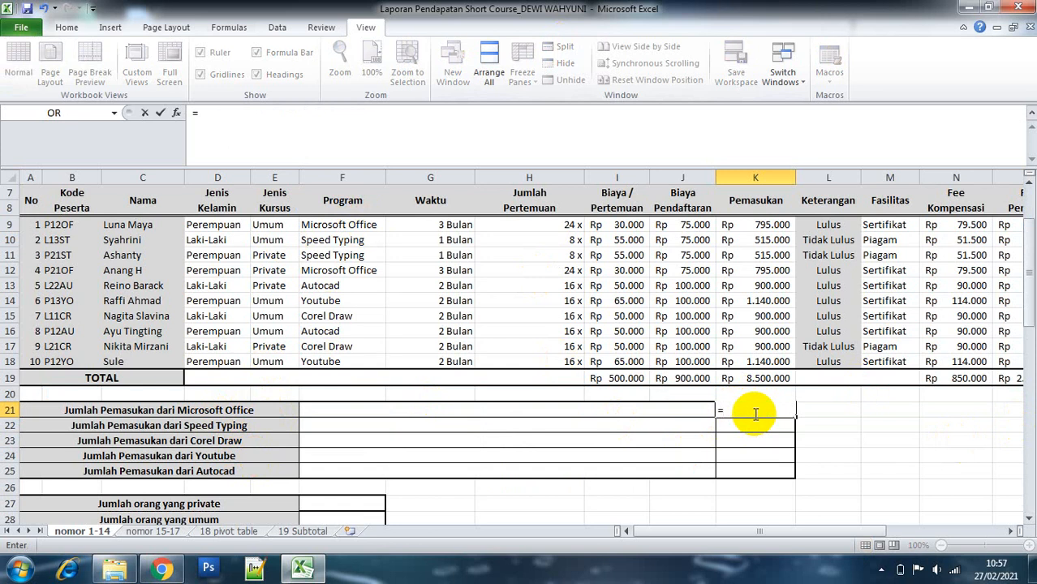
{"action": "type", "text": "us"}
{"action": "key", "text": "BackSpace"}
{"action": "key", "text": "BackSpace"}
{"action": "type", "text": "su"}
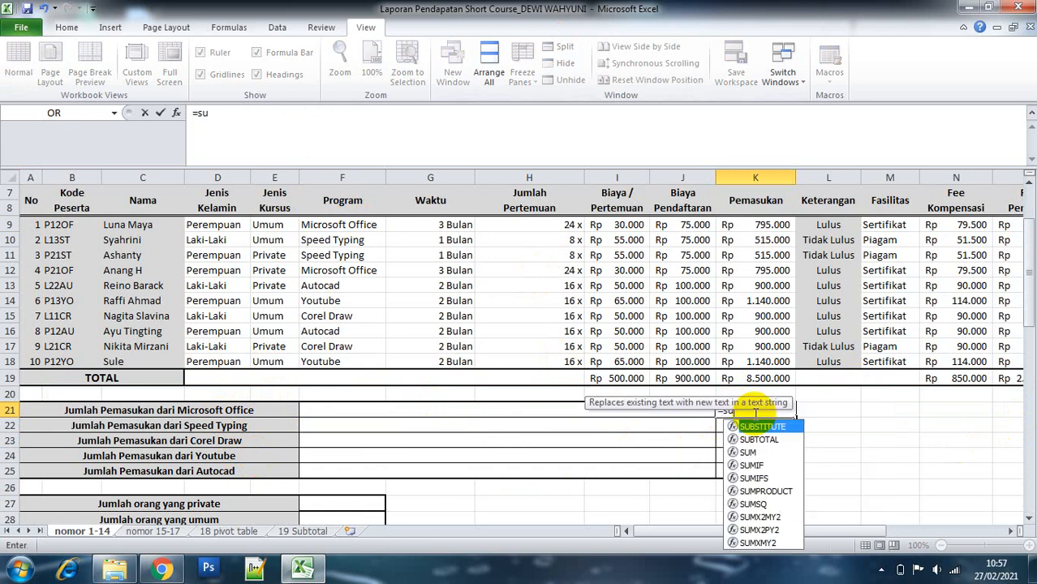
{"action": "type", "text": "mi"}
{"action": "key", "text": "Tab"}
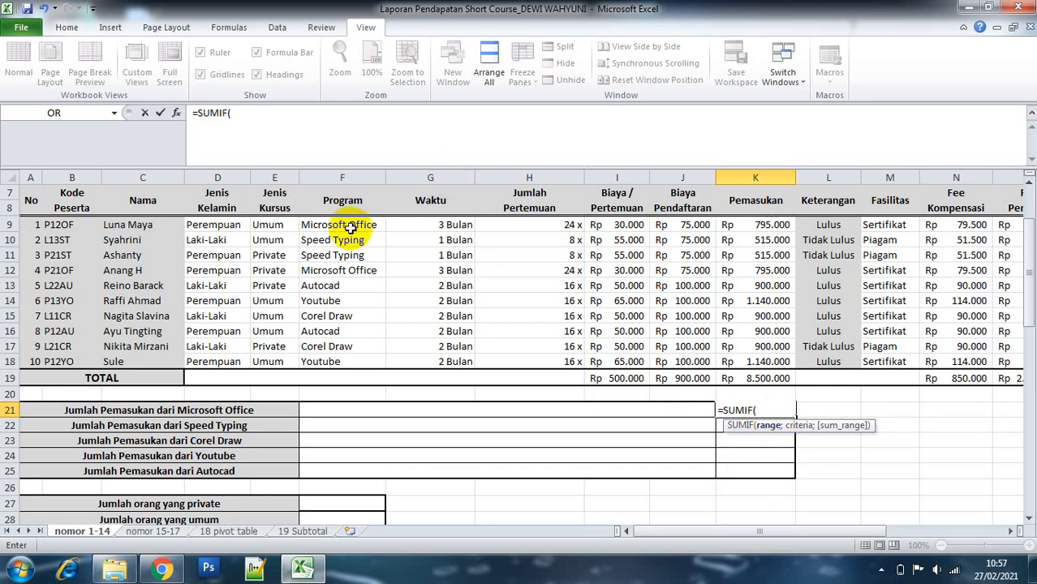
{"action": "left_click_drag", "start_coordinate": [344, 226], "coordinate": [344, 372]}
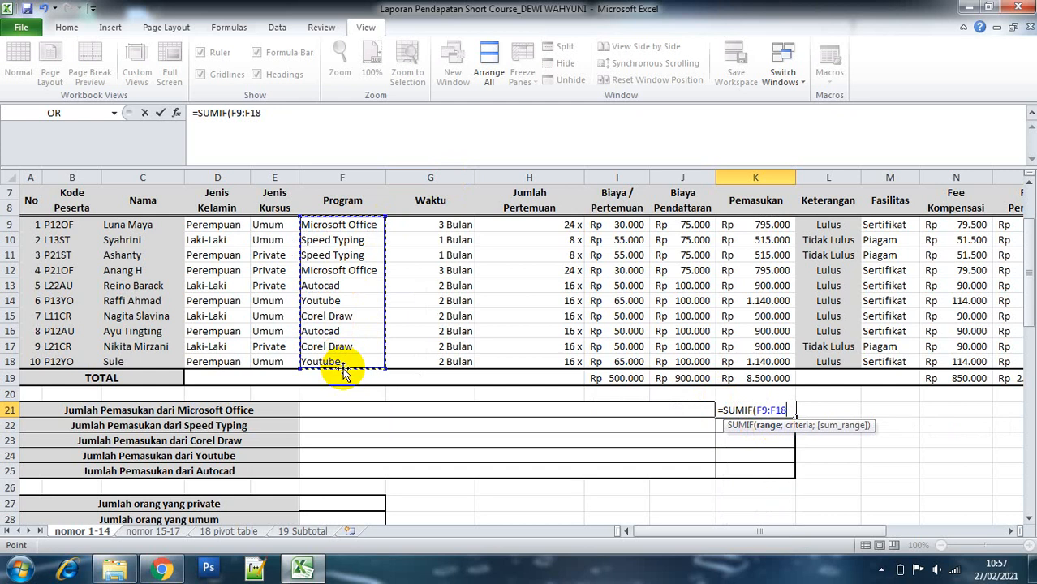
{"action": "key", "text": "F4"}
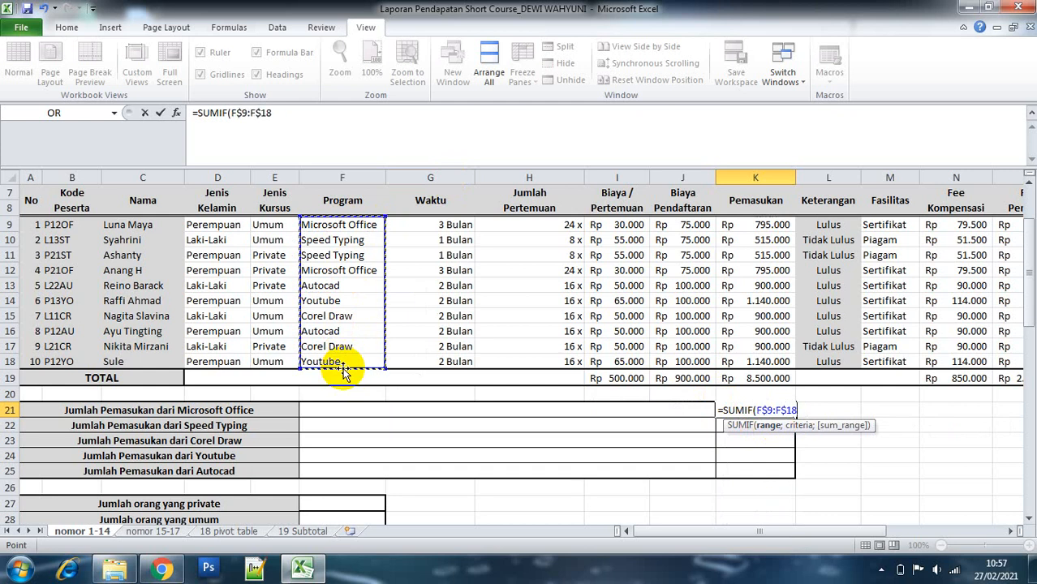
{"action": "key", "text": "F4"}
{"action": "key", "text": "F4"}
{"action": "key", "text": "F4"}
{"action": "key", "text": "F4"}
{"action": "key", "text": "F4"}
Complete K21's SUMIF with criterion "Microsoft Office" and sum range K$9:K$18, and fill the formula down to K25.
{"action": "type", "text": ";\"Microsoft Office\";"}
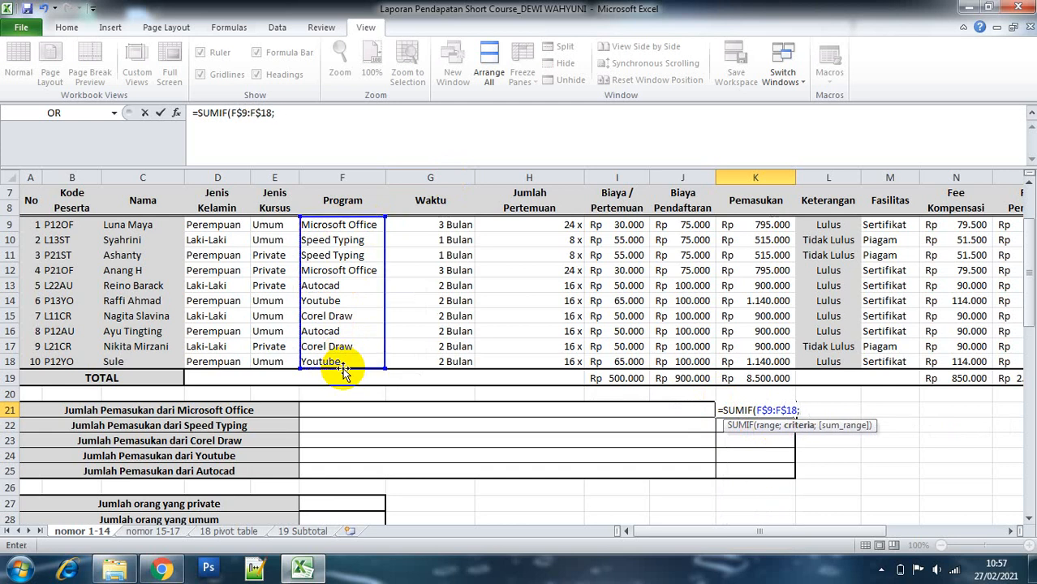
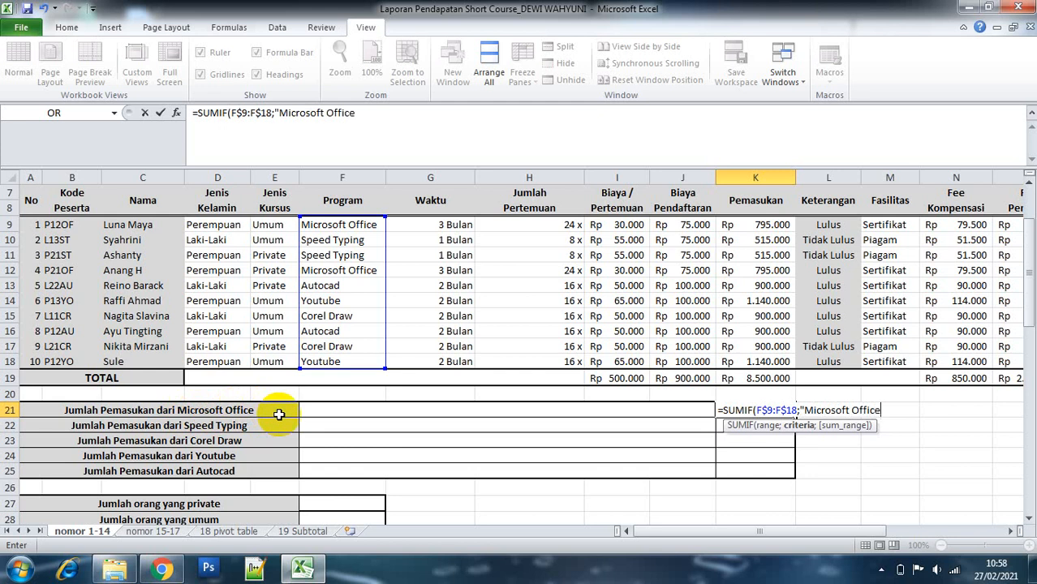
{"action": "type", "text": ";"}
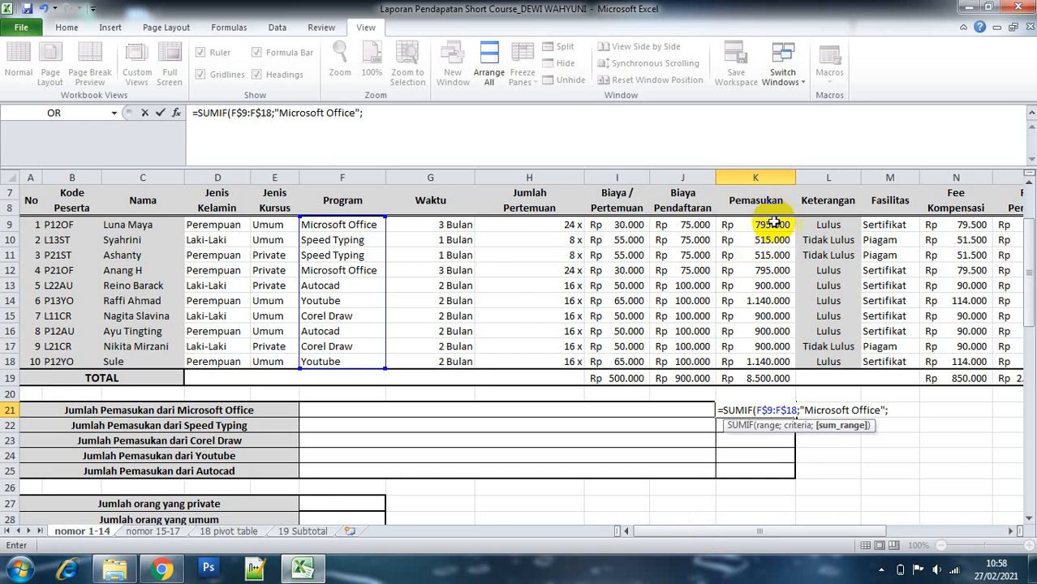
{"action": "left_click_drag", "start_coordinate": [769, 226], "coordinate": [765, 362]}
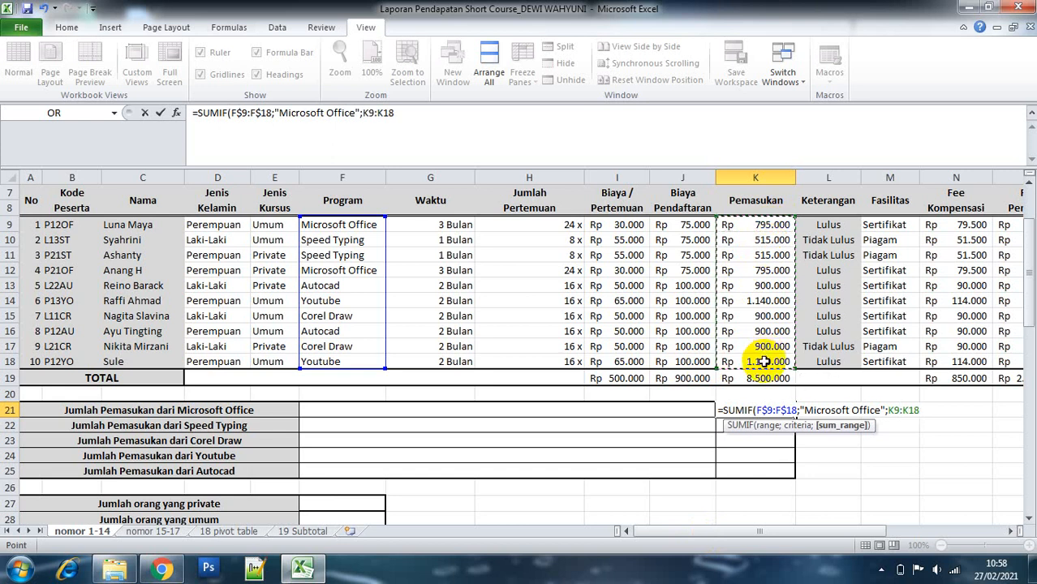
{"action": "key", "text": "F4"}
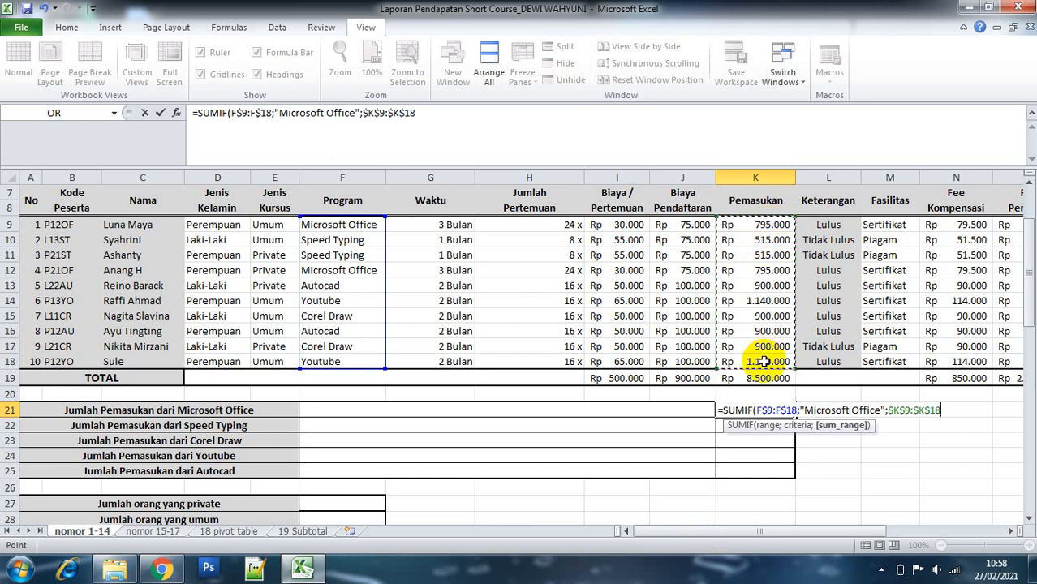
{"action": "key", "text": "F4"}
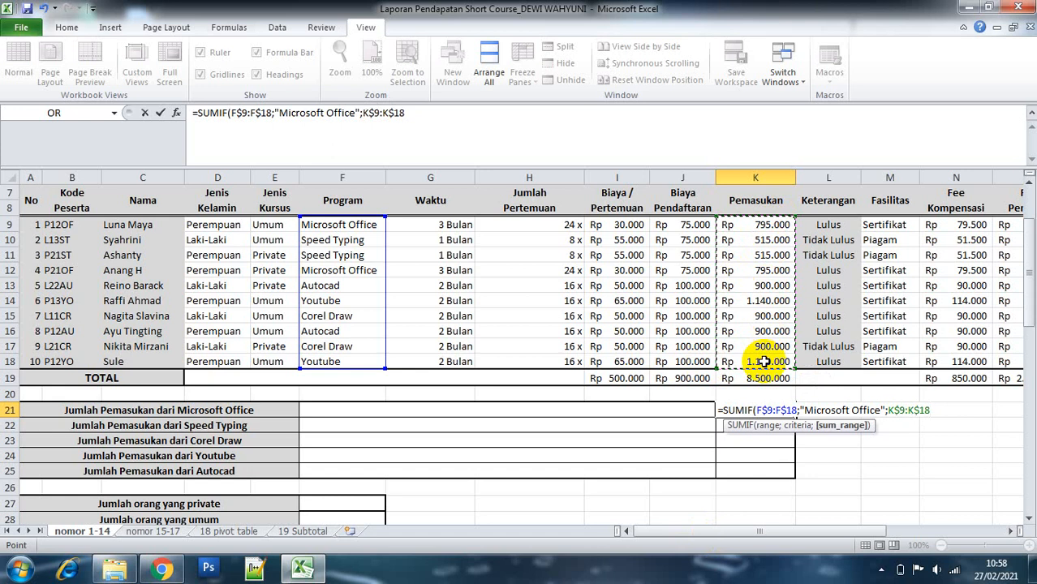
{"action": "type", "text": ")"}
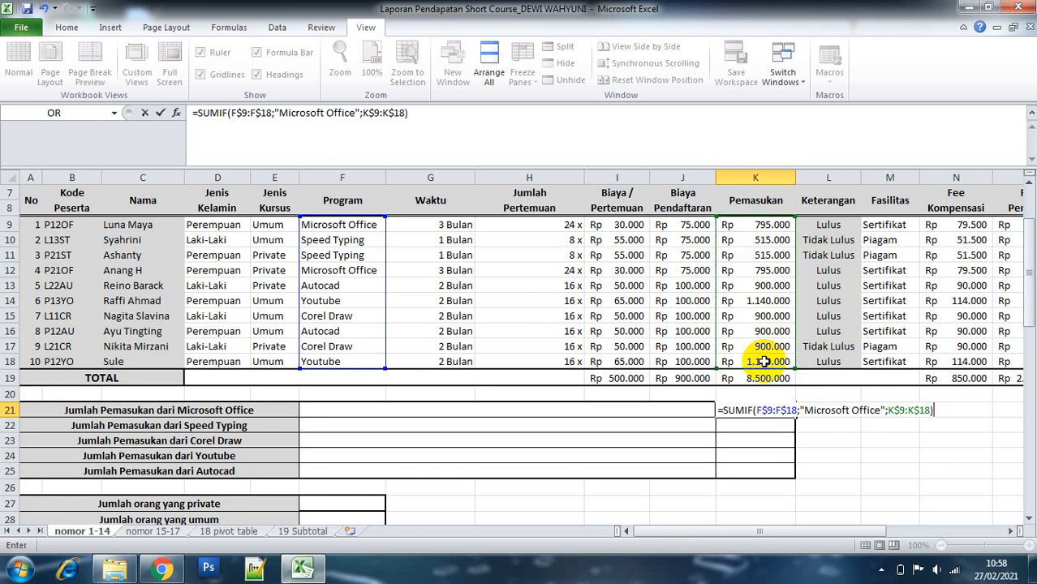
{"action": "key", "text": "Return"}
{"action": "left_click", "coordinate": [766, 414]}
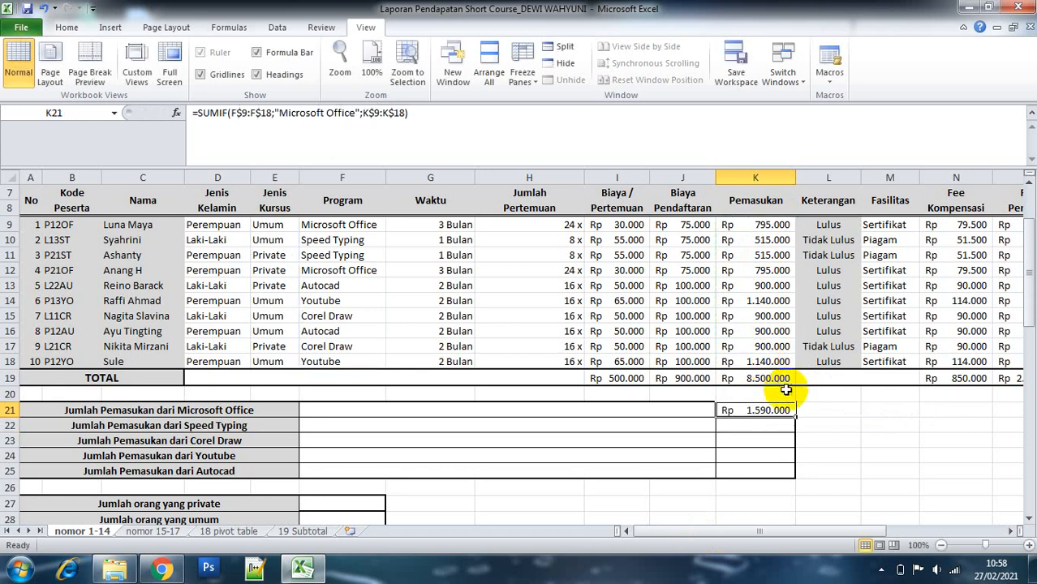
{"action": "left_click_drag", "start_coordinate": [795, 419], "coordinate": [791, 475]}
Change the SUMIF criterion in K22 to "Speed Typing".
{"action": "left_click", "coordinate": [764, 425]}
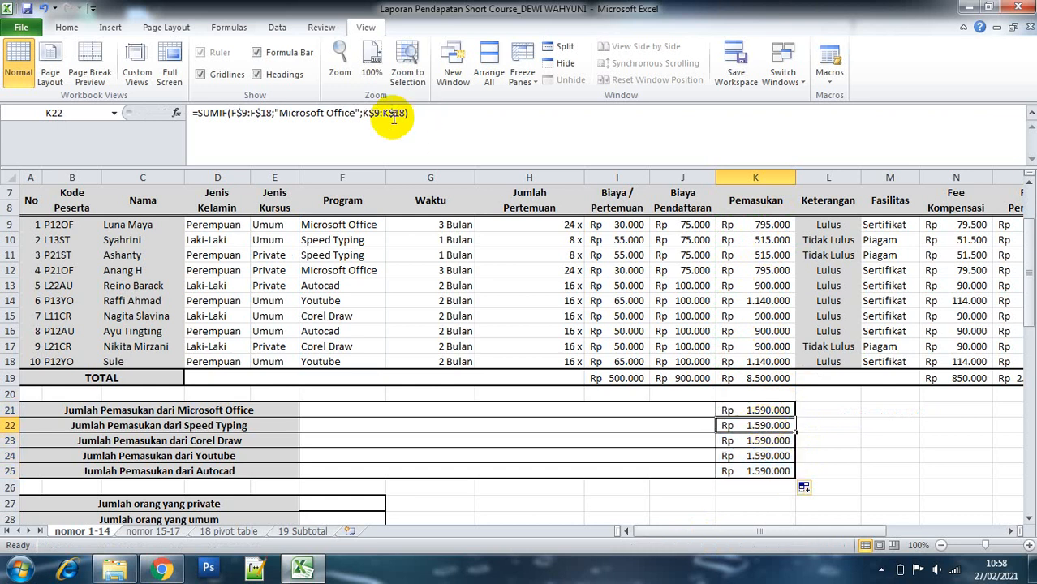
{"action": "left_click", "coordinate": [353, 113]}
{"action": "key", "text": "BackSpace"}
{"action": "key", "text": "BackSpace"}
{"action": "key", "text": "BackSpace"}
{"action": "key", "text": "BackSpace"}
{"action": "key", "text": "BackSpace"}
{"action": "key", "text": "BackSpace"}
{"action": "key", "text": "BackSpace"}
{"action": "key", "text": "BackSpace"}
{"action": "key", "text": "BackSpace"}
{"action": "key", "text": "BackSpace"}
{"action": "key", "text": "BackSpace"}
{"action": "key", "text": "BackSpace"}
{"action": "key", "text": "BackSpace"}
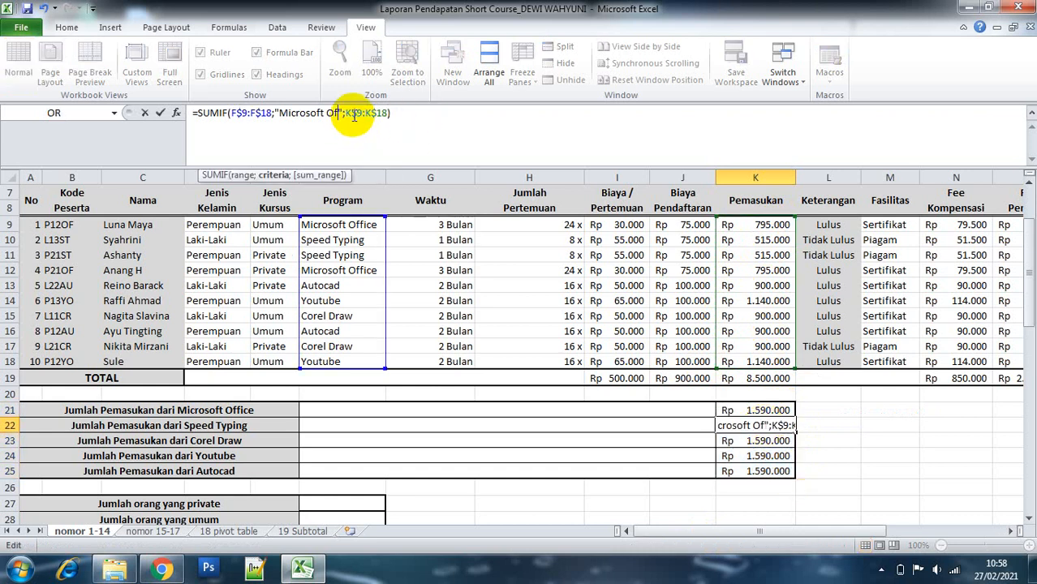
{"action": "key", "text": "BackSpace"}
{"action": "key", "text": "BackSpace"}
{"action": "key", "text": "BackSpace"}
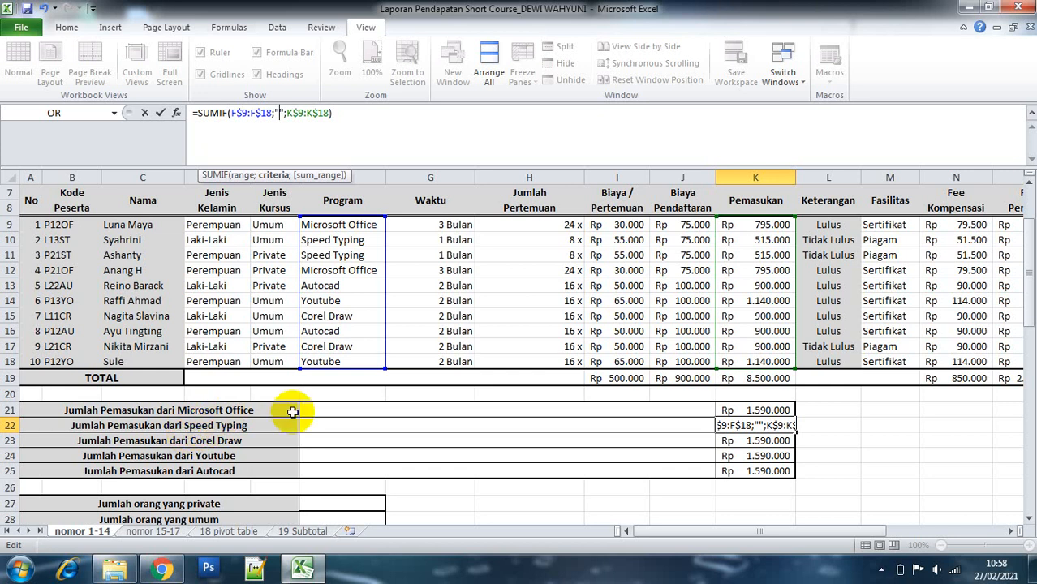
{"action": "type", "text": "Speed "}
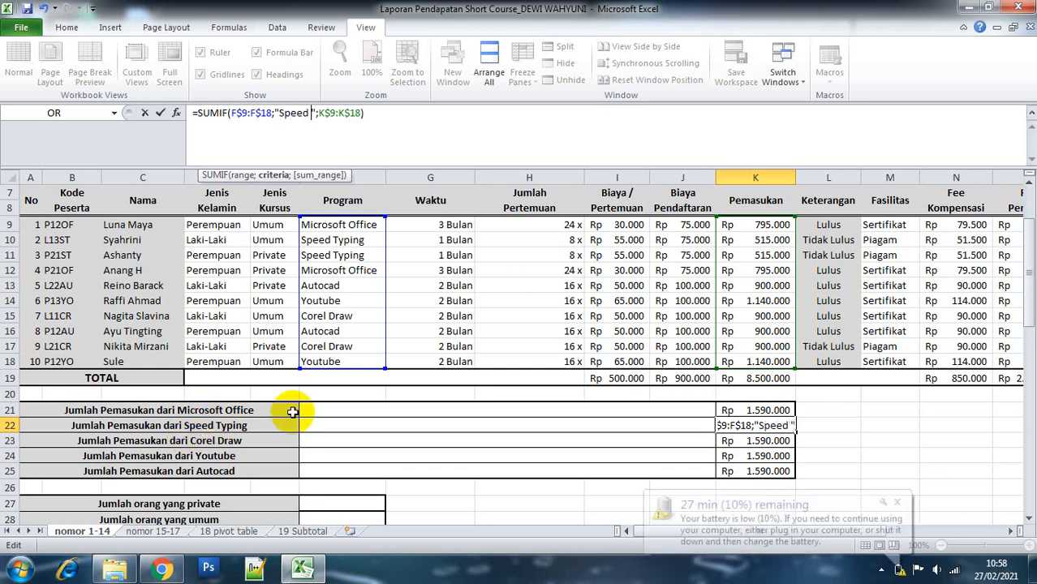
{"action": "type", "text": "Typing"}
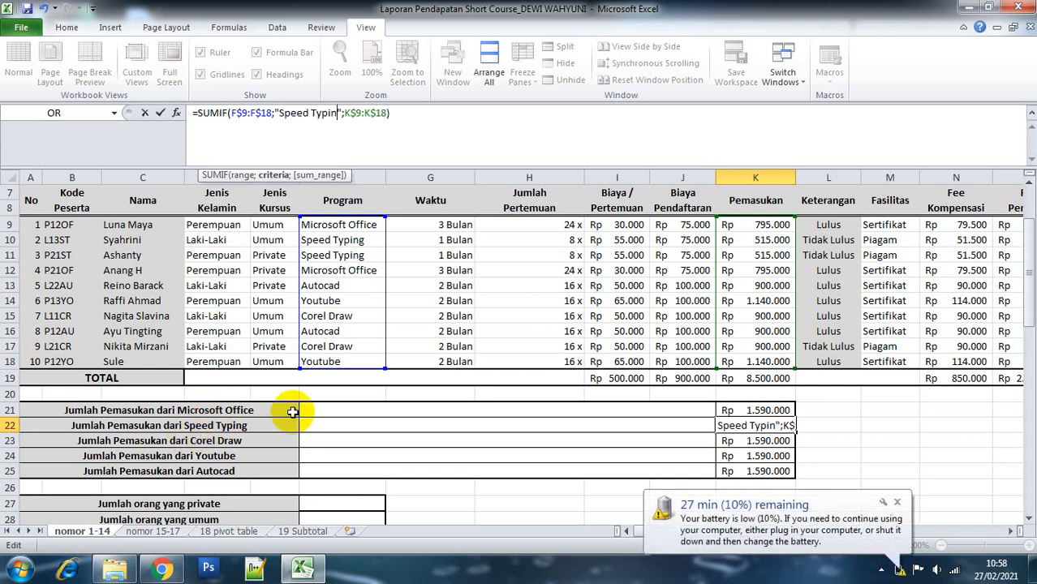
{"action": "key", "text": "Return"}
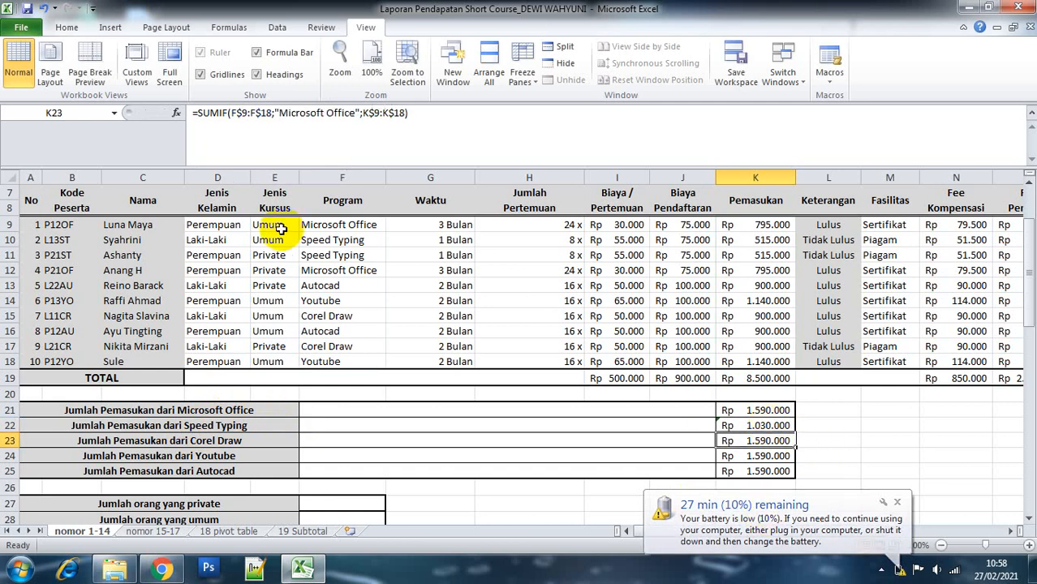
Replace the criterion in K23's SUMIF formula with "Corel Draw".
{"action": "left_click", "coordinate": [354, 113]}
{"action": "key", "text": "BackSpace"}
{"action": "key", "text": "BackSpace"}
{"action": "key", "text": "BackSpace"}
{"action": "key", "text": "BackSpace"}
{"action": "key", "text": "BackSpace"}
{"action": "key", "text": "BackSpace"}
{"action": "key", "text": "BackSpace"}
{"action": "key", "text": "BackSpace"}
{"action": "key", "text": "BackSpace"}
{"action": "key", "text": "BackSpace"}
{"action": "key", "text": "BackSpace"}
{"action": "key", "text": "BackSpace"}
{"action": "key", "text": "BackSpace"}
{"action": "key", "text": "BackSpace"}
{"action": "key", "text": "BackSpace"}
{"action": "key", "text": "BackSpace"}
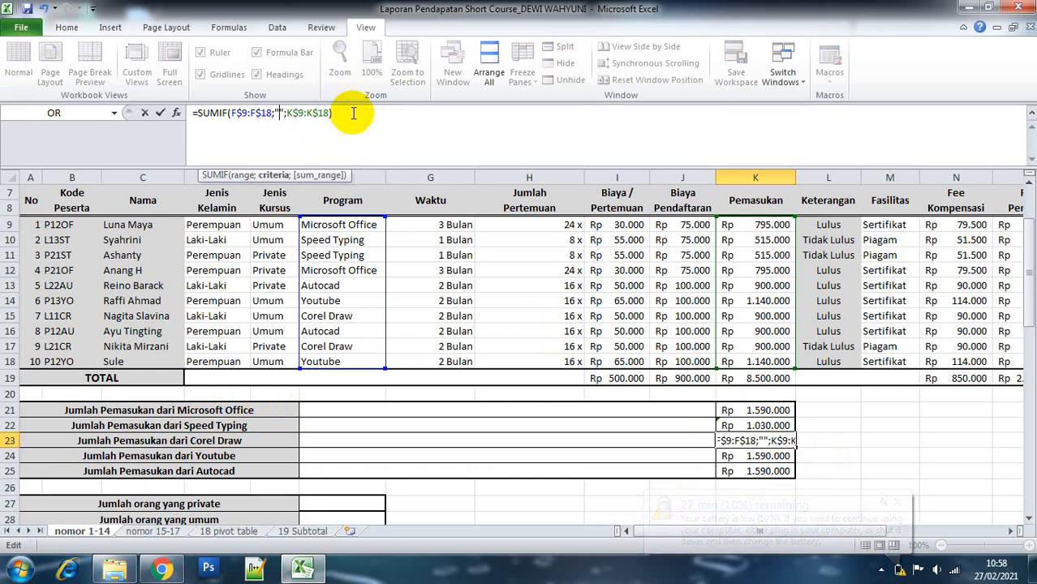
{"action": "type", "text": "Corel "}
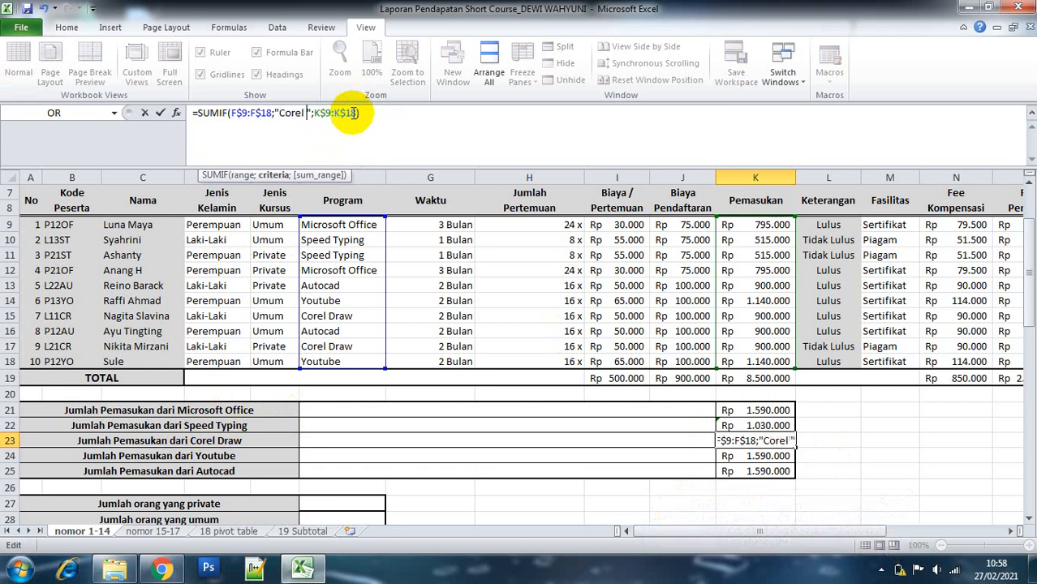
{"action": "type", "text": "d"}
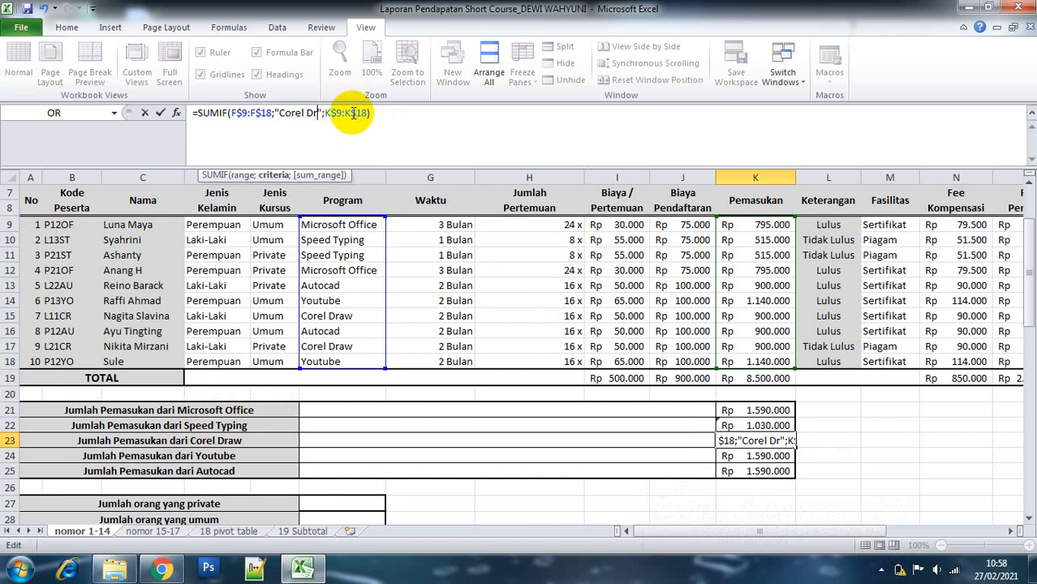
{"action": "type", "text": "raw"}
{"action": "key", "text": "Return"}
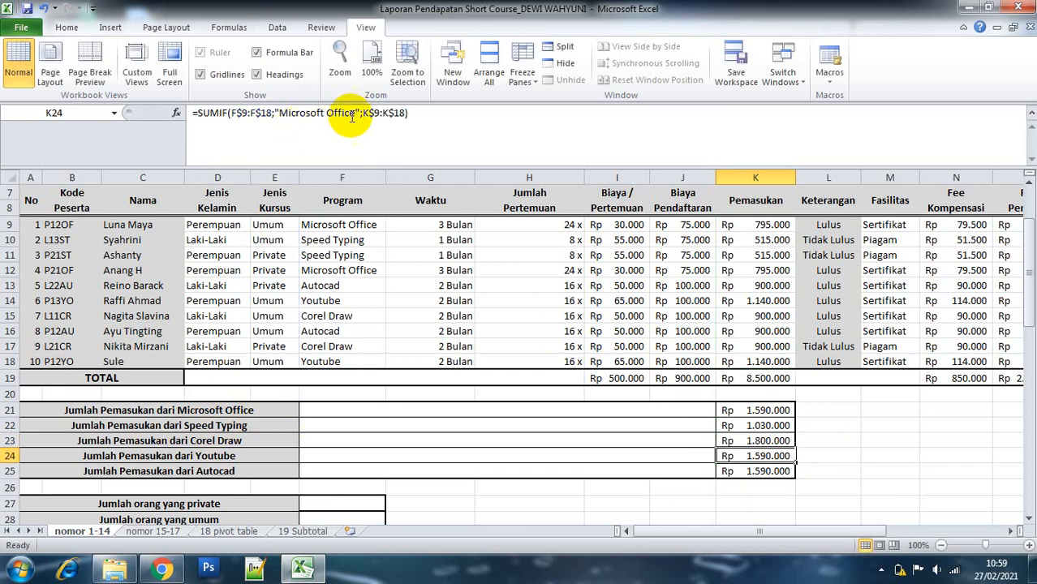
Replace the criterion in K24's SUMIF formula with "Youtube".
{"action": "left_click", "coordinate": [355, 112]}
{"action": "key", "text": "BackSpace"}
{"action": "key", "text": "BackSpace"}
{"action": "key", "text": "BackSpace"}
{"action": "key", "text": "BackSpace"}
{"action": "key", "text": "BackSpace"}
{"action": "key", "text": "BackSpace"}
{"action": "key", "text": "BackSpace"}
{"action": "key", "text": "BackSpace"}
{"action": "key", "text": "BackSpace"}
{"action": "key", "text": "BackSpace"}
{"action": "key", "text": "BackSpace"}
{"action": "key", "text": "BackSpace"}
{"action": "key", "text": "BackSpace"}
{"action": "key", "text": "BackSpace"}
{"action": "key", "text": "BackSpace"}
{"action": "key", "text": "BackSpace"}
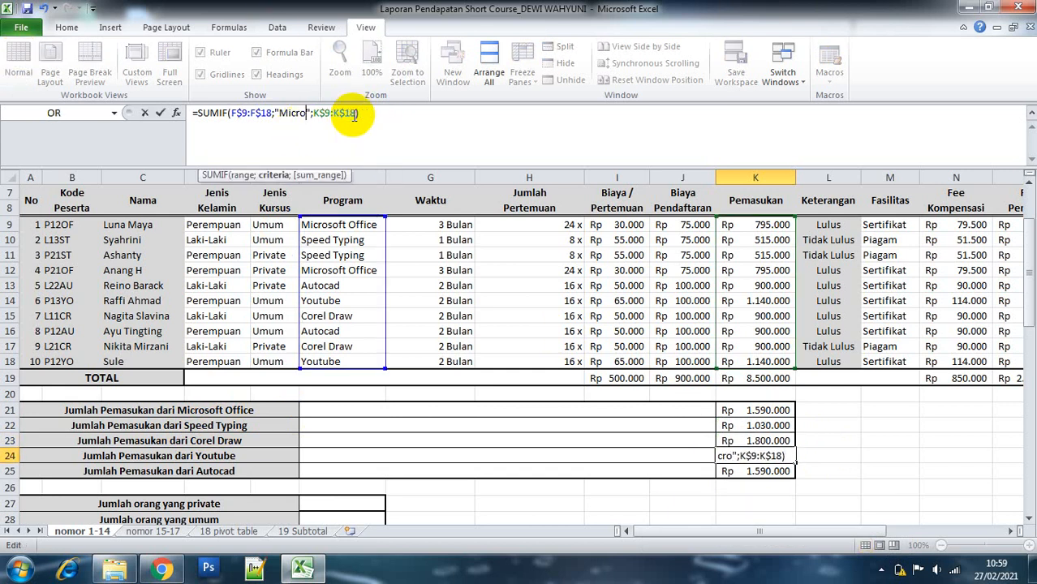
{"action": "type", "text": "Yp"}
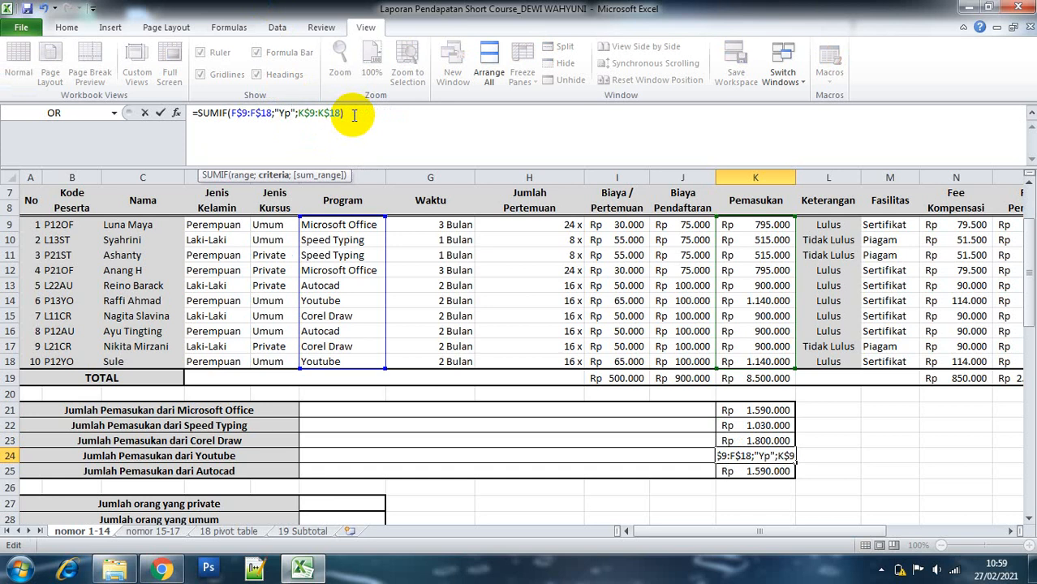
{"action": "key", "text": "BackSpace"}
{"action": "type", "text": "outu"}
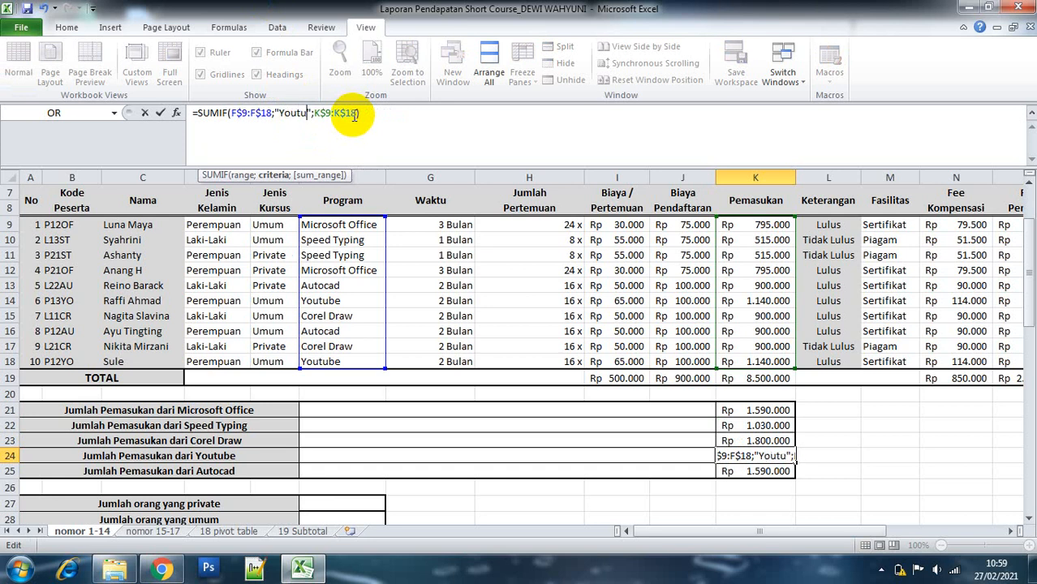
{"action": "type", "text": "be"}
{"action": "key", "text": "Return"}
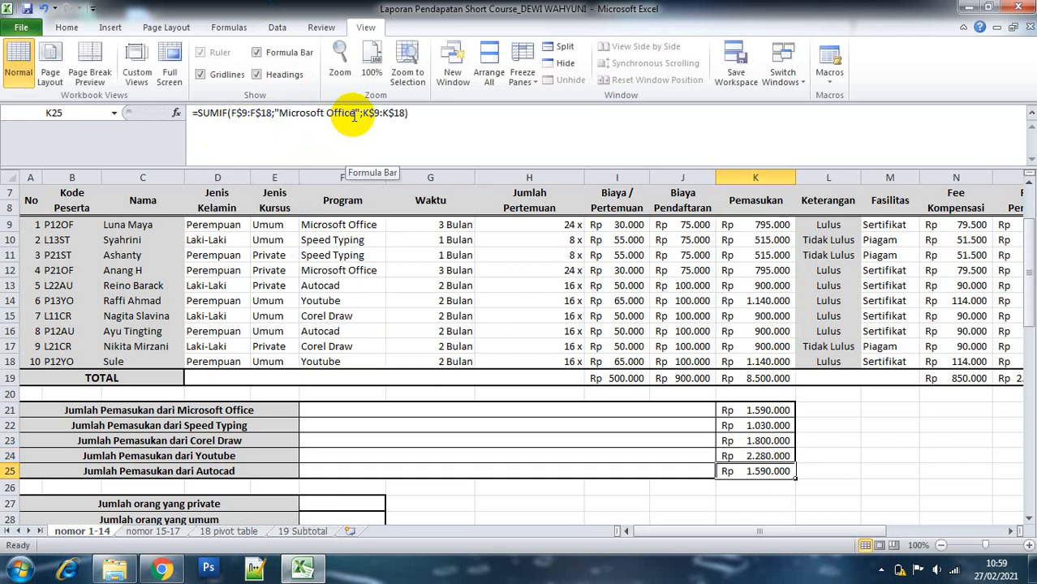
Replace the criterion in K25's SUMIF formula with "Autocad".
{"action": "left_click", "coordinate": [355, 113]}
{"action": "key", "text": "BackSpace"}
{"action": "key", "text": "BackSpace"}
{"action": "key", "text": "BackSpace"}
{"action": "key", "text": "BackSpace"}
{"action": "key", "text": "BackSpace"}
{"action": "key", "text": "BackSpace"}
{"action": "key", "text": "BackSpace"}
{"action": "key", "text": "BackSpace"}
{"action": "key", "text": "BackSpace"}
{"action": "key", "text": "BackSpace"}
{"action": "key", "text": "BackSpace"}
{"action": "key", "text": "BackSpace"}
{"action": "key", "text": "BackSpace"}
{"action": "key", "text": "BackSpace"}
{"action": "key", "text": "BackSpace"}
{"action": "key", "text": "BackSpace"}
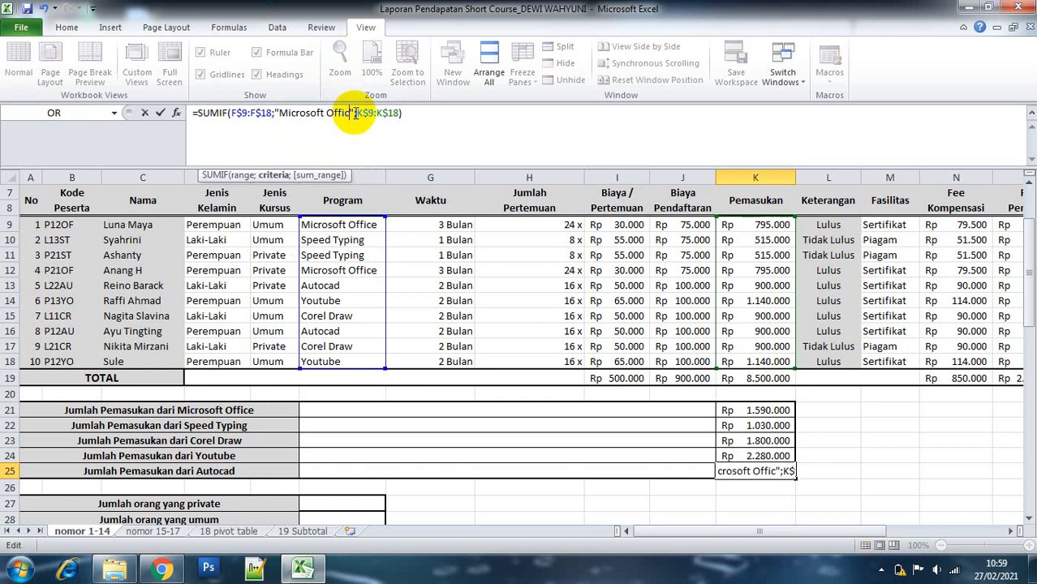
{"action": "type", "text": "Autoca"}
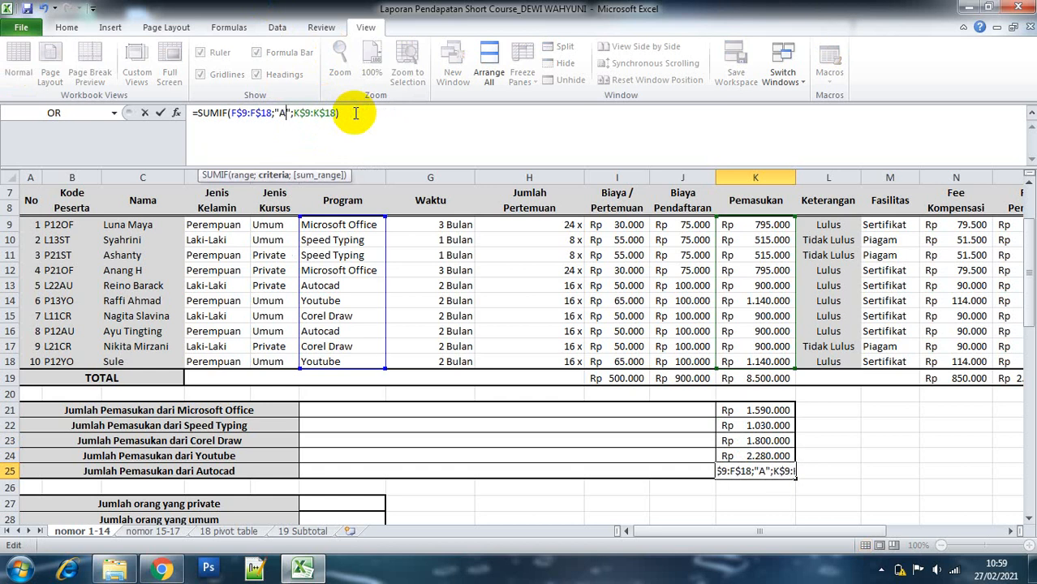
{"action": "type", "text": "d"}
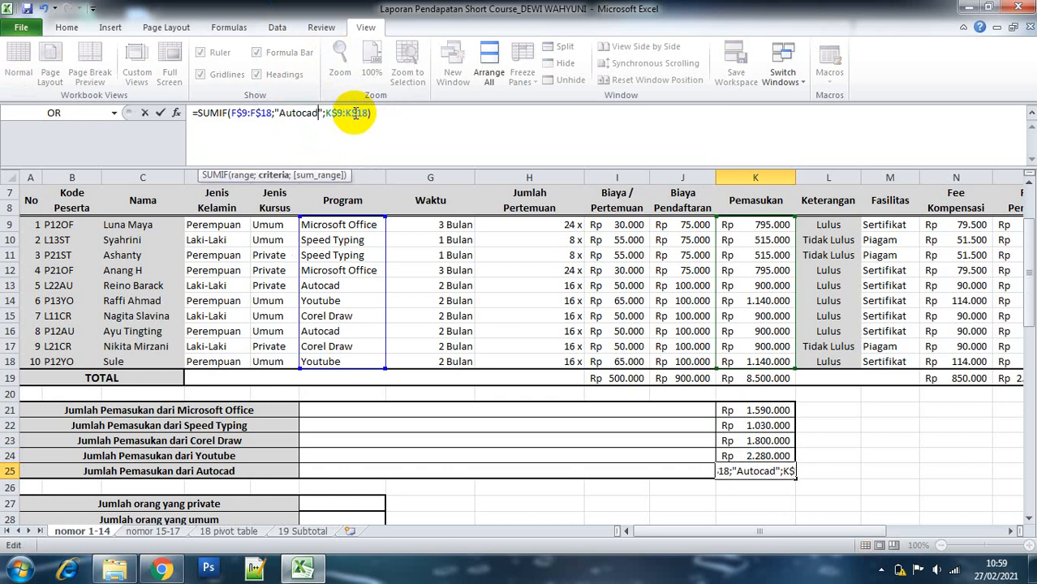
{"action": "key", "text": "Return"}
Start a COUNTIF formula in F27 for the private participants, with the Jenis Kursus cells E$9:E$18 as the row-locked range.
{"action": "key", "text": "Down"}
{"action": "key", "text": "Down"}
{"action": "key", "text": "Down"}
{"action": "key", "text": "Down"}
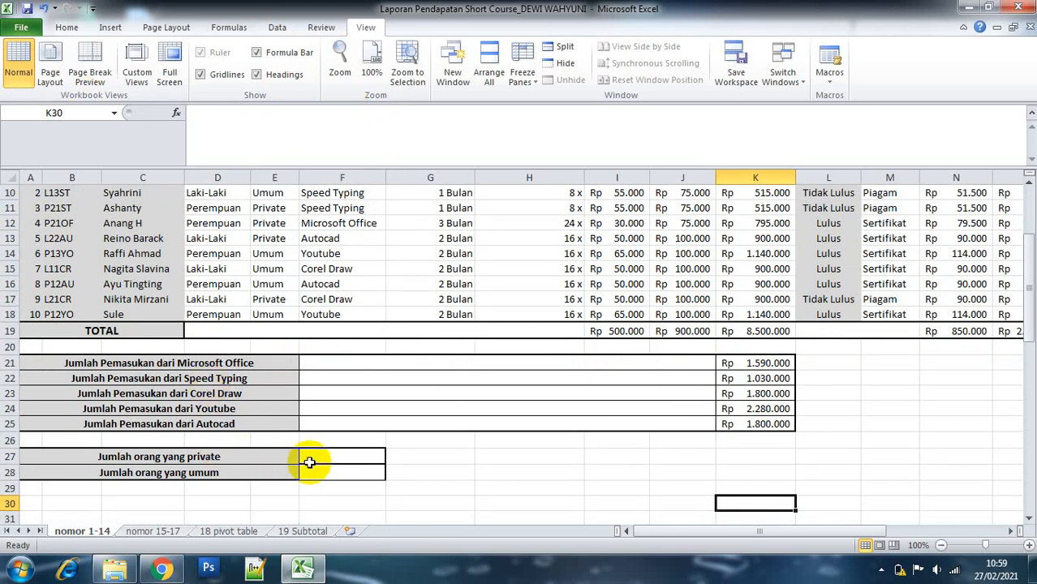
{"action": "left_click", "coordinate": [327, 459]}
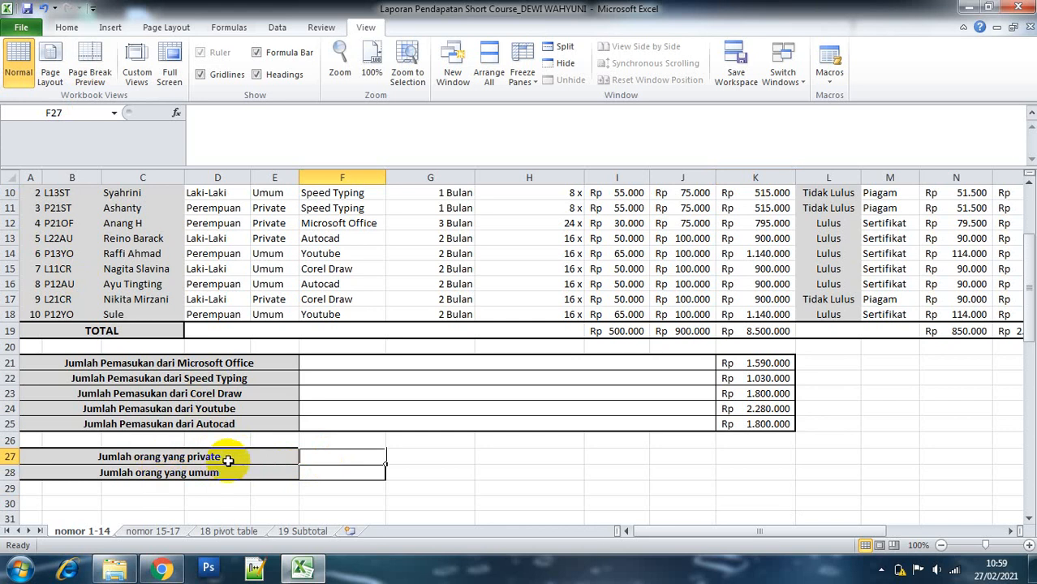
{"action": "left_click", "coordinate": [391, 296]}
{"action": "key", "text": "Up"}
{"action": "key", "text": "Up"}
{"action": "key", "text": "Up"}
{"action": "key", "text": "Up"}
{"action": "key", "text": "Up"}
{"action": "key", "text": "Up"}
{"action": "key", "text": "Up"}
{"action": "key", "text": "Up"}
{"action": "key", "text": "Up"}
{"action": "key", "text": "Up"}
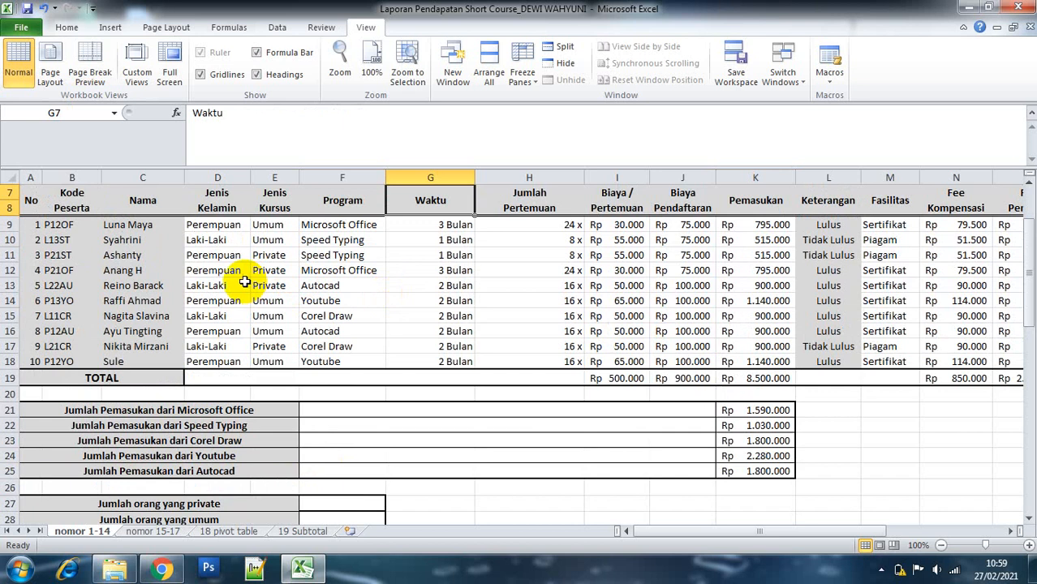
{"action": "left_click", "coordinate": [353, 506]}
{"action": "type", "text": "=co"}
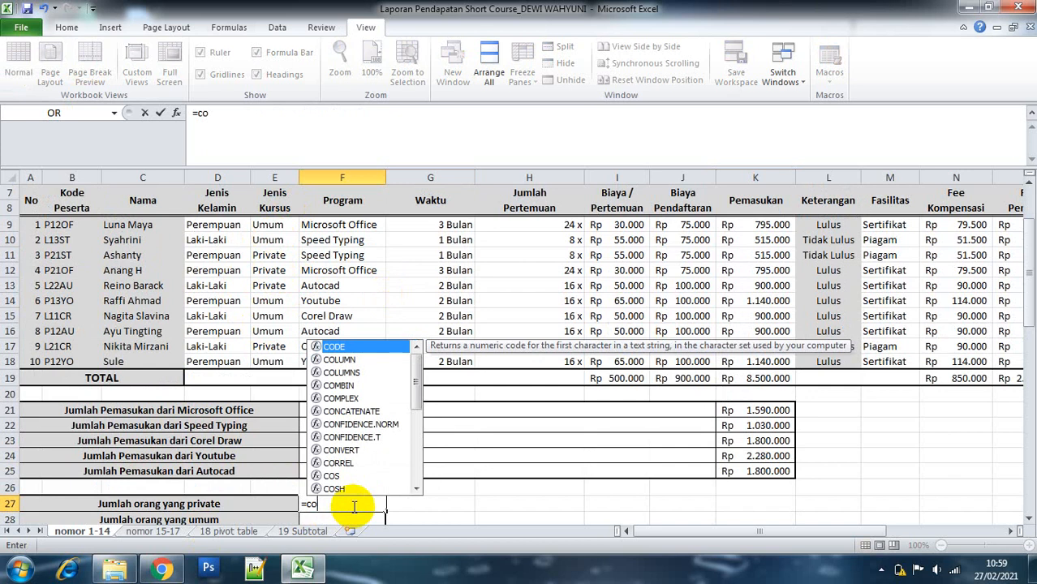
{"action": "type", "text": "un"}
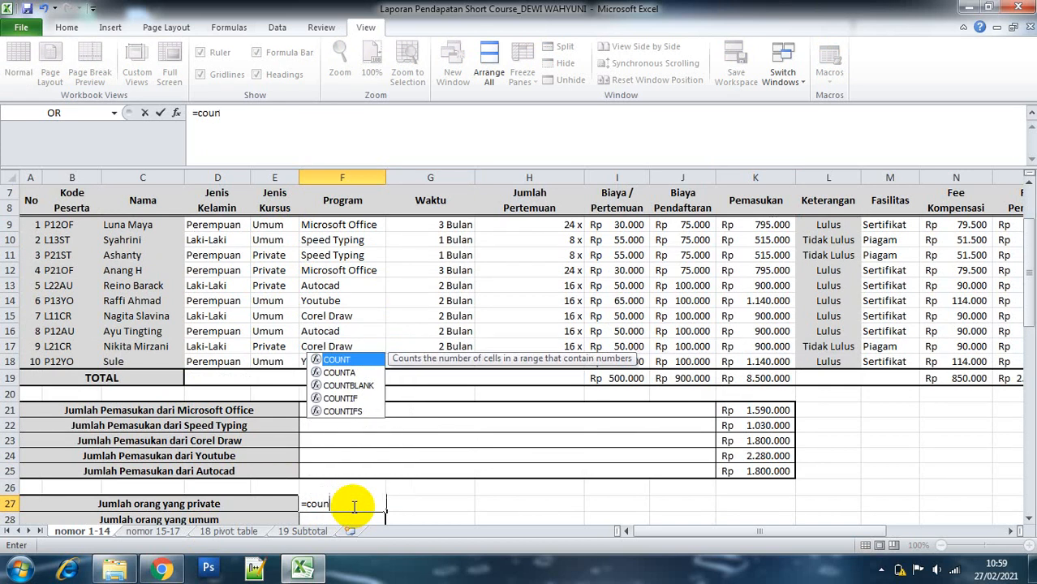
{"action": "key", "text": "Down"}
{"action": "key", "text": "Down"}
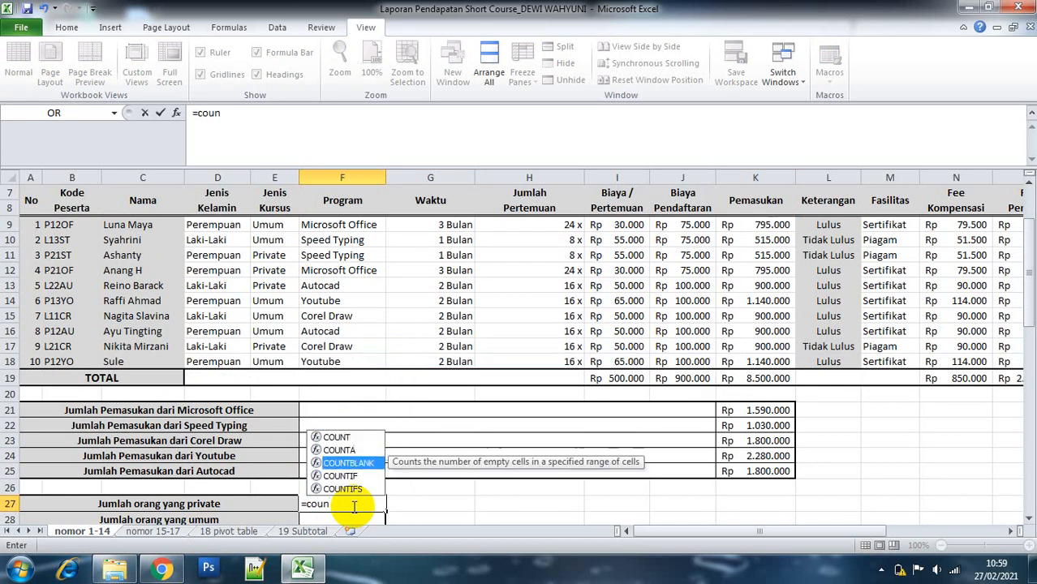
{"action": "key", "text": "Down"}
{"action": "key", "text": "Tab"}
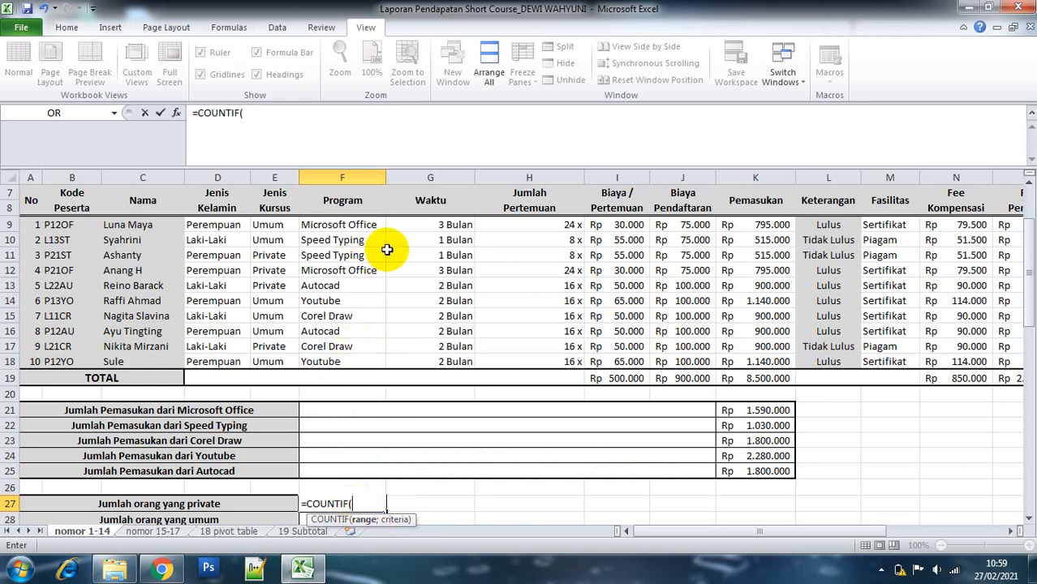
{"action": "left_click_drag", "start_coordinate": [269, 226], "coordinate": [276, 364]}
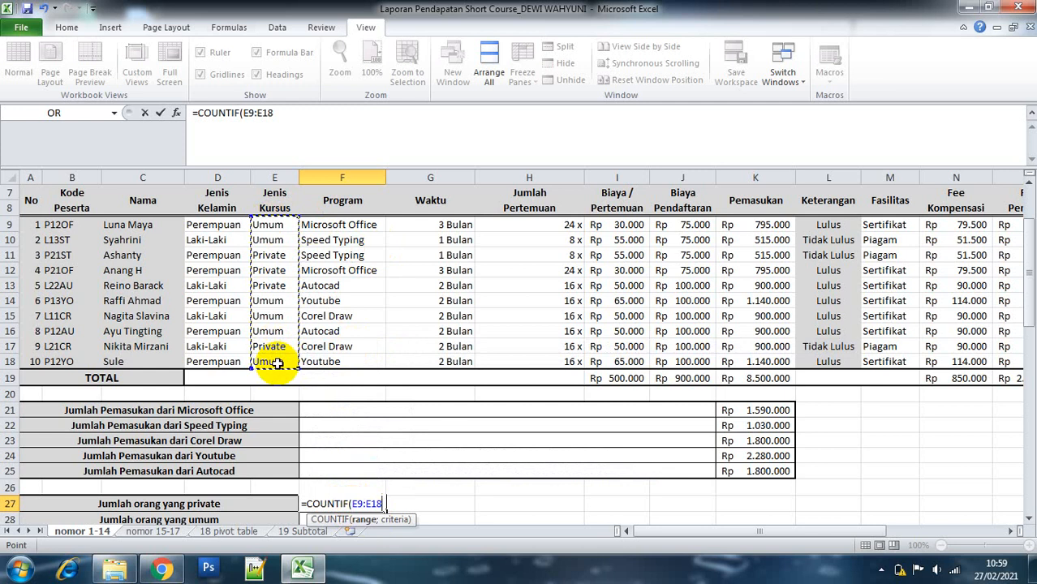
{"action": "key", "text": "F4"}
{"action": "key", "text": "F4"}
{"action": "type", "text": ";"}
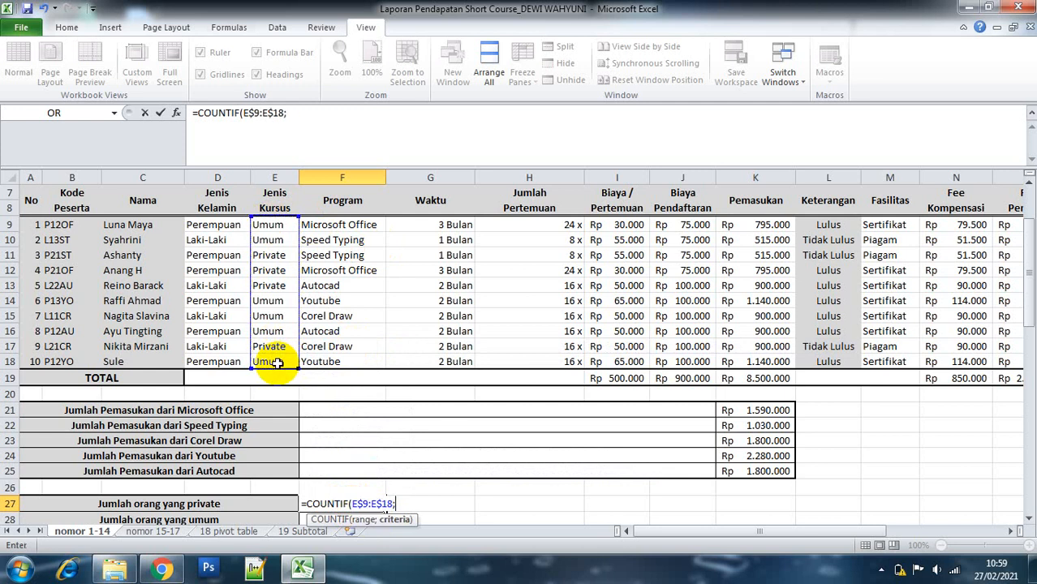
Complete F27's COUNTIF with the criterion "Private" and fill the formula down to F28.
{"action": "left_click", "coordinate": [277, 364]}
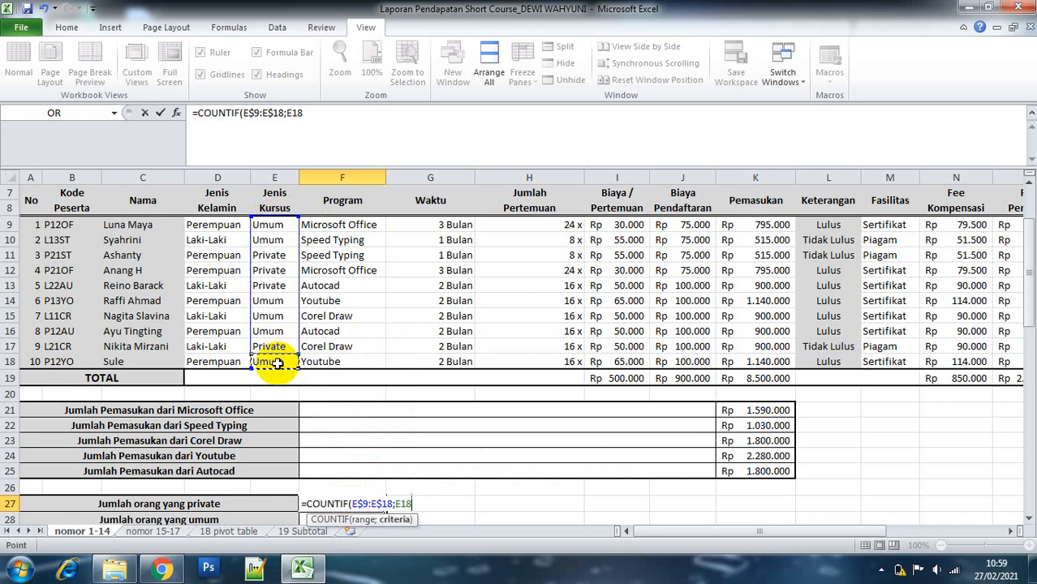
{"action": "type", "text": "\""}
{"action": "key", "text": "BackSpace"}
{"action": "key", "text": "BackSpace"}
{"action": "key", "text": "BackSpace"}
{"action": "key", "text": "BackSpace"}
{"action": "type", "text": "'"}
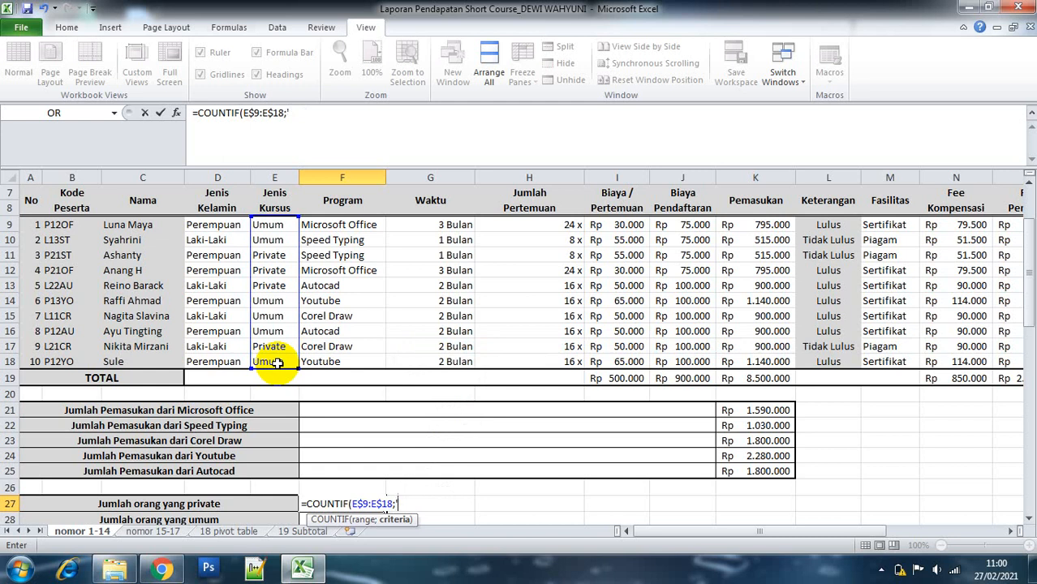
{"action": "key", "text": "BackSpace"}
{"action": "type", "text": "\"Private\")"}
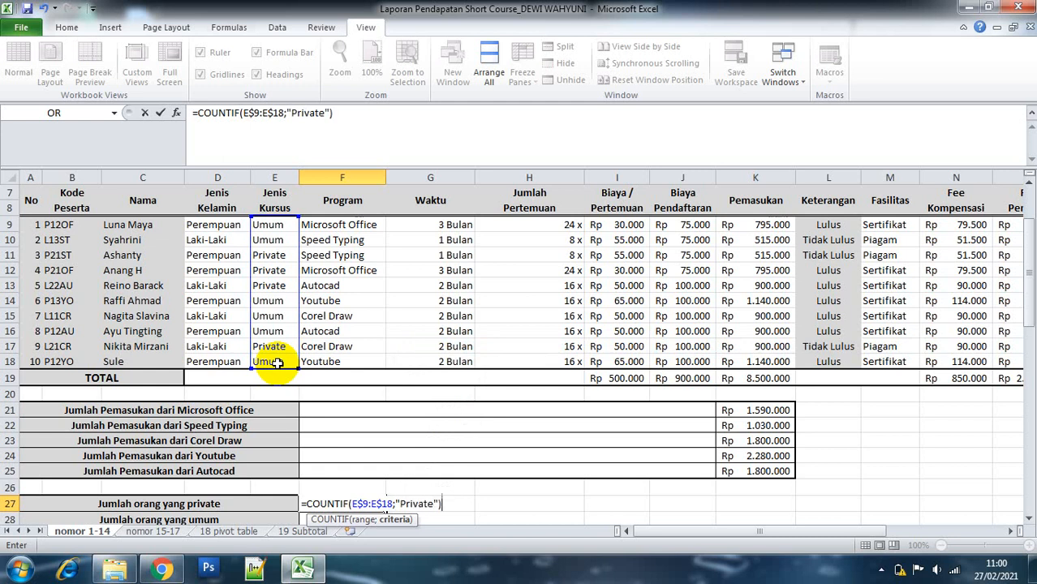
{"action": "key", "text": "Return"}
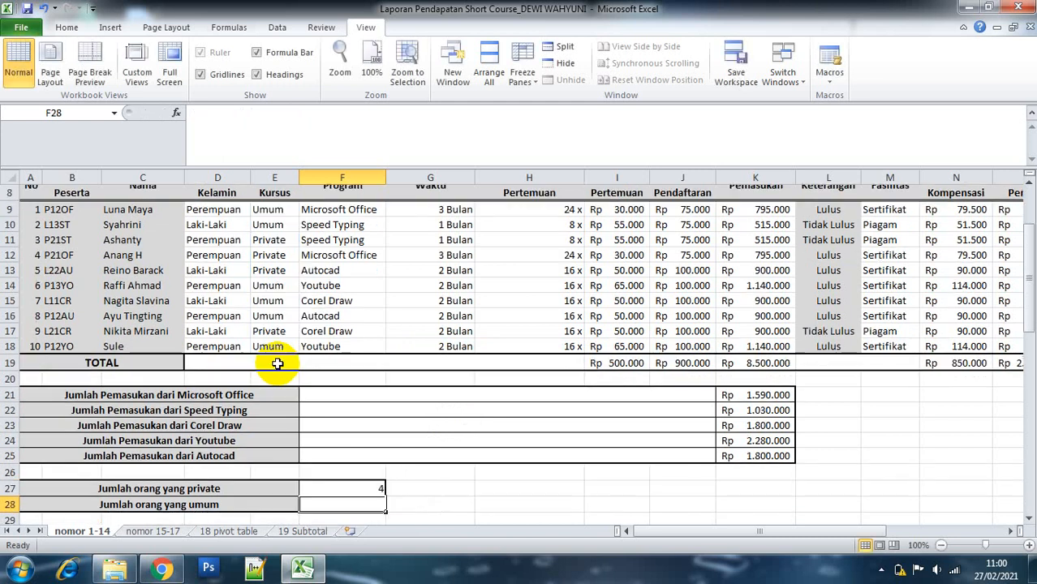
{"action": "key", "text": "Up"}
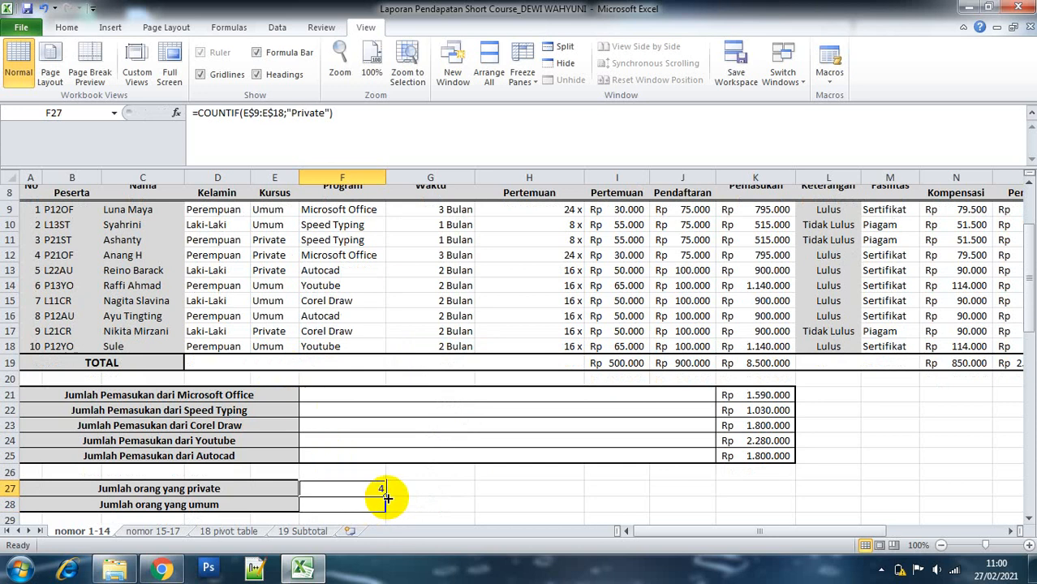
{"action": "left_click_drag", "start_coordinate": [385, 495], "coordinate": [390, 508]}
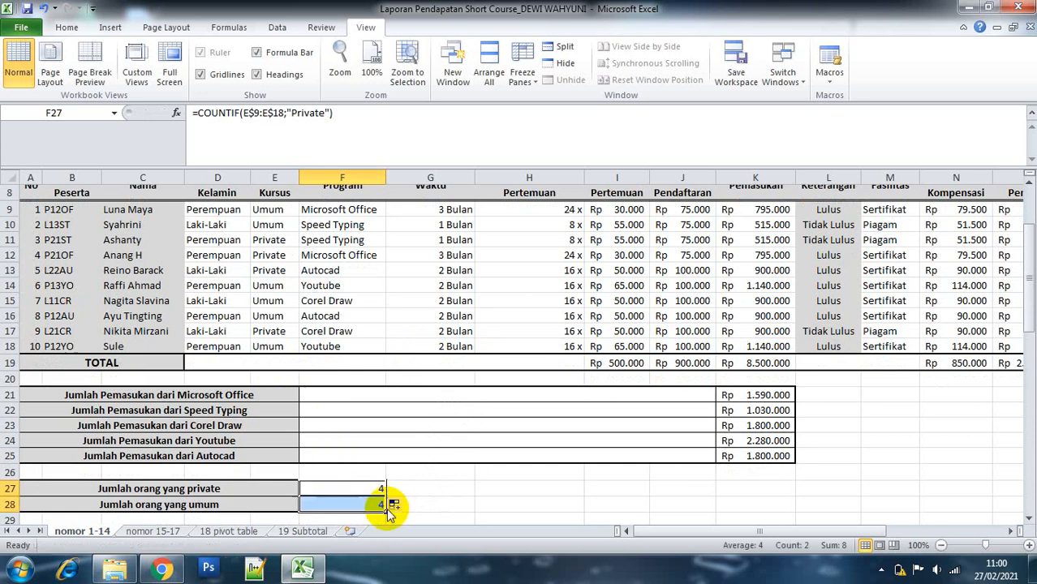
Try to change the COUNTIF criterion in F27 to "Umum", and undo that change.
{"action": "left_click", "coordinate": [323, 112]}
{"action": "key", "text": "BackSpace"}
{"action": "key", "text": "BackSpace"}
{"action": "key", "text": "BackSpace"}
{"action": "key", "text": "BackSpace"}
{"action": "key", "text": "BackSpace"}
{"action": "key", "text": "BackSpace"}
{"action": "key", "text": "BackSpace"}
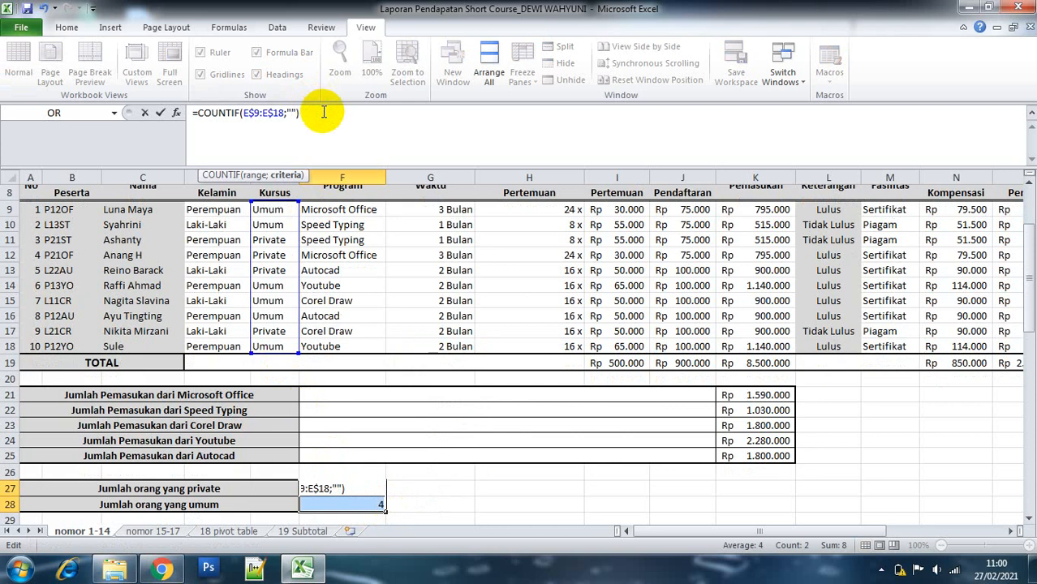
{"action": "type", "text": "Umum"}
{"action": "key", "text": "Return"}
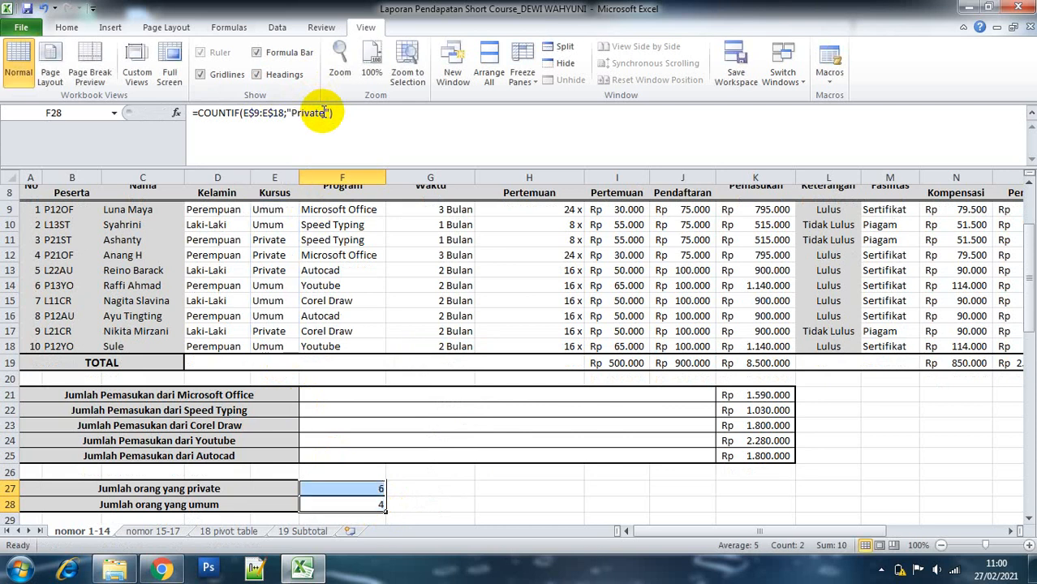
{"action": "key", "text": "Down"}
{"action": "key", "text": "Up"}
{"action": "key", "text": "Up"}
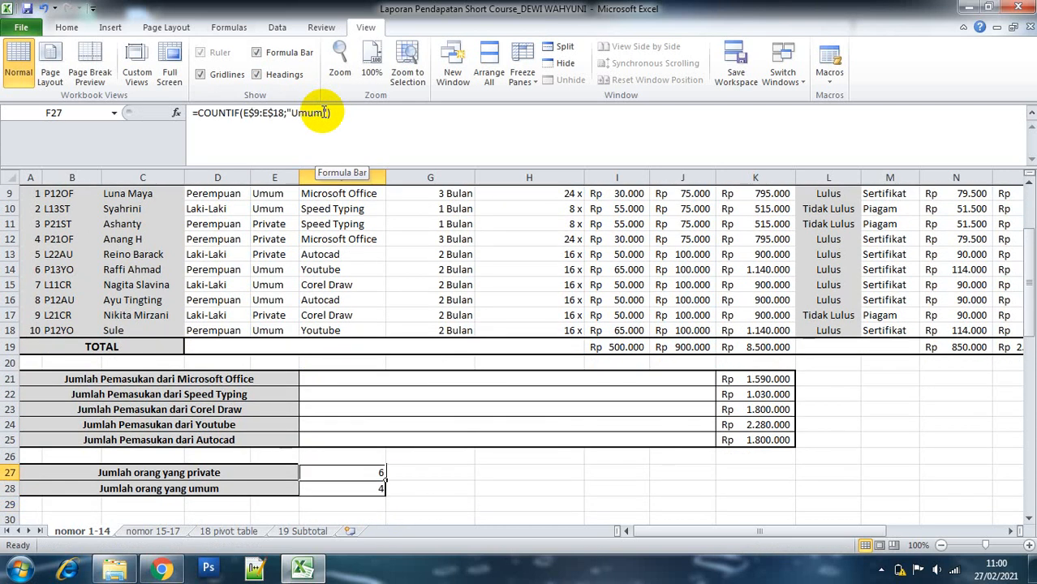
{"action": "key", "text": "ctrl+z"}
Replace the criterion in F28's COUNTIF formula with "Umum".
{"action": "key", "text": "Down"}
{"action": "key", "text": "Down"}
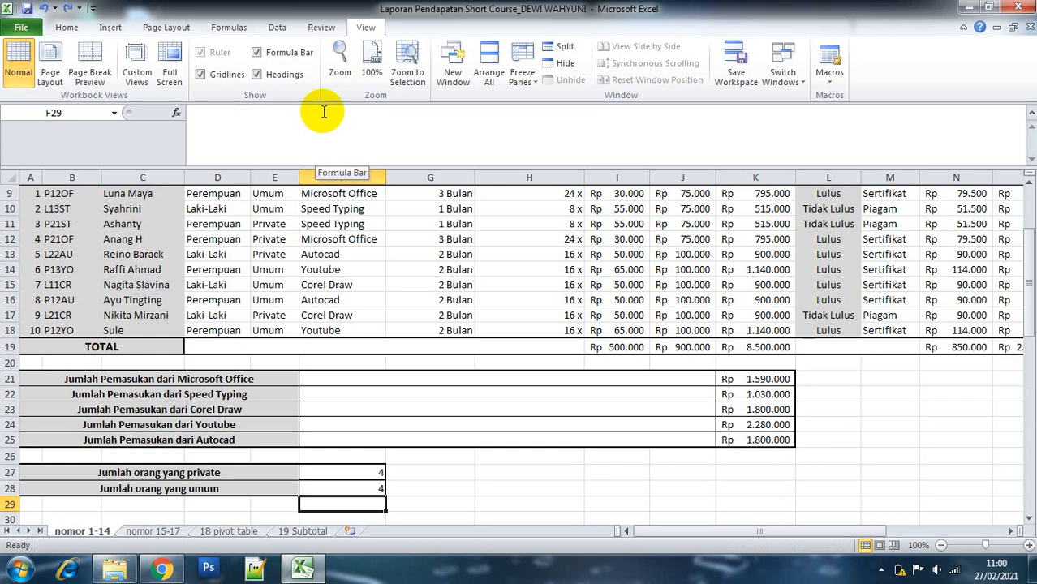
{"action": "key", "text": "Up"}
{"action": "left_click", "coordinate": [325, 113]}
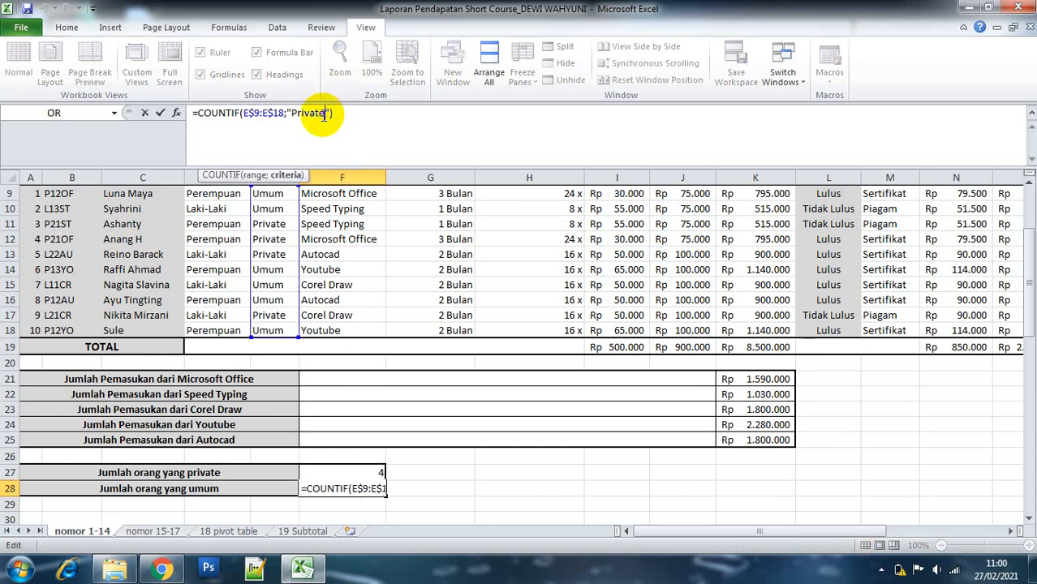
{"action": "key", "text": "BackSpace"}
{"action": "key", "text": "BackSpace"}
{"action": "key", "text": "BackSpace"}
{"action": "key", "text": "BackSpace"}
{"action": "key", "text": "BackSpace"}
{"action": "key", "text": "BackSpace"}
{"action": "key", "text": "BackSpace"}
{"action": "type", "text": "U"}
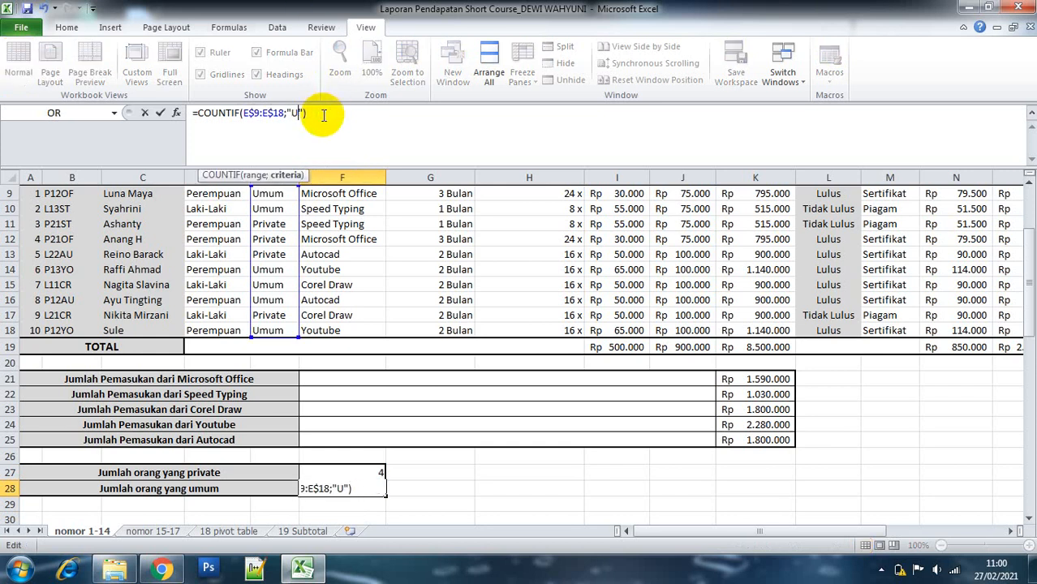
{"action": "type", "text": "mum"}
{"action": "key", "text": "Return"}
{"action": "key", "text": "Up"}
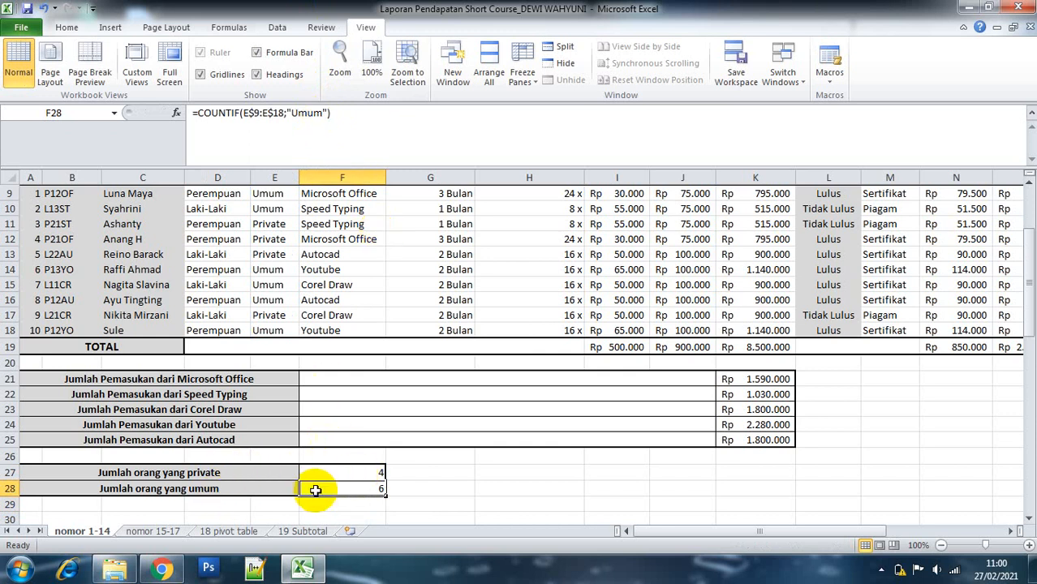
Check the Private and Umum entries in the Jenis Kursus column against the two participant counts.
{"action": "key", "text": "Up"}
{"action": "key", "text": "Up"}
{"action": "key", "text": "Up"}
{"action": "key", "text": "Up"}
{"action": "key", "text": "Up"}
{"action": "key", "text": "Up"}
{"action": "key", "text": "Up"}
{"action": "key", "text": "Up"}
{"action": "key", "text": "Up"}
{"action": "key", "text": "Up"}
{"action": "key", "text": "Up"}
{"action": "key", "text": "Up"}
{"action": "key", "text": "Up"}
{"action": "key", "text": "Up"}
{"action": "key", "text": "Up"}
{"action": "key", "text": "Up"}
{"action": "key", "text": "Up"}
{"action": "key", "text": "Up"}
{"action": "key", "text": "Up"}
{"action": "key", "text": "Up"}
{"action": "key", "text": "Up"}
{"action": "key", "text": "Up"}
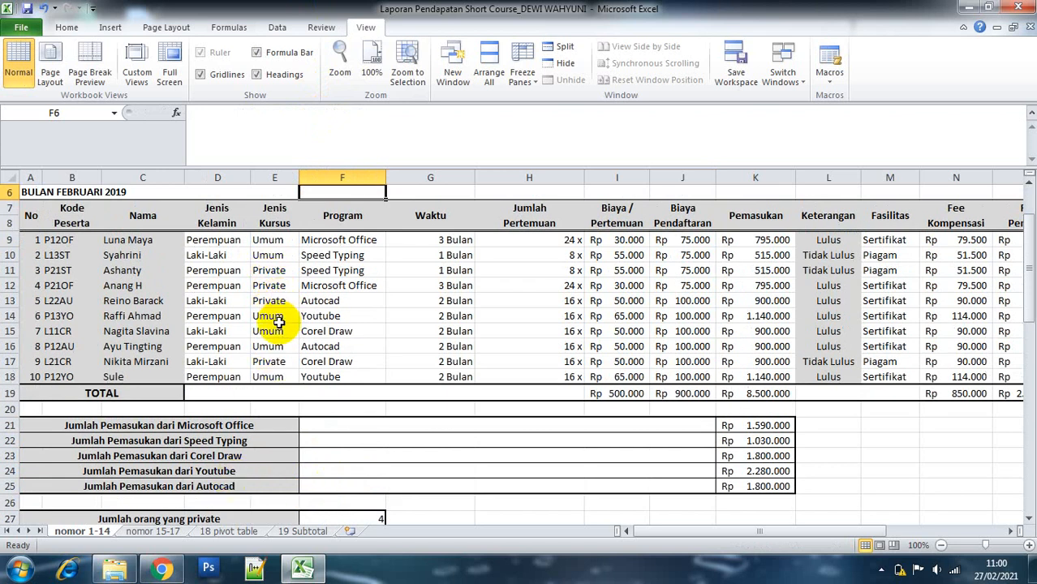
{"action": "left_click", "coordinate": [269, 360]}
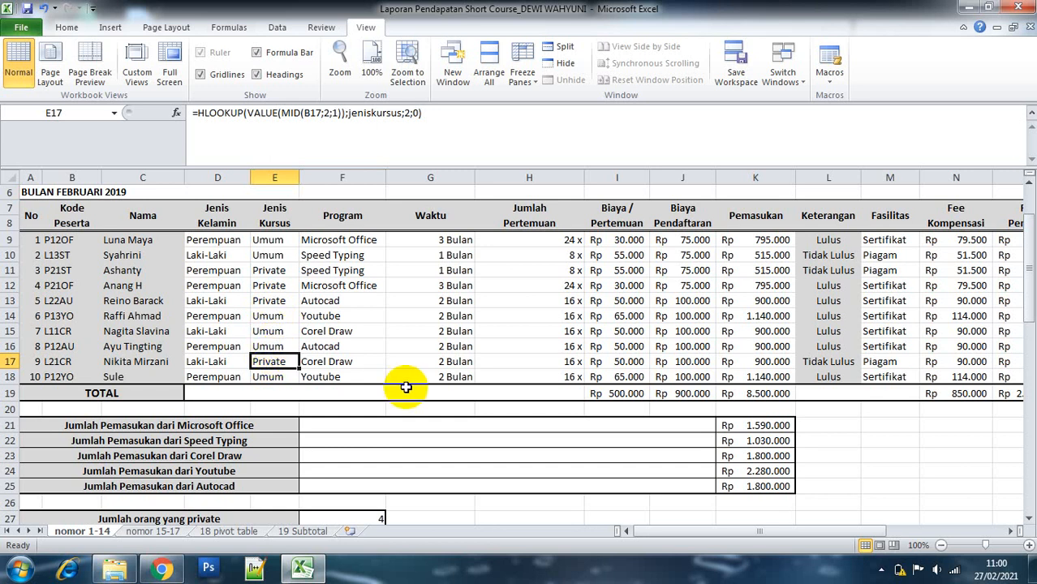
Zoom the sheet out to 70% and review the completed report and its summary tables.
{"action": "left_click", "coordinate": [625, 452]}
{"action": "left_click", "coordinate": [941, 545]}
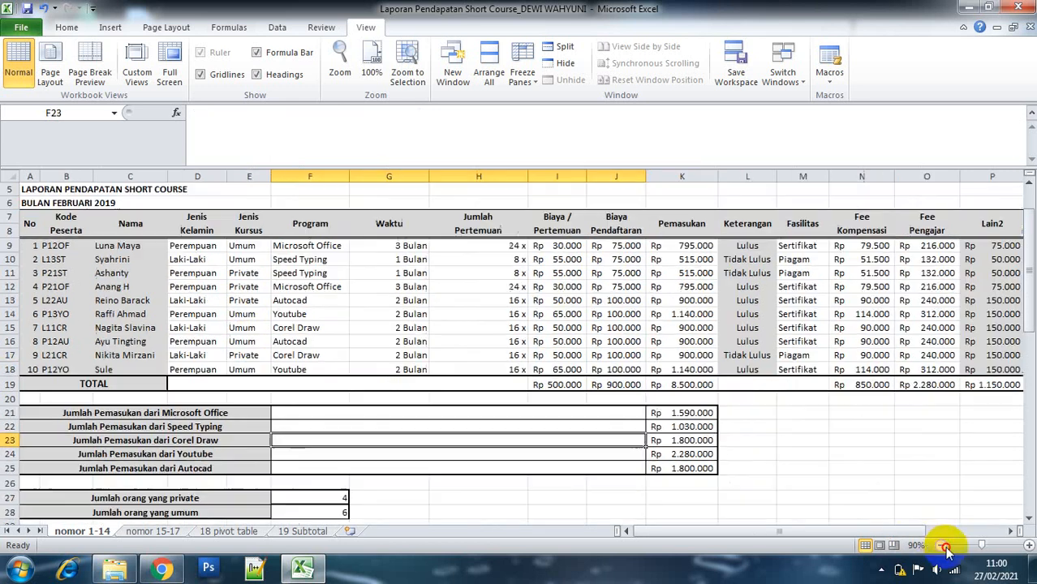
{"action": "left_click", "coordinate": [940, 546]}
{"action": "left_click", "coordinate": [941, 546]}
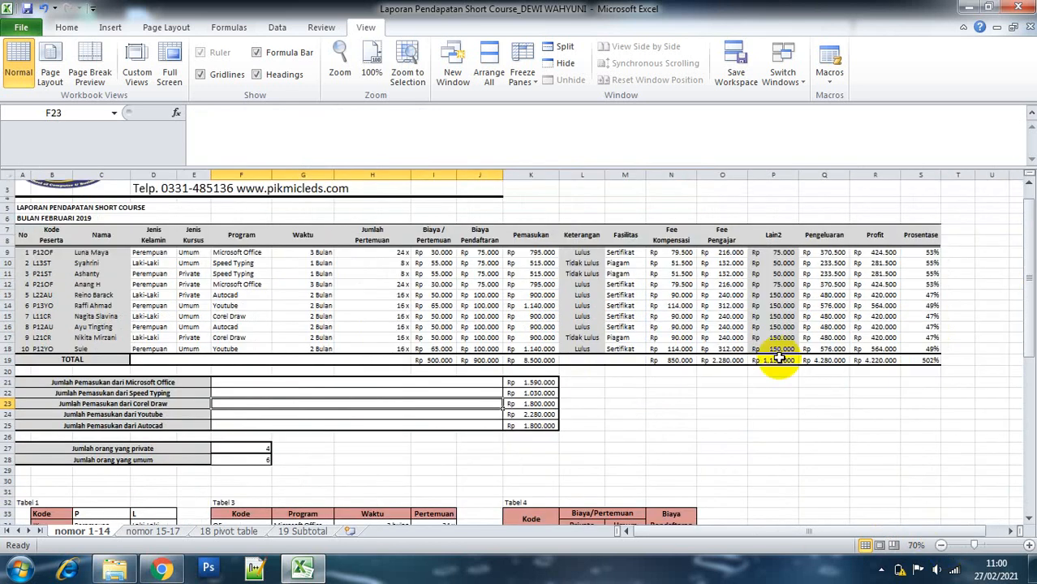
{"action": "left_click", "coordinate": [774, 448]}
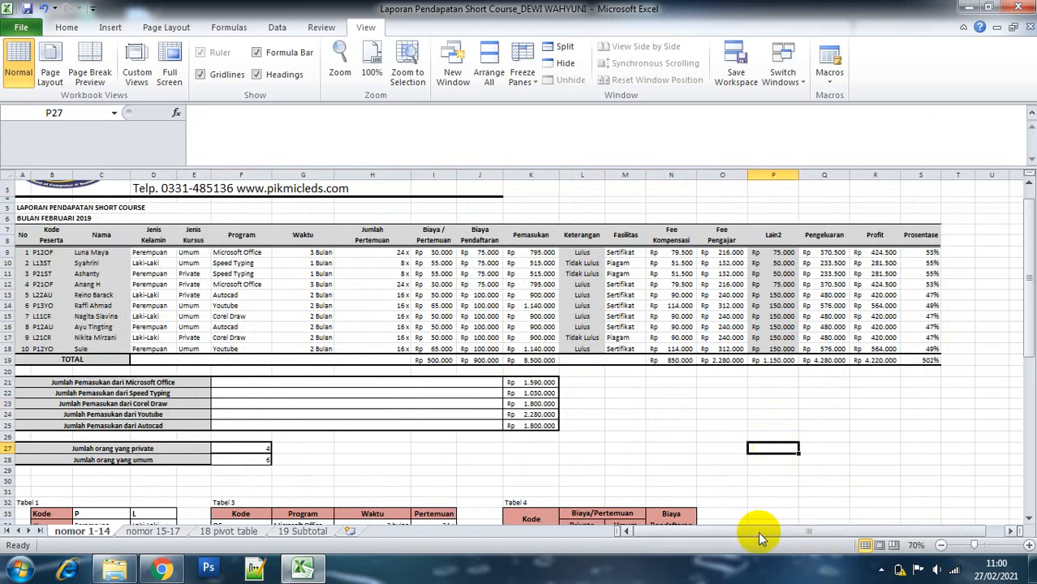
{"action": "left_click", "coordinate": [605, 451]}
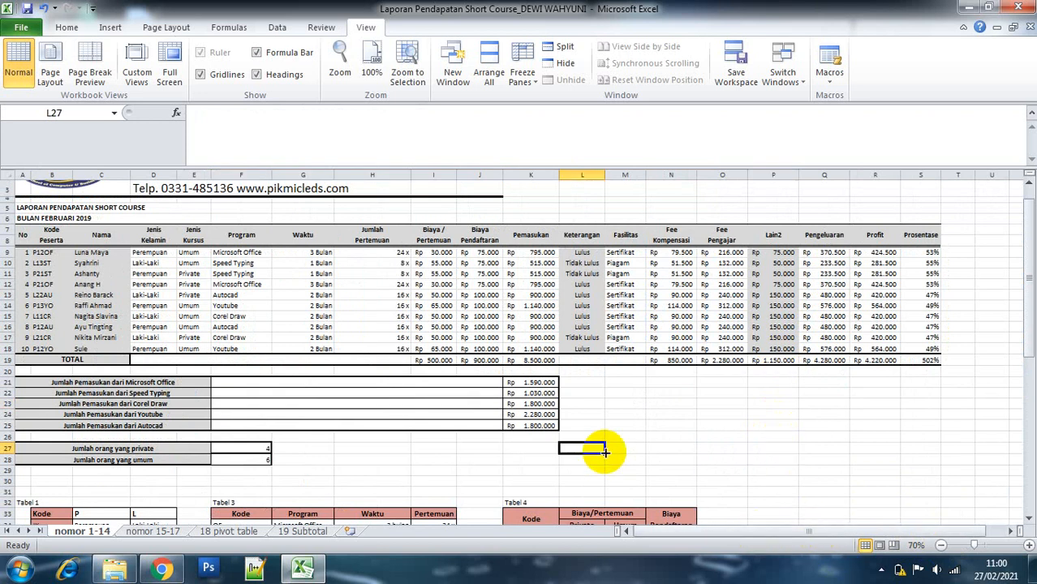